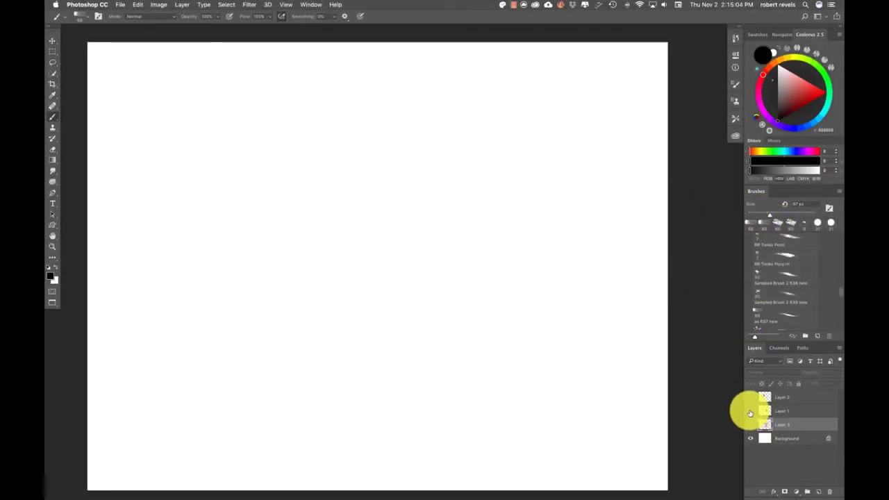
# Select both arrows on Layer 1 with a rectangular marquee, define them as a brush preset named test, and deselect.
pyautogui.moveTo(750, 397); pyautogui.dragTo(750, 414)
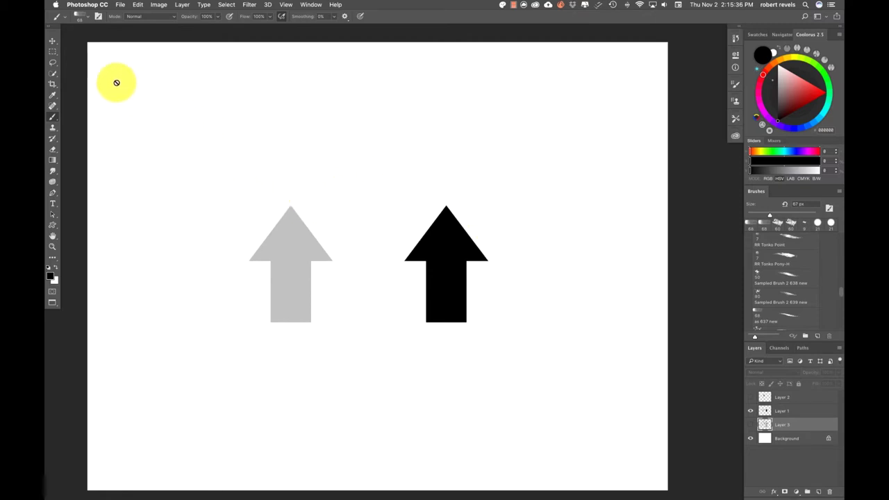
pyautogui.click(52, 51)
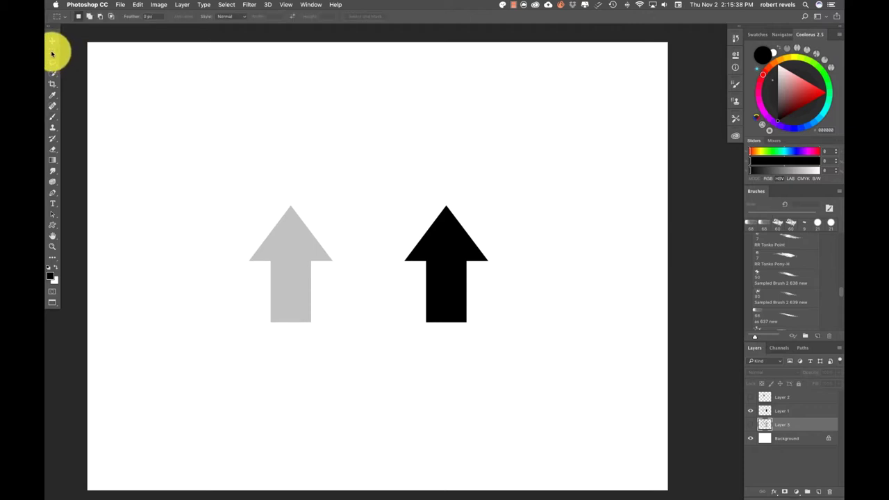
pyautogui.moveTo(222, 164); pyautogui.dragTo(504, 368)
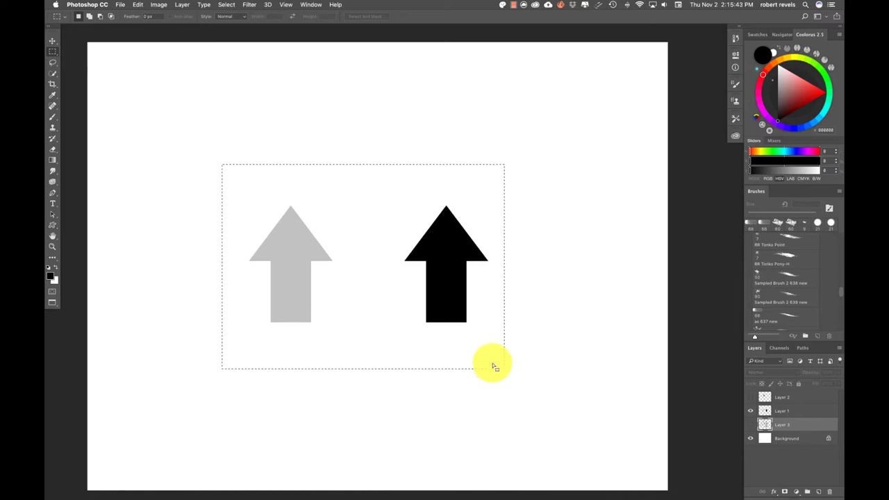
pyautogui.click(136, 6)
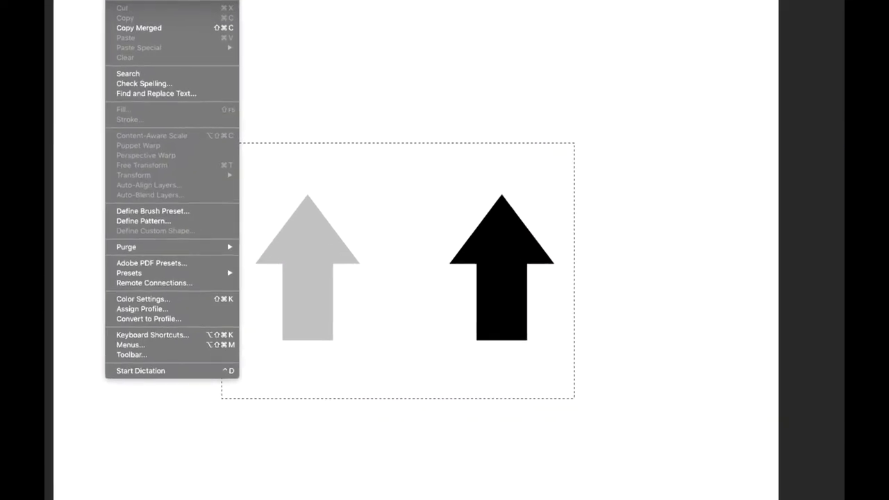
pyautogui.click(164, 210)
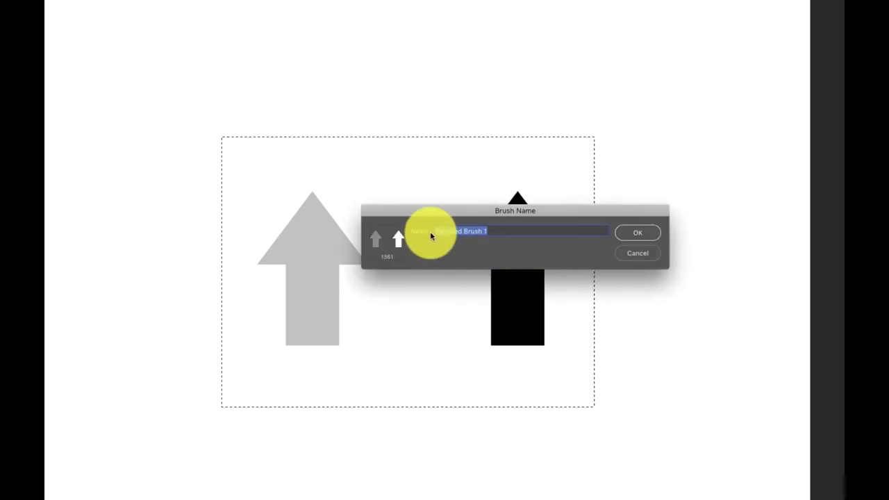
pyautogui.write('test')
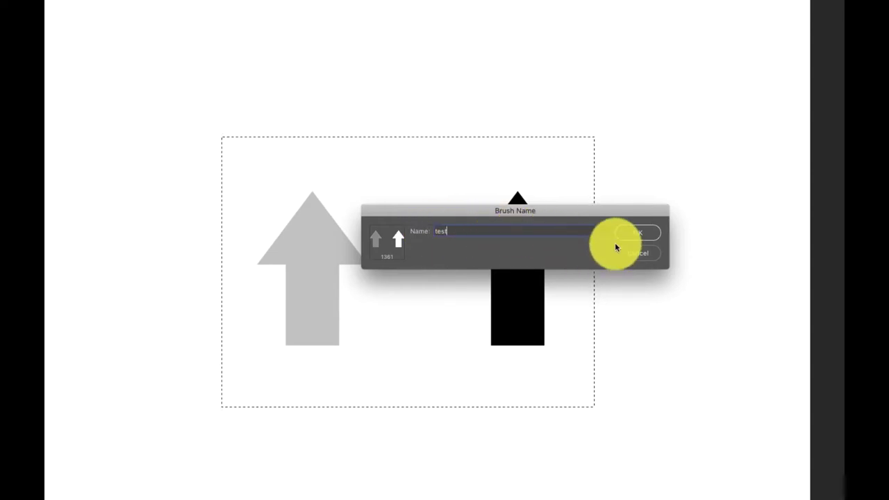
pyautogui.click(637, 233)
pyautogui.hotkey('ctrl', 'd')
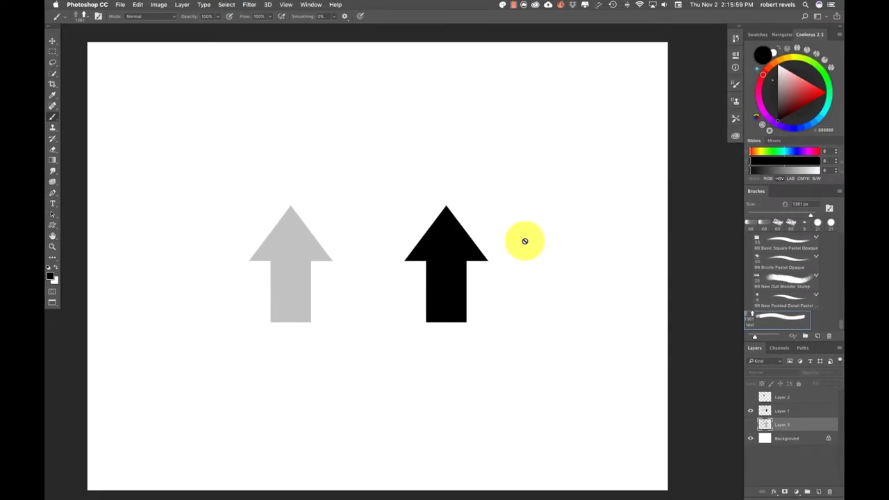
# Hide the arrow and leaf layers, add a new layer, and stamp the test brush once in black near the canvas centre.
pyautogui.click(750, 410)
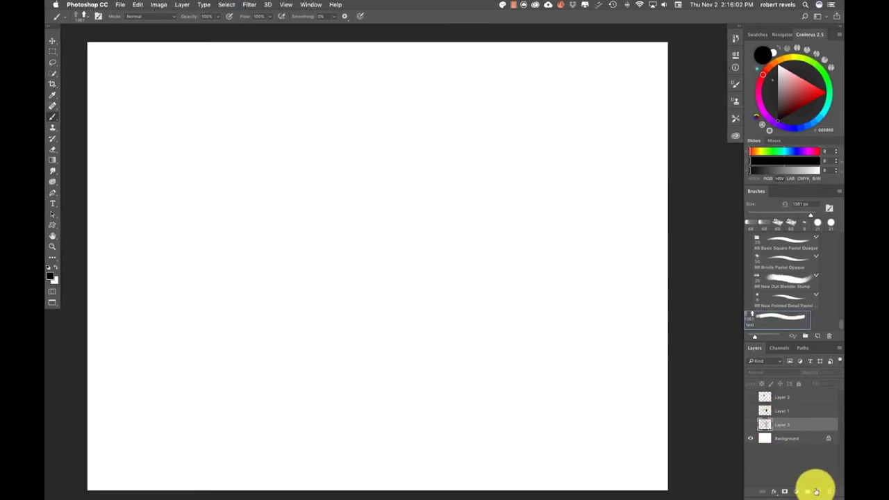
pyautogui.moveTo(785, 394); pyautogui.dragTo(740, 396)
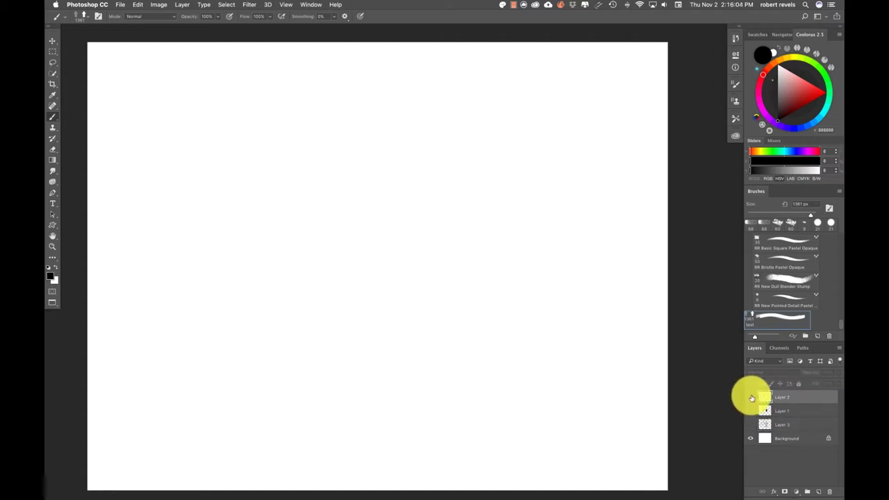
pyautogui.click(750, 396)
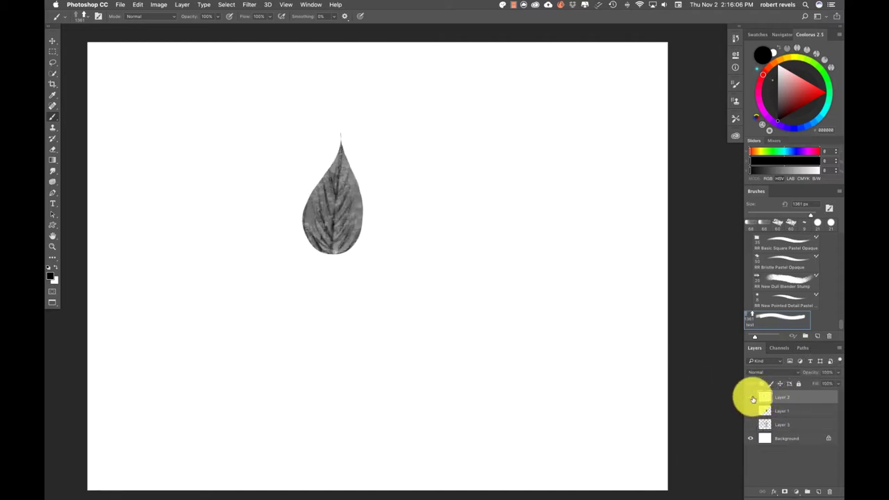
pyautogui.click(750, 395)
pyautogui.click(818, 491)
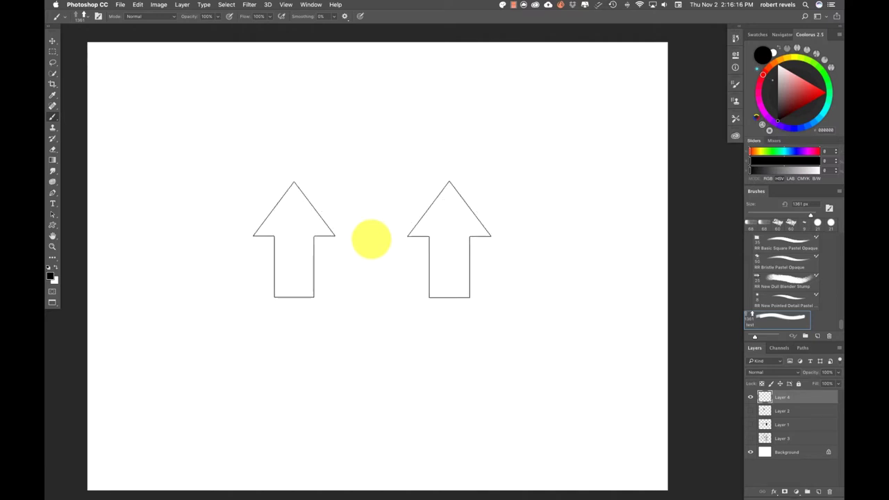
pyautogui.click(372, 239)
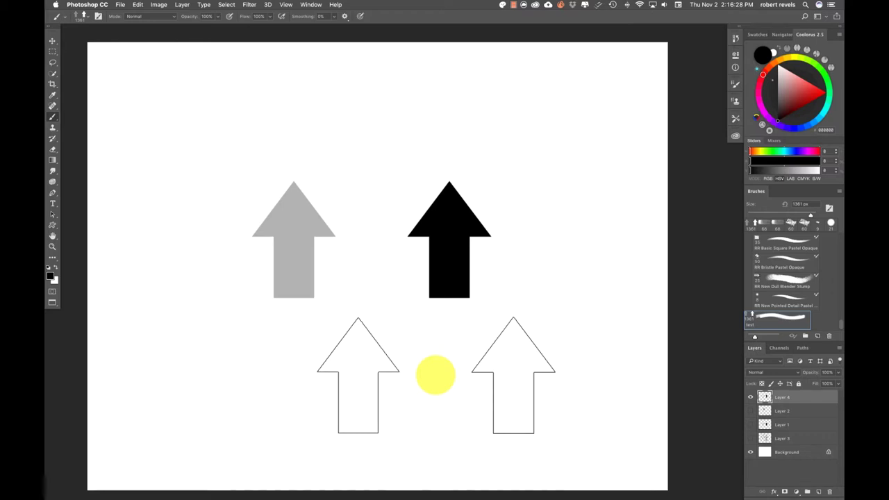
# Change the foreground color to muted red AD5A5A and stamp the test brush below the black and grey arrows.
pyautogui.hotkey('ctrl', 'z')
pyautogui.click(794, 92)
pyautogui.hotkey('ctrl', 'z')
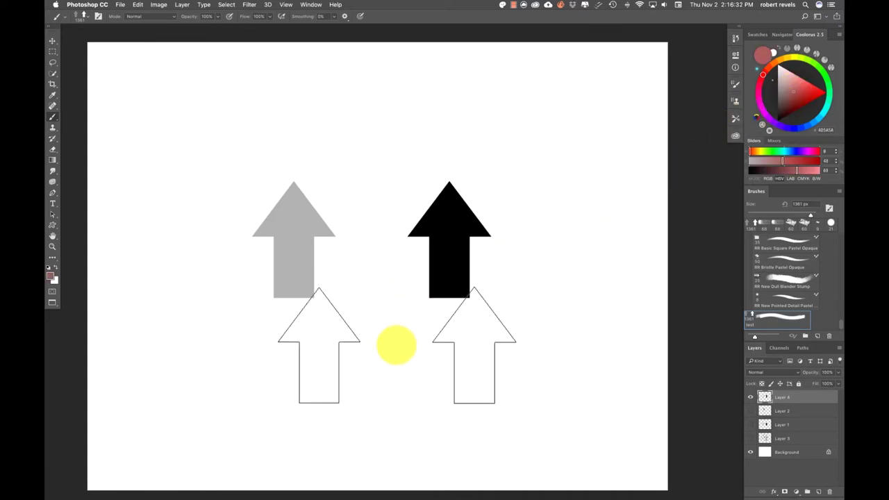
pyautogui.click(430, 368)
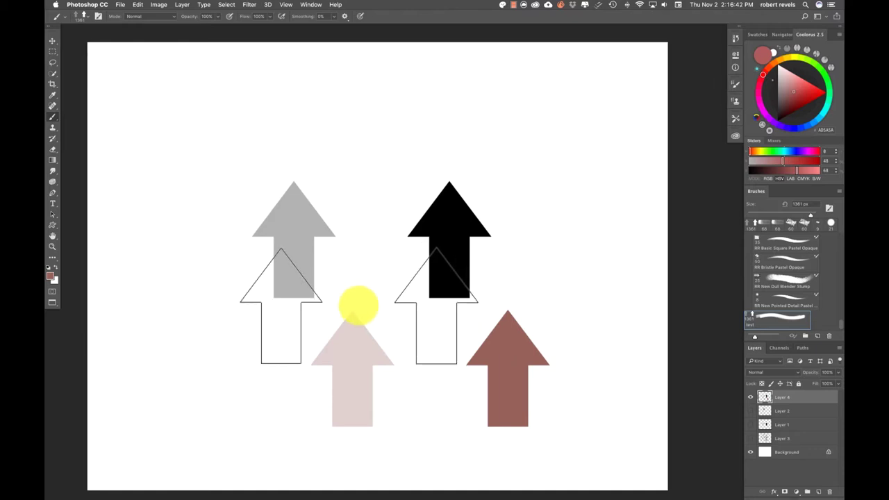
pyautogui.click(359, 306)
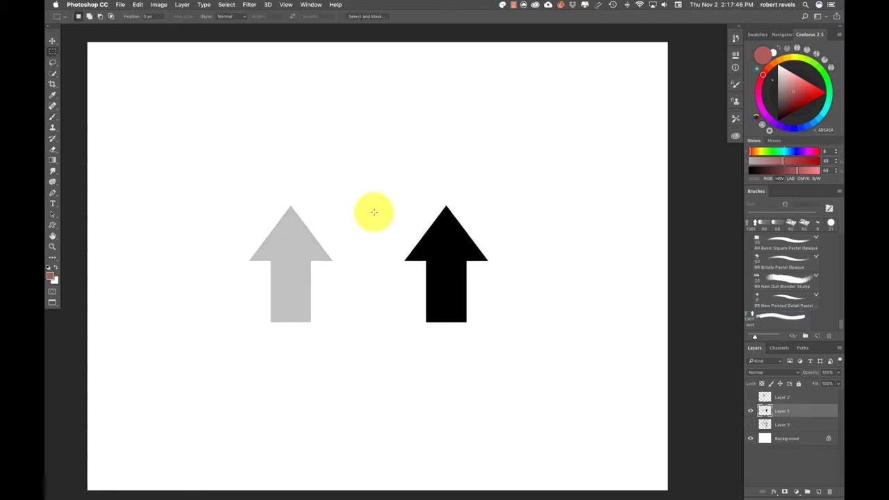
# Define only the black arrow as a brush preset named RR Arrow, deselect it, and add a new layer for testing.
pyautogui.moveTo(376, 179); pyautogui.dragTo(505, 347)
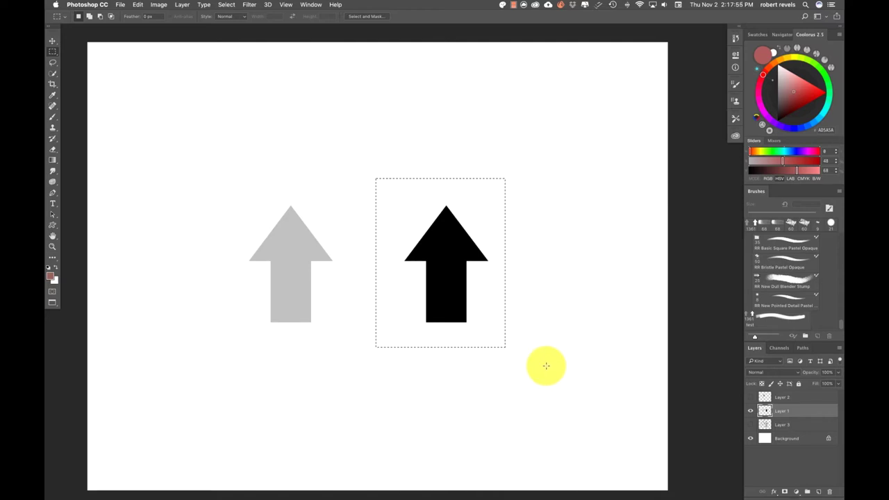
pyautogui.click(138, 4)
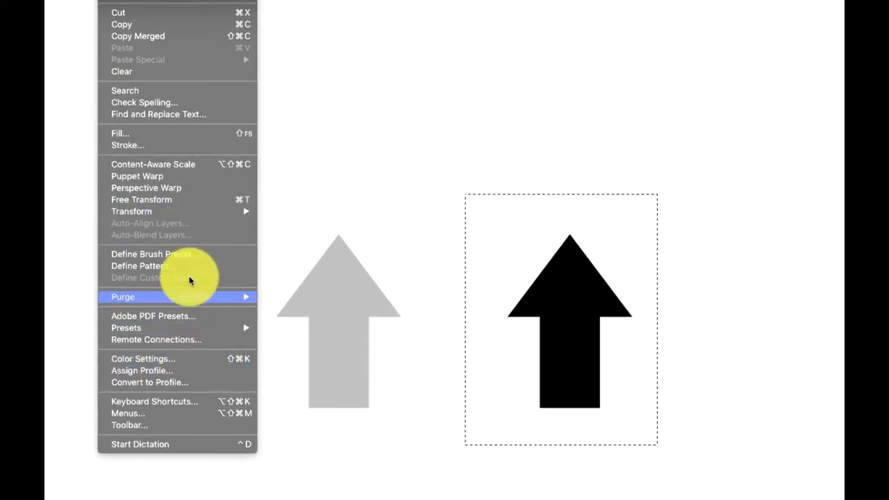
pyautogui.click(185, 254)
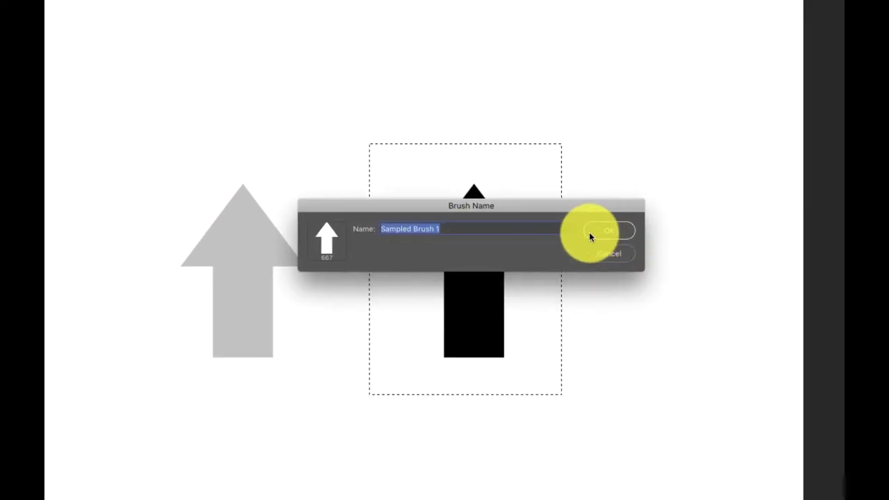
pyautogui.write('RR')
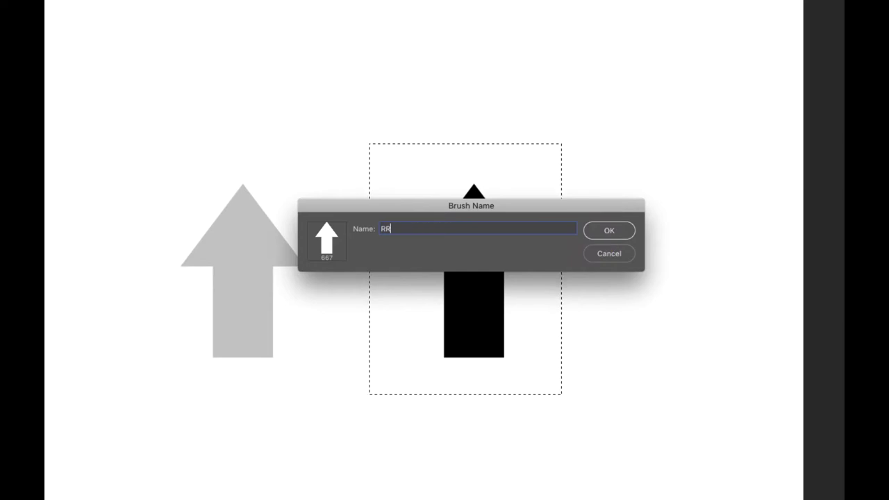
pyautogui.write(' Arrow')
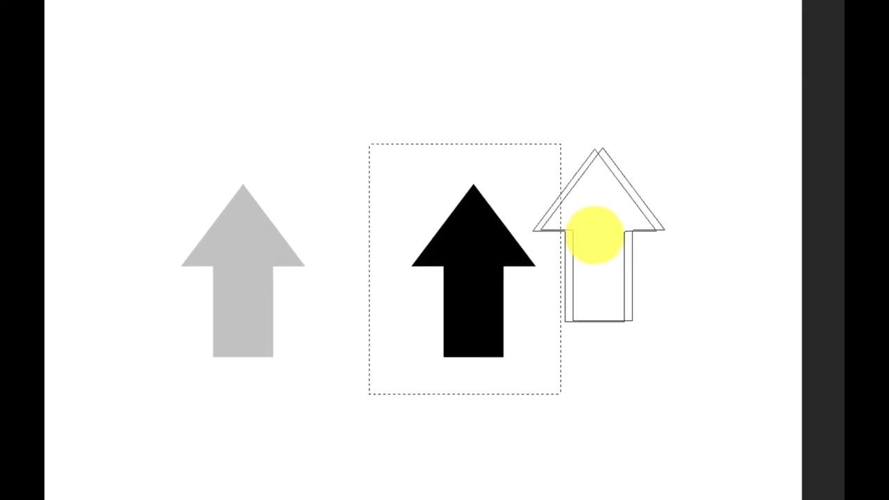
pyautogui.hotkey('ctrl', 'd')
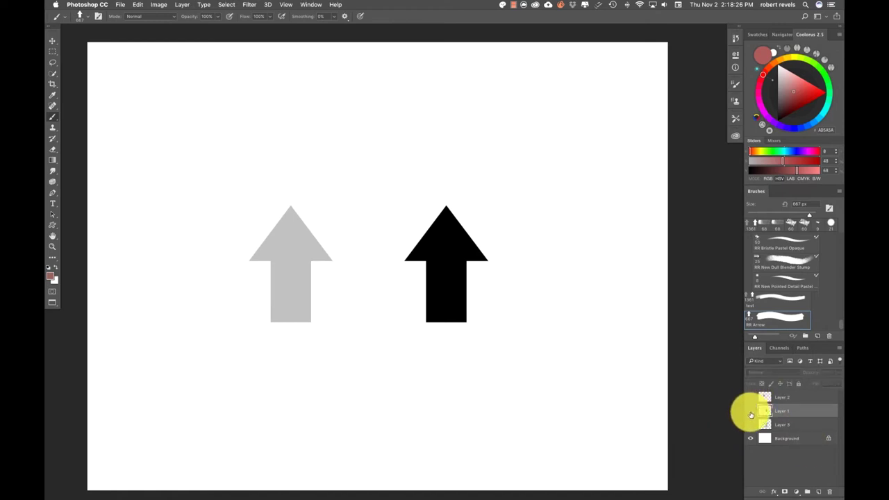
pyautogui.click(818, 491)
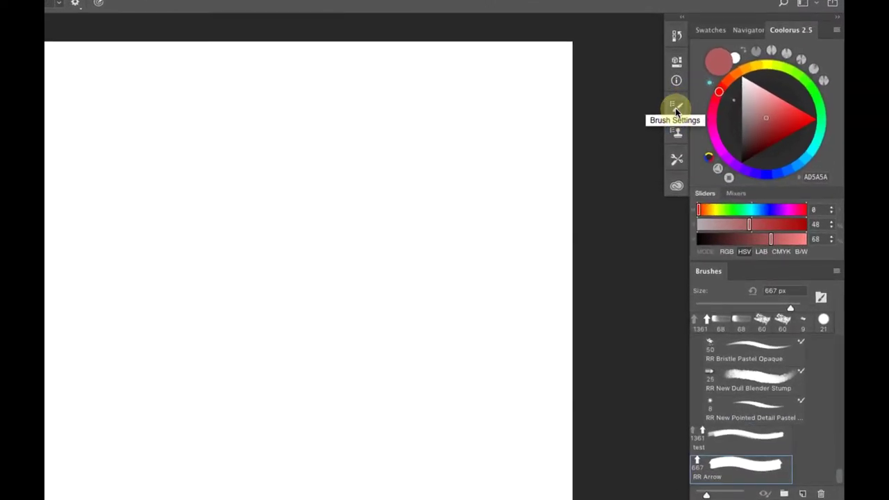
# Open the Brush Settings and preview several brush tip shapes, finishing on the 667 px arrow tip.
pyautogui.click(675, 108)
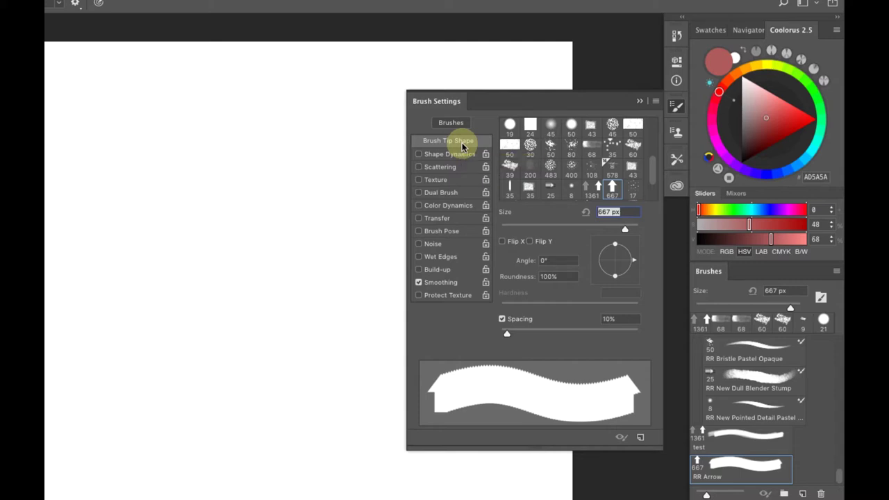
pyautogui.click(539, 189)
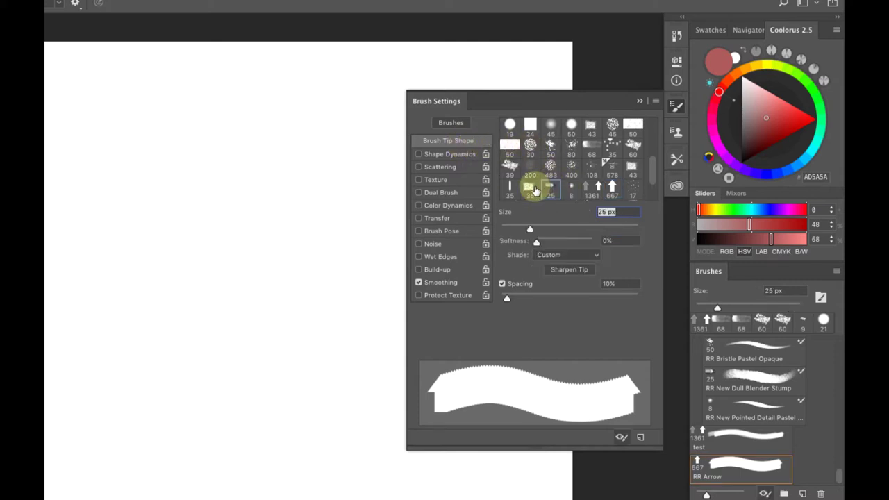
pyautogui.click(530, 167)
pyautogui.click(572, 169)
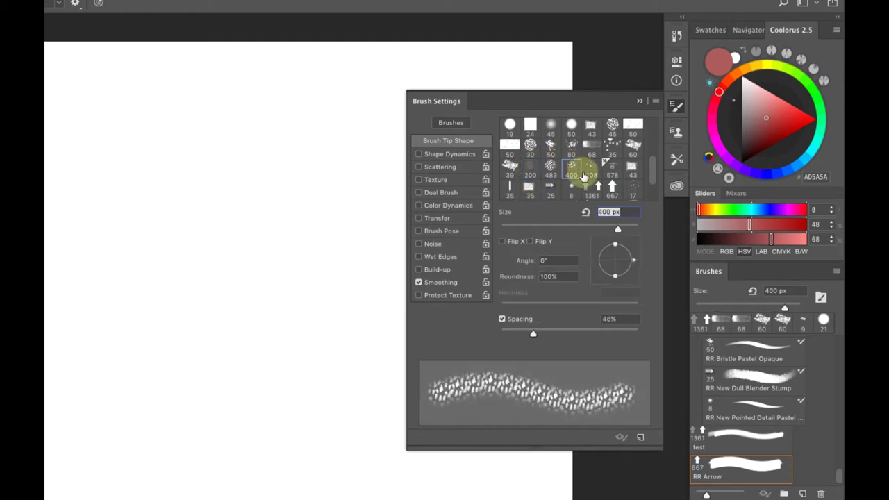
pyautogui.click(609, 187)
pyautogui.click(631, 165)
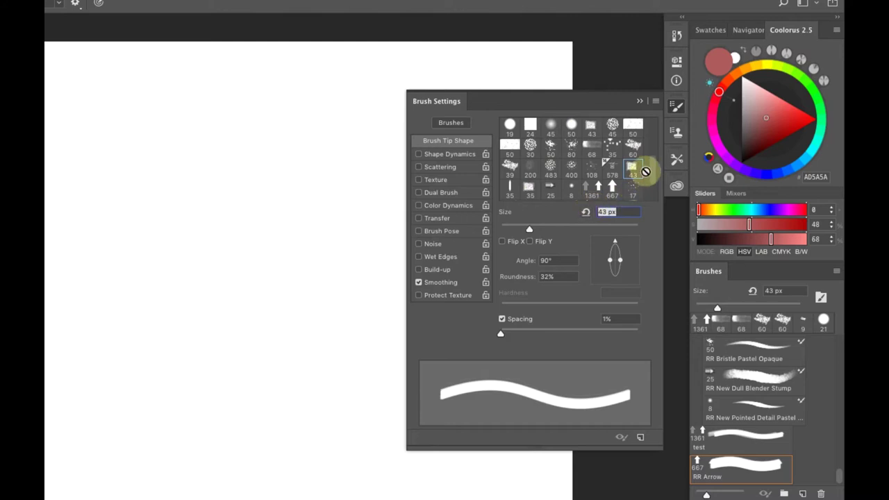
pyautogui.scroll(-1, 649, 174)
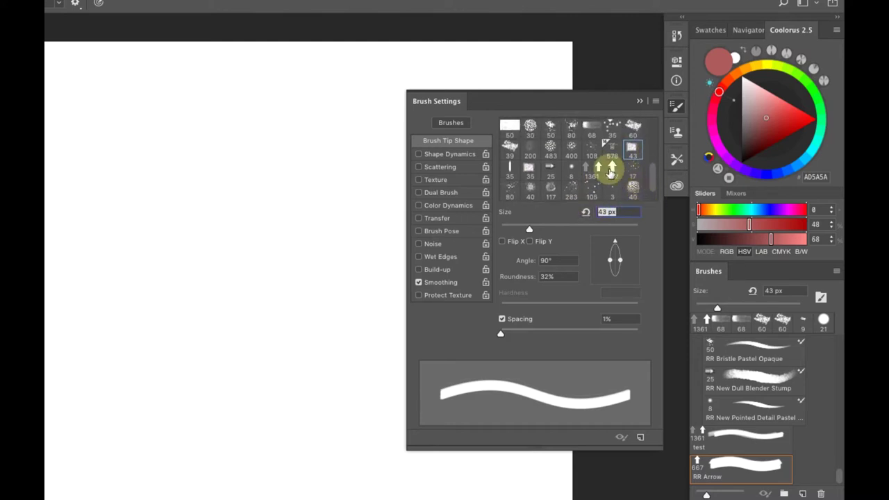
pyautogui.click(611, 175)
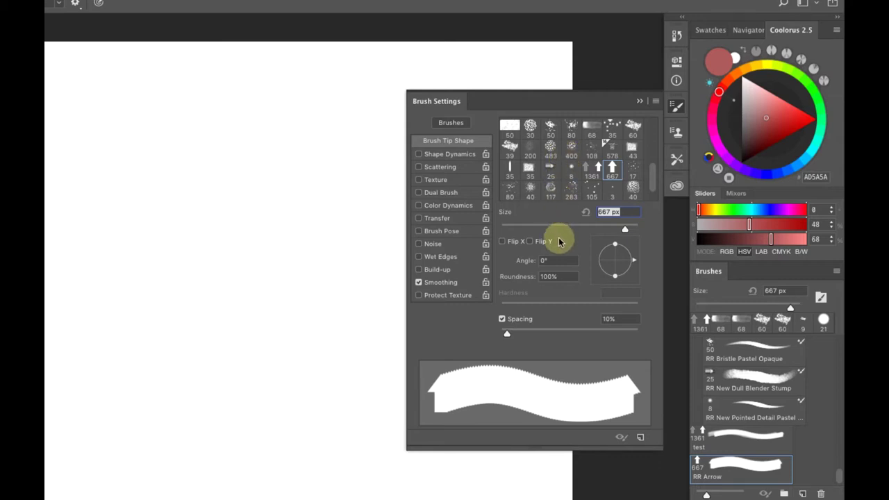
# Set the arrow brush tip's size to 107 px, its angle to 9° and its spacing to 107%.
pyautogui.moveTo(625, 229)
pyautogui.mouseDown()
pyautogui.moveTo(520, 231)
pyautogui.moveTo(572, 232)
pyautogui.moveTo(547, 236)
pyautogui.moveTo(569, 233)
pyautogui.moveTo(571, 243)
pyautogui.mouseUp()
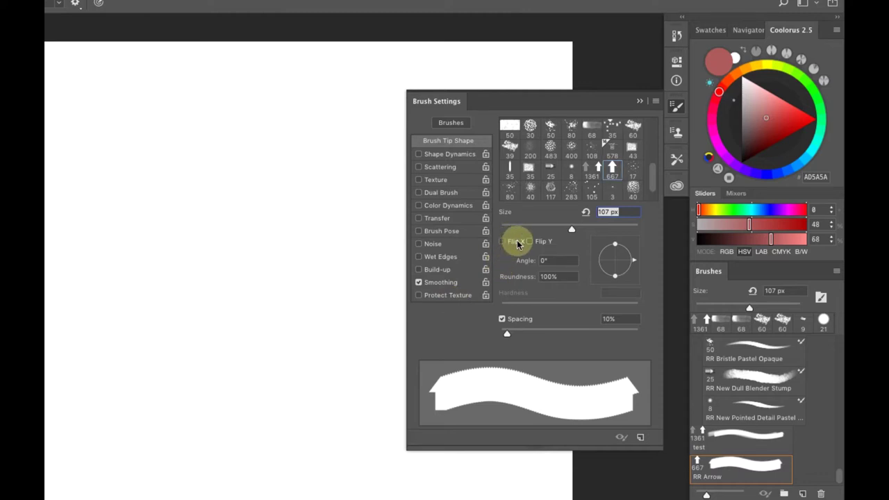
pyautogui.click(526, 242)
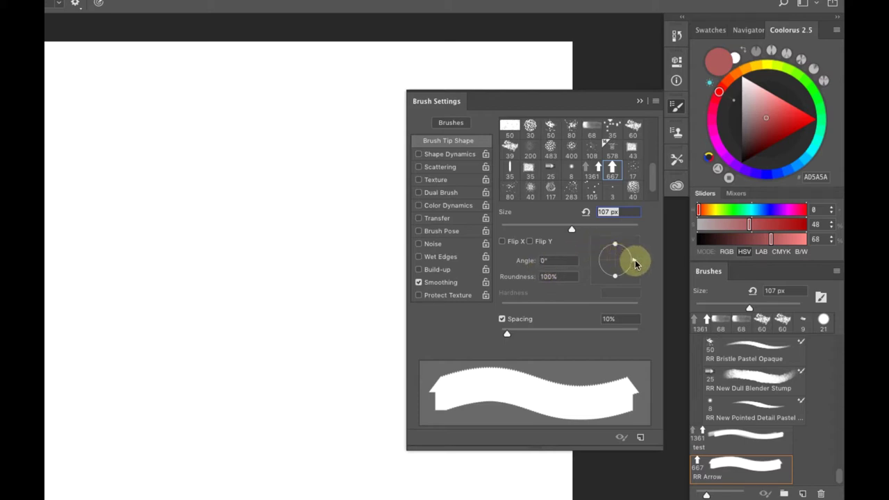
pyautogui.moveTo(634, 262)
pyautogui.mouseDown()
pyautogui.moveTo(602, 234)
pyautogui.moveTo(615, 239)
pyautogui.moveTo(622, 261)
pyautogui.mouseUp()
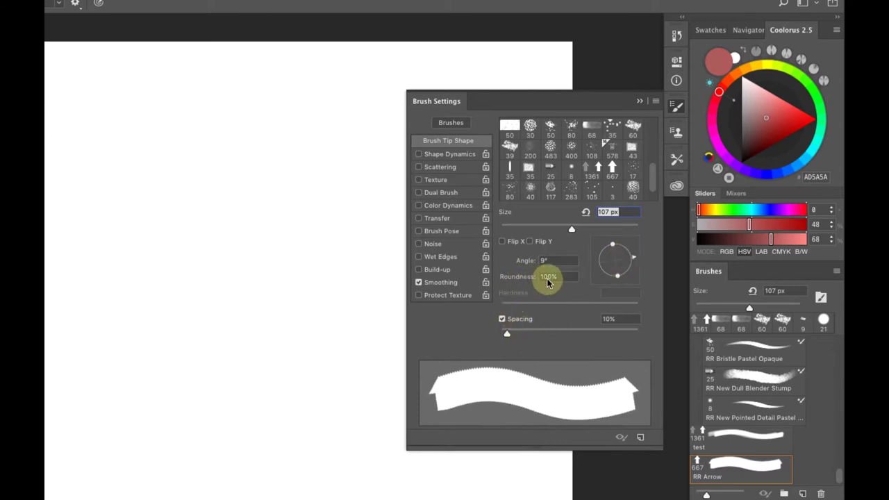
pyautogui.moveTo(506, 335)
pyautogui.mouseDown()
pyautogui.moveTo(607, 338)
pyautogui.moveTo(546, 334)
pyautogui.moveTo(571, 337)
pyautogui.mouseUp()
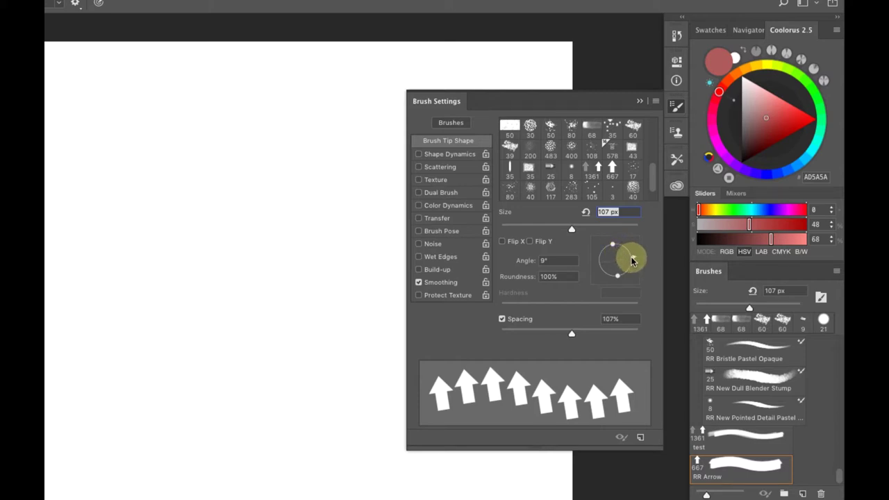
# Reset the brush tip's angle to 0°, try a roundness of 48%, and restore the roundness to 100%.
pyautogui.moveTo(629, 257)
pyautogui.mouseDown()
pyautogui.moveTo(609, 278)
pyautogui.moveTo(642, 258)
pyautogui.moveTo(593, 248)
pyautogui.moveTo(593, 272)
pyautogui.moveTo(548, 286)
pyautogui.mouseUp()
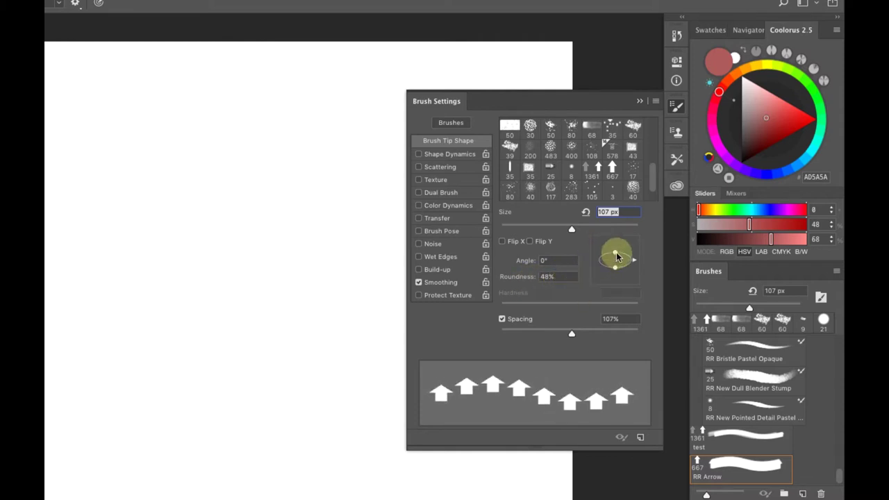
pyautogui.moveTo(616, 254)
pyautogui.mouseDown()
pyautogui.moveTo(606, 236)
pyautogui.moveTo(605, 260)
pyautogui.moveTo(597, 238)
pyautogui.moveTo(615, 258)
pyautogui.moveTo(609, 242)
pyautogui.mouseUp()
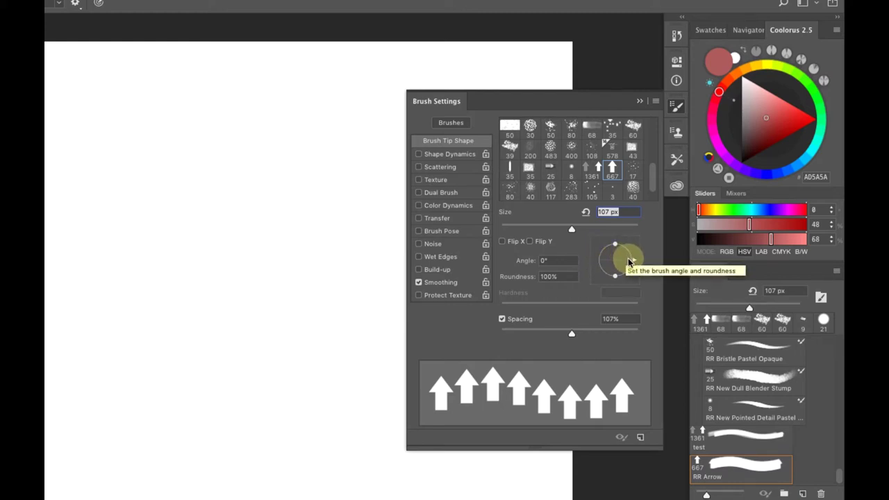
# Enable Shape Dynamics, set the size control to Pen Pressure, and paint two test strokes on the canvas.
pyautogui.click(440, 156)
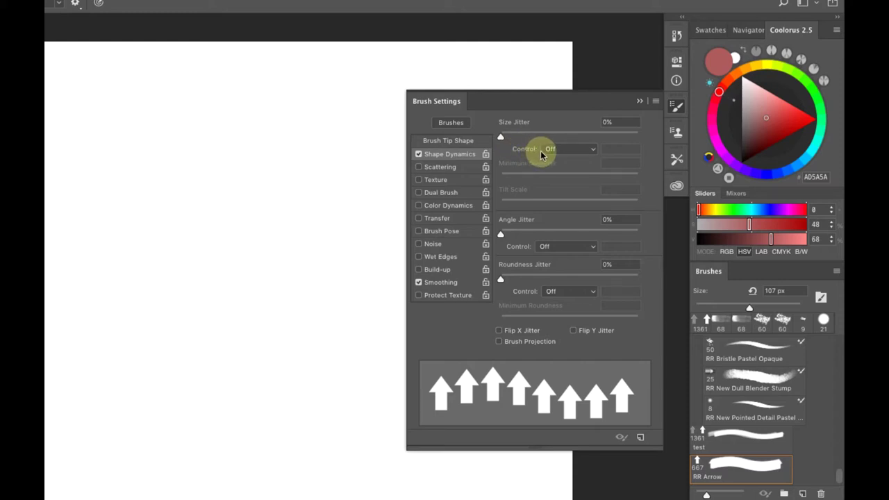
pyautogui.click(567, 149)
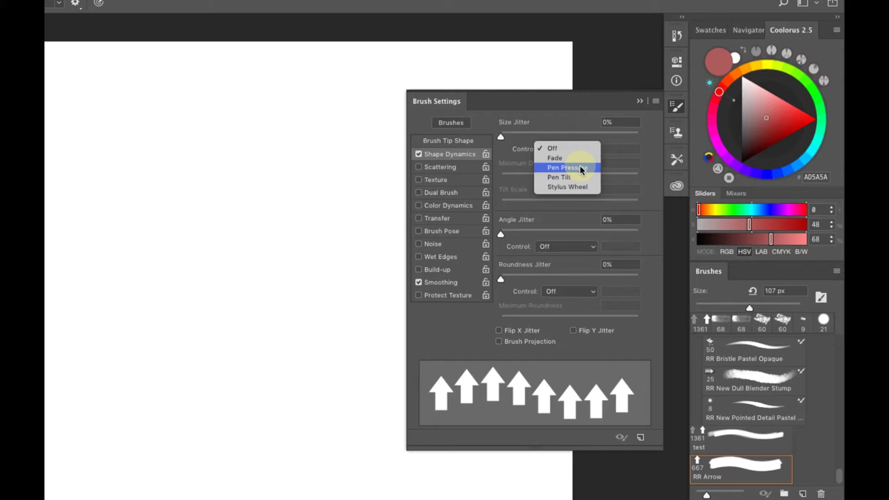
pyautogui.click(581, 168)
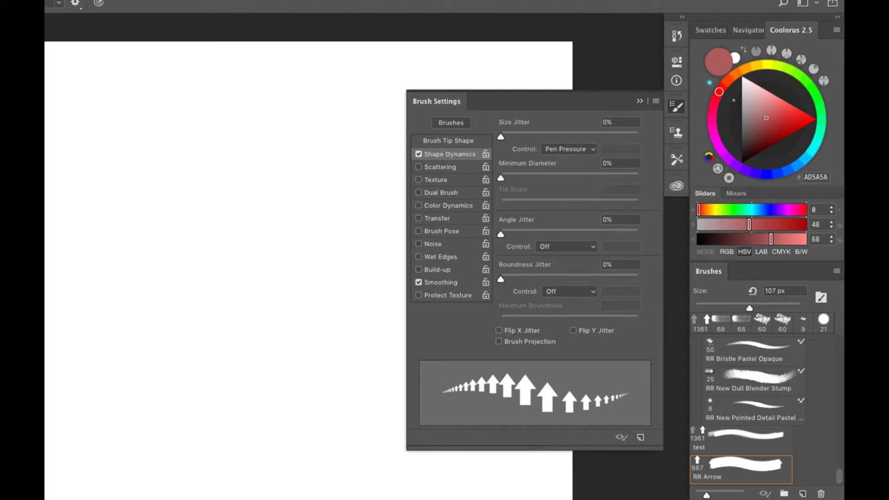
pyautogui.moveTo(45, 323)
pyautogui.mouseDown()
pyautogui.moveTo(76, 322)
pyautogui.moveTo(162, 347)
pyautogui.moveTo(286, 425)
pyautogui.mouseUp()
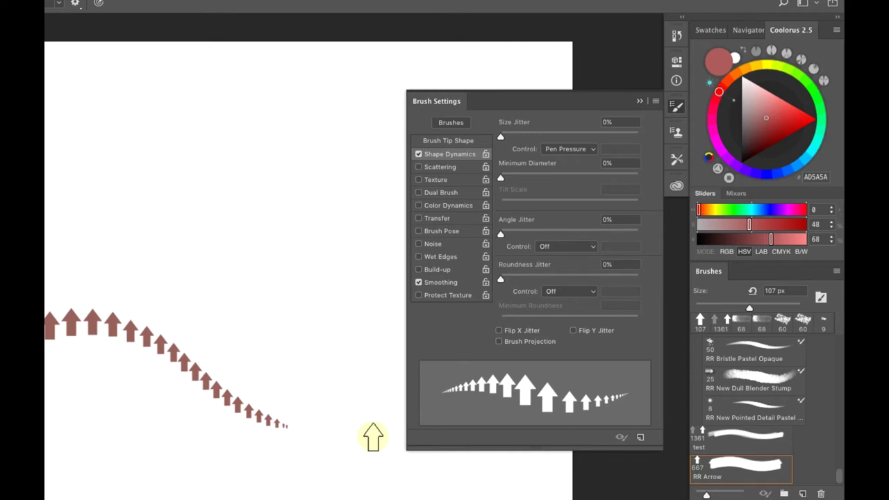
pyautogui.moveTo(209, 497); pyautogui.dragTo(49, 487)
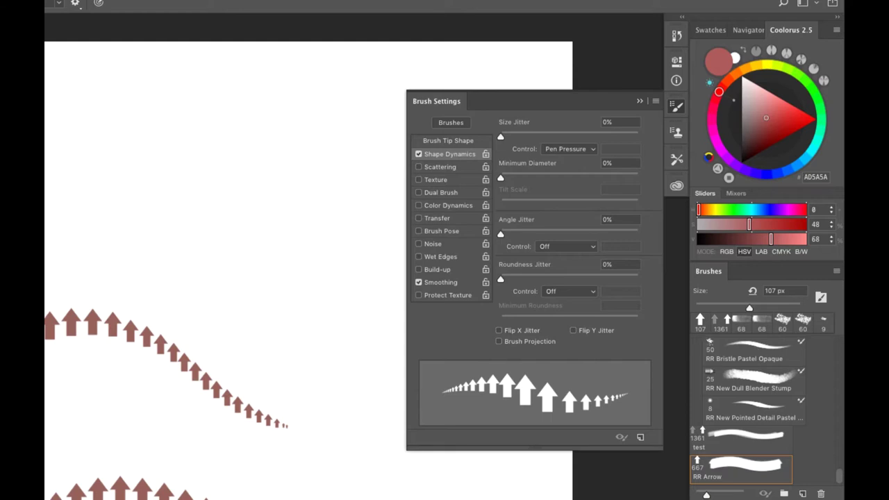
# Switch the size control to Fade at 25 and paint two test strokes above the existing ones.
pyautogui.click(586, 149)
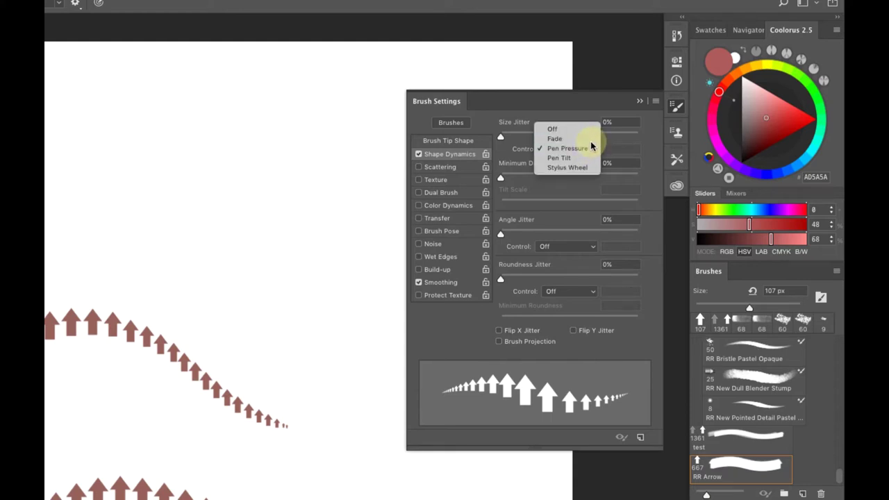
pyautogui.click(555, 139)
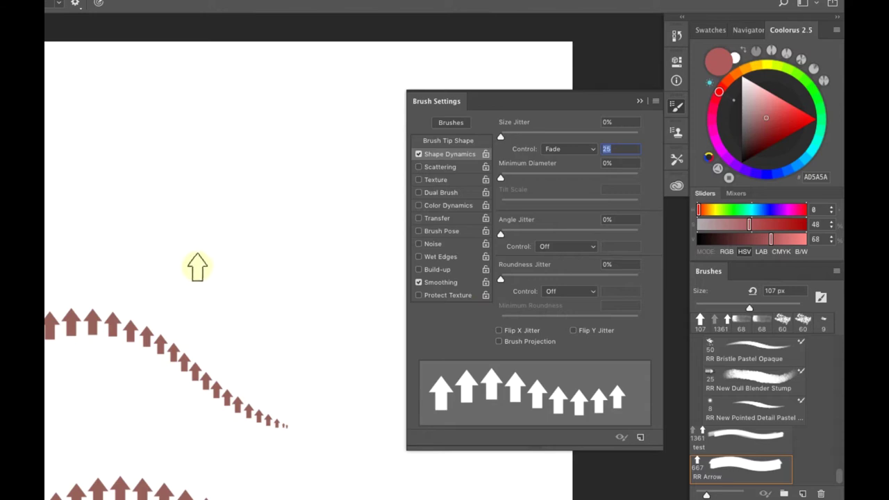
pyautogui.moveTo(45, 231); pyautogui.dragTo(202, 217)
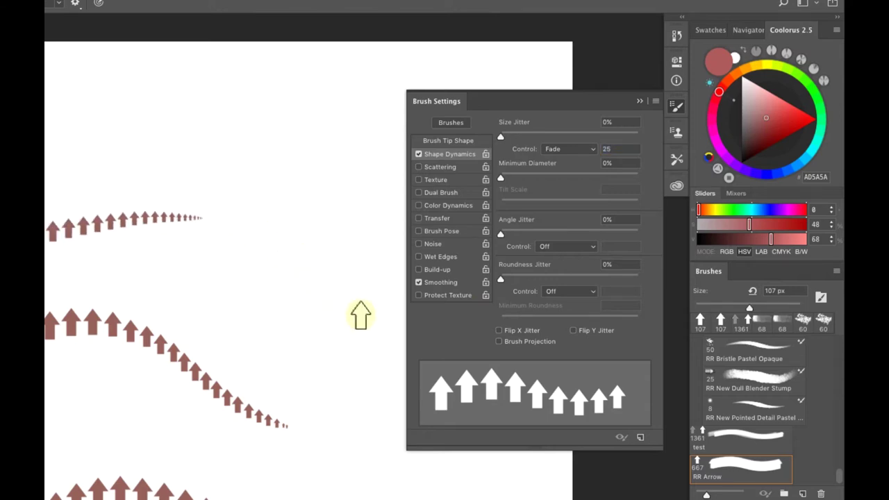
pyautogui.moveTo(44, 125); pyautogui.dragTo(282, 153)
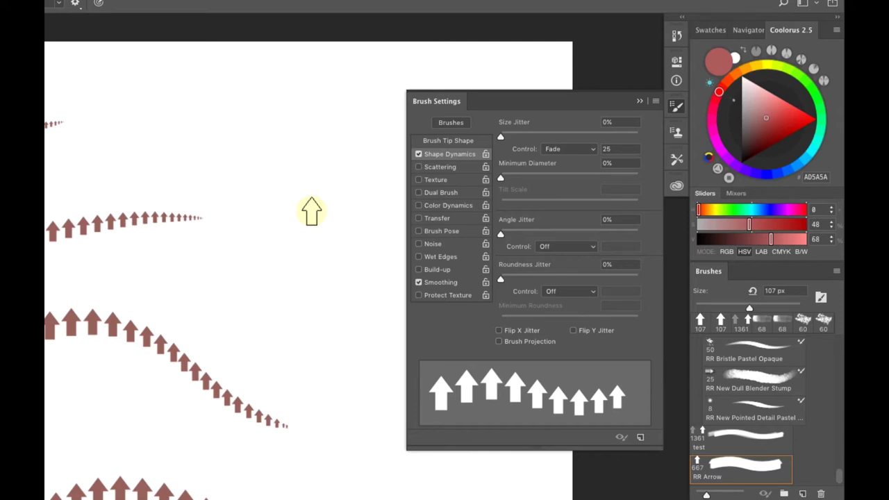
# Try longer and shorter Fade lengths for the size control, settle on 5, and paint a short test stroke.
pyautogui.click(621, 149)
pyautogui.press('Return')
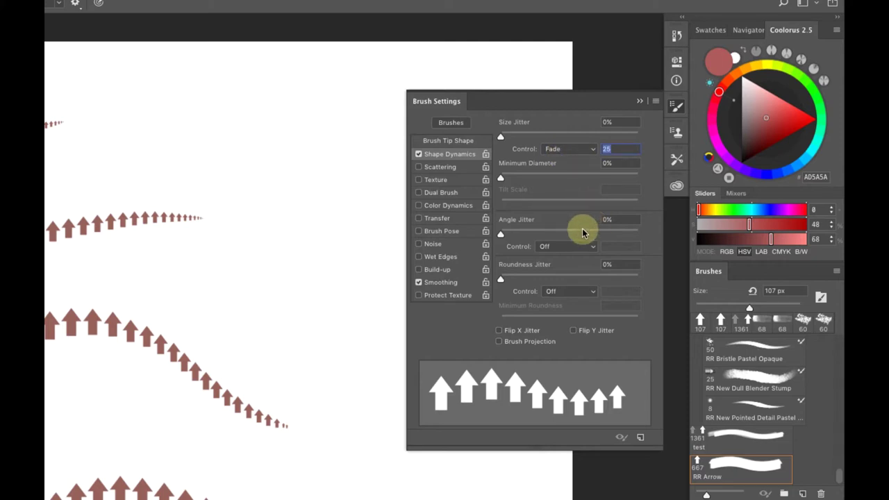
pyautogui.press('Up')
pyautogui.press('Up')
pyautogui.press('Up')
pyautogui.press('Up')
pyautogui.press('Up')
pyautogui.press('Up')
pyautogui.press('Up')
pyautogui.press('Up')
pyautogui.press('Up')
pyautogui.press('Up')
pyautogui.press('Up')
pyautogui.press('Up')
pyautogui.press('Up')
pyautogui.press('Up')
pyautogui.press('Up')
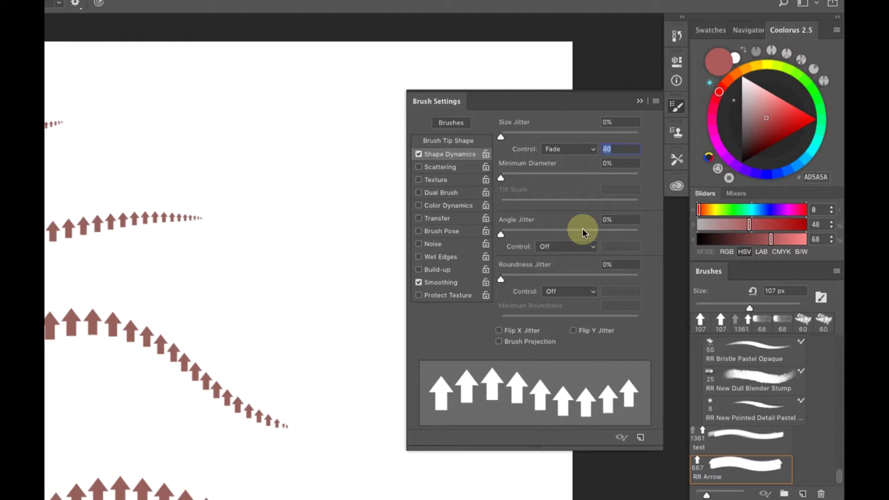
pyautogui.press('Up')
pyautogui.press('Up')
pyautogui.press('Up')
pyautogui.press('Up')
pyautogui.press('Up')
pyautogui.press('Up')
pyautogui.press('Up')
pyautogui.press('Up')
pyautogui.press('Up')
pyautogui.press('Up')
pyautogui.press('Up')
pyautogui.press('Up')
pyautogui.press('Up')
pyautogui.press('Up')
pyautogui.press('Up')
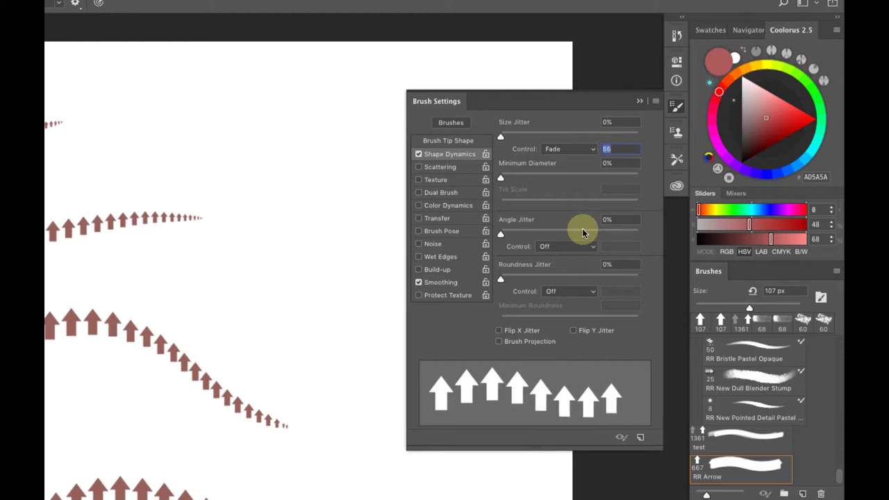
pyautogui.press('Down')
pyautogui.press('Down')
pyautogui.press('Down')
pyautogui.press('Down')
pyautogui.press('Down')
pyautogui.press('Down')
pyautogui.press('Down')
pyautogui.press('Down')
pyautogui.press('Down')
pyautogui.press('Down')
pyautogui.press('Down')
pyautogui.press('Down')
pyautogui.press('Down')
pyautogui.press('Down')
pyautogui.press('Down')
pyautogui.press('Down')
pyautogui.press('Down')
pyautogui.press('Down')
pyautogui.press('Down')
pyautogui.press('Down')
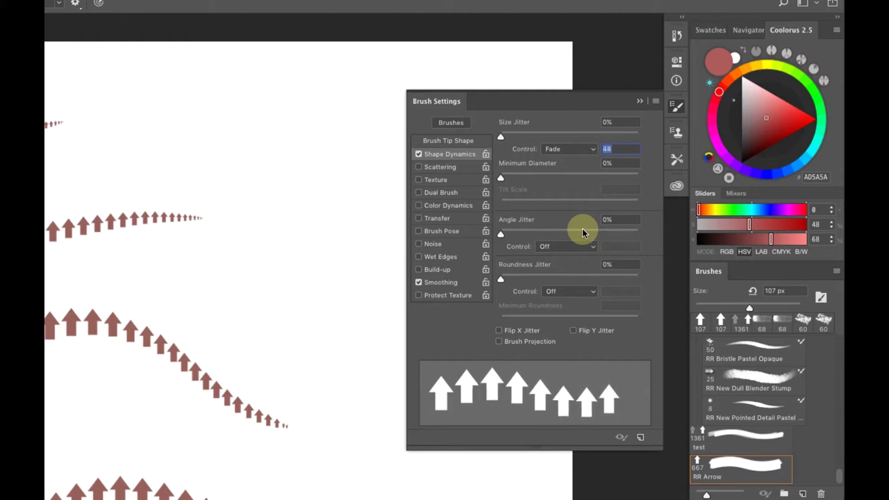
pyautogui.press('Down')
pyautogui.press('Down')
pyautogui.press('Down')
pyautogui.press('Down')
pyautogui.press('Down')
pyautogui.press('Down')
pyautogui.press('Down')
pyautogui.press('Down')
pyautogui.press('Down')
pyautogui.press('Down')
pyautogui.press('Down')
pyautogui.press('Down')
pyautogui.press('Down')
pyautogui.press('Down')
pyautogui.press('Down')
pyautogui.press('Down')
pyautogui.press('Down')
pyautogui.press('Down')
pyautogui.press('Down')
pyautogui.press('Down')
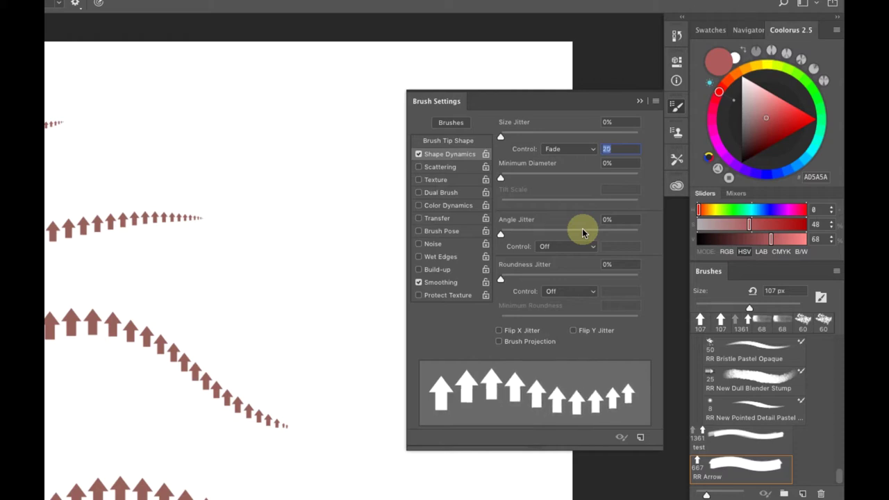
pyautogui.press('Down')
pyautogui.press('Down')
pyautogui.press('Down')
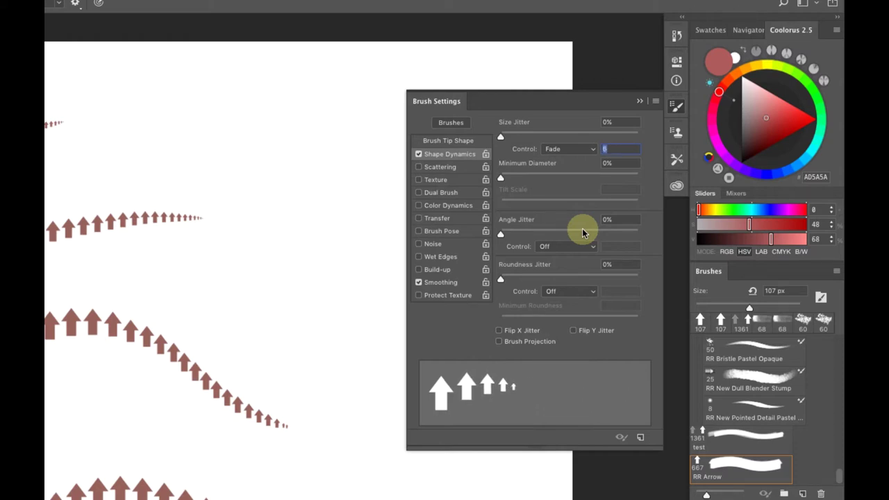
pyautogui.moveTo(88, 172); pyautogui.dragTo(145, 163)
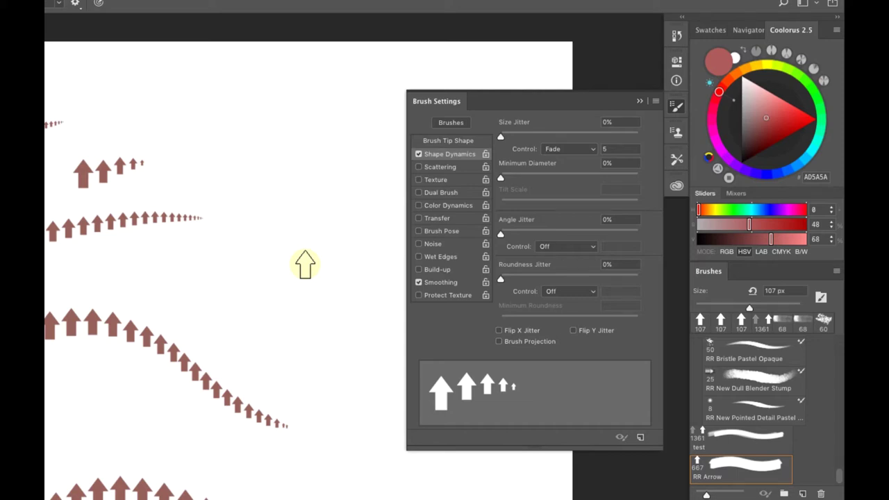
# Switch the size control to Pen Tilt and paint three test strokes with the tilted pen.
pyautogui.click(560, 149)
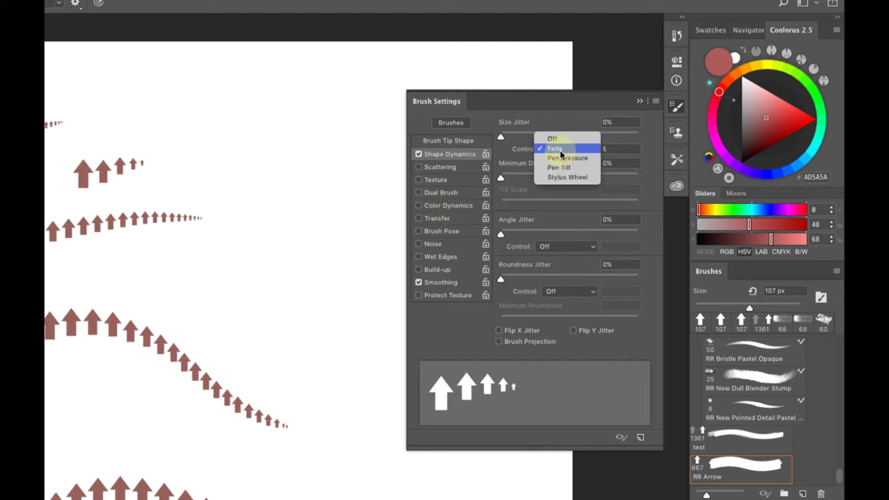
pyautogui.click(566, 168)
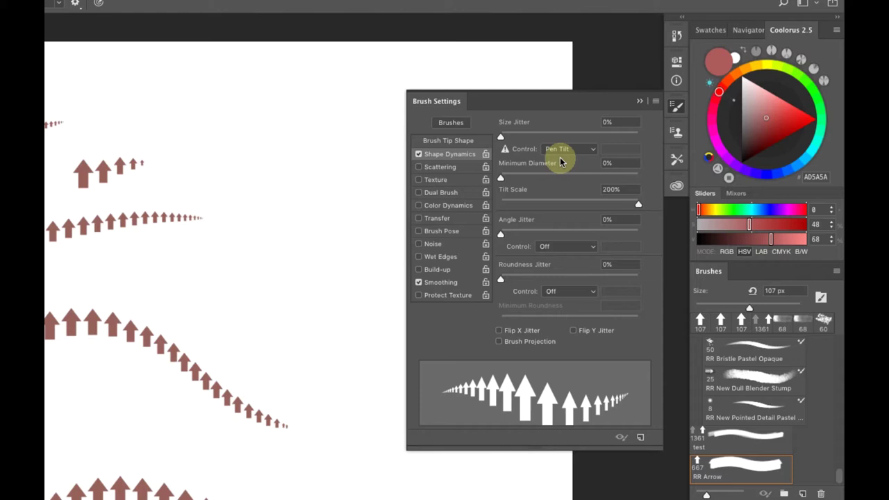
pyautogui.moveTo(298, 290)
pyautogui.mouseDown()
pyautogui.moveTo(212, 295)
pyautogui.moveTo(193, 284)
pyautogui.mouseUp()
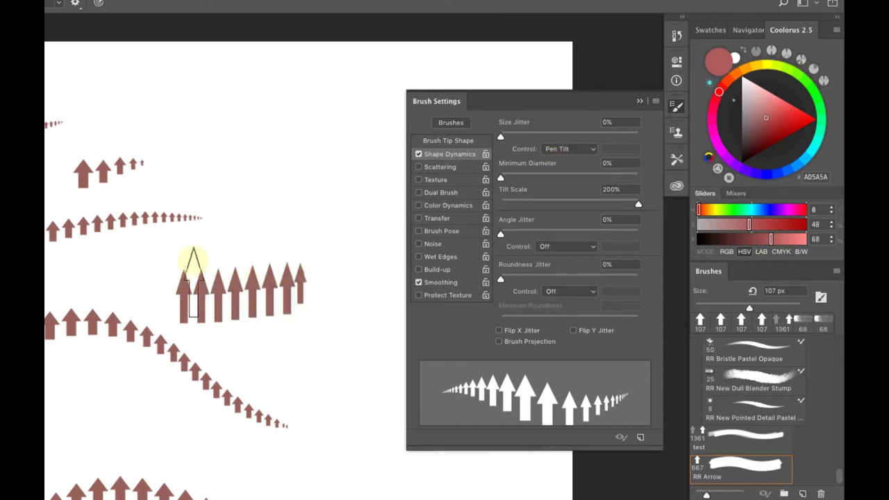
pyautogui.click(500, 149)
pyautogui.moveTo(358, 233)
pyautogui.mouseDown()
pyautogui.moveTo(222, 257)
pyautogui.moveTo(48, 305)
pyautogui.mouseUp()
pyautogui.moveTo(48, 439)
pyautogui.mouseDown()
pyautogui.moveTo(151, 434)
pyautogui.moveTo(462, 487)
pyautogui.mouseUp()
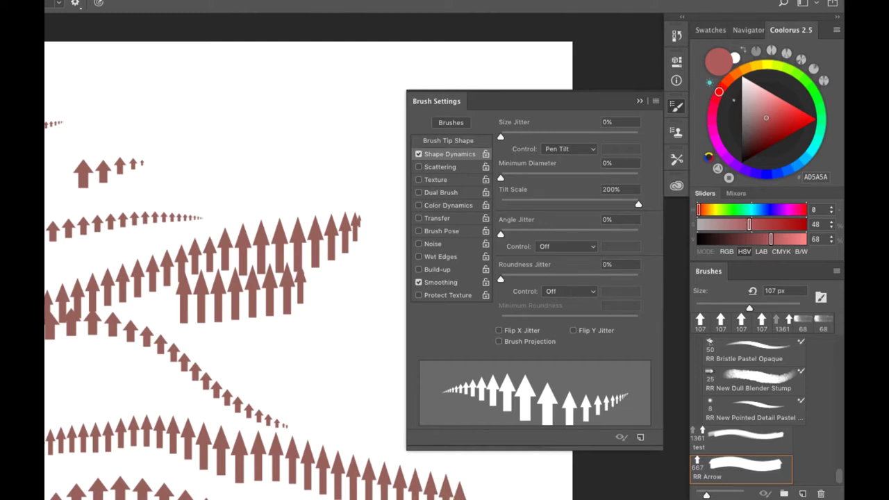
# Try Stylus Wheel and Off as the size control, and set it back to Pen Pressure.
pyautogui.click(570, 148)
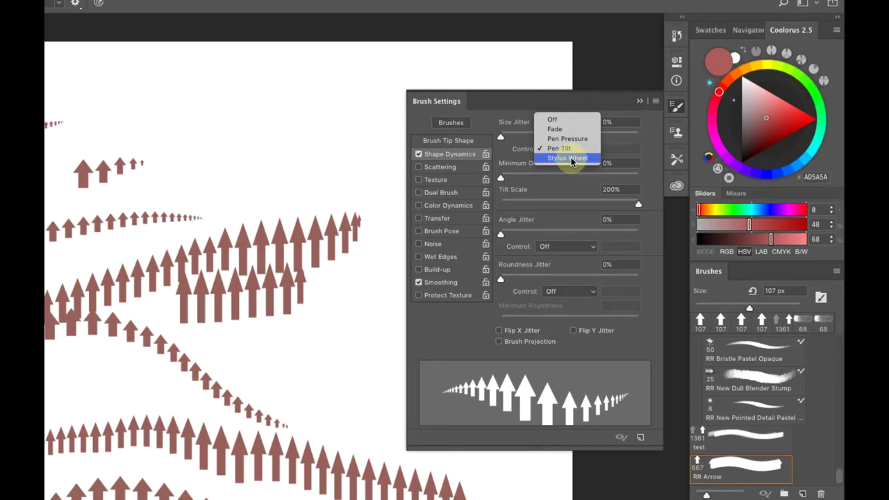
pyautogui.click(570, 158)
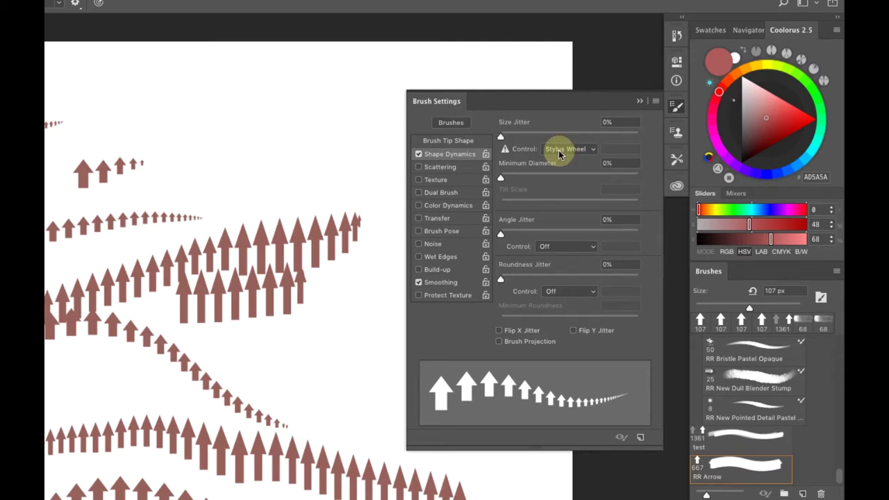
pyautogui.click(559, 150)
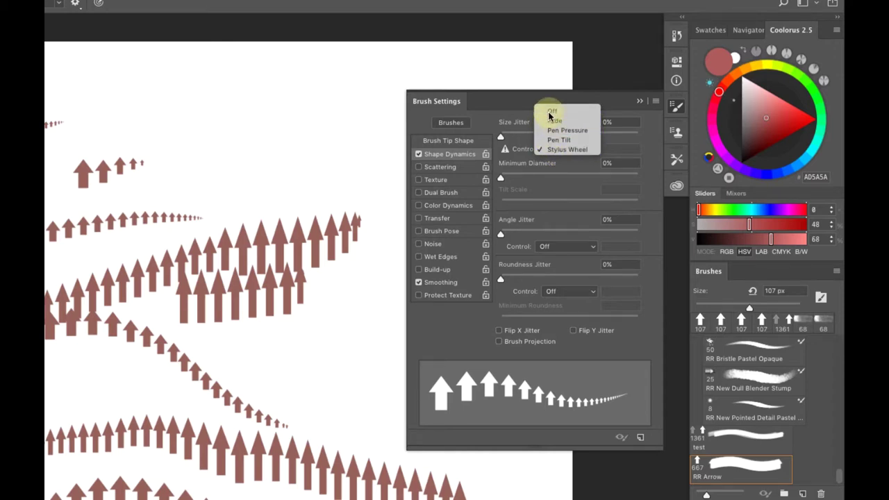
pyautogui.click(549, 111)
pyautogui.click(572, 150)
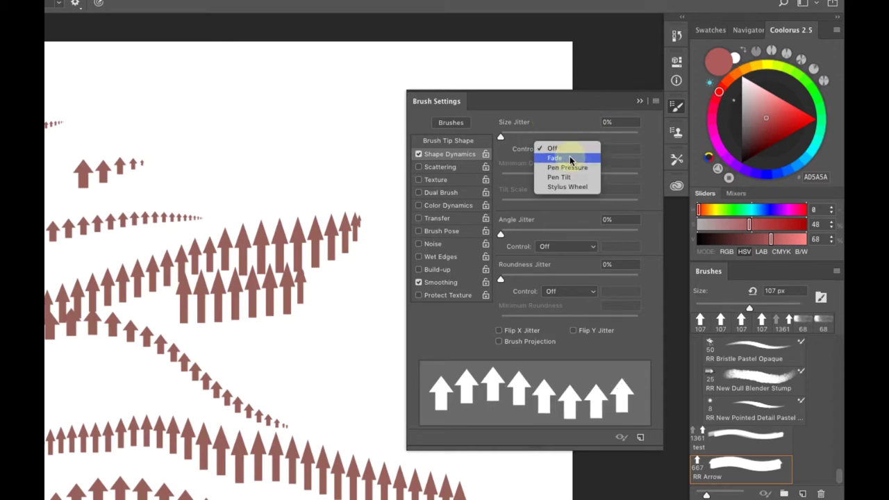
pyautogui.click(568, 167)
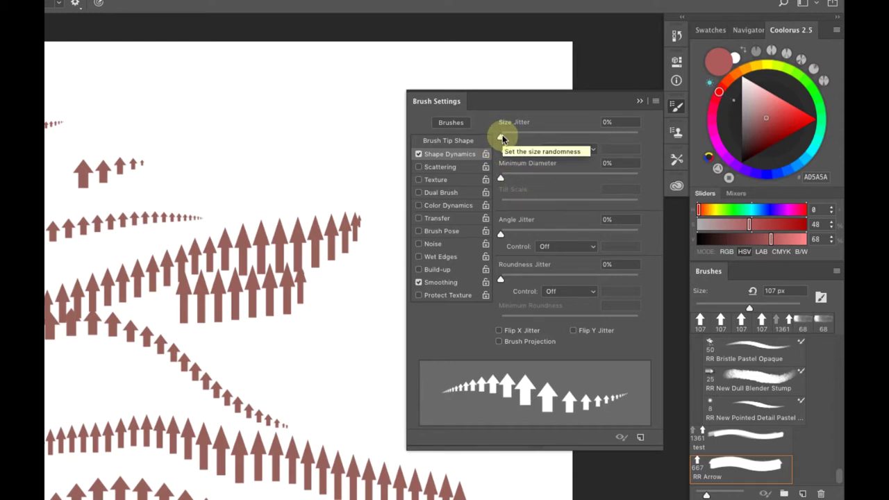
# Try a size jitter of 50%, return it to 0%, and keep Pen Pressure with the minimum diameter at 0%.
pyautogui.moveTo(501, 139)
pyautogui.mouseDown()
pyautogui.moveTo(536, 123)
pyautogui.moveTo(587, 123)
pyautogui.moveTo(508, 127)
pyautogui.moveTo(569, 128)
pyautogui.mouseUp()
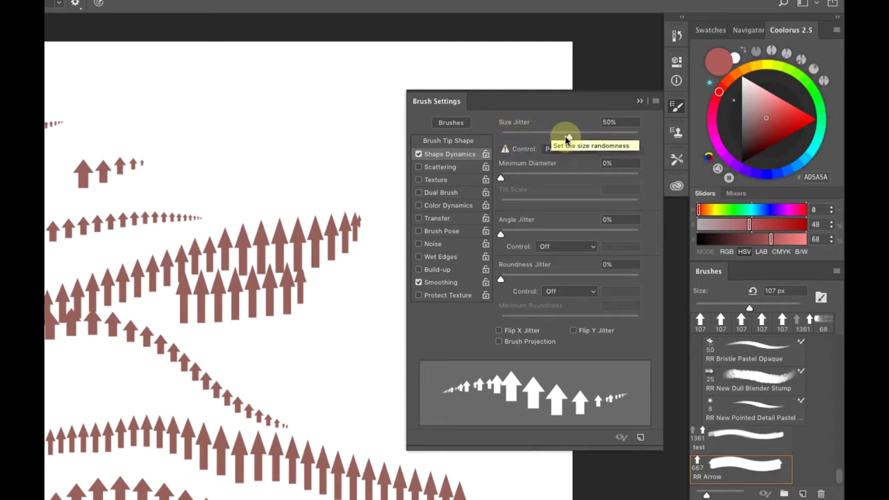
pyautogui.moveTo(561, 136); pyautogui.dragTo(544, 136)
pyautogui.moveTo(464, 151); pyautogui.dragTo(475, 155)
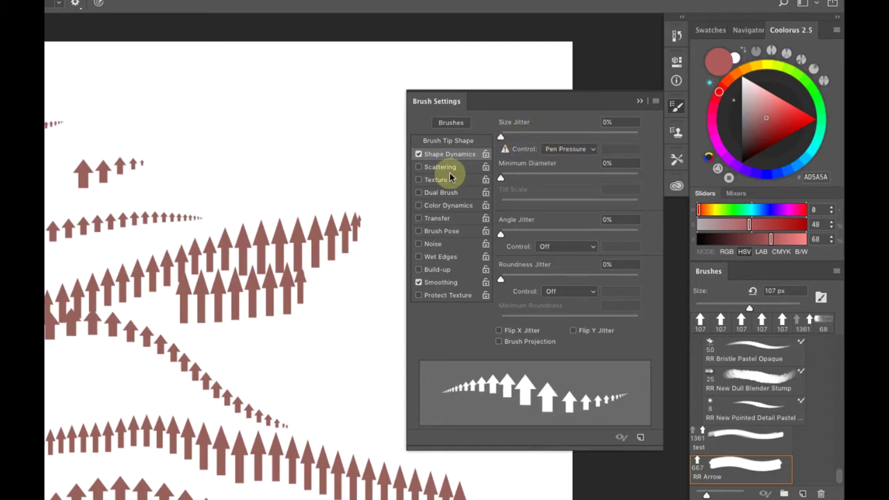
pyautogui.click(562, 149)
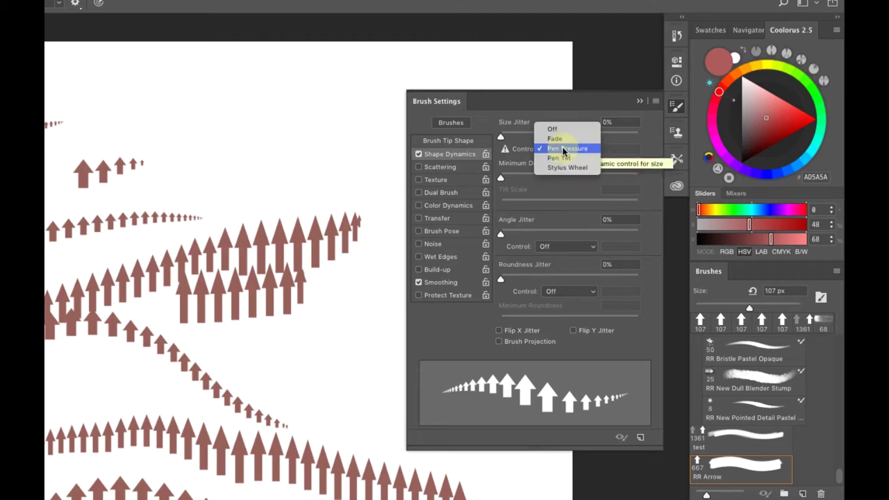
pyautogui.click(562, 149)
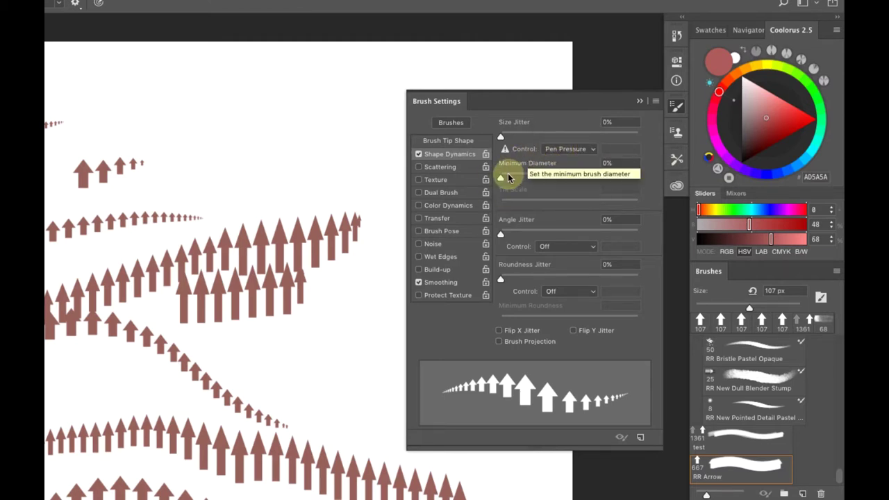
pyautogui.moveTo(500, 179)
pyautogui.mouseDown()
pyautogui.moveTo(592, 175)
pyautogui.moveTo(487, 177)
pyautogui.moveTo(639, 163)
pyautogui.moveTo(495, 178)
pyautogui.moveTo(575, 179)
pyautogui.moveTo(490, 180)
pyautogui.mouseUp()
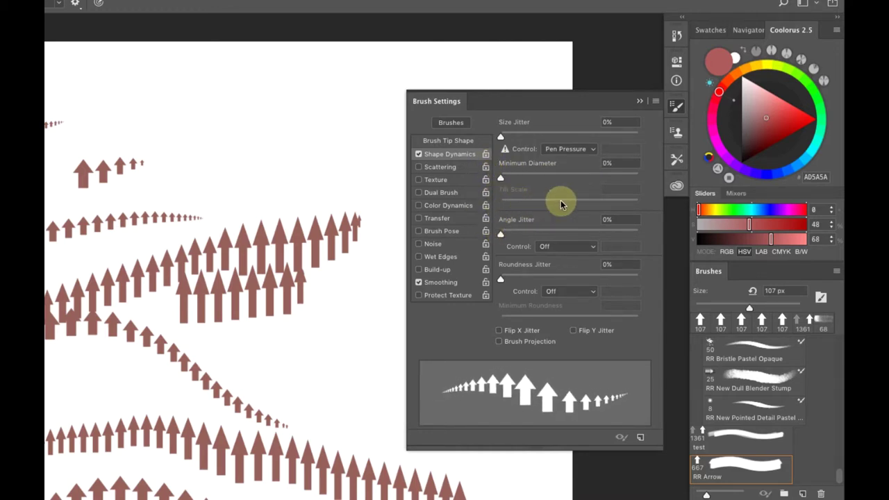
# Try Pen Tilt as the size control with the tilt scale at 200%.
pyautogui.click(559, 149)
pyautogui.click(565, 158)
pyautogui.moveTo(569, 200); pyautogui.dragTo(660, 198)
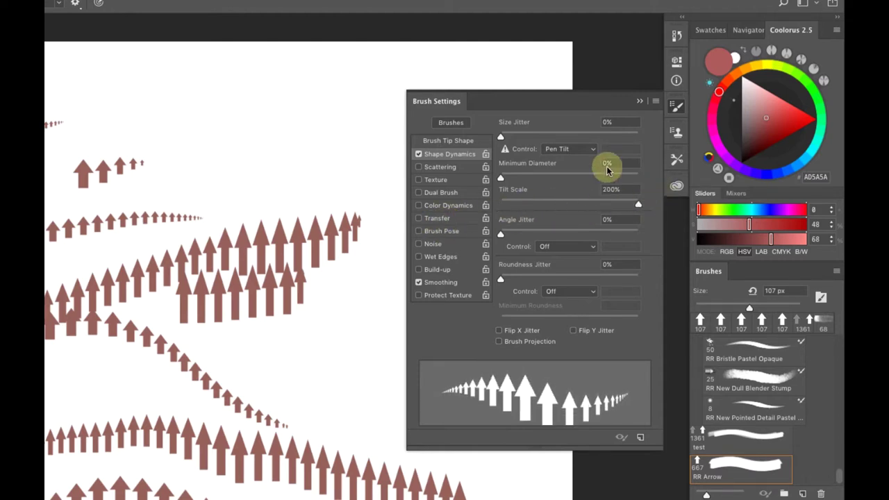
# Turn the size control off and clear all the test strokes from the layer.
pyautogui.click(571, 149)
pyautogui.click(552, 120)
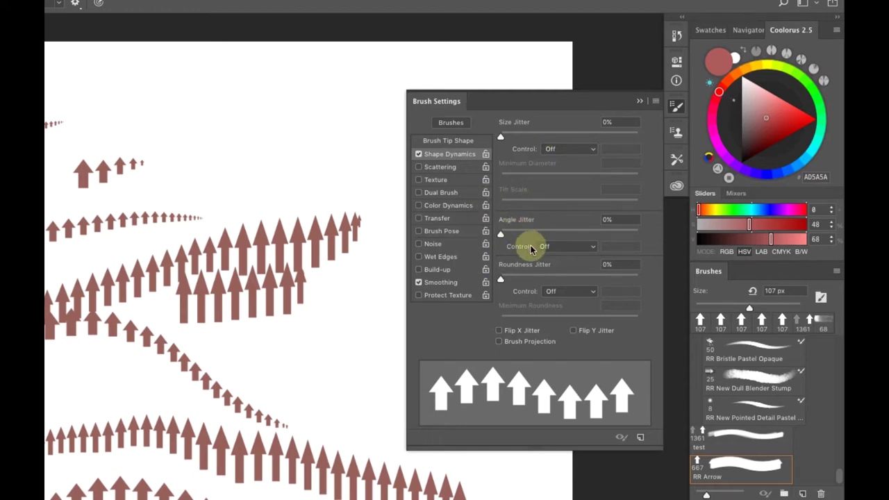
pyautogui.hotkey('ctrl', 'a')
pyautogui.press('Delete')
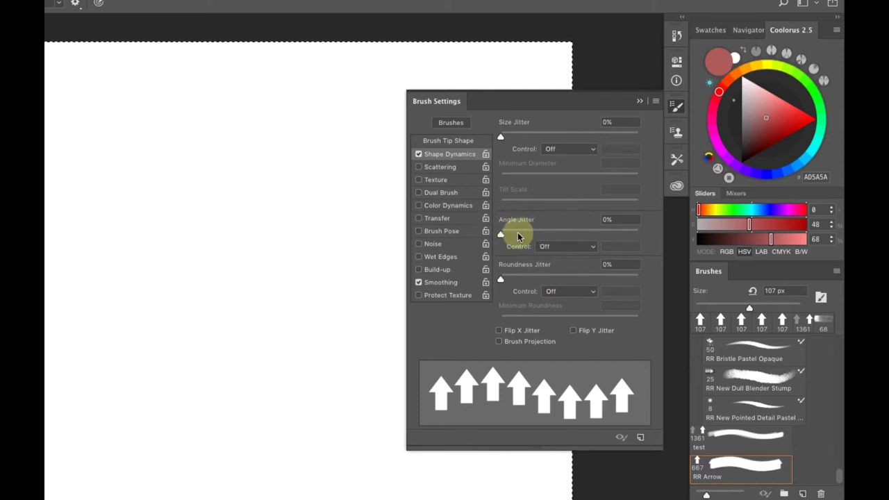
# Set the angle jitter to 23% and paint a curved test stroke of arrows on the cleared canvas.
pyautogui.moveTo(501, 236)
pyautogui.mouseDown()
pyautogui.moveTo(571, 234)
pyautogui.moveTo(446, 236)
pyautogui.mouseUp()
pyautogui.moveTo(500, 234); pyautogui.dragTo(532, 233)
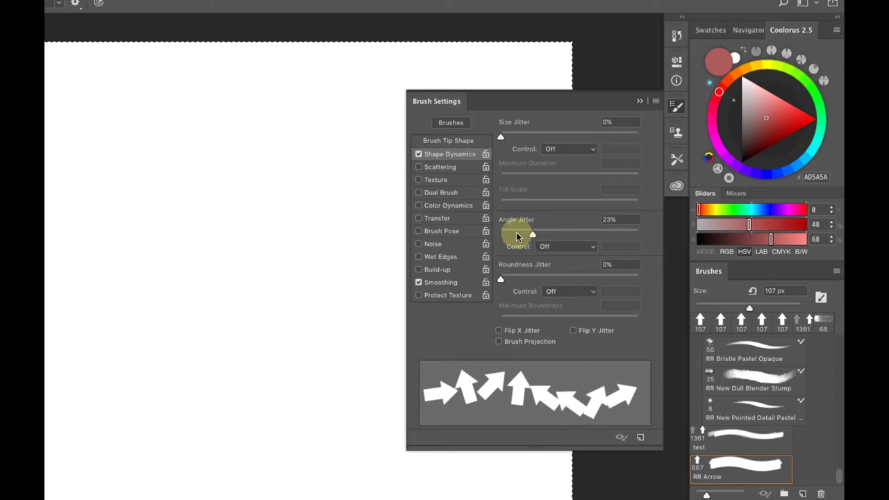
pyautogui.moveTo(49, 383)
pyautogui.mouseDown()
pyautogui.moveTo(255, 382)
pyautogui.moveTo(333, 311)
pyautogui.moveTo(99, 212)
pyautogui.mouseUp()
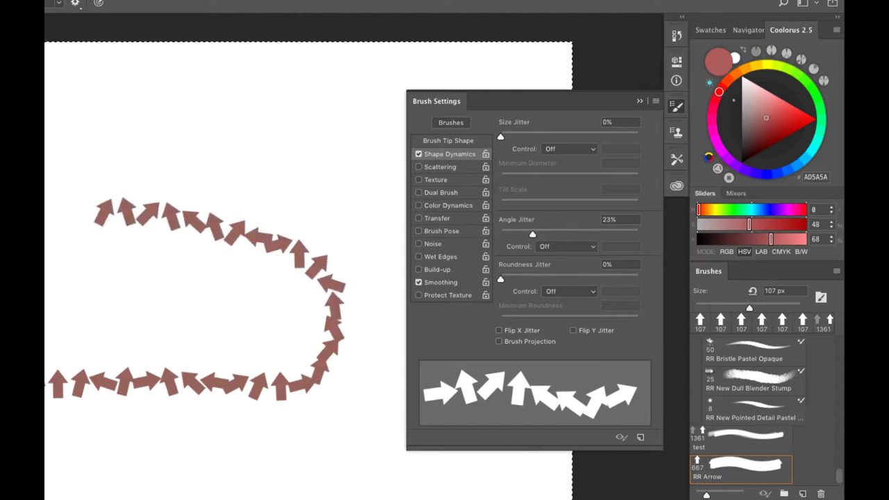
# Paint another test stroke of arrows below the first, and lower the angle jitter to 0% and back up to 8%.
pyautogui.moveTo(289, 480)
pyautogui.mouseDown()
pyautogui.moveTo(182, 496)
pyautogui.moveTo(46, 497)
pyautogui.mouseUp()
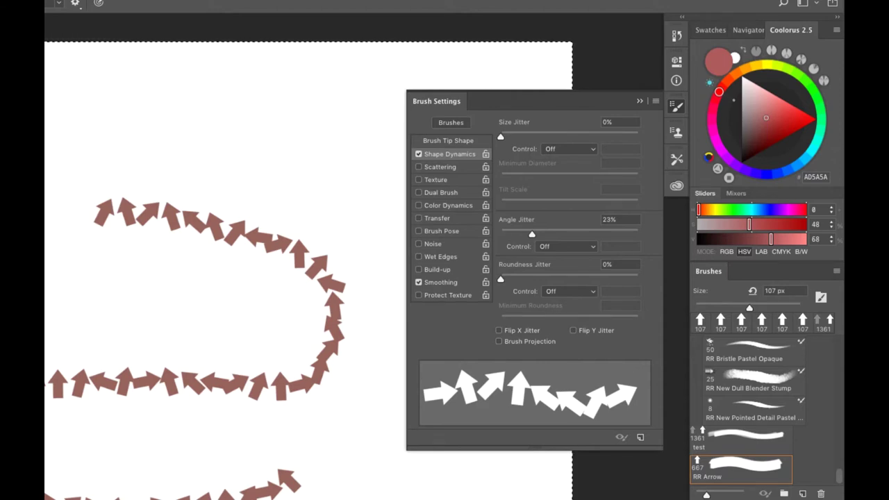
pyautogui.moveTo(543, 226)
pyautogui.mouseDown()
pyautogui.moveTo(531, 233)
pyautogui.moveTo(582, 234)
pyautogui.moveTo(531, 234)
pyautogui.moveTo(628, 237)
pyautogui.moveTo(500, 233)
pyautogui.mouseUp()
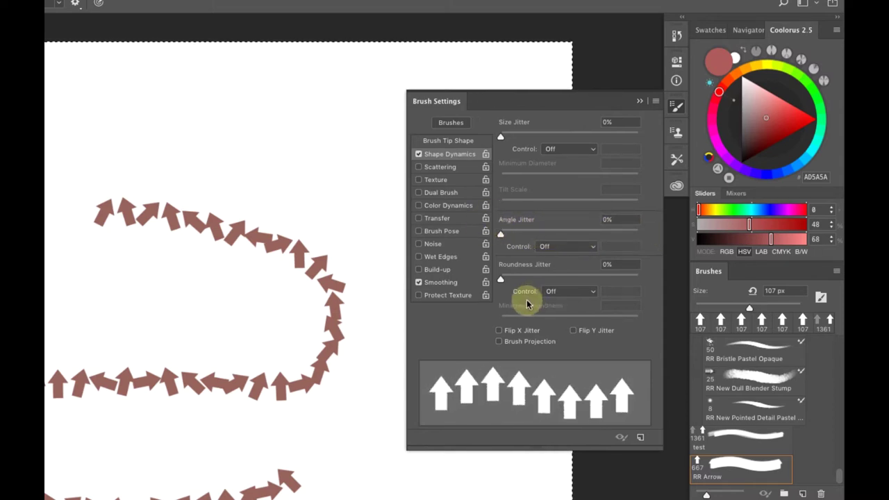
pyautogui.moveTo(503, 233); pyautogui.dragTo(511, 235)
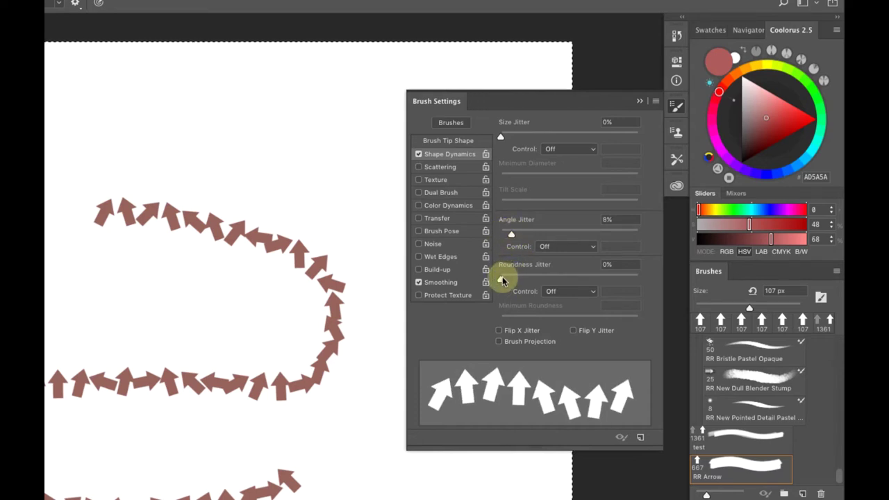
# Try a roundness jitter of 100% with the angle jitter at 32%, and return both to 0%.
pyautogui.moveTo(502, 281)
pyautogui.mouseDown()
pyautogui.moveTo(640, 277)
pyautogui.moveTo(549, 273)
pyautogui.moveTo(629, 274)
pyautogui.moveTo(552, 278)
pyautogui.moveTo(605, 274)
pyautogui.moveTo(595, 269)
pyautogui.mouseUp()
pyautogui.moveTo(596, 269)
pyautogui.mouseDown()
pyautogui.moveTo(601, 294)
pyautogui.moveTo(611, 280)
pyautogui.moveTo(657, 277)
pyautogui.moveTo(647, 295)
pyautogui.mouseUp()
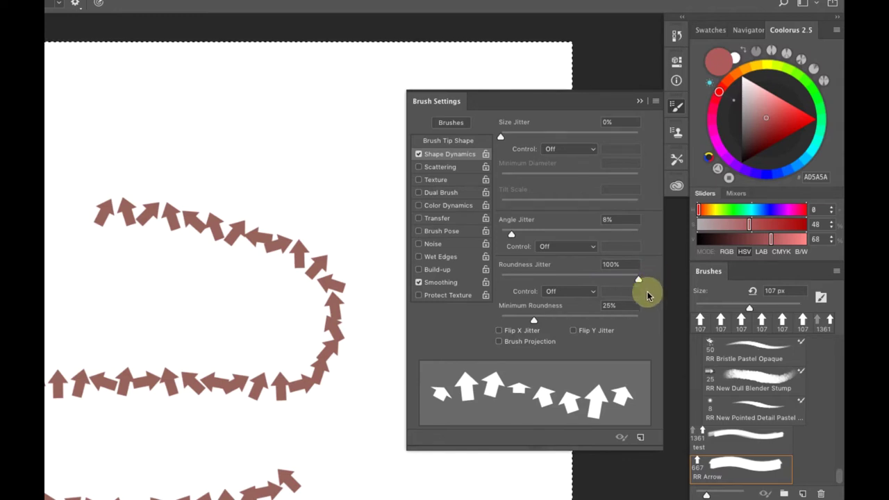
pyautogui.moveTo(512, 234); pyautogui.dragTo(574, 231)
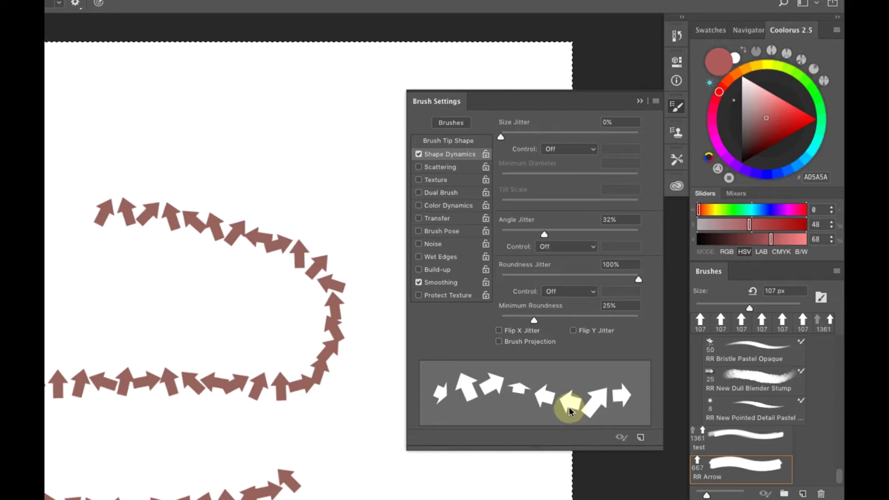
pyautogui.moveTo(637, 281); pyautogui.dragTo(470, 277)
pyautogui.moveTo(541, 234)
pyautogui.mouseDown()
pyautogui.moveTo(508, 231)
pyautogui.moveTo(561, 225)
pyautogui.moveTo(438, 245)
pyautogui.mouseUp()
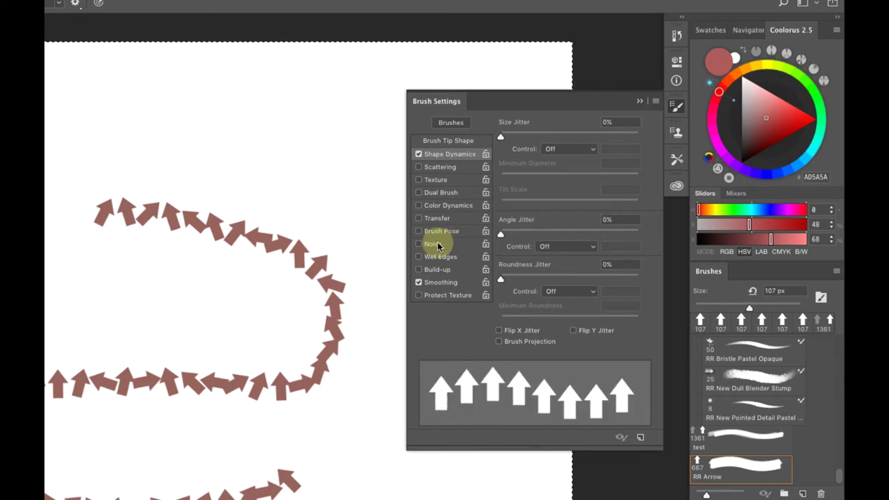
# Enable Flip X and Flip Y Jitter with a roundness jitter of 100%, and paint a curved test stroke across the canvas.
pyautogui.click(499, 330)
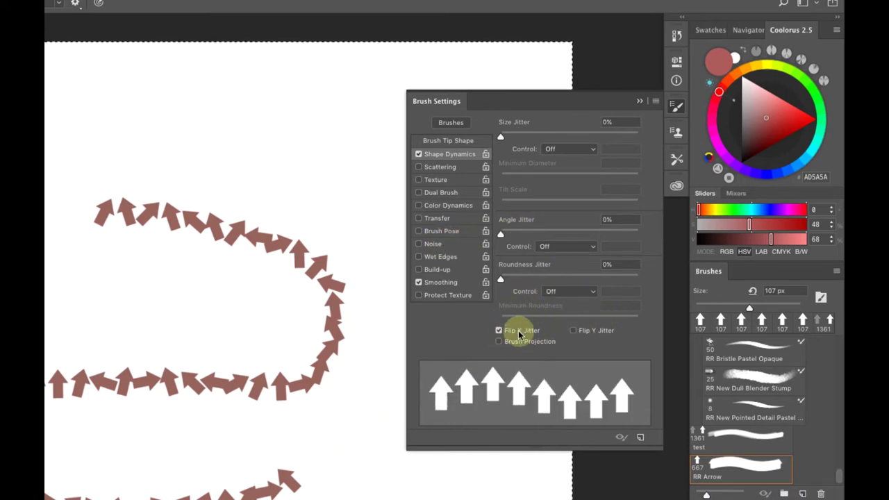
pyautogui.click(574, 331)
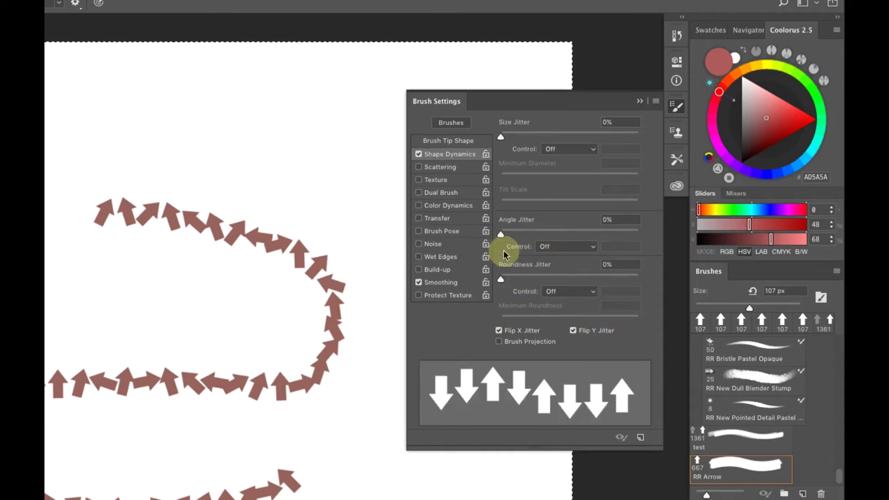
pyautogui.moveTo(501, 278); pyautogui.dragTo(661, 274)
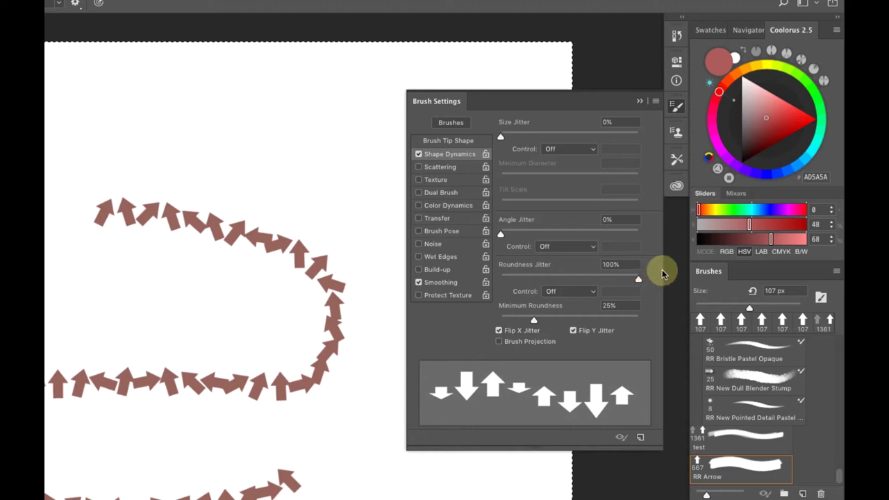
pyautogui.moveTo(501, 234)
pyautogui.mouseDown()
pyautogui.moveTo(539, 232)
pyautogui.moveTo(498, 238)
pyautogui.mouseUp()
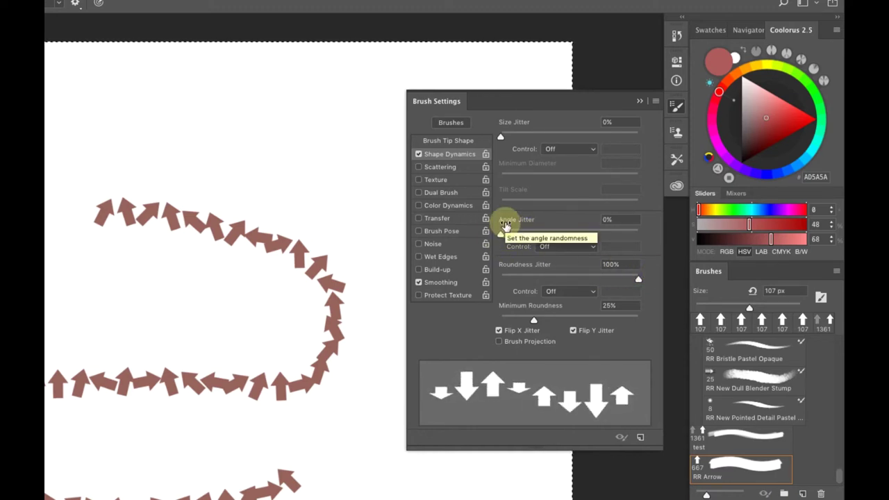
pyautogui.moveTo(501, 234)
pyautogui.mouseDown()
pyautogui.moveTo(543, 234)
pyautogui.moveTo(500, 234)
pyautogui.mouseUp()
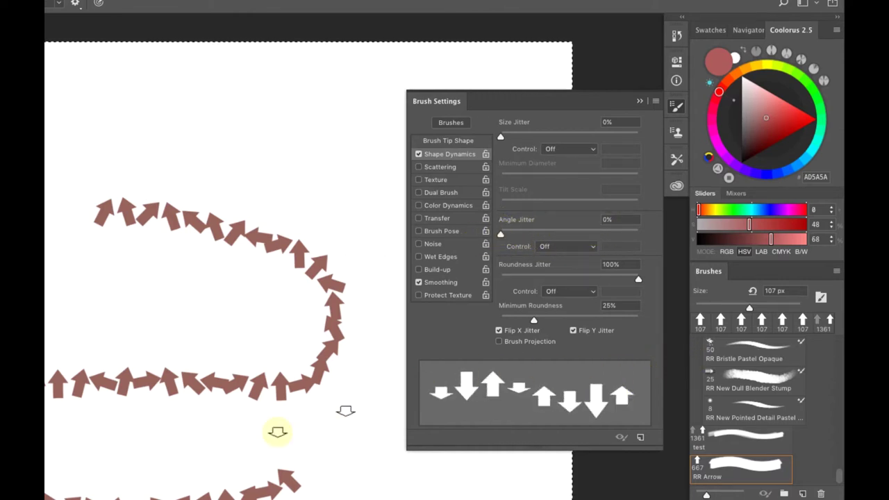
pyautogui.moveTo(45, 254)
pyautogui.mouseDown()
pyautogui.moveTo(144, 273)
pyautogui.moveTo(261, 320)
pyautogui.moveTo(376, 486)
pyautogui.mouseUp()
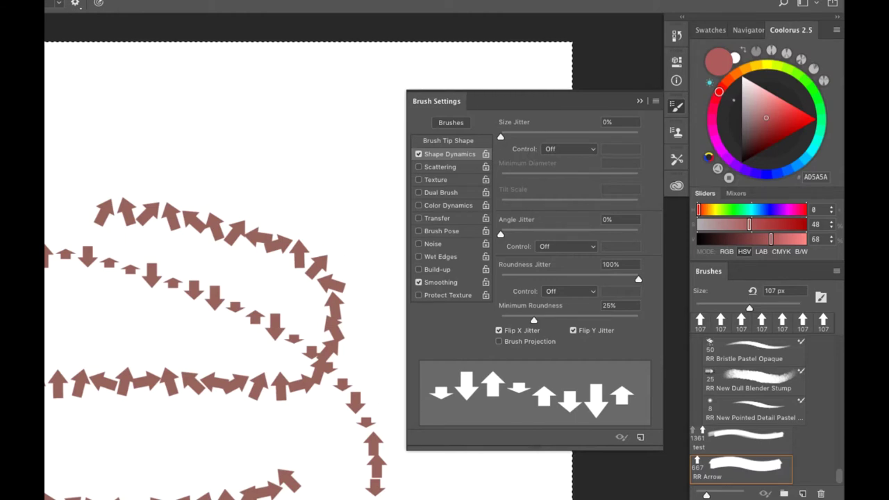
# Reset the roundness jitter to 0%, disable both flip jitters and clear all the test strokes from the layer.
pyautogui.moveTo(639, 278); pyautogui.dragTo(421, 284)
pyautogui.click(498, 330)
pyautogui.click(572, 332)
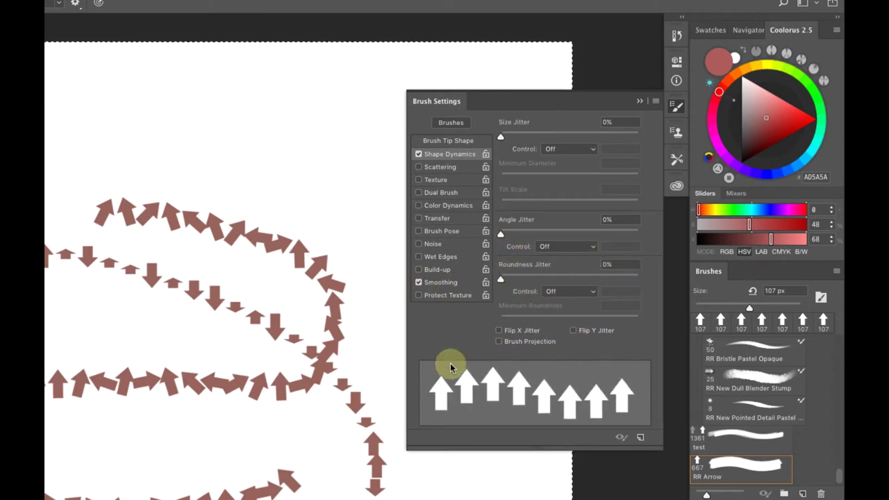
pyautogui.press('Delete')
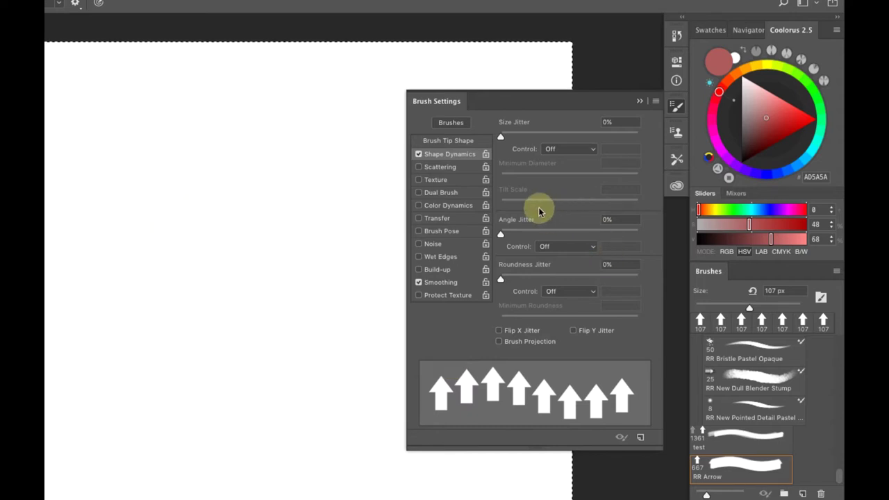
# Set the angle control to Direction and paint several curved test strokes of arrows.
pyautogui.click(571, 252)
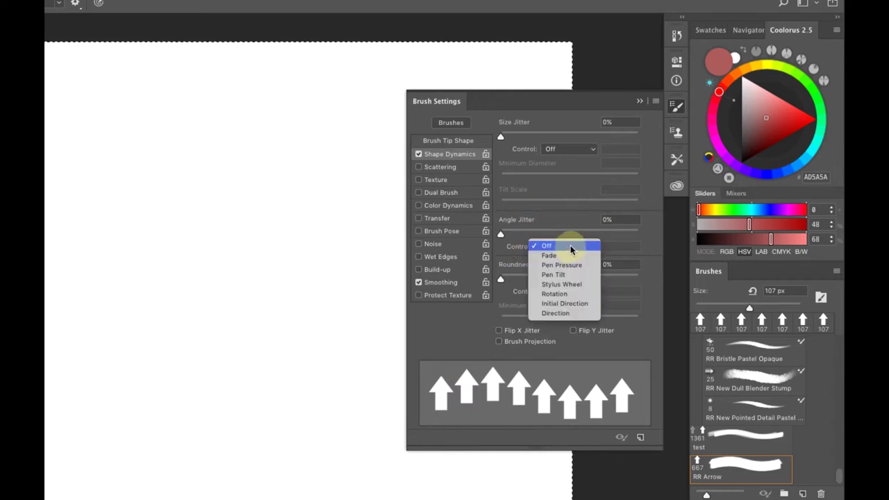
pyautogui.click(572, 313)
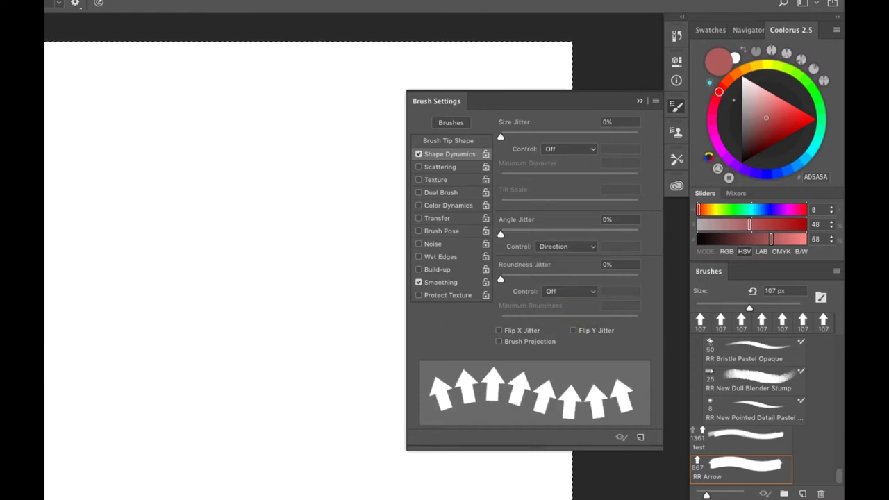
pyautogui.moveTo(46, 312)
pyautogui.mouseDown()
pyautogui.moveTo(204, 391)
pyautogui.moveTo(240, 497)
pyautogui.mouseUp()
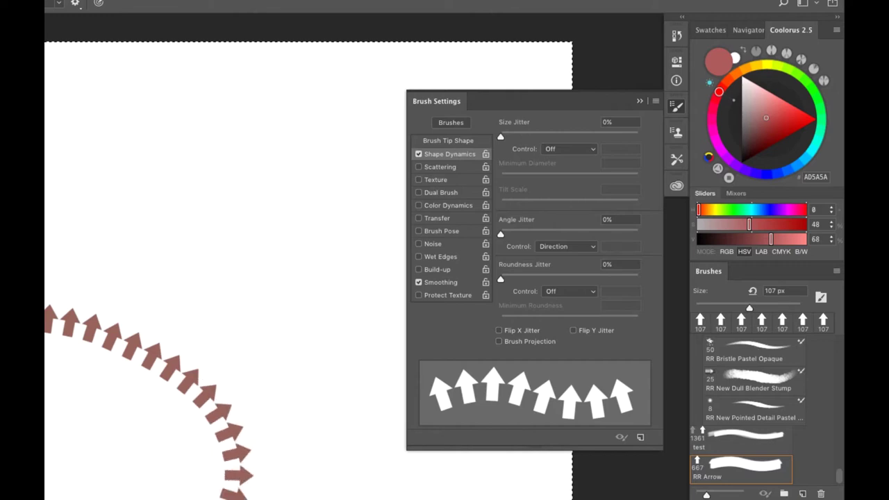
pyautogui.moveTo(46, 119)
pyautogui.mouseDown()
pyautogui.moveTo(238, 167)
pyautogui.moveTo(333, 452)
pyautogui.moveTo(306, 497)
pyautogui.mouseUp()
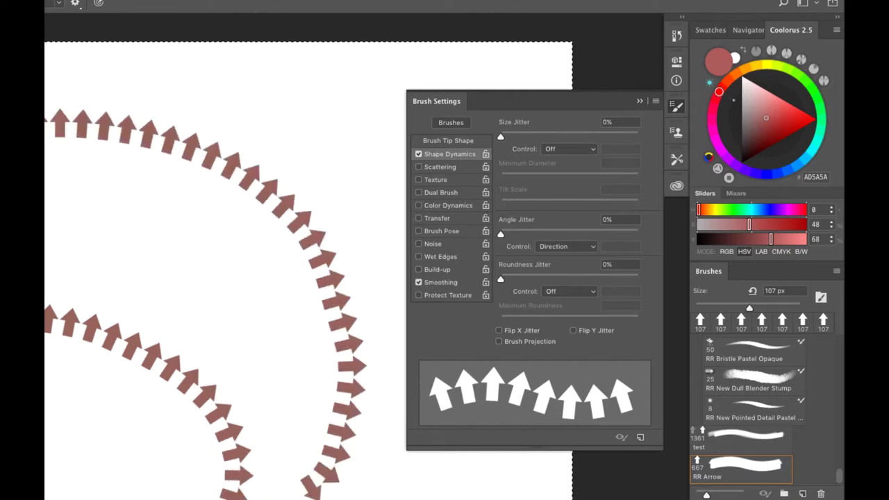
pyautogui.moveTo(141, 211)
pyautogui.mouseDown()
pyautogui.moveTo(281, 309)
pyautogui.moveTo(291, 497)
pyautogui.mouseUp()
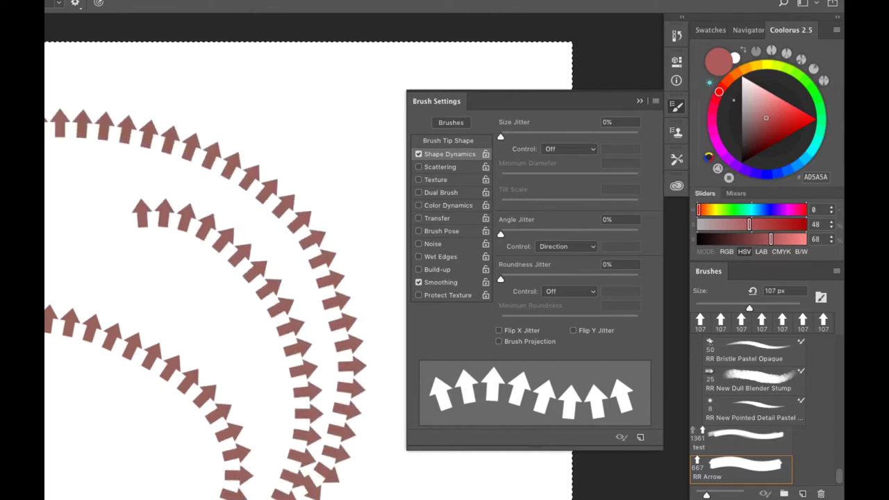
# Turn the angle control off and paint a curved stroke outside the others for comparison.
pyautogui.click(566, 245)
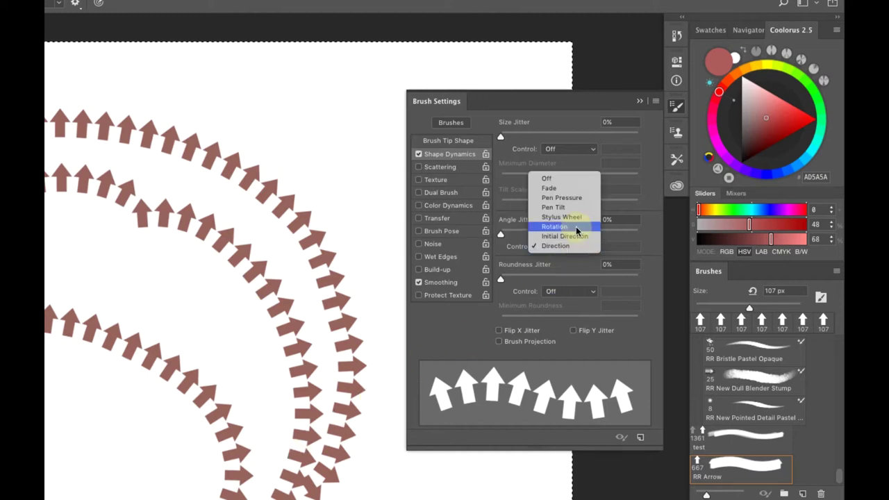
pyautogui.click(577, 179)
pyautogui.moveTo(72, 75)
pyautogui.mouseDown()
pyautogui.moveTo(207, 92)
pyautogui.moveTo(315, 161)
pyautogui.moveTo(361, 257)
pyautogui.moveTo(382, 351)
pyautogui.moveTo(386, 499)
pyautogui.mouseUp()
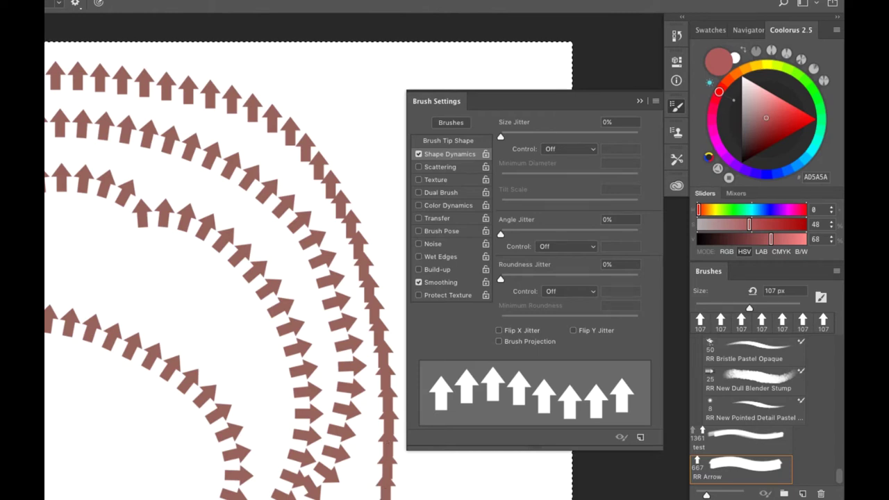
# Set the angle control back to Direction, clear the canvas and paint one large curved stroke of arrows.
pyautogui.click(572, 245)
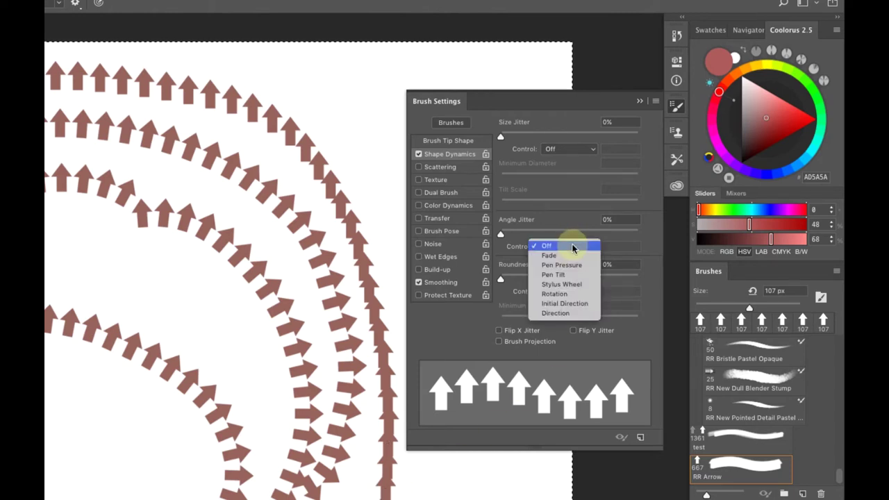
pyautogui.click(582, 314)
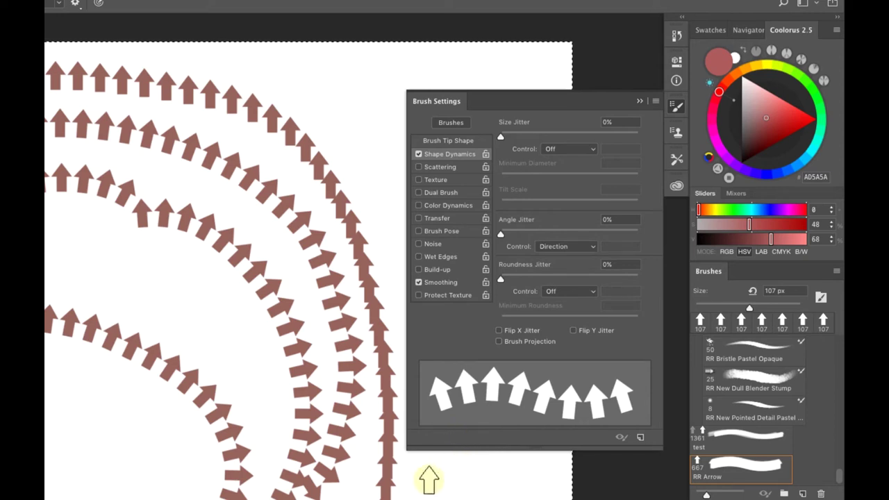
pyautogui.press('Delete')
pyautogui.moveTo(79, 159)
pyautogui.mouseDown()
pyautogui.moveTo(213, 423)
pyautogui.moveTo(52, 486)
pyautogui.mouseUp()
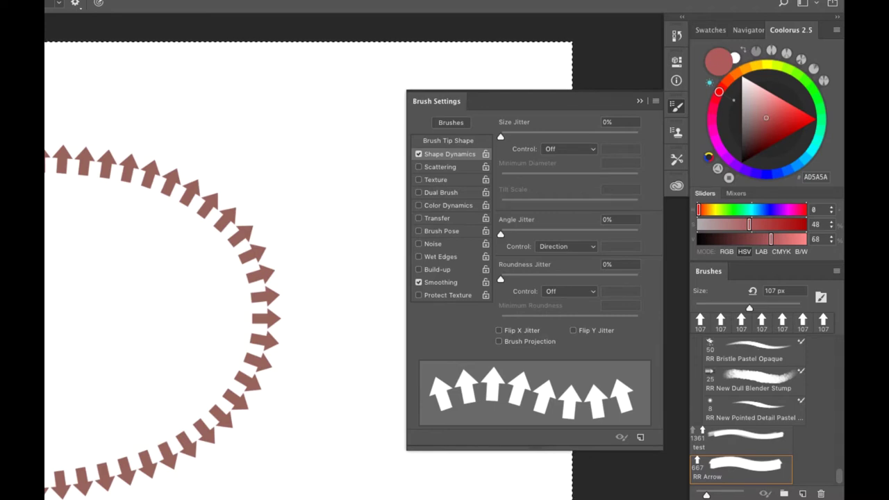
# Try a brush tip angle of 90° and reverse it to -90°.
pyautogui.click(464, 141)
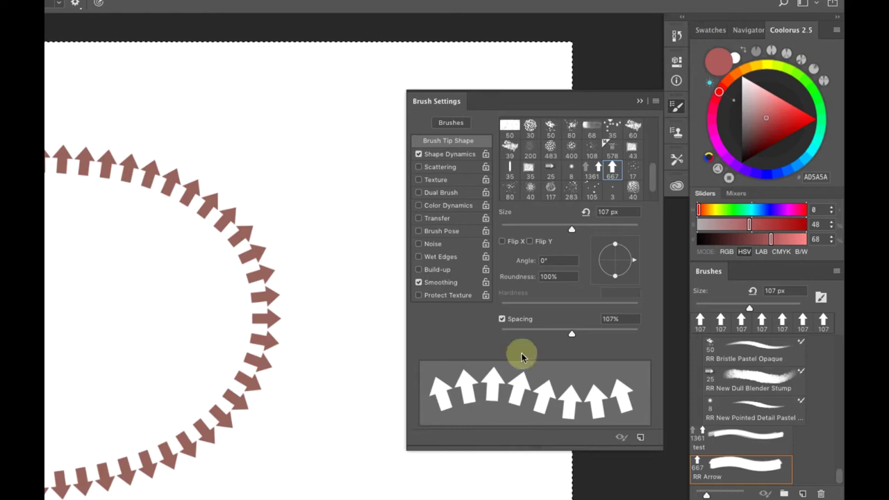
pyautogui.click(554, 260)
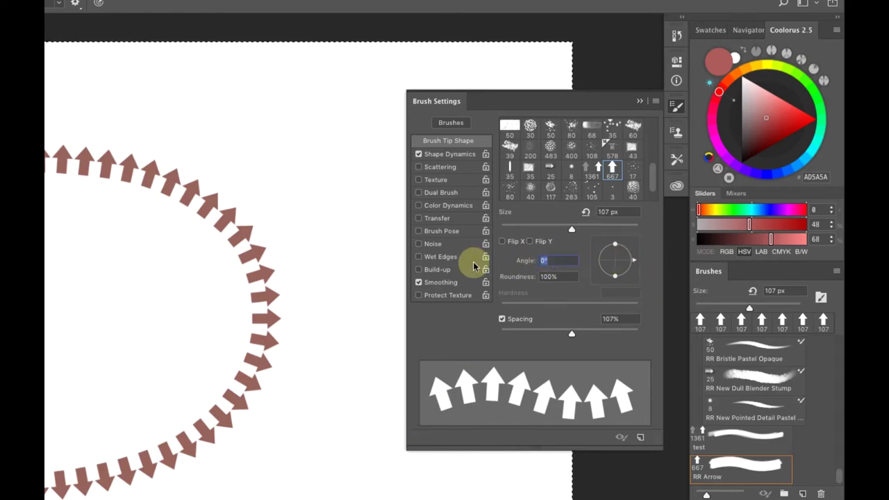
pyautogui.write('90')
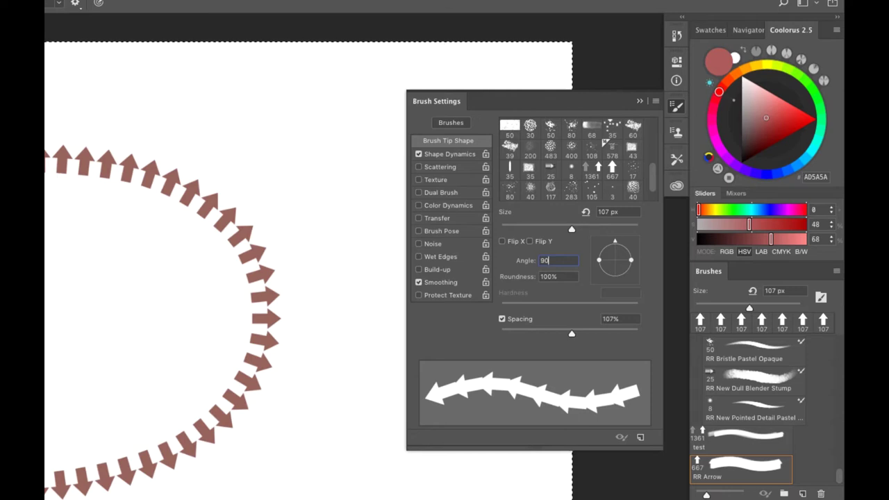
pyautogui.press('Home')
pyautogui.write('-')
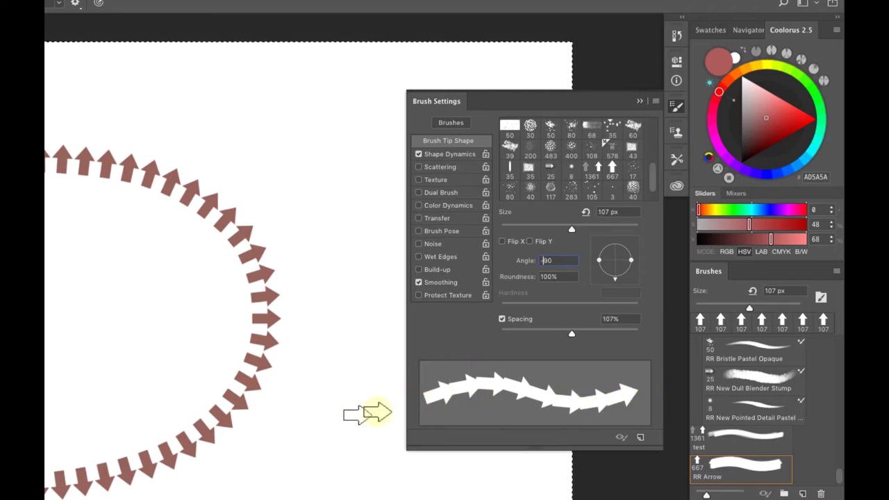
# Return to the Shape Dynamics settings and paint two curved test strokes with the rotated arrow tip.
pyautogui.click(465, 156)
pyautogui.moveTo(198, 497)
pyautogui.mouseDown()
pyautogui.moveTo(248, 367)
pyautogui.moveTo(45, 239)
pyautogui.mouseUp()
pyautogui.moveTo(44, 87)
pyautogui.mouseDown()
pyautogui.moveTo(155, 93)
pyautogui.moveTo(306, 367)
pyautogui.moveTo(304, 497)
pyautogui.mouseUp()
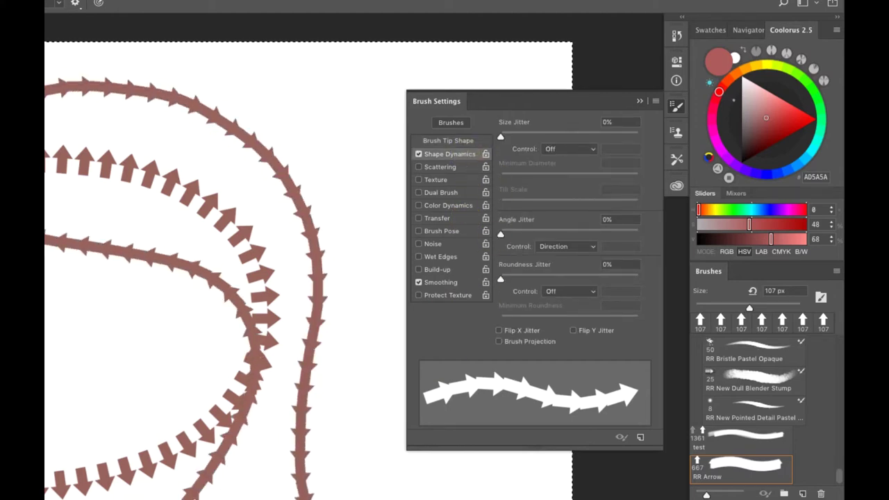
# Reduce the brush tip spacing to 68% and paint a looping test stroke in an empty area of the canvas.
pyautogui.click(458, 140)
pyautogui.moveTo(569, 335)
pyautogui.mouseDown()
pyautogui.moveTo(516, 334)
pyautogui.moveTo(601, 337)
pyautogui.moveTo(532, 335)
pyautogui.moveTo(555, 338)
pyautogui.moveTo(546, 339)
pyautogui.mouseUp()
pyautogui.moveTo(366, 494)
pyautogui.mouseDown()
pyautogui.moveTo(368, 457)
pyautogui.moveTo(490, 498)
pyautogui.mouseUp()
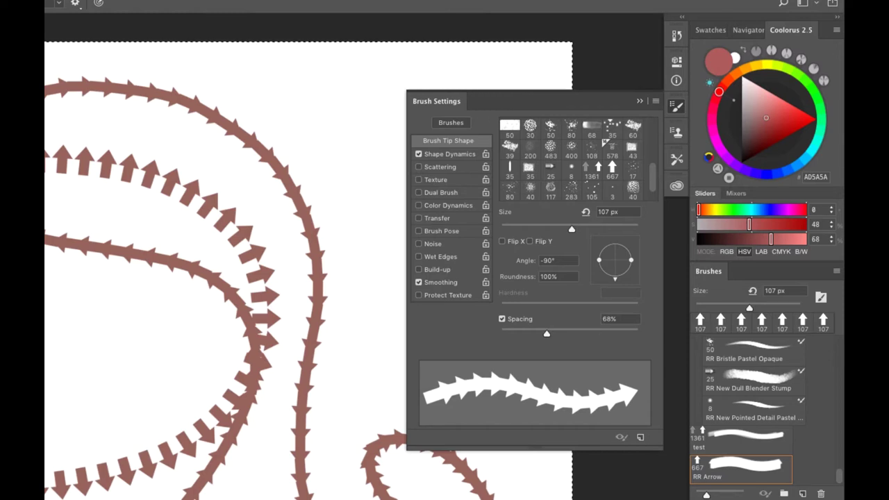
# Set the Shape Dynamics angle control to Rotation, clear the canvas and paint a curved test stroke.
pyautogui.click(458, 153)
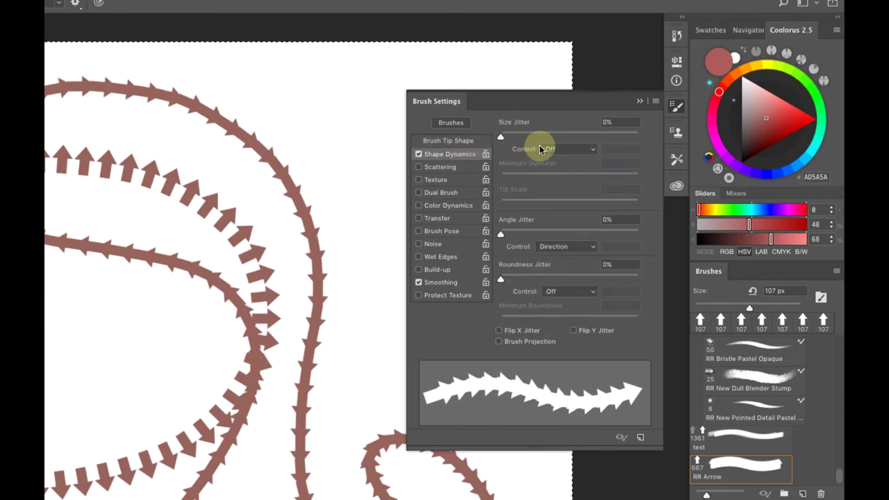
pyautogui.click(576, 245)
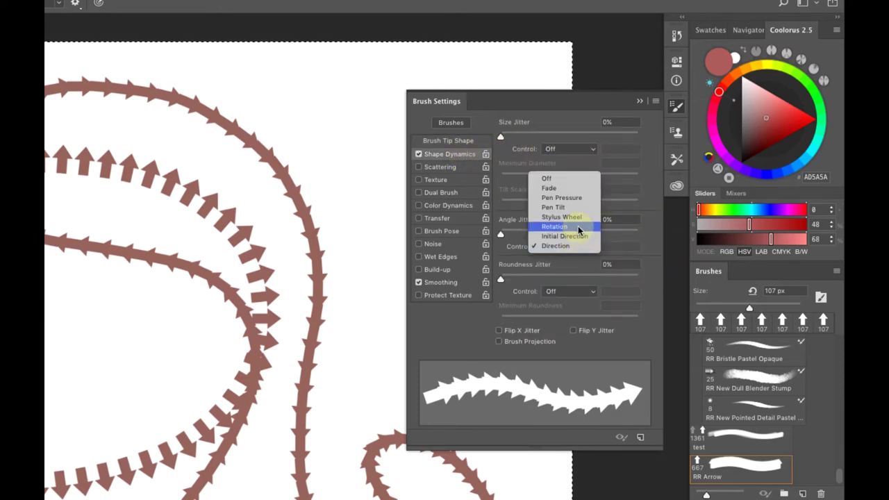
pyautogui.click(587, 226)
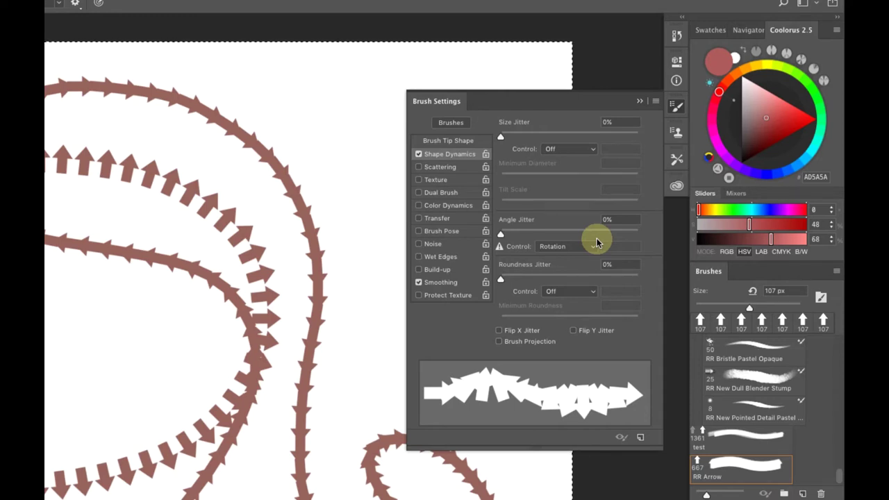
pyautogui.press('Delete')
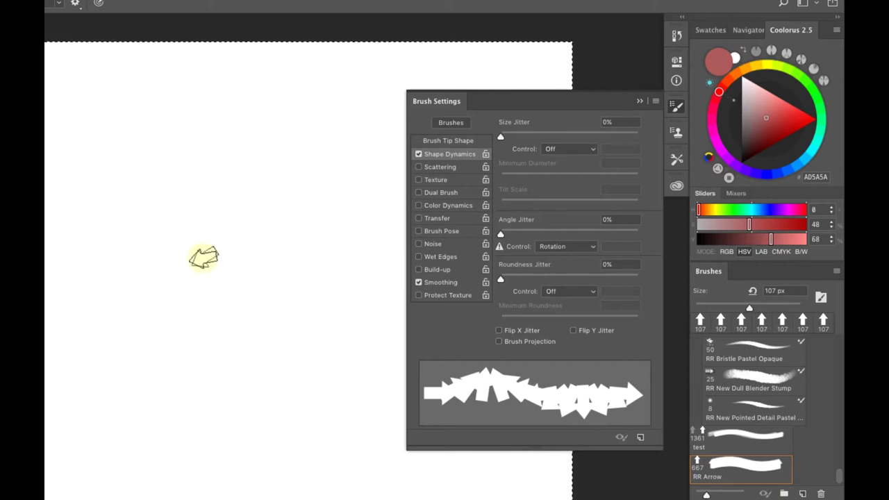
pyautogui.moveTo(200, 231)
pyautogui.mouseDown()
pyautogui.moveTo(134, 236)
pyautogui.moveTo(72, 290)
pyautogui.moveTo(57, 347)
pyautogui.moveTo(58, 430)
pyautogui.moveTo(89, 484)
pyautogui.moveTo(250, 498)
pyautogui.mouseUp()
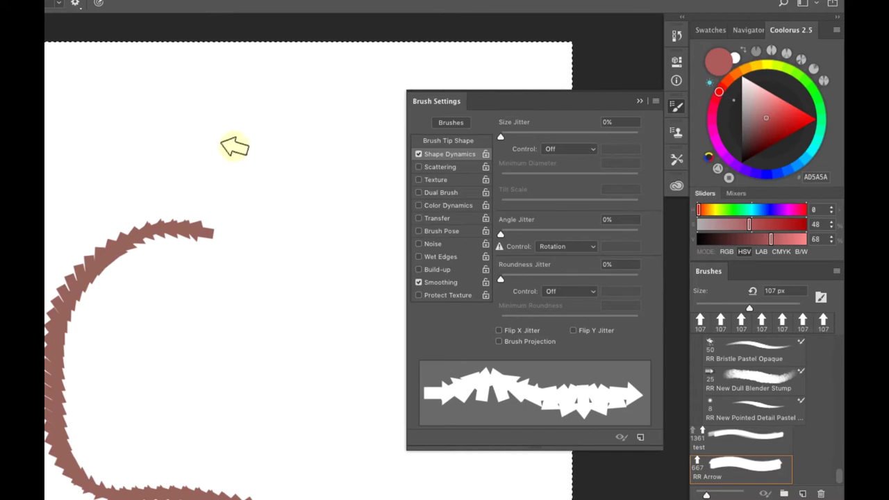
# Paint more curved and looping test strokes across the canvas with the rotation-controlled arrow brush.
pyautogui.moveTo(218, 129)
pyautogui.mouseDown()
pyautogui.moveTo(132, 127)
pyautogui.moveTo(81, 138)
pyautogui.moveTo(45, 165)
pyautogui.mouseUp()
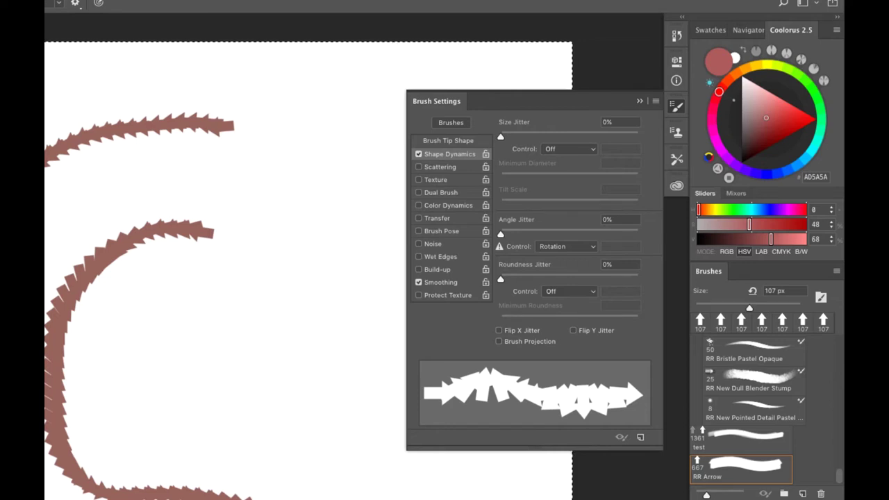
pyautogui.moveTo(267, 497)
pyautogui.mouseDown()
pyautogui.moveTo(274, 407)
pyautogui.moveTo(308, 377)
pyautogui.moveTo(354, 416)
pyautogui.moveTo(380, 497)
pyautogui.mouseUp()
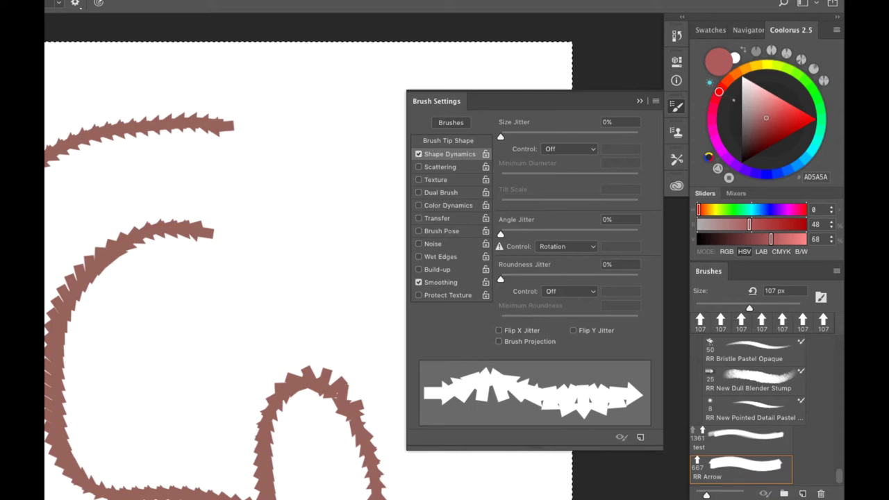
pyautogui.moveTo(469, 499)
pyautogui.mouseDown()
pyautogui.moveTo(452, 490)
pyautogui.moveTo(410, 494)
pyautogui.mouseUp()
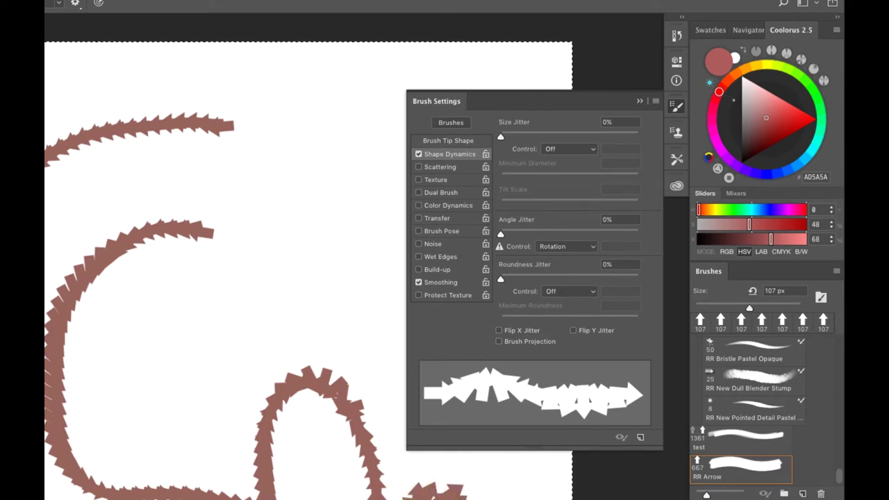
pyautogui.moveTo(167, 493)
pyautogui.mouseDown()
pyautogui.moveTo(218, 377)
pyautogui.moveTo(47, 462)
pyautogui.mouseUp()
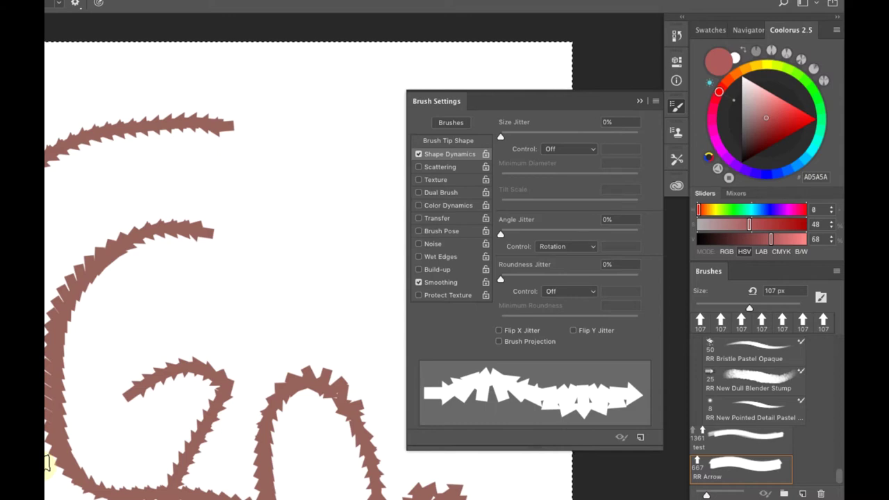
# Choose the hard round 123 px brush tip, flatten its roundness to 12% and set its angle to 90°.
pyautogui.click(458, 141)
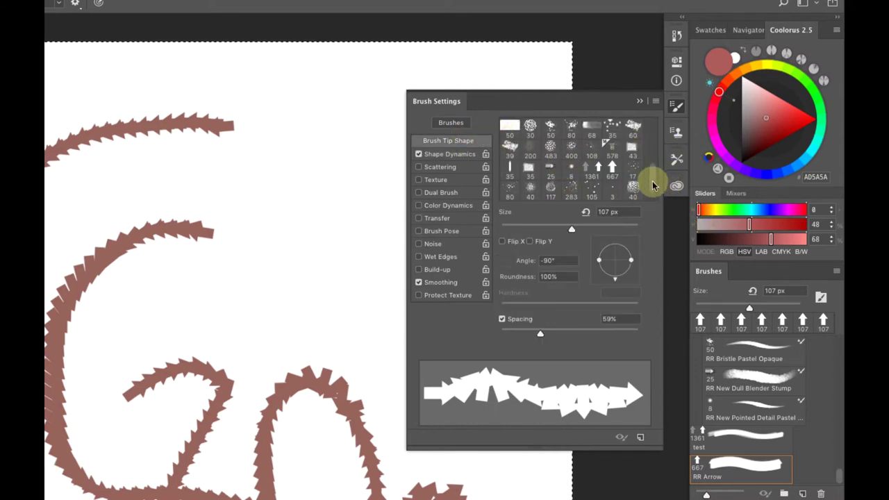
pyautogui.moveTo(653, 184); pyautogui.dragTo(651, 100)
pyautogui.click(530, 125)
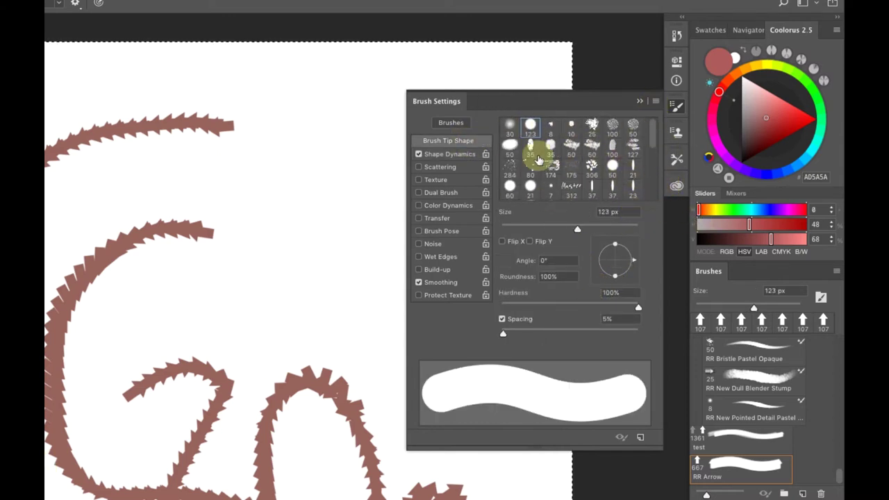
pyautogui.moveTo(615, 244); pyautogui.dragTo(615, 260)
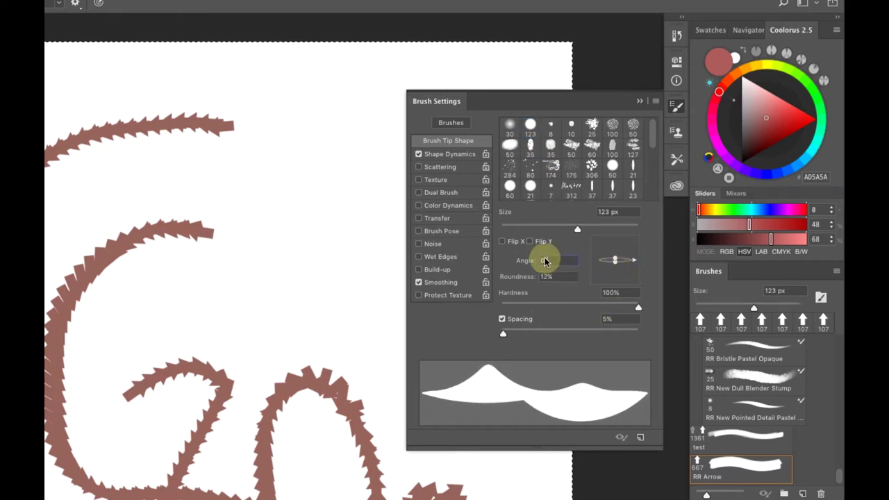
pyautogui.write('90')
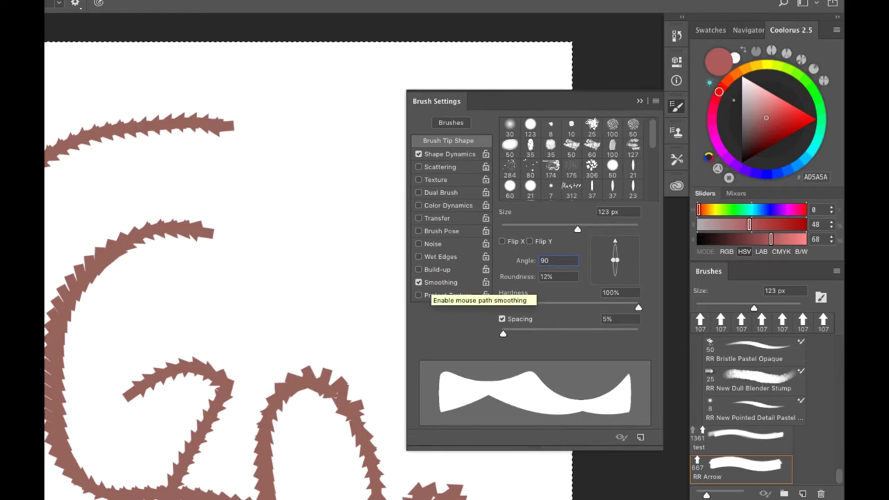
# Return to Shape Dynamics, paint two curved test strokes with the flattened round tip and clear the canvas.
pyautogui.click(454, 155)
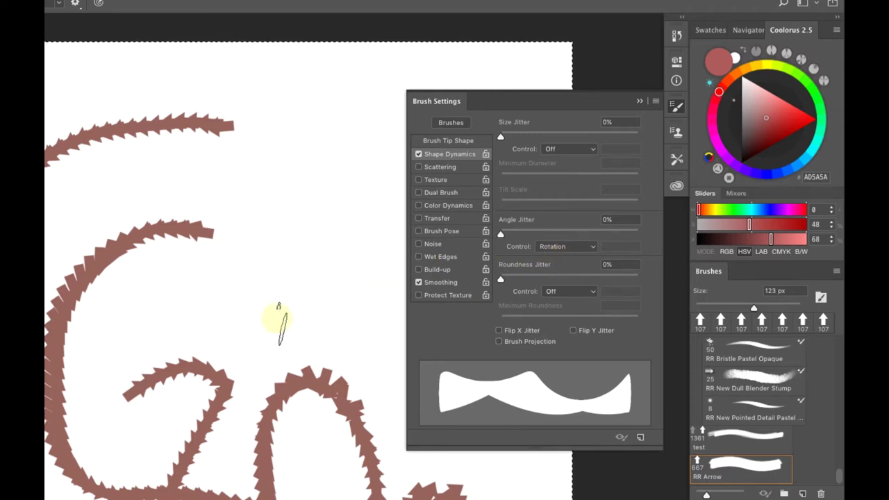
pyautogui.moveTo(331, 155)
pyautogui.mouseDown()
pyautogui.moveTo(206, 152)
pyautogui.moveTo(132, 177)
pyautogui.moveTo(66, 264)
pyautogui.moveTo(48, 319)
pyautogui.mouseUp()
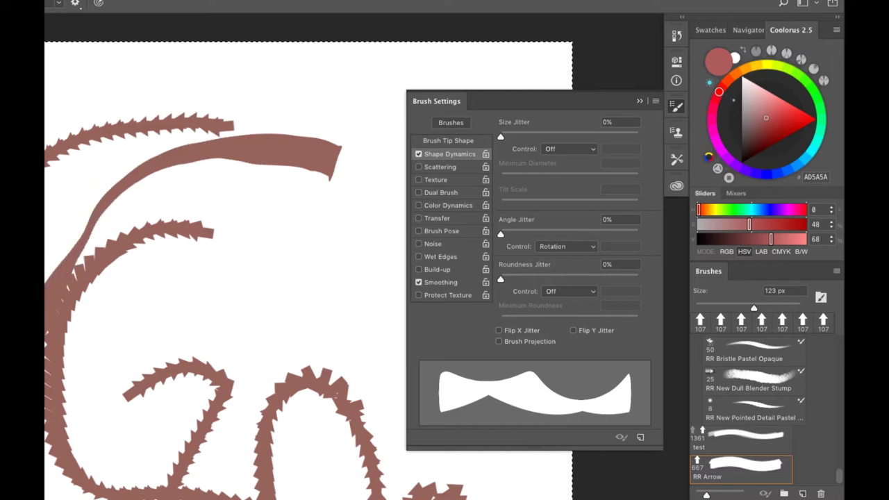
pyautogui.moveTo(211, 205)
pyautogui.mouseDown()
pyautogui.moveTo(238, 230)
pyautogui.moveTo(235, 323)
pyautogui.mouseUp()
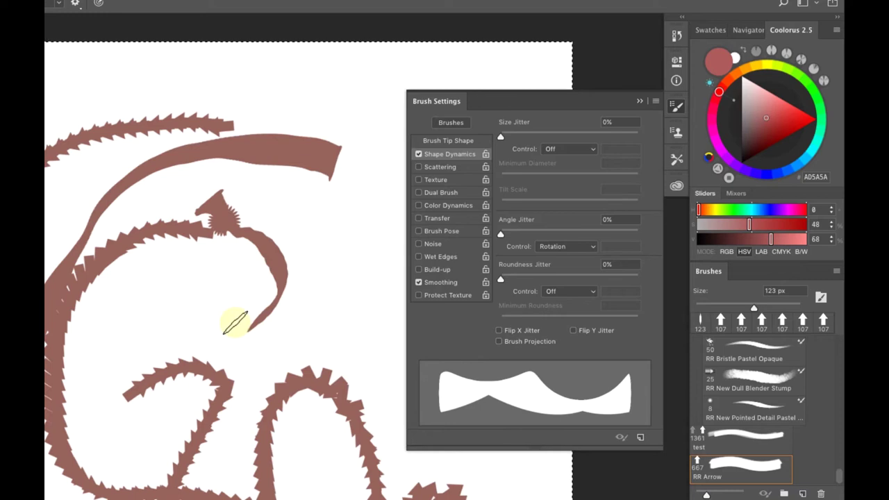
pyautogui.press('Delete')
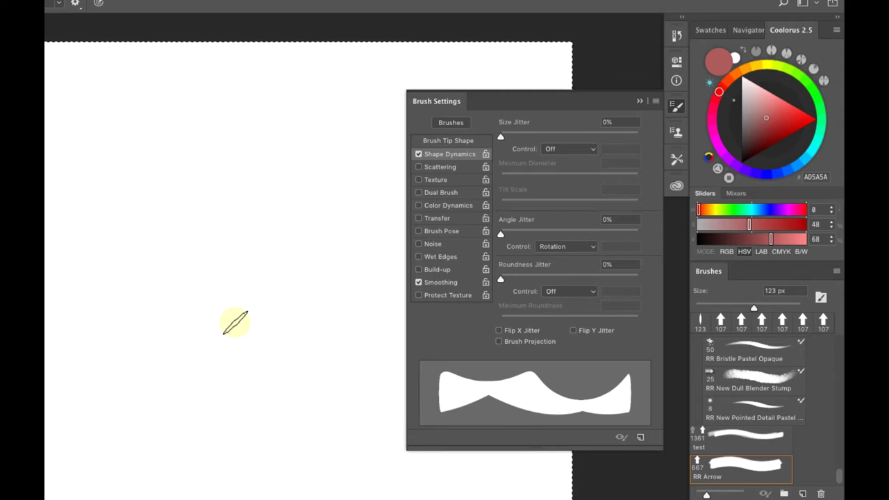
# Review the Shape Dynamics angle control options and set the roundness control to Pen Pressure.
pyautogui.click(577, 244)
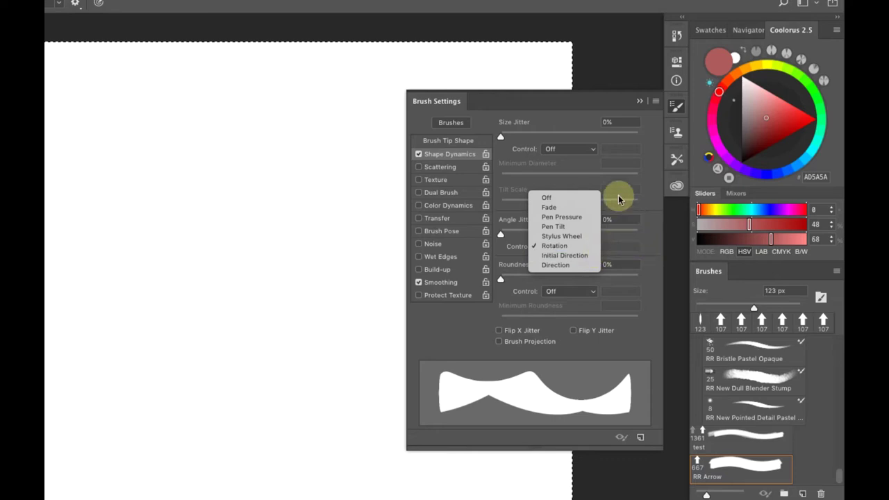
pyautogui.click(604, 127)
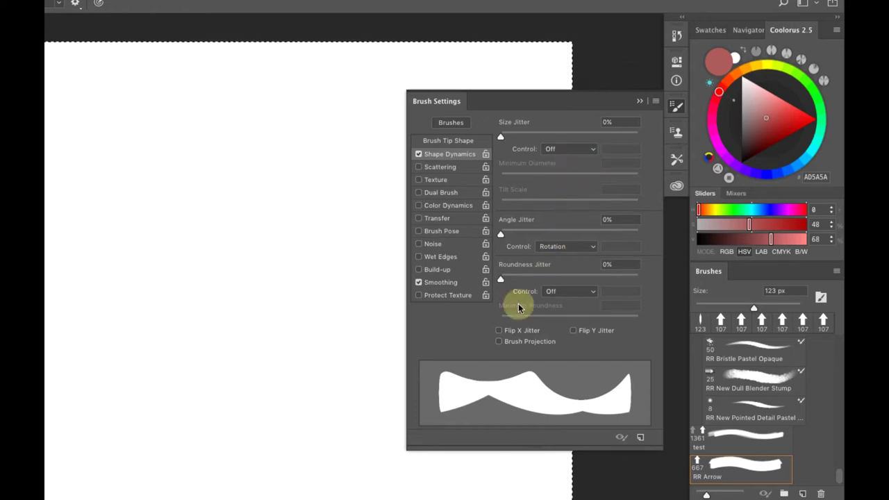
pyautogui.click(589, 291)
pyautogui.click(559, 307)
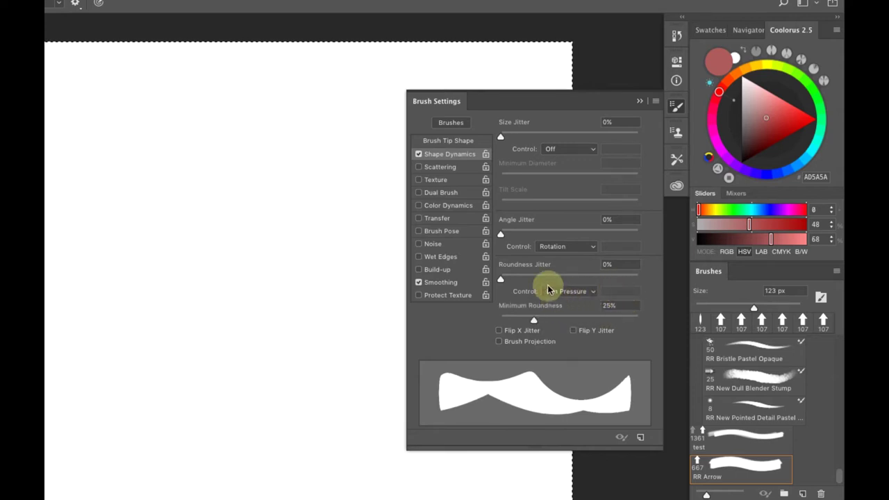
# Set the flattened tip's spacing to 136% and its hardness to 95% in the brush tip shape settings.
pyautogui.click(467, 140)
pyautogui.moveTo(505, 337); pyautogui.dragTo(582, 334)
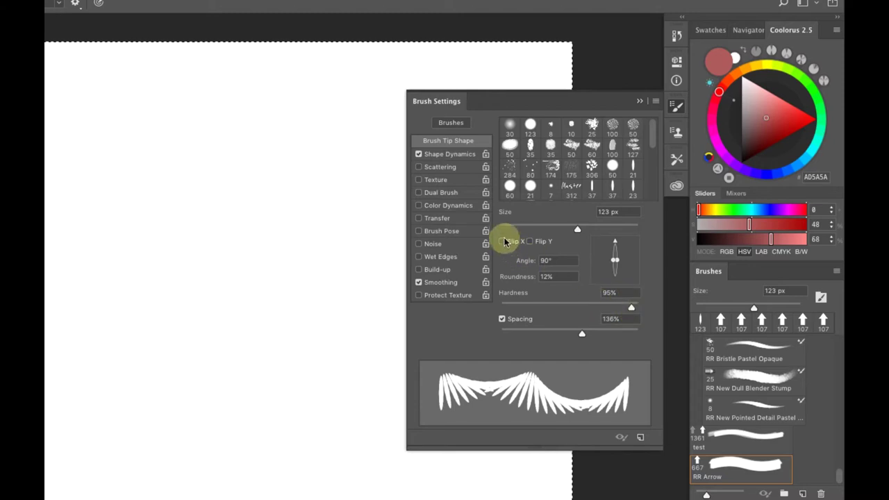
pyautogui.click(630, 307)
# In Shape Dynamics, set the roundness jitter to 36% and raise the minimum roundness to 68%.
pyautogui.click(455, 154)
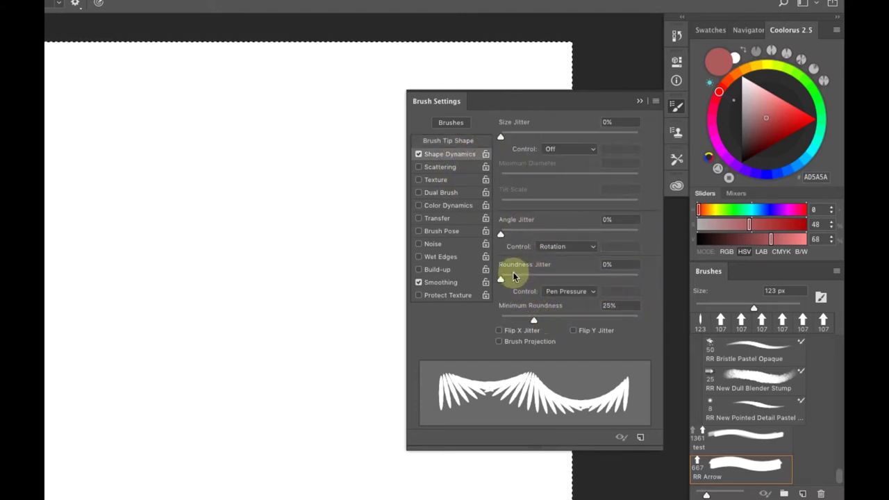
pyautogui.moveTo(500, 278)
pyautogui.mouseDown()
pyautogui.moveTo(570, 270)
pyautogui.moveTo(528, 277)
pyautogui.moveTo(561, 279)
pyautogui.moveTo(532, 279)
pyautogui.moveTo(550, 277)
pyautogui.mouseUp()
pyautogui.moveTo(533, 323); pyautogui.dragTo(583, 317)
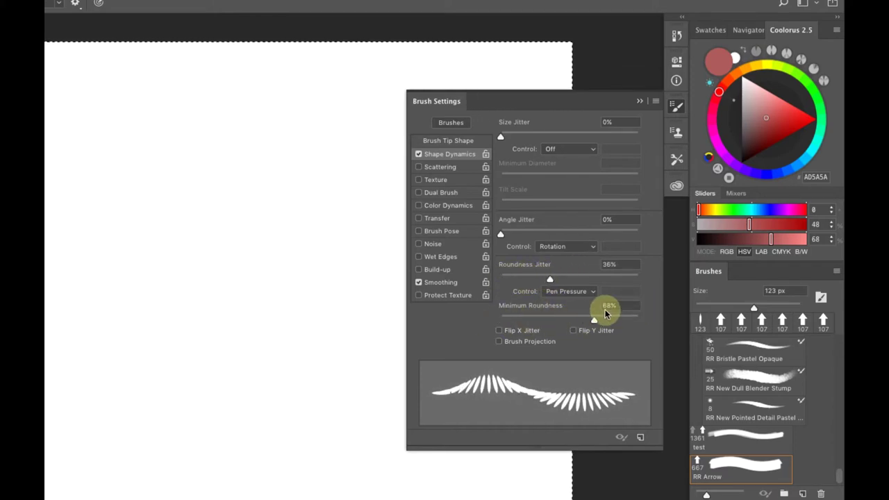
# Choose the 667 px single arrow as the brush tip and widen its spacing to 97%.
pyautogui.click(456, 140)
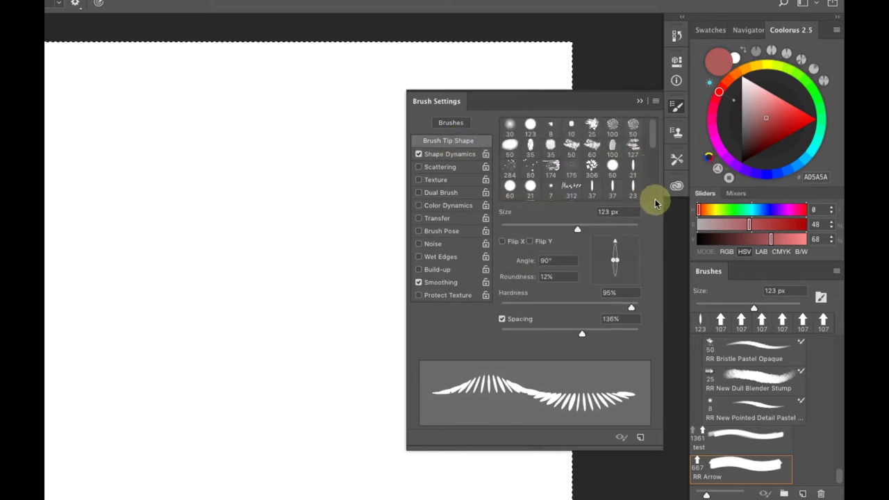
pyautogui.scroll(-5, 645, 156)
pyautogui.scroll(-2, 644, 186)
pyautogui.click(612, 172)
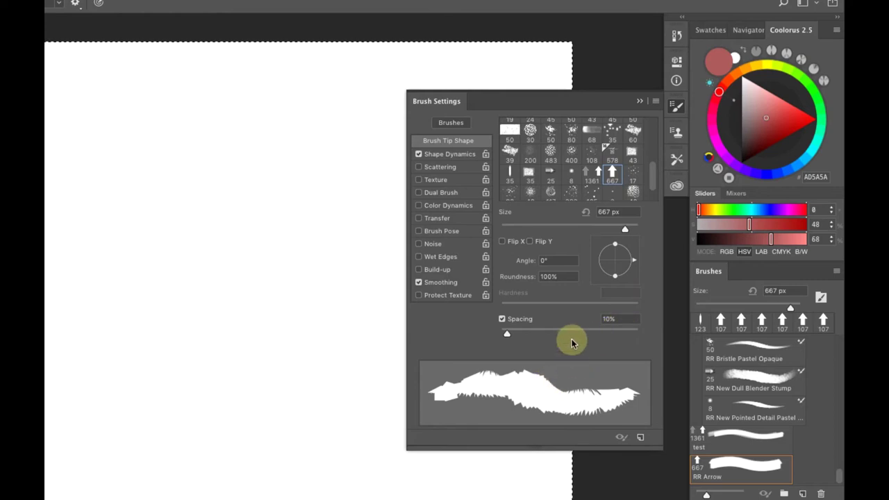
pyautogui.moveTo(507, 333); pyautogui.dragTo(566, 338)
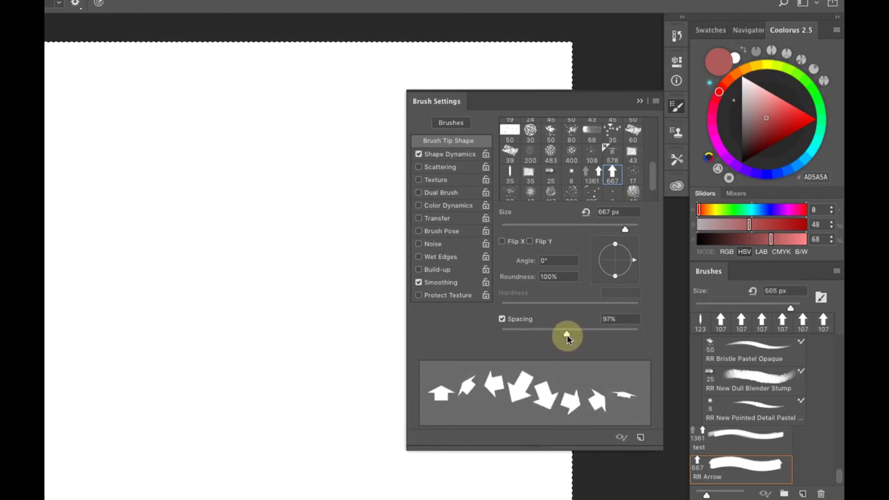
# In Shape Dynamics, lower the minimum roundness to 9% and reset the roundness jitter to 0%.
pyautogui.click(459, 154)
pyautogui.moveTo(518, 319)
pyautogui.mouseDown()
pyautogui.moveTo(655, 311)
pyautogui.moveTo(510, 318)
pyautogui.mouseUp()
pyautogui.moveTo(550, 281); pyautogui.dragTo(495, 282)
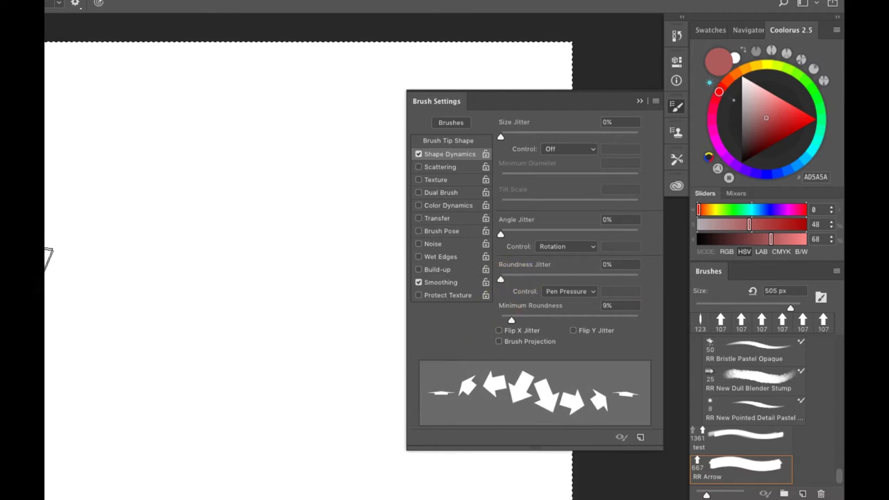
# Paint large arrow test strokes across the canvas and reduce the minimum roundness to 1%.
pyautogui.moveTo(59, 368)
pyautogui.mouseDown()
pyautogui.moveTo(113, 420)
pyautogui.moveTo(333, 494)
pyautogui.moveTo(424, 478)
pyautogui.moveTo(327, 271)
pyautogui.moveTo(257, 301)
pyautogui.moveTo(49, 347)
pyautogui.mouseUp()
pyautogui.moveTo(511, 317); pyautogui.dragTo(441, 324)
pyautogui.click(606, 268)
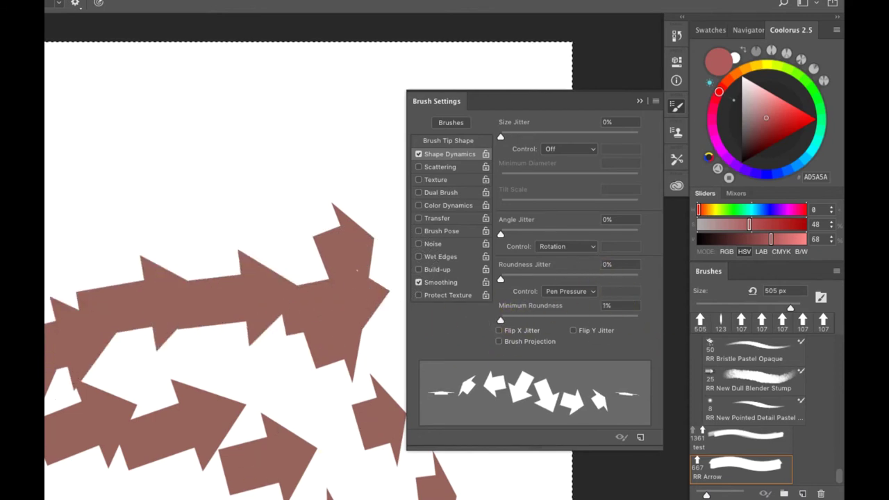
pyautogui.moveTo(76, 444)
pyautogui.mouseDown()
pyautogui.moveTo(73, 208)
pyautogui.moveTo(291, 254)
pyautogui.moveTo(52, 348)
pyautogui.mouseUp()
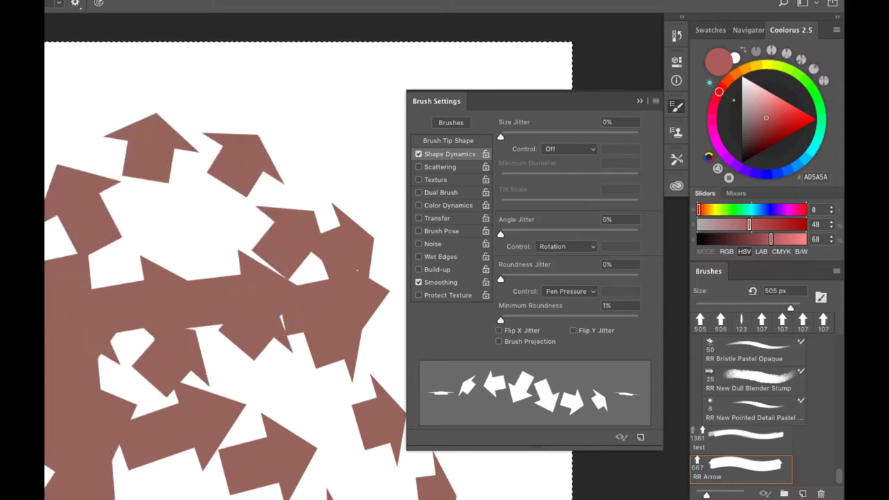
# Turn the roundness control off and clear the canvas.
pyautogui.click(576, 292)
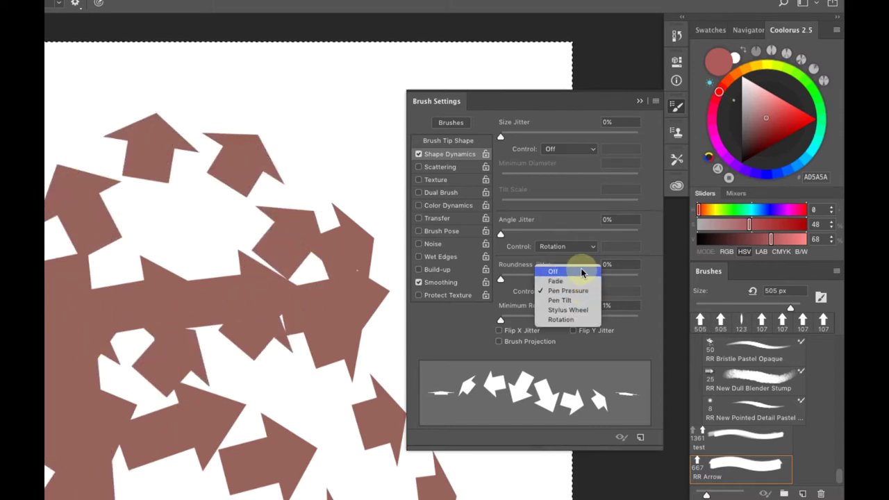
pyautogui.click(583, 268)
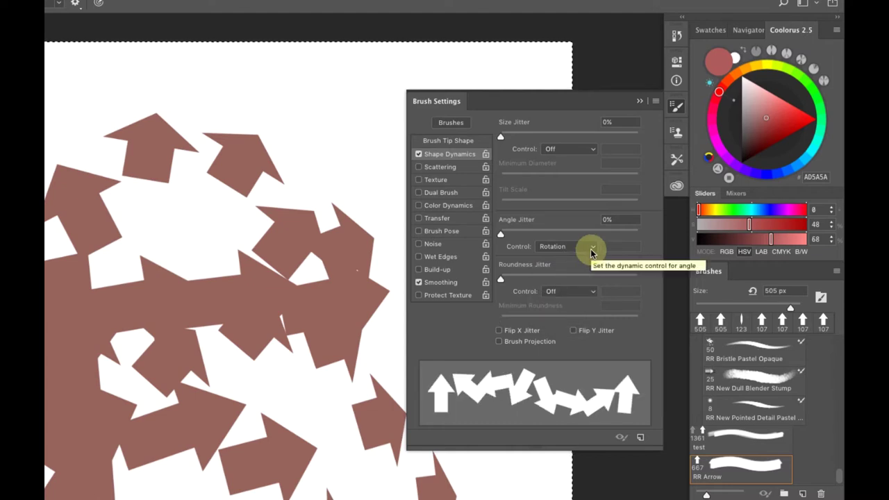
pyautogui.press('Delete')
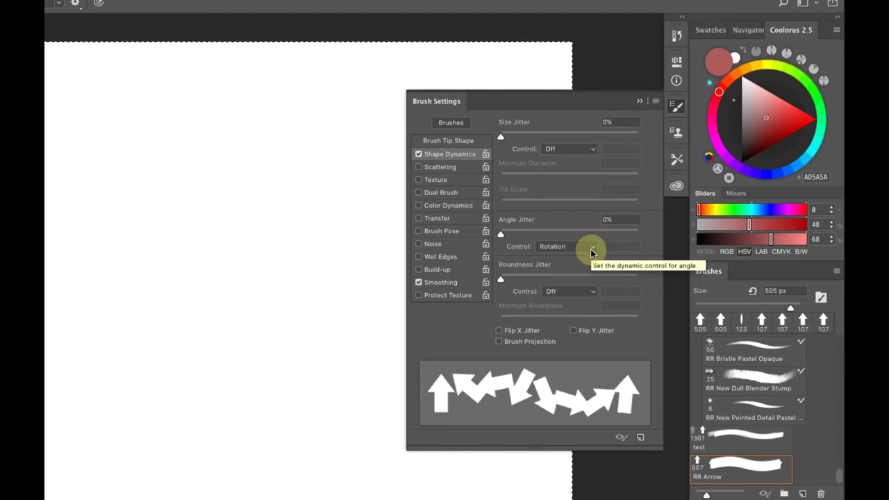
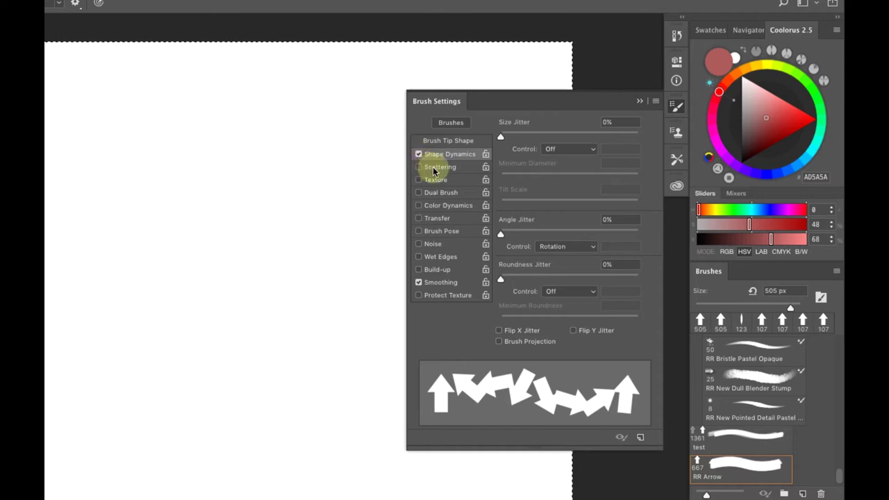
# Disable Shape Dynamics, enable Scattering with a scatter of 279% and paint a test stroke with the large arrows.
pyautogui.click(418, 154)
pyautogui.click(418, 166)
pyautogui.click(478, 168)
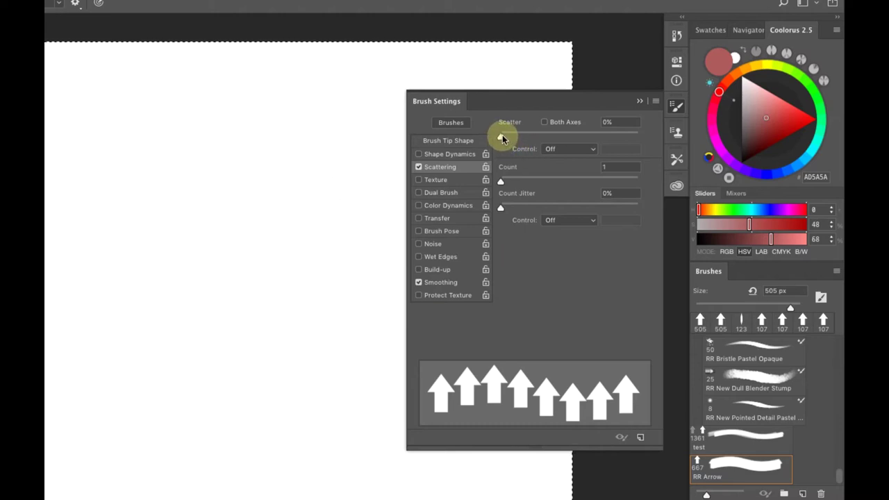
pyautogui.moveTo(501, 136)
pyautogui.mouseDown()
pyautogui.moveTo(561, 139)
pyautogui.moveTo(539, 137)
pyautogui.mouseUp()
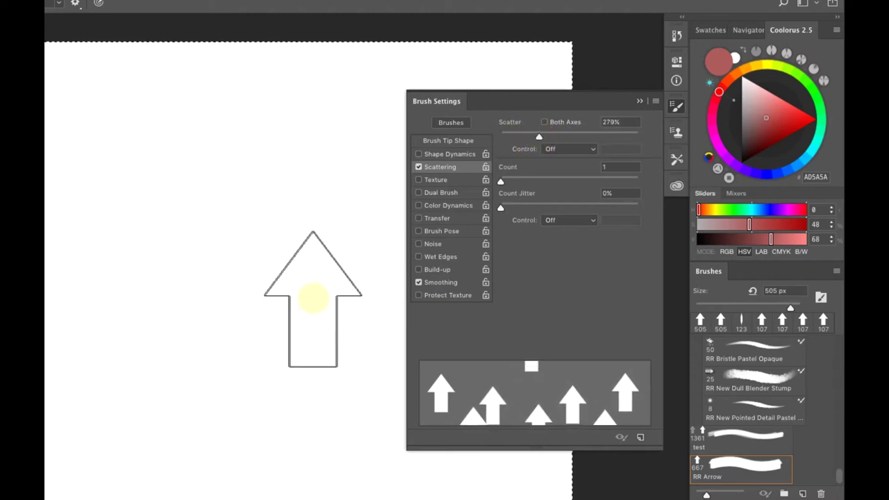
pyautogui.moveTo(313, 295)
pyautogui.mouseDown()
pyautogui.moveTo(224, 284)
pyautogui.moveTo(158, 300)
pyautogui.moveTo(119, 333)
pyautogui.mouseUp()
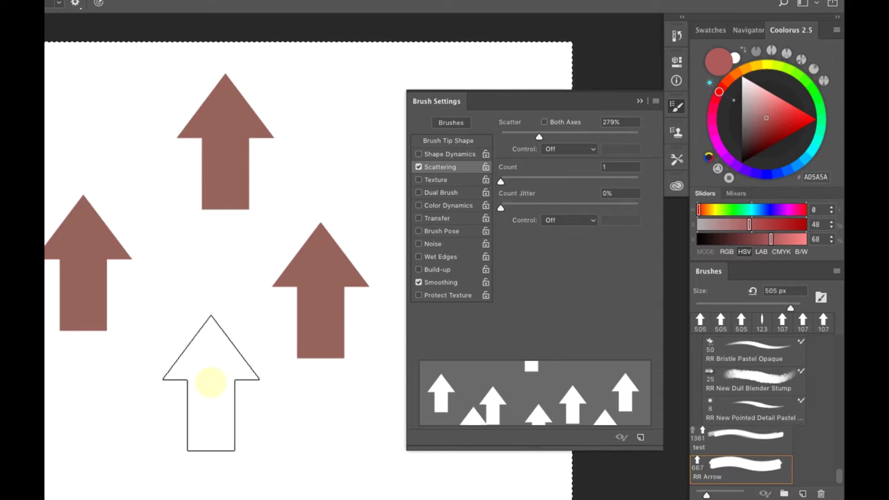
# Reduce the brush size to about 187 px and paint several scattered arrow strokes around the large arrows.
pyautogui.moveTo(254, 359)
pyautogui.mouseDown()
pyautogui.moveTo(220, 357)
pyautogui.moveTo(251, 359)
pyautogui.moveTo(224, 353)
pyautogui.moveTo(254, 148)
pyautogui.moveTo(259, 209)
pyautogui.mouseUp()
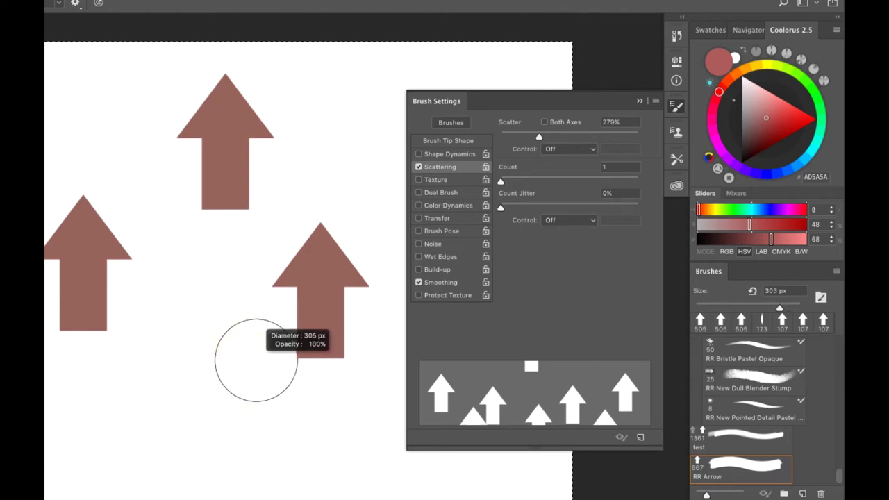
pyautogui.moveTo(269, 318)
pyautogui.mouseDown()
pyautogui.moveTo(255, 129)
pyautogui.moveTo(262, 497)
pyautogui.mouseUp()
pyautogui.moveTo(270, 169); pyautogui.dragTo(255, 360)
pyautogui.moveTo(159, 486)
pyautogui.mouseDown()
pyautogui.moveTo(168, 486)
pyautogui.moveTo(151, 485)
pyautogui.moveTo(158, 464)
pyautogui.moveTo(333, 458)
pyautogui.mouseUp()
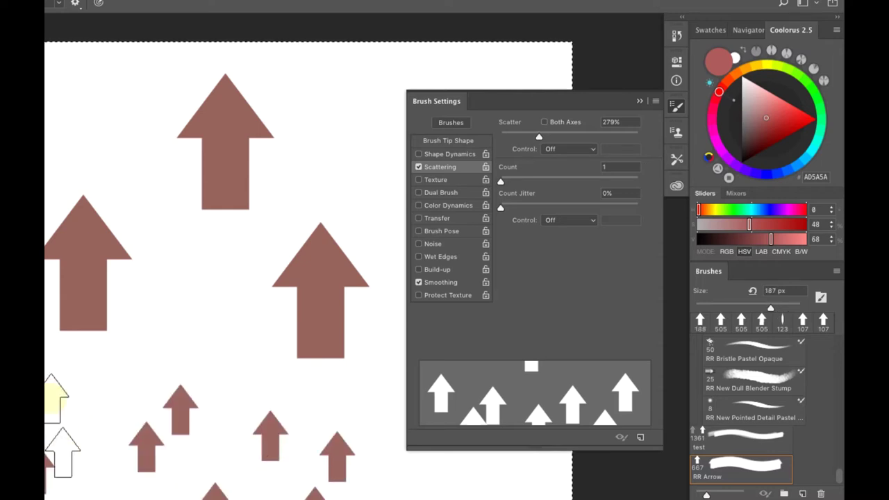
pyautogui.moveTo(53, 401)
pyautogui.mouseDown()
pyautogui.moveTo(179, 282)
pyautogui.moveTo(231, 302)
pyautogui.mouseUp()
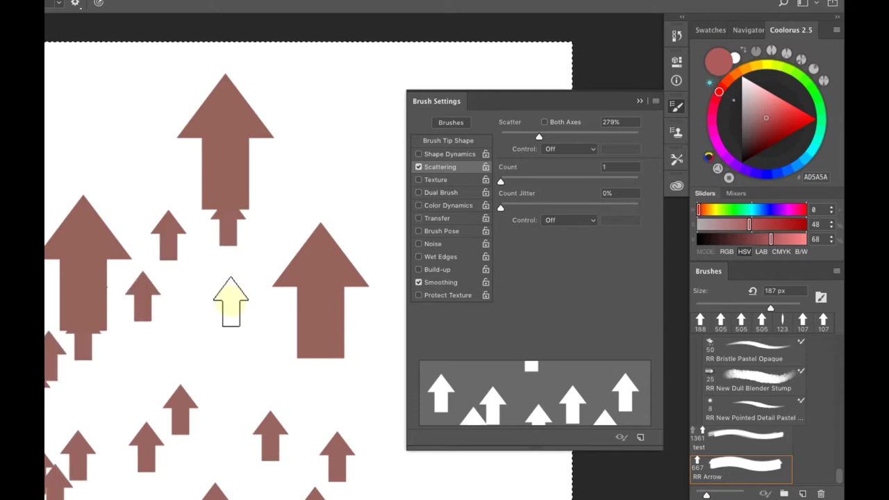
# Enable scattering on both axes and paint a downward arrow test stroke.
pyautogui.click(544, 122)
pyautogui.moveTo(248, 313); pyautogui.dragTo(208, 458)
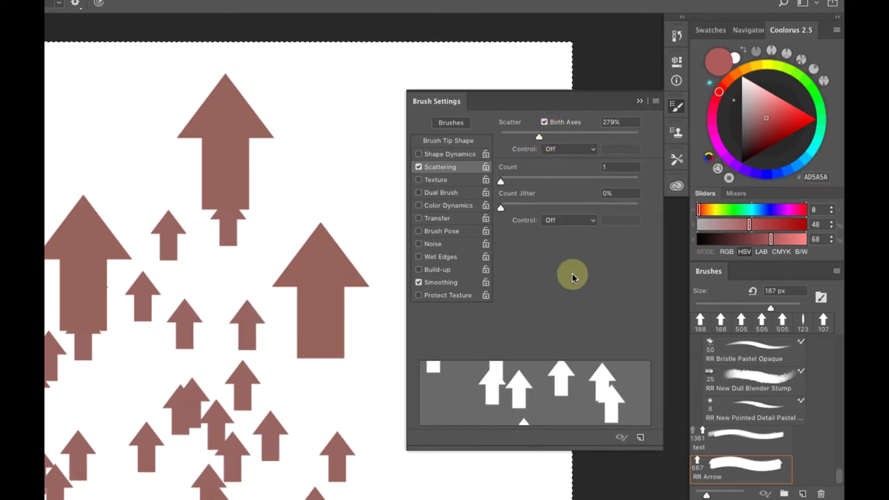
# Turn off scattering on both axes, set the scatter control to Pen Pressure and paint a short test stroke above the large arrow.
pyautogui.click(545, 122)
pyautogui.click(561, 148)
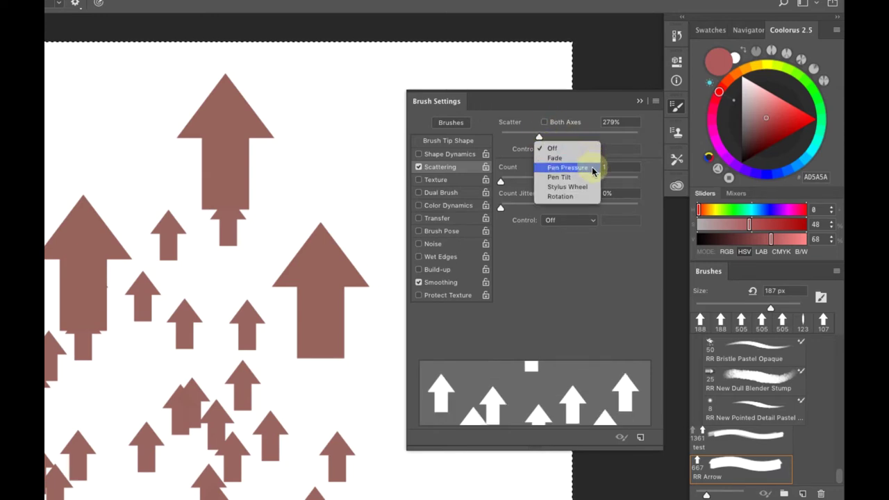
pyautogui.click(593, 170)
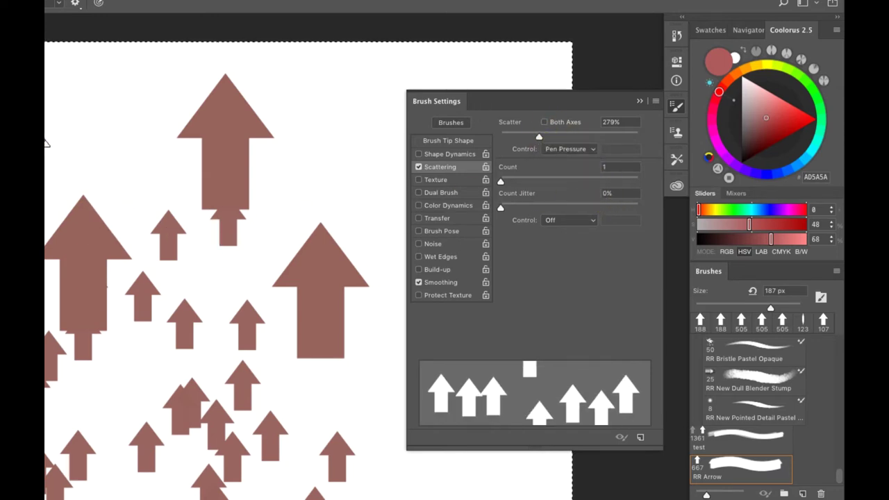
pyautogui.moveTo(46, 142); pyautogui.dragTo(106, 150)
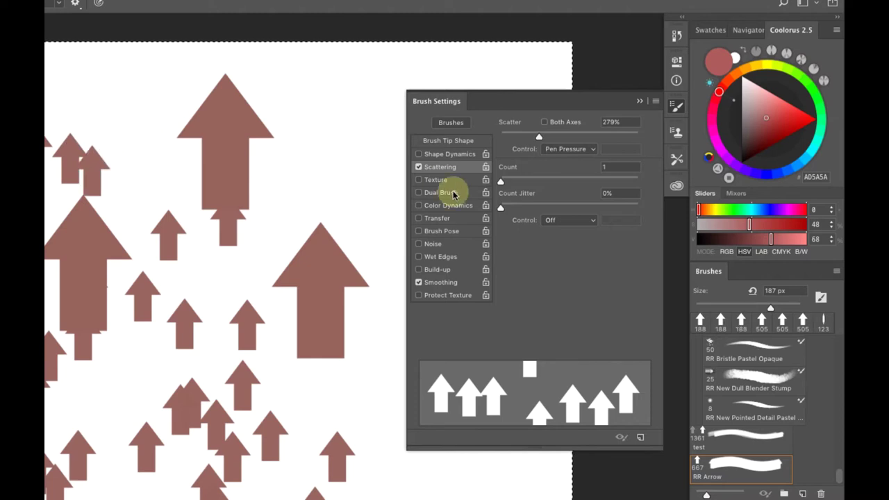
# Clear the canvas and reduce the arrow brush to 68 px with a tip spacing of 51%.
pyautogui.moveTo(149, 393)
pyautogui.mouseDown()
pyautogui.moveTo(149, 377)
pyautogui.moveTo(127, 374)
pyautogui.mouseUp()
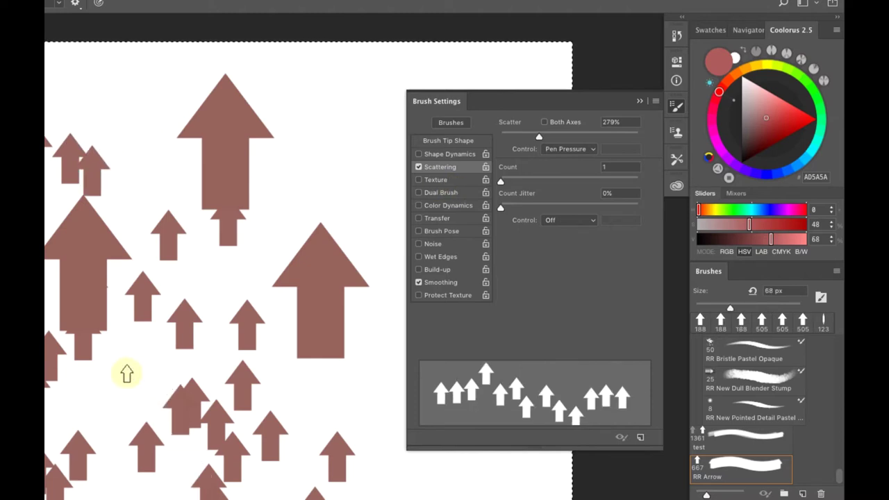
pyautogui.press('Delete')
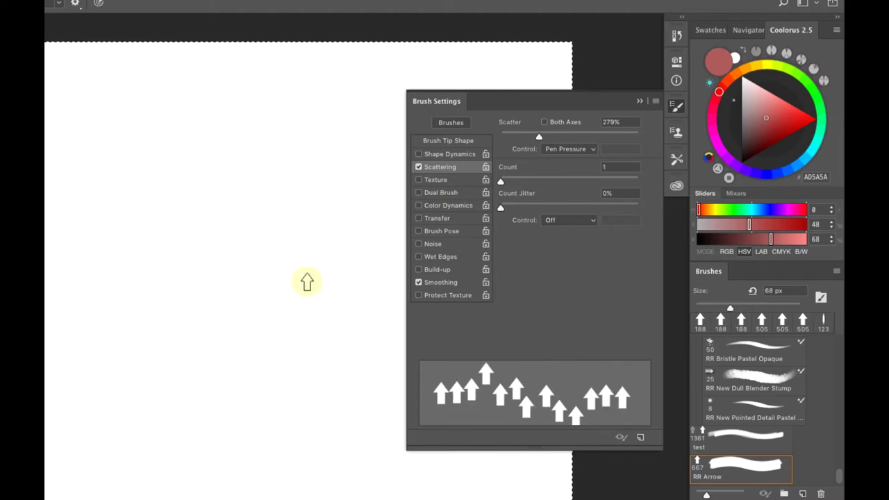
pyautogui.click(458, 141)
pyautogui.moveTo(574, 322); pyautogui.dragTo(535, 333)
pyautogui.click(445, 167)
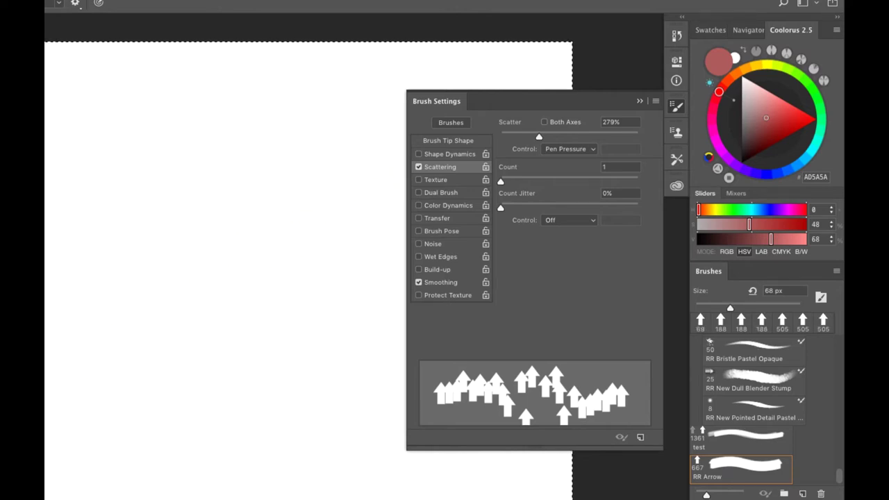
# Paint two scattered arrow strokes across the lower canvas, raise the scatter to 493% and paint a third stroke above them.
pyautogui.moveTo(48, 462)
pyautogui.mouseDown()
pyautogui.moveTo(194, 490)
pyautogui.moveTo(404, 497)
pyautogui.mouseUp()
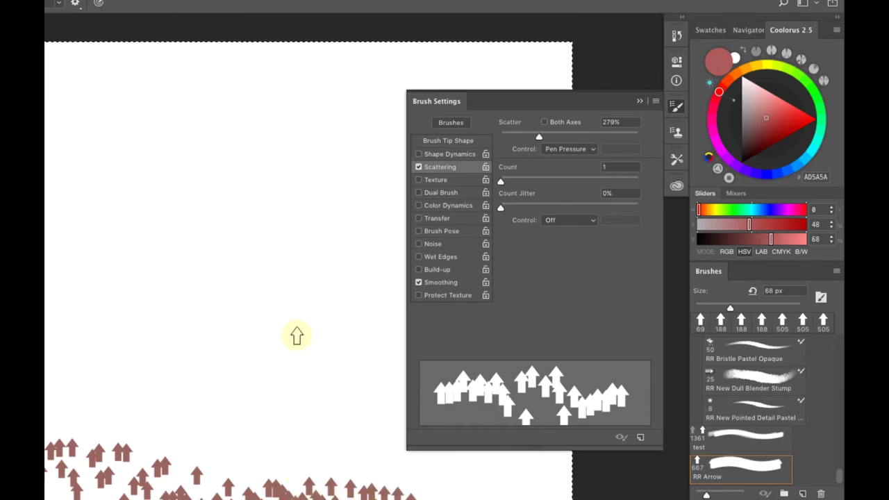
pyautogui.moveTo(297, 336)
pyautogui.mouseDown()
pyautogui.moveTo(55, 356)
pyautogui.moveTo(45, 378)
pyautogui.mouseUp()
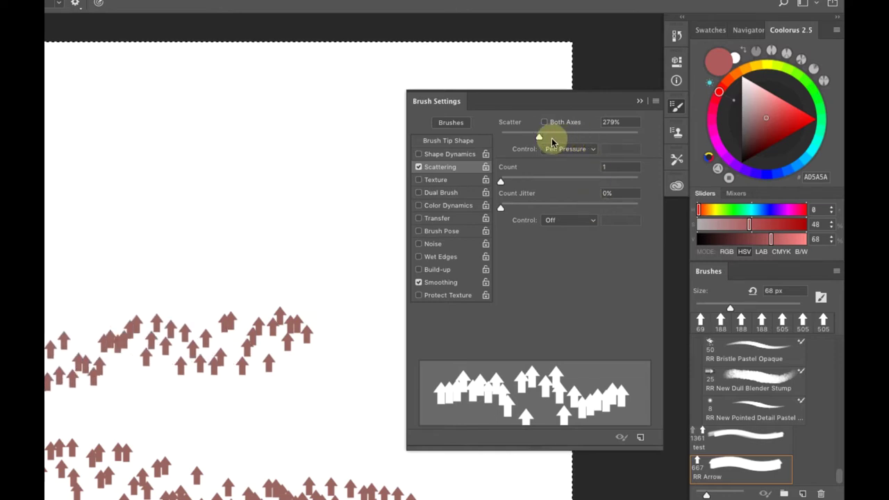
pyautogui.moveTo(539, 137)
pyautogui.mouseDown()
pyautogui.moveTo(588, 136)
pyautogui.moveTo(568, 137)
pyautogui.mouseUp()
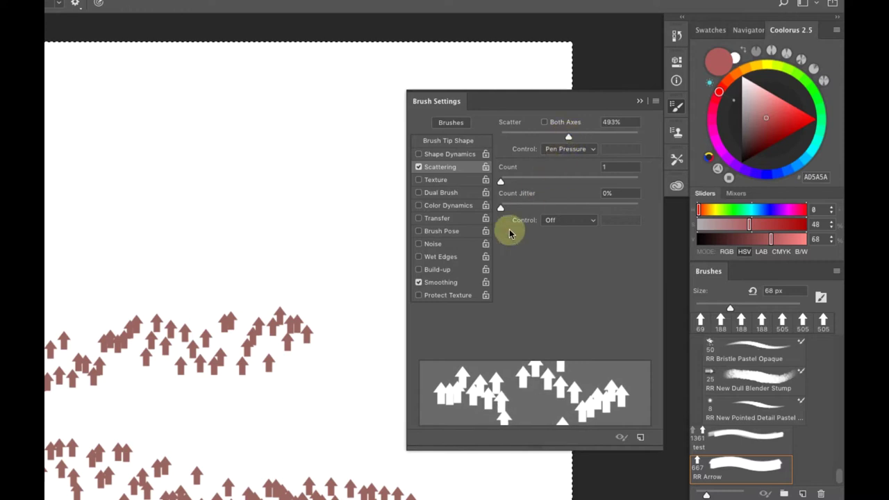
pyautogui.moveTo(83, 258)
pyautogui.mouseDown()
pyautogui.moveTo(119, 250)
pyautogui.moveTo(278, 264)
pyautogui.moveTo(412, 298)
pyautogui.mouseUp()
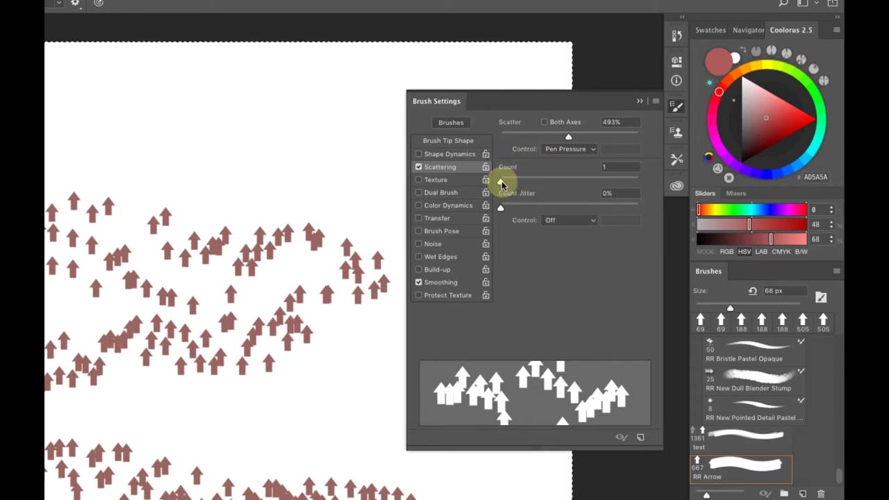
# Set the scattering count to 5 and paint dense arrow test strokes, clearing the canvas between them.
pyautogui.moveTo(501, 183)
pyautogui.mouseDown()
pyautogui.moveTo(559, 179)
pyautogui.moveTo(490, 180)
pyautogui.moveTo(577, 186)
pyautogui.moveTo(487, 181)
pyautogui.moveTo(581, 182)
pyautogui.moveTo(535, 179)
pyautogui.mouseUp()
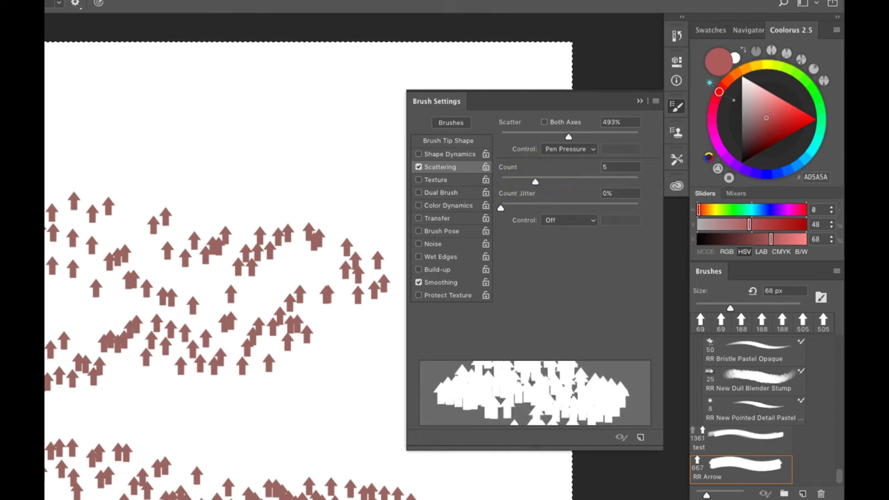
pyautogui.moveTo(49, 174)
pyautogui.mouseDown()
pyautogui.moveTo(174, 175)
pyautogui.moveTo(288, 272)
pyautogui.moveTo(54, 371)
pyautogui.moveTo(43, 410)
pyautogui.moveTo(99, 486)
pyautogui.moveTo(326, 486)
pyautogui.mouseUp()
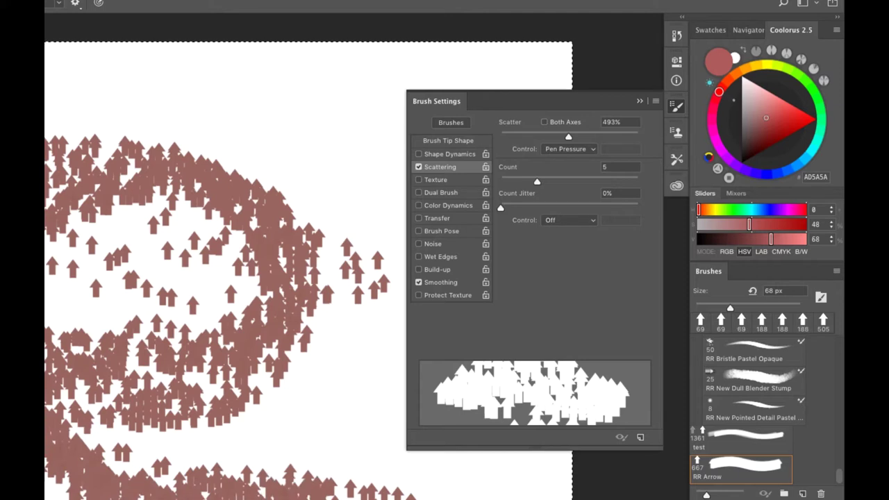
pyautogui.press('Delete')
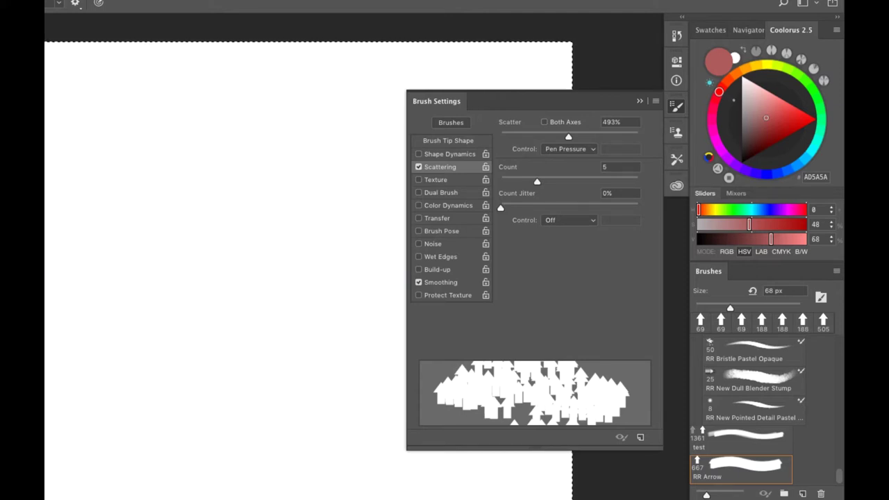
pyautogui.moveTo(45, 259)
pyautogui.mouseDown()
pyautogui.moveTo(96, 275)
pyautogui.moveTo(189, 269)
pyautogui.moveTo(223, 261)
pyautogui.mouseUp()
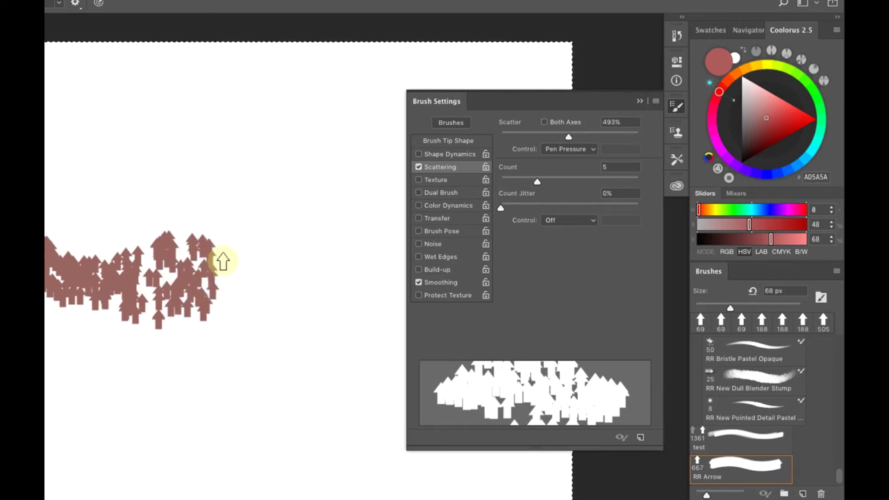
pyautogui.moveTo(222, 261)
pyautogui.mouseDown()
pyautogui.moveTo(236, 260)
pyautogui.moveTo(300, 377)
pyautogui.moveTo(43, 413)
pyautogui.mouseUp()
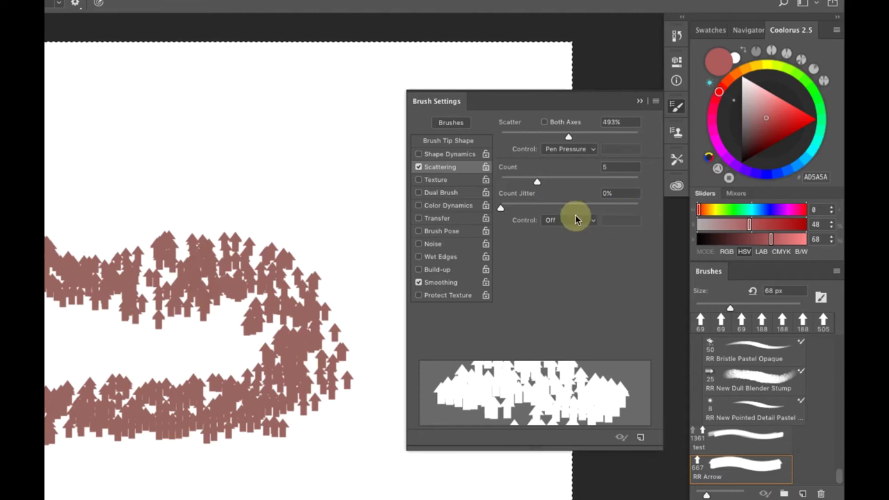
# Set the count jitter to 9% and review the count and scatter control options, keeping them at Off and Pen Pressure.
pyautogui.moveTo(501, 207)
pyautogui.mouseDown()
pyautogui.moveTo(581, 207)
pyautogui.moveTo(512, 206)
pyautogui.mouseUp()
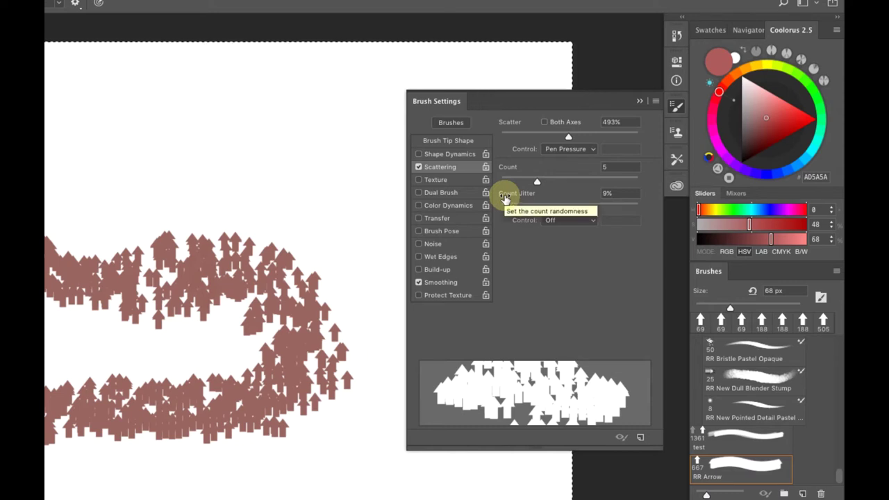
pyautogui.click(575, 219)
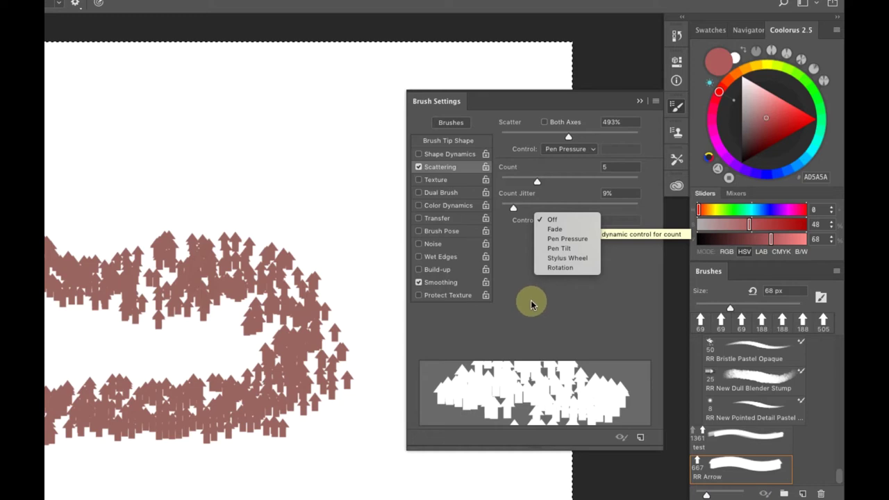
pyautogui.click(559, 219)
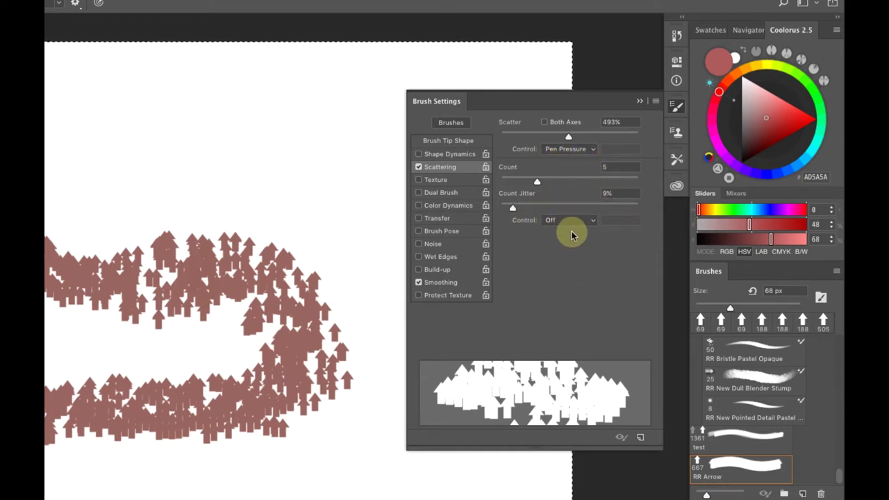
pyautogui.click(580, 148)
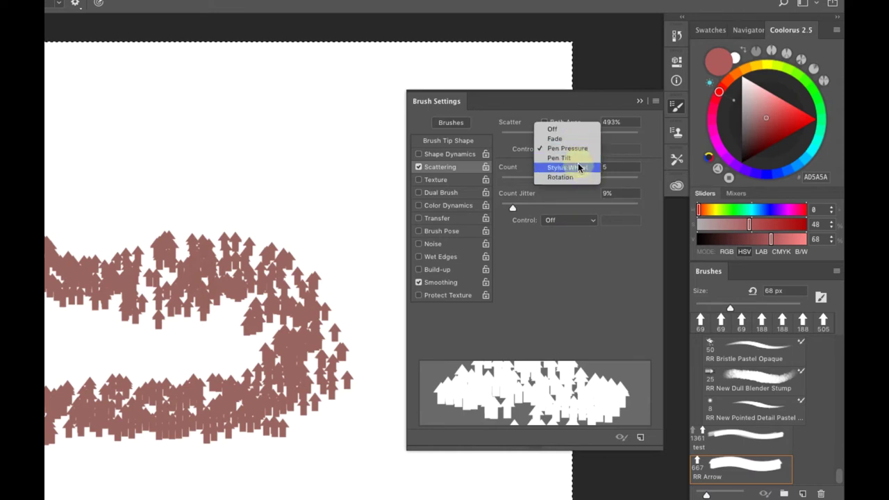
pyautogui.click(505, 146)
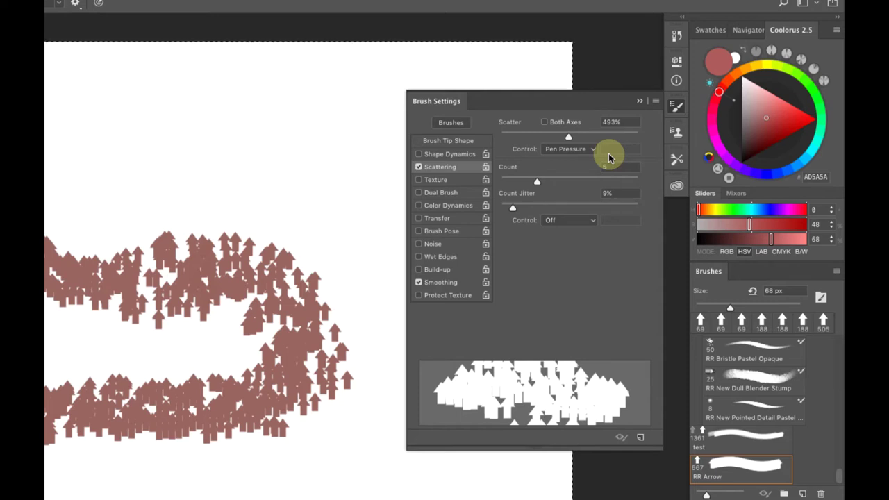
# Enable Shape Dynamics with the angle control set to Direction and paint curving scattered arrow strokes across the canvas.
pyautogui.click(419, 154)
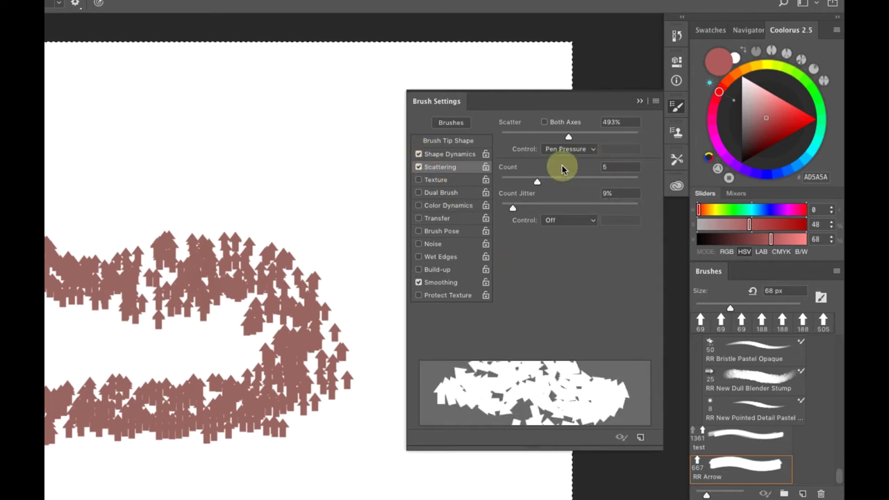
pyautogui.click(463, 152)
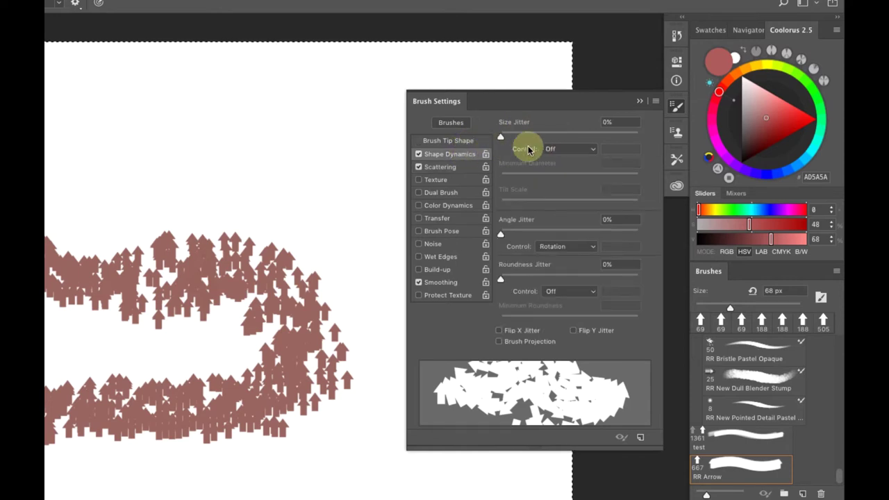
pyautogui.click(568, 250)
pyautogui.click(569, 270)
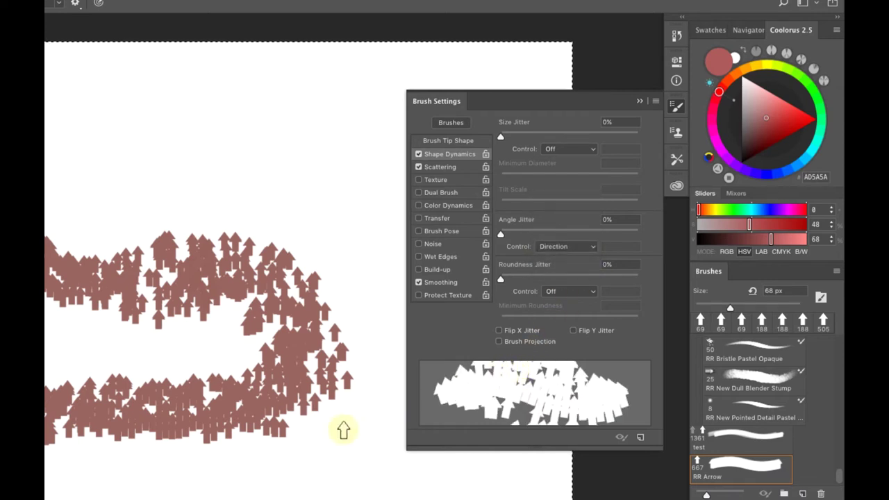
pyautogui.moveTo(48, 492); pyautogui.dragTo(229, 493)
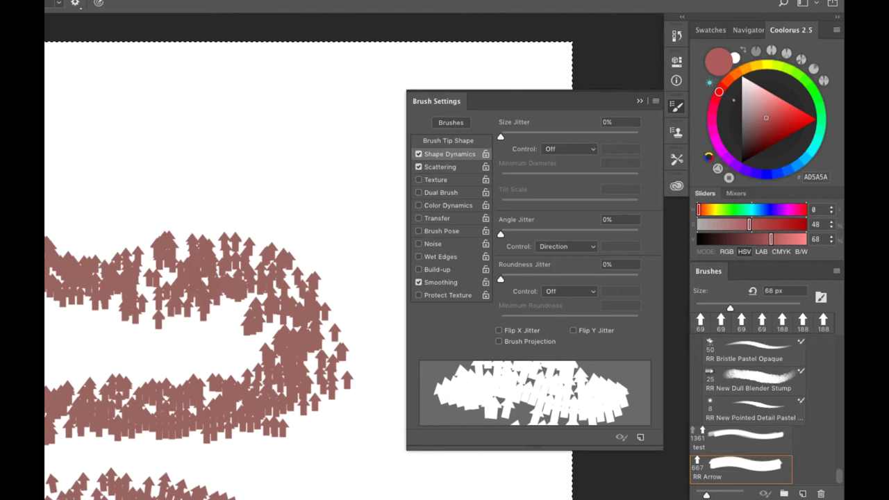
pyautogui.moveTo(333, 494)
pyautogui.mouseDown()
pyautogui.moveTo(451, 490)
pyautogui.moveTo(234, 118)
pyautogui.moveTo(49, 115)
pyautogui.mouseUp()
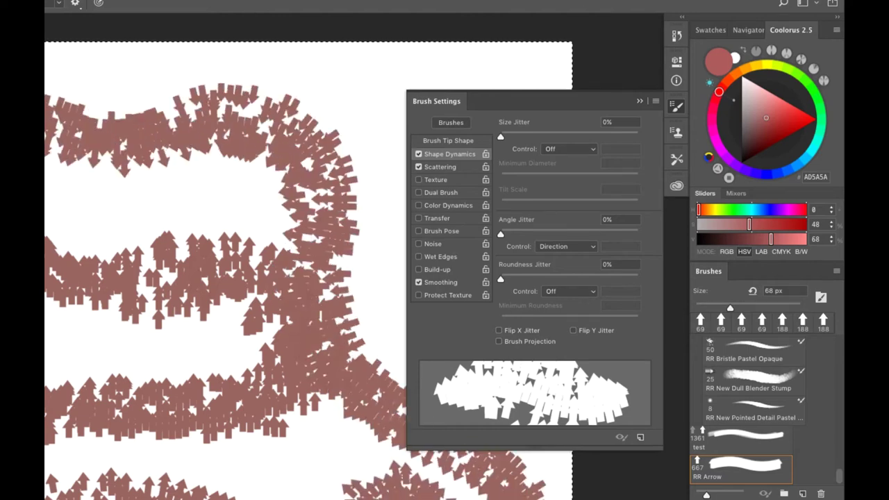
# Clear the canvas and paint two wavy test strokes with the direction-following scattered arrows.
pyautogui.press('Delete')
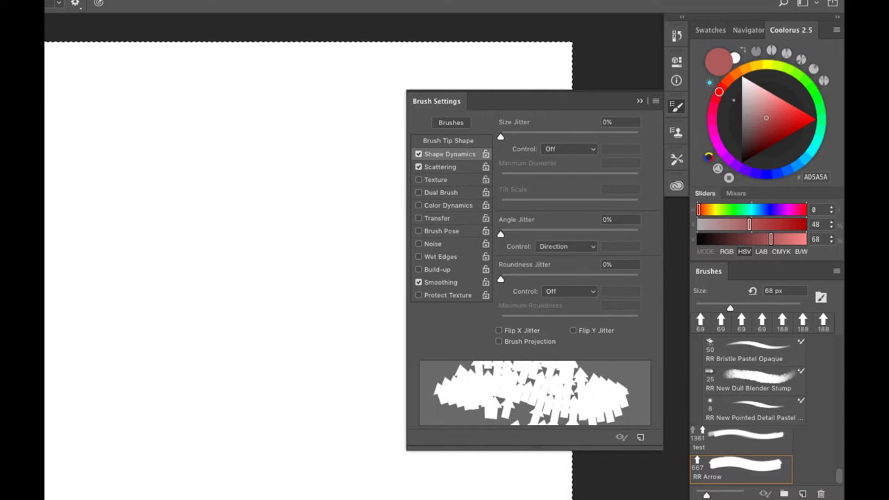
pyautogui.moveTo(46, 344)
pyautogui.mouseDown()
pyautogui.moveTo(83, 337)
pyautogui.moveTo(257, 218)
pyautogui.moveTo(391, 268)
pyautogui.mouseUp()
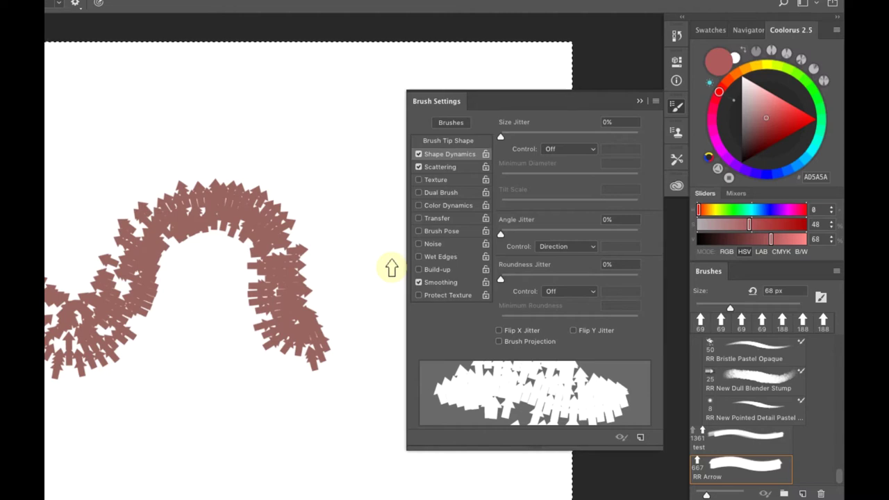
pyautogui.moveTo(46, 458)
pyautogui.mouseDown()
pyautogui.moveTo(159, 460)
pyautogui.moveTo(357, 494)
pyautogui.mouseUp()
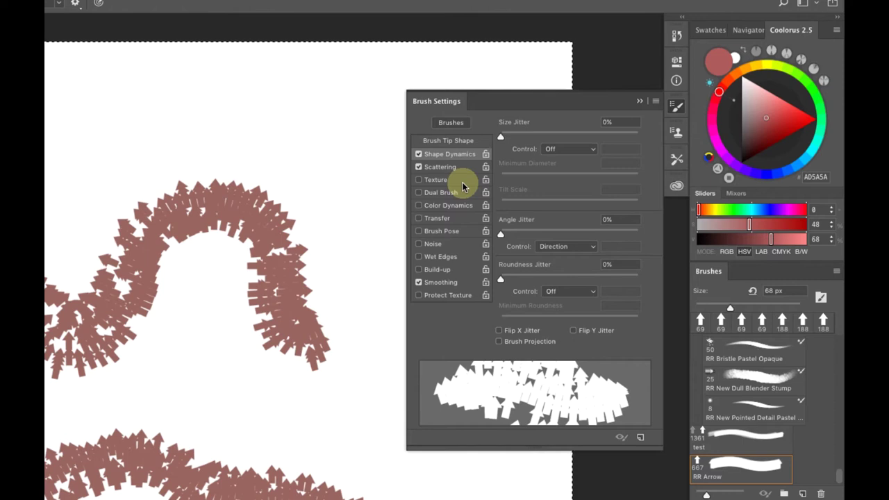
# Enable Texture, disable Scattering and paint two arrow test strokes on a cleared canvas.
pyautogui.click(418, 180)
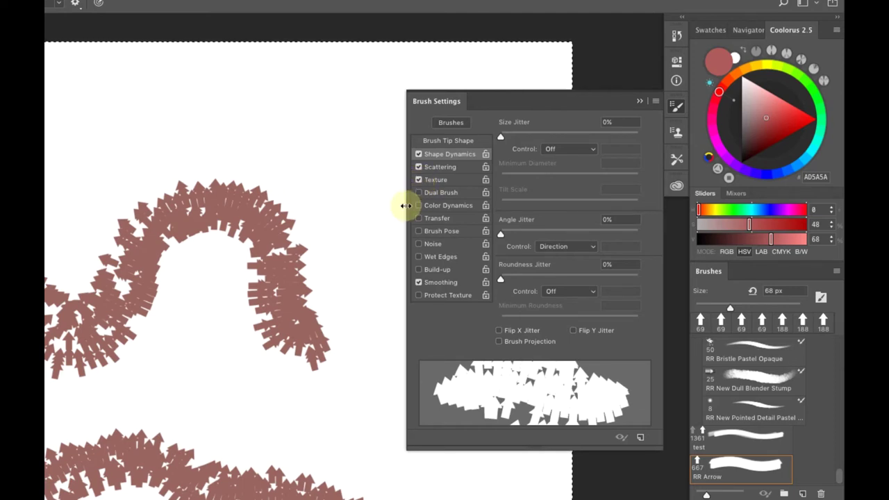
pyautogui.click(418, 167)
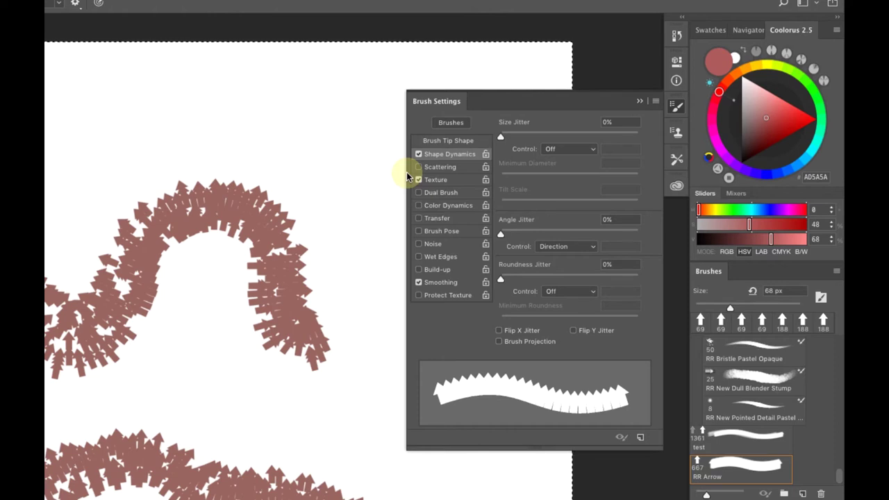
pyautogui.press('Delete')
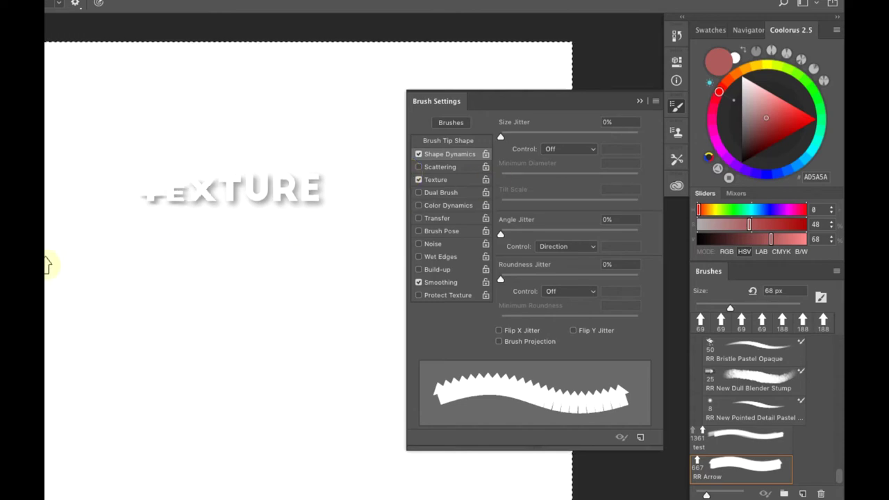
pyautogui.moveTo(48, 265); pyautogui.dragTo(77, 265)
pyautogui.moveTo(49, 187)
pyautogui.mouseDown()
pyautogui.moveTo(119, 171)
pyautogui.moveTo(319, 203)
pyautogui.mouseUp()
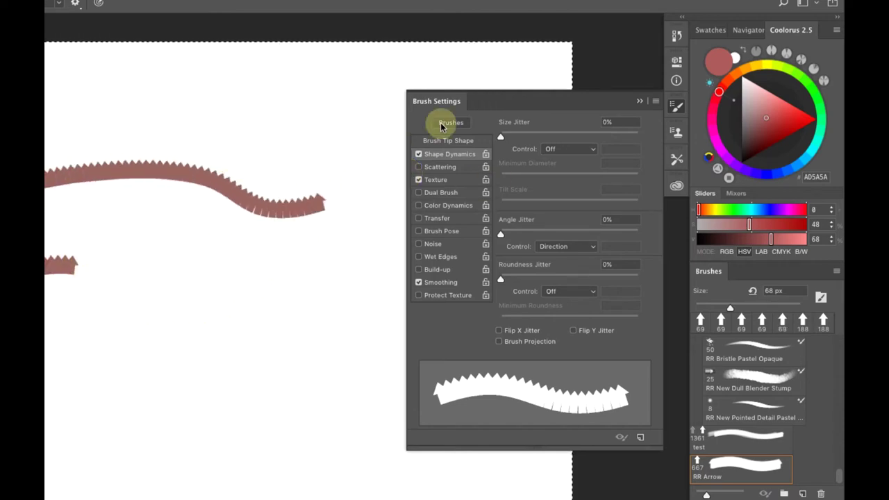
# Change the brush tip shape to the hard round 123 px tip.
pyautogui.click(458, 140)
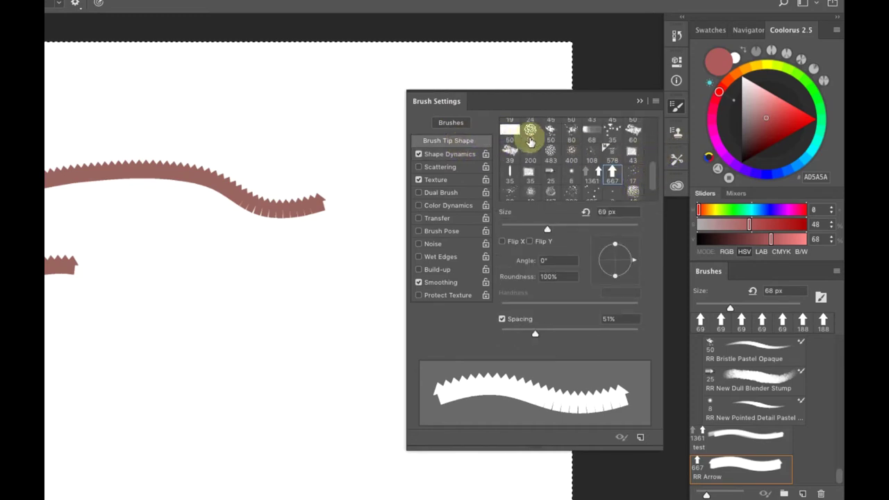
pyautogui.moveTo(651, 174); pyautogui.dragTo(651, 123)
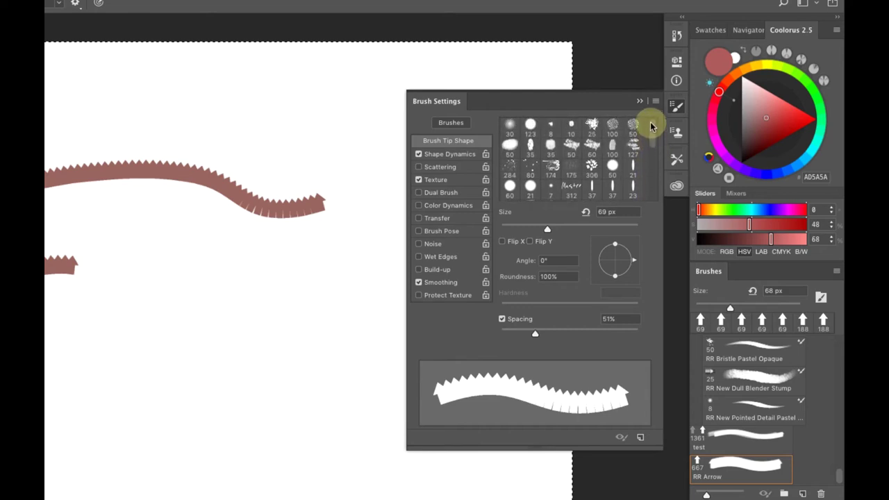
pyautogui.click(529, 125)
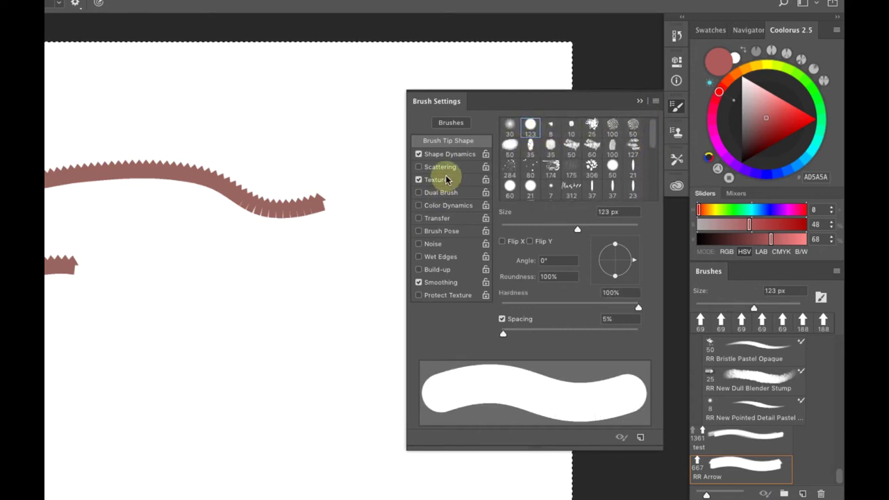
# Set the texture depth control to Pen Pressure with 7% depth and paint a large rough test patch on the canvas.
pyautogui.click(442, 179)
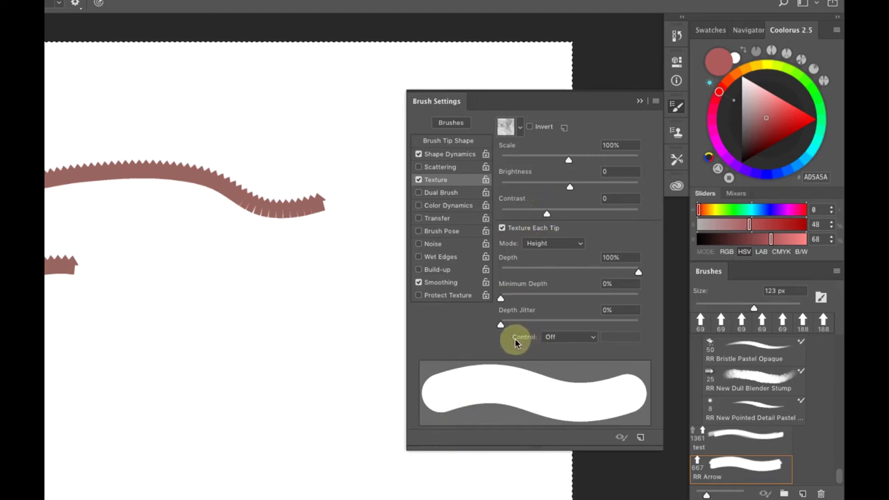
pyautogui.click(585, 336)
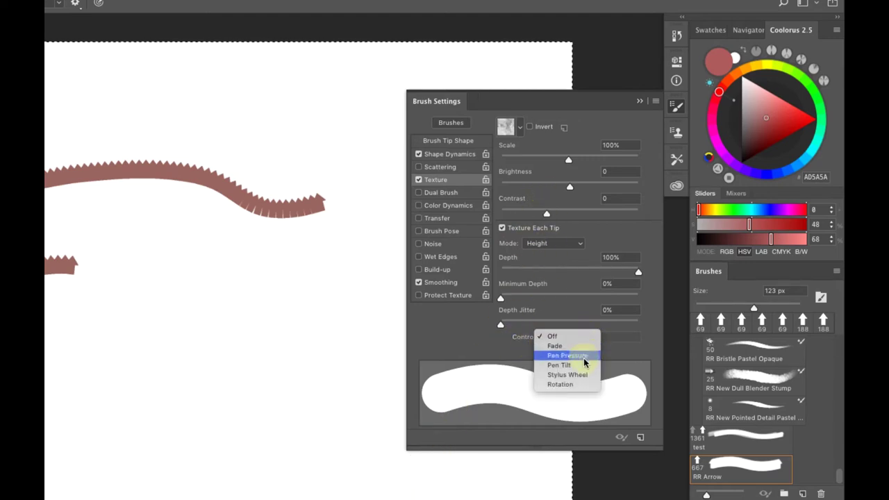
pyautogui.click(581, 357)
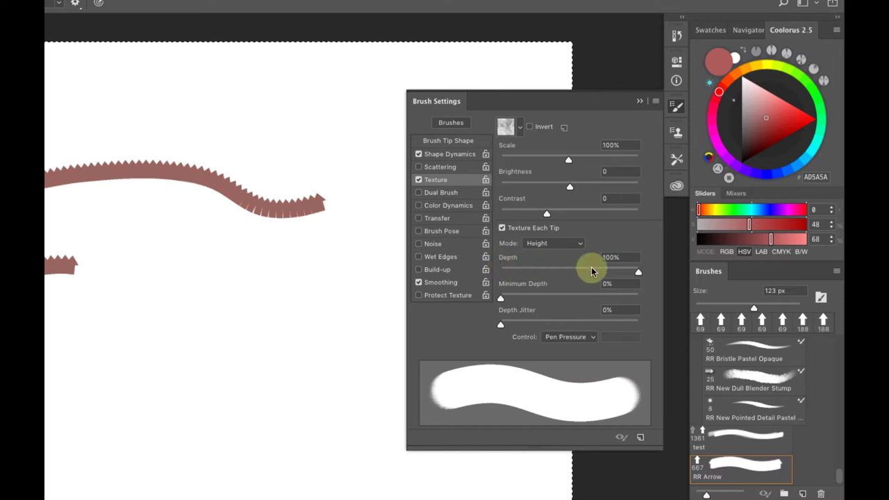
pyautogui.moveTo(638, 273); pyautogui.dragTo(510, 272)
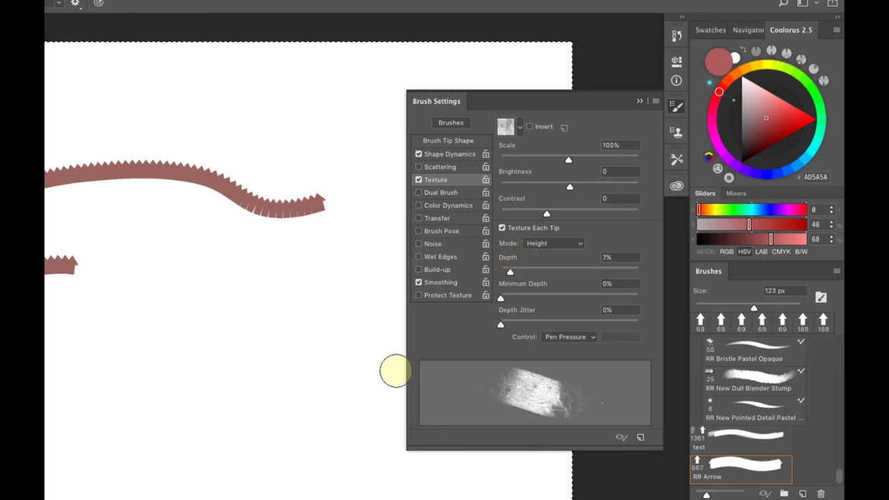
pyautogui.moveTo(139, 431)
pyautogui.mouseDown()
pyautogui.moveTo(168, 419)
pyautogui.moveTo(138, 477)
pyautogui.moveTo(277, 413)
pyautogui.moveTo(268, 385)
pyautogui.moveTo(123, 399)
pyautogui.moveTo(273, 315)
pyautogui.moveTo(102, 353)
pyautogui.moveTo(109, 327)
pyautogui.moveTo(62, 343)
pyautogui.mouseUp()
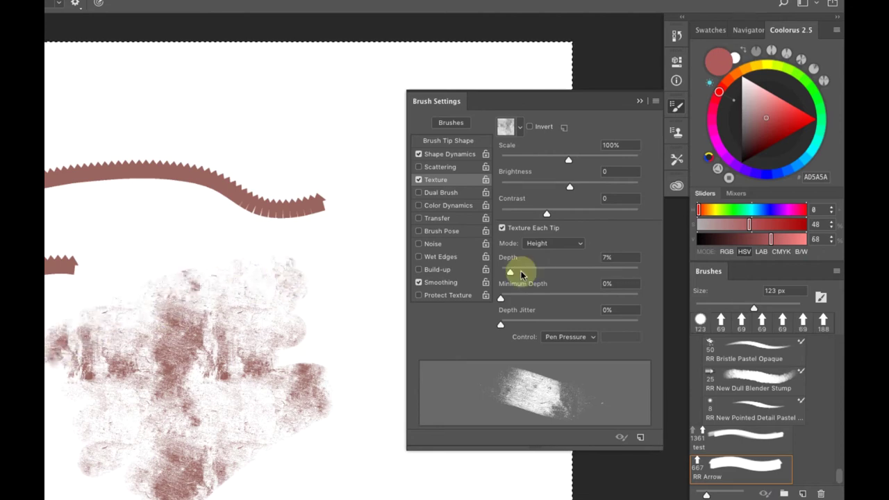
# Test a 33% texture depth with a thick scribble near the canvas's lower part and reduce the depth to 12%.
pyautogui.moveTo(520, 270)
pyautogui.mouseDown()
pyautogui.moveTo(510, 271)
pyautogui.moveTo(545, 272)
pyautogui.mouseUp()
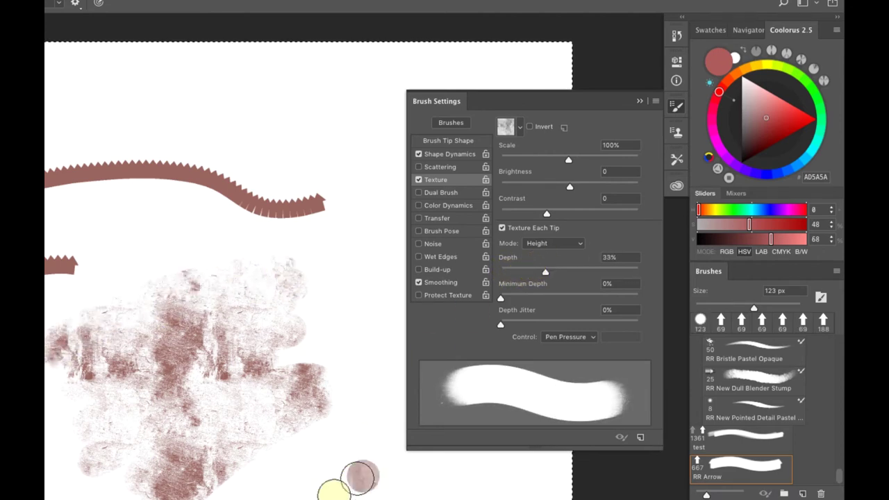
pyautogui.moveTo(359, 478); pyautogui.dragTo(434, 496)
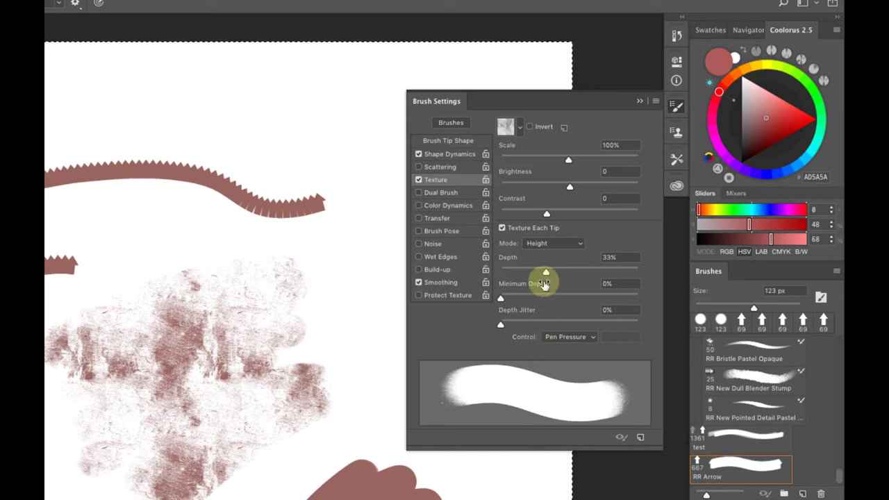
pyautogui.moveTo(543, 271); pyautogui.dragTo(517, 271)
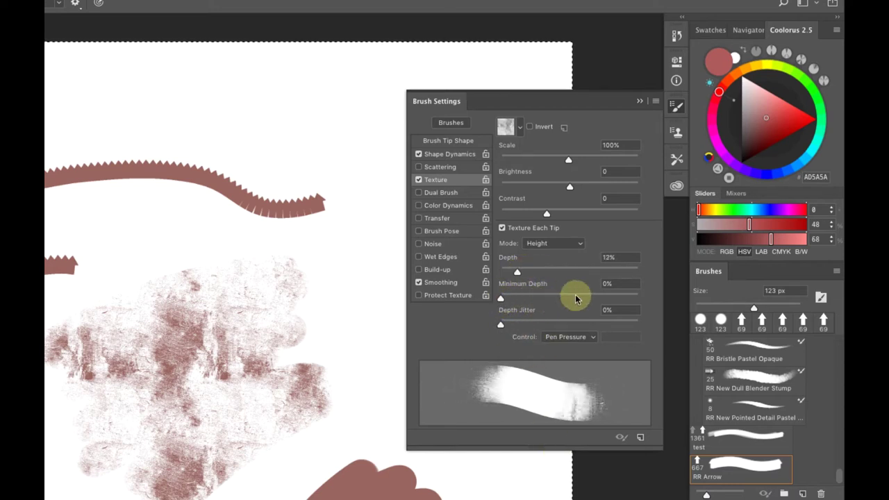
# Try minimum texture depths of 18% and 46% with a test dab and reset the minimum depth to 0%.
pyautogui.moveTo(500, 298)
pyautogui.mouseDown()
pyautogui.moveTo(553, 298)
pyautogui.moveTo(516, 292)
pyautogui.moveTo(523, 288)
pyautogui.mouseUp()
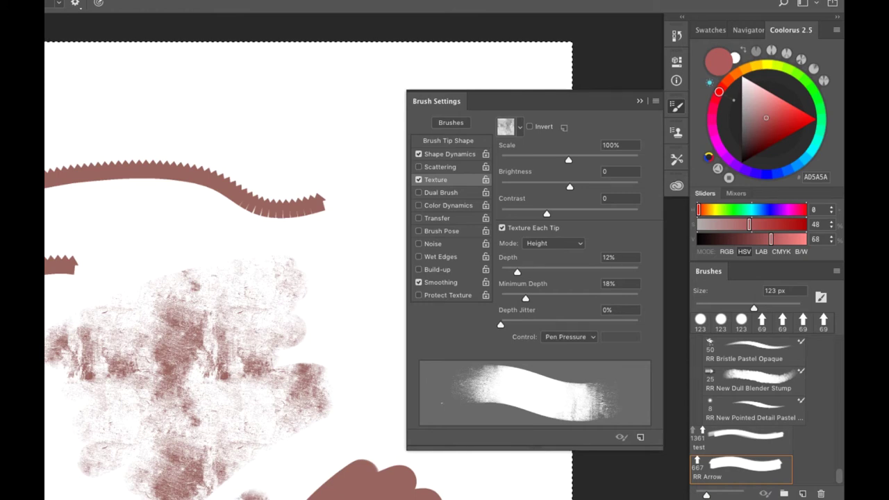
pyautogui.moveTo(525, 298); pyautogui.dragTo(563, 298)
pyautogui.moveTo(77, 465); pyautogui.dragTo(45, 464)
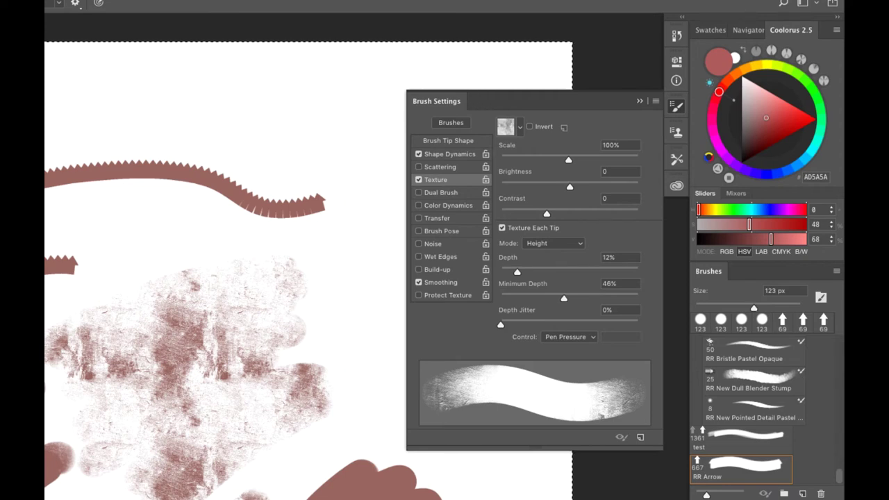
pyautogui.moveTo(565, 299); pyautogui.dragTo(436, 293)
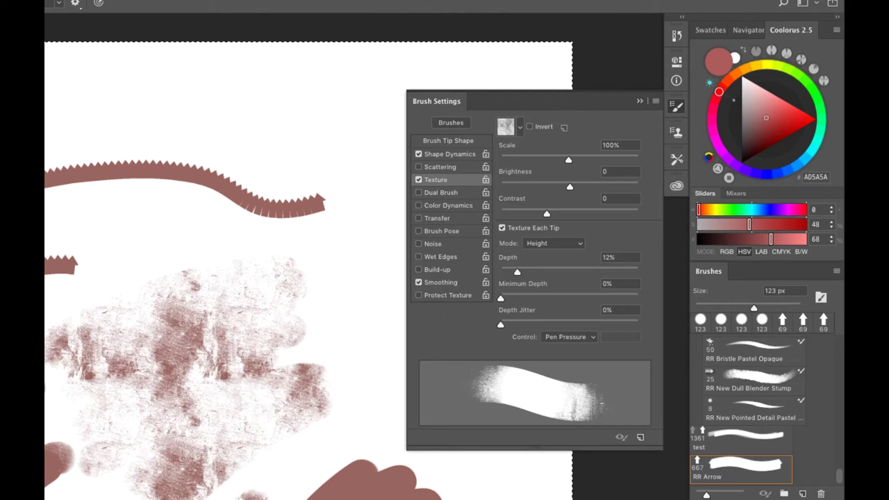
# Paint several long test strokes with varying pen pressure across the canvas using the 12% depth texture.
pyautogui.moveTo(48, 236)
pyautogui.mouseDown()
pyautogui.moveTo(163, 214)
pyautogui.moveTo(127, 235)
pyautogui.mouseUp()
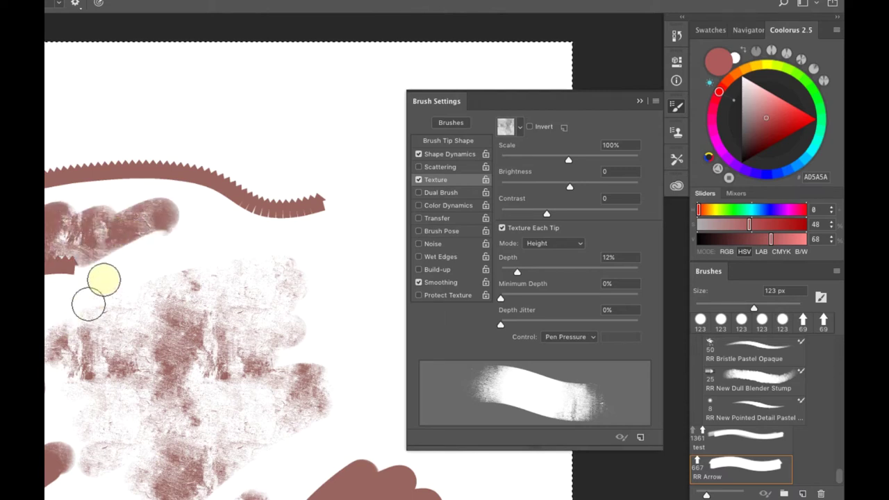
pyautogui.moveTo(185, 243); pyautogui.dragTo(69, 298)
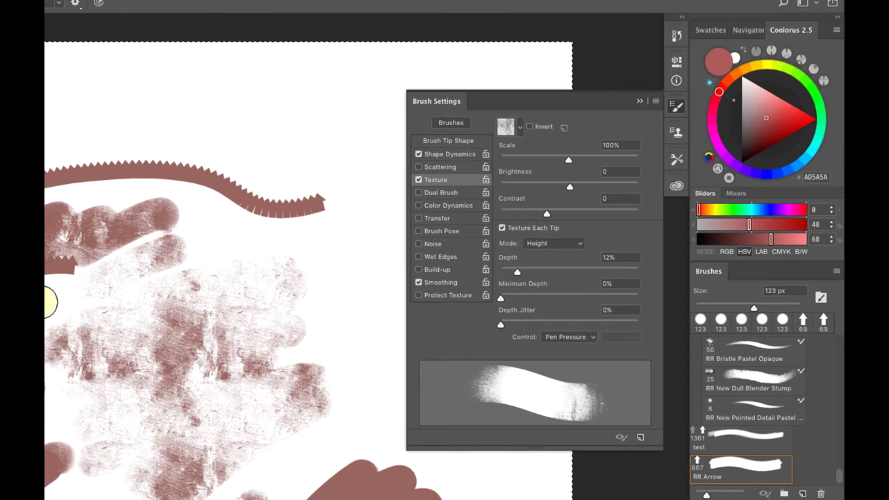
pyautogui.moveTo(327, 142)
pyautogui.mouseDown()
pyautogui.moveTo(264, 129)
pyautogui.moveTo(47, 127)
pyautogui.mouseUp()
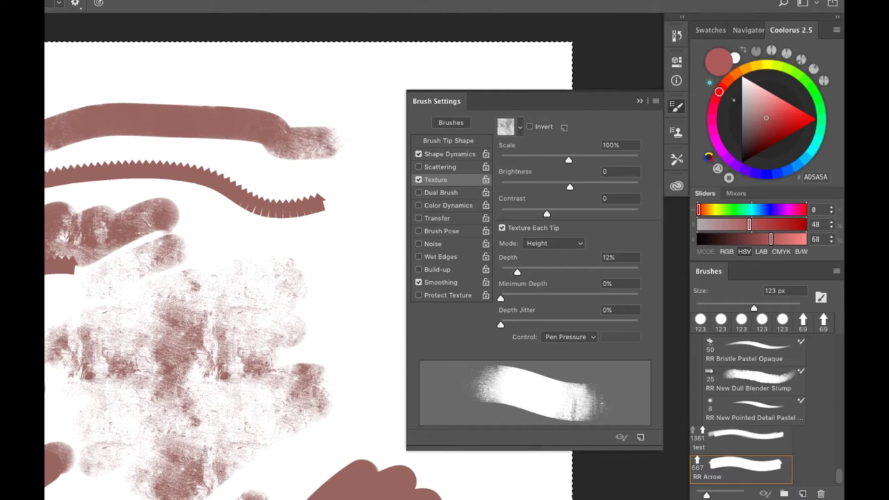
pyautogui.moveTo(368, 360)
pyautogui.mouseDown()
pyautogui.moveTo(361, 363)
pyautogui.moveTo(364, 280)
pyautogui.moveTo(319, 163)
pyautogui.mouseUp()
pyautogui.moveTo(235, 217)
pyautogui.mouseDown()
pyautogui.moveTo(67, 238)
pyautogui.moveTo(45, 75)
pyautogui.mouseUp()
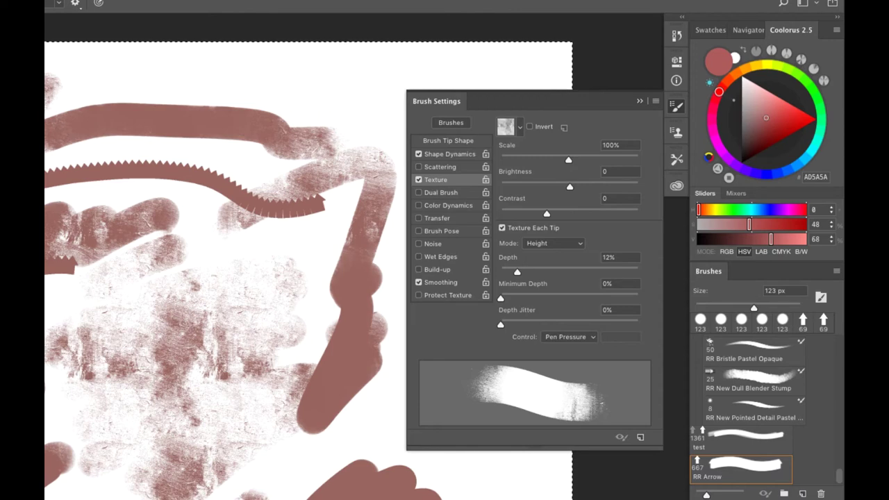
# Test a 22% texture scale with a short rough stroke and raise the scale to 76%.
pyautogui.moveTo(568, 160)
pyautogui.mouseDown()
pyautogui.moveTo(628, 161)
pyautogui.moveTo(533, 159)
pyautogui.moveTo(589, 160)
pyautogui.moveTo(572, 175)
pyautogui.moveTo(538, 154)
pyautogui.moveTo(515, 160)
pyautogui.mouseUp()
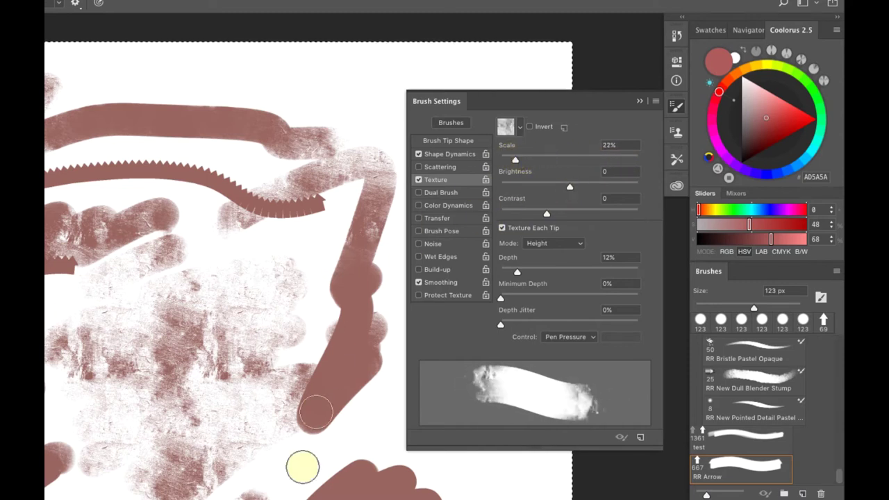
pyautogui.moveTo(315, 413); pyautogui.dragTo(324, 438)
pyautogui.moveTo(516, 160); pyautogui.dragTo(552, 160)
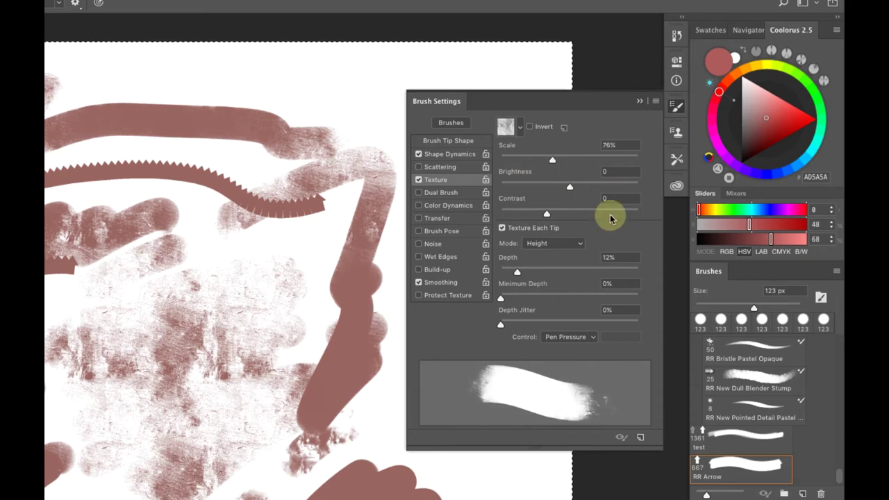
# Experiment with texture brightness and contrast, settling on scale 80%, brightness -57 and contrast 15.
pyautogui.moveTo(571, 192)
pyautogui.mouseDown()
pyautogui.moveTo(637, 182)
pyautogui.moveTo(504, 174)
pyautogui.moveTo(549, 184)
pyautogui.mouseUp()
pyautogui.moveTo(546, 213)
pyautogui.mouseDown()
pyautogui.moveTo(651, 206)
pyautogui.moveTo(560, 214)
pyautogui.moveTo(638, 212)
pyautogui.mouseUp()
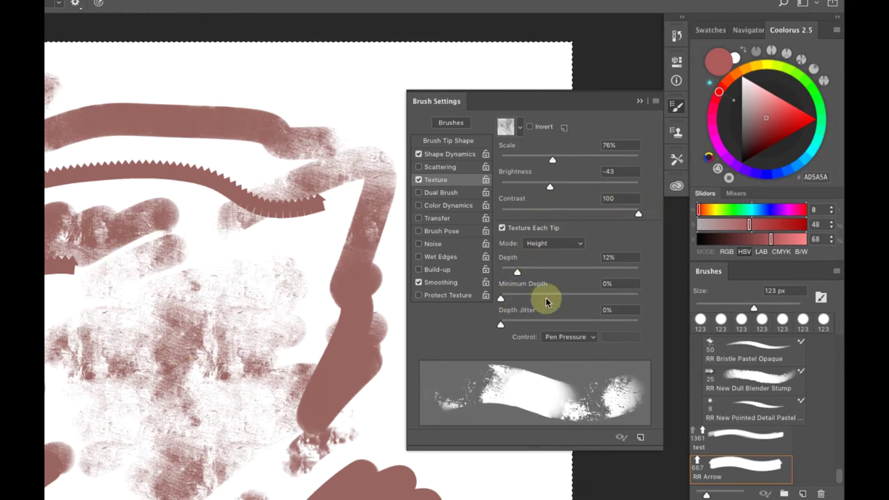
pyautogui.moveTo(551, 186)
pyautogui.mouseDown()
pyautogui.moveTo(525, 189)
pyautogui.moveTo(536, 188)
pyautogui.mouseUp()
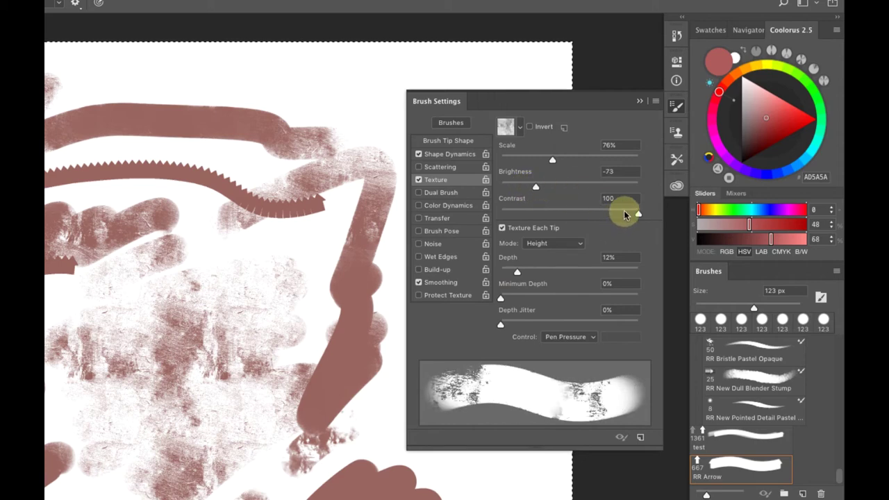
pyautogui.moveTo(627, 212); pyautogui.dragTo(562, 212)
pyautogui.moveTo(552, 160); pyautogui.dragTo(547, 189)
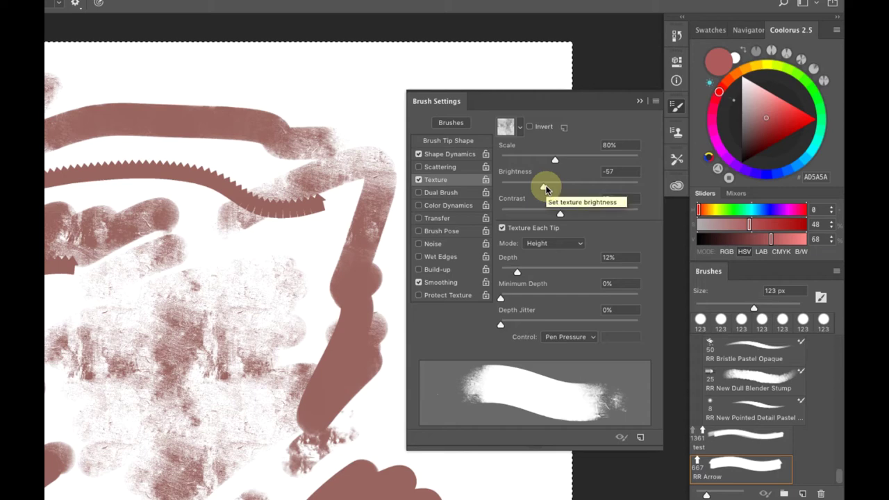
# Browse the available texture patterns and append the Erodible Textures set to them.
pyautogui.click(505, 126)
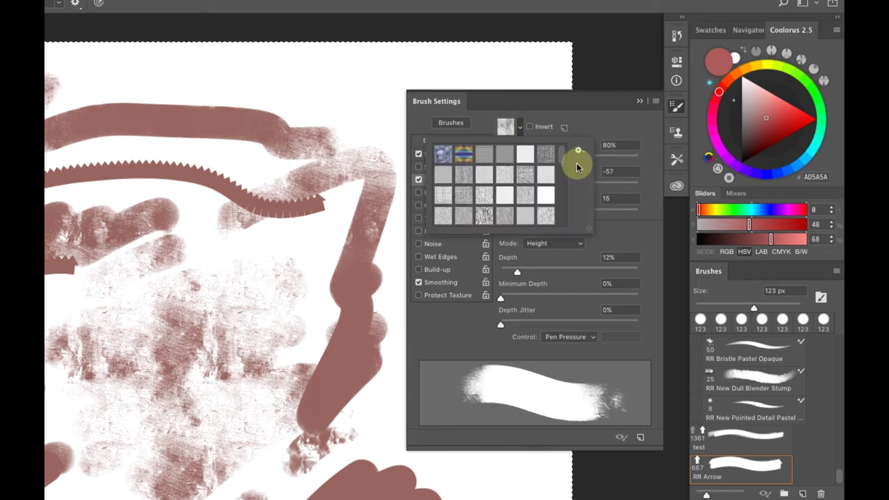
pyautogui.moveTo(561, 153)
pyautogui.mouseDown()
pyautogui.moveTo(558, 220)
pyautogui.moveTo(558, 138)
pyautogui.mouseUp()
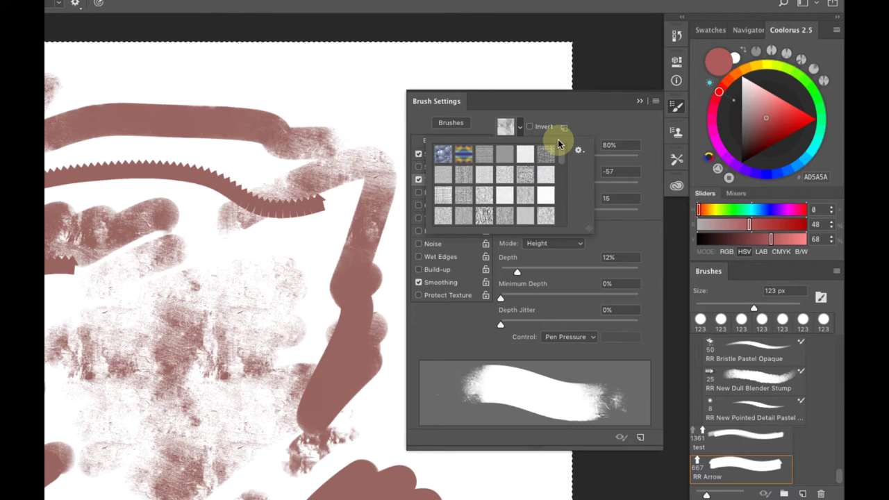
pyautogui.moveTo(561, 155)
pyautogui.mouseDown()
pyautogui.moveTo(560, 218)
pyautogui.moveTo(563, 159)
pyautogui.mouseUp()
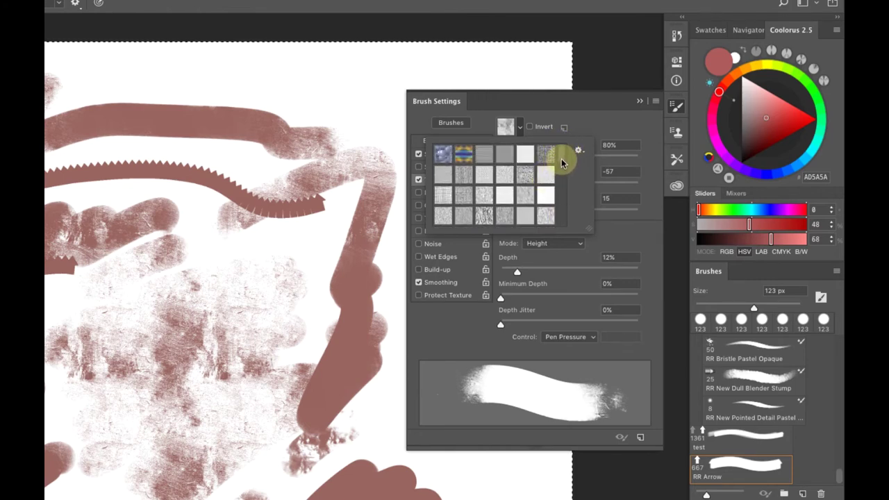
pyautogui.moveTo(563, 167); pyautogui.dragTo(547, 197)
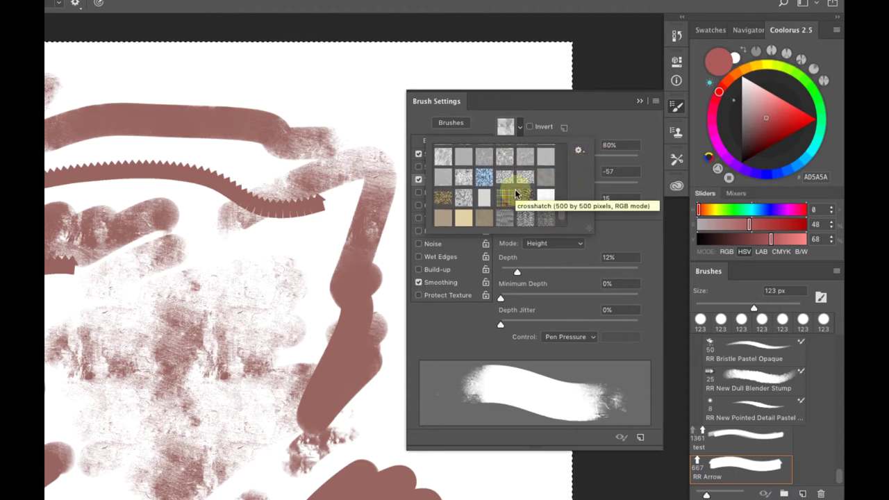
pyautogui.click(578, 151)
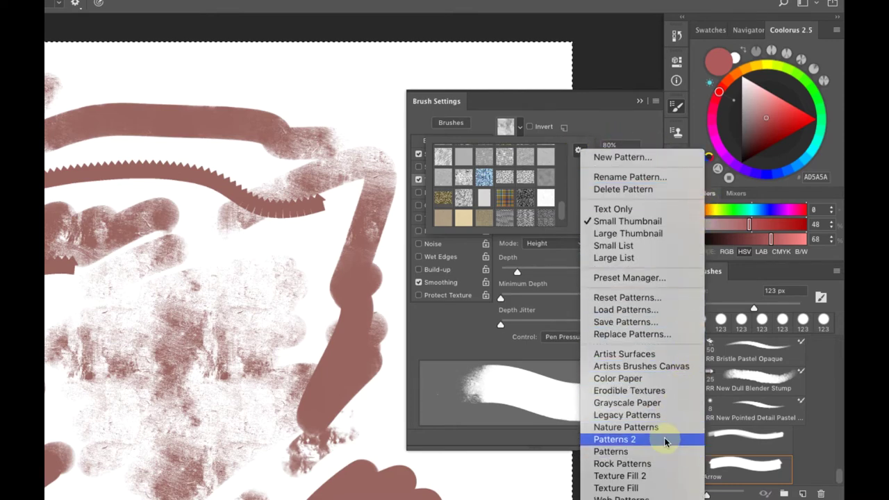
pyautogui.click(667, 389)
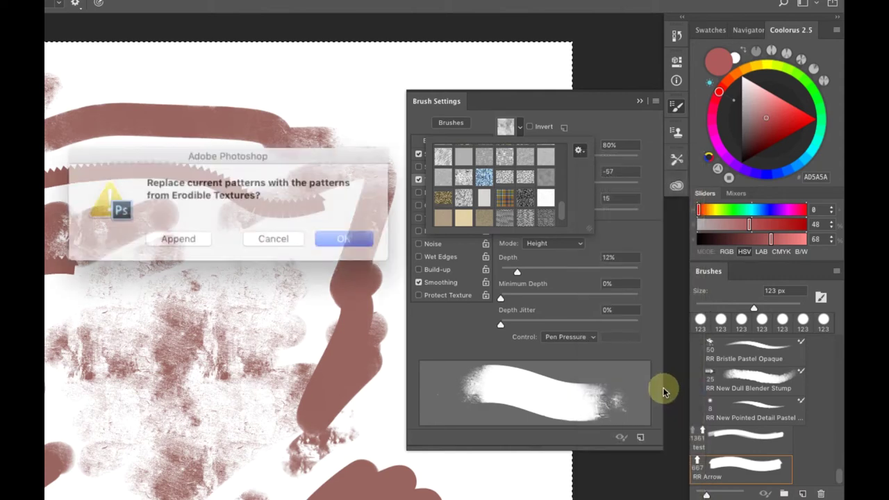
pyautogui.click(190, 234)
# Compare several of the appended erodible textures on the brush and apply the grainy one beside the black swatch.
pyautogui.scroll(-2, 560, 203)
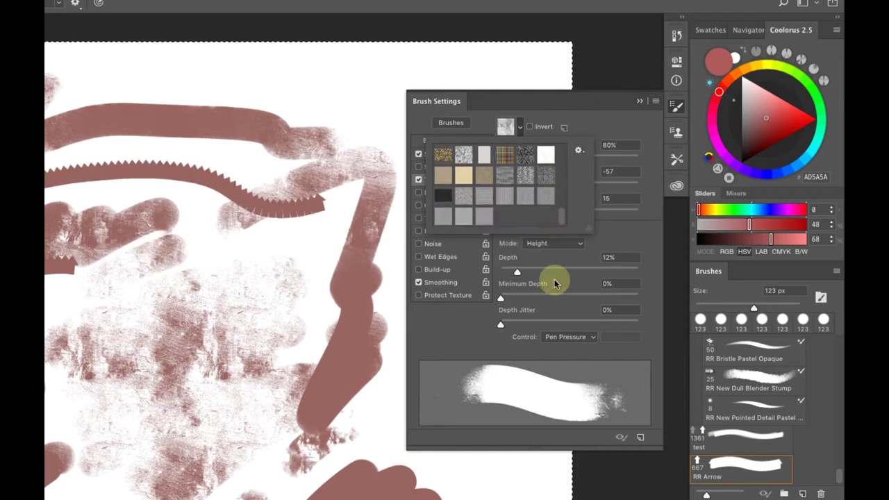
pyautogui.click(483, 216)
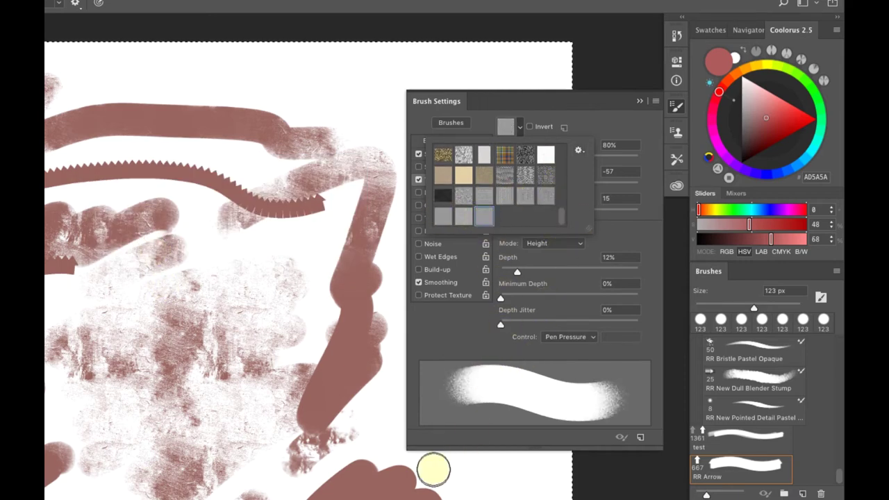
pyautogui.click(505, 196)
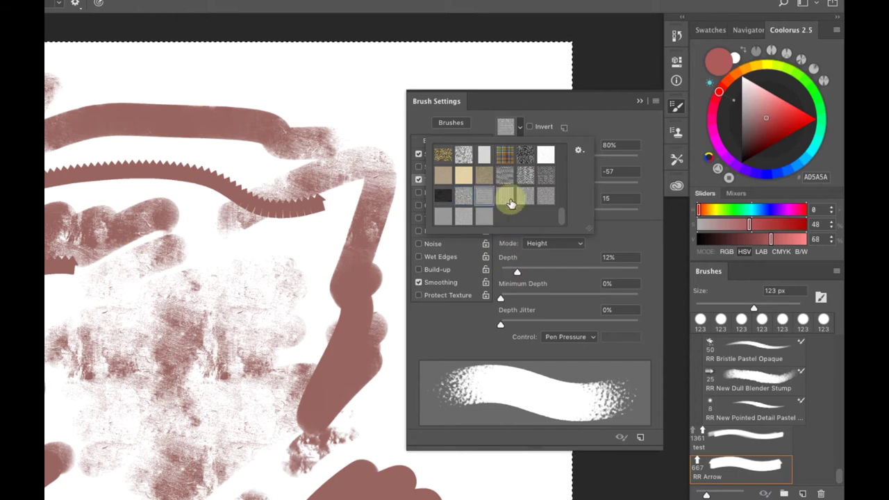
pyautogui.click(525, 196)
pyautogui.click(504, 197)
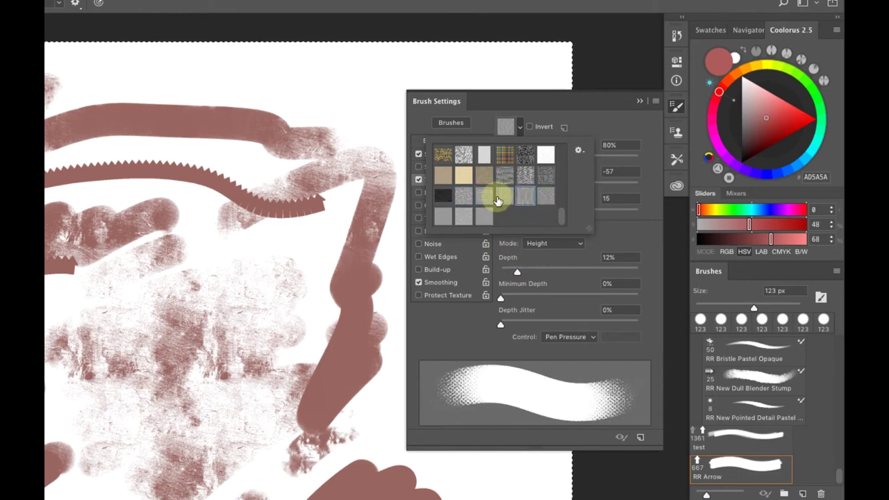
pyautogui.click(484, 196)
pyautogui.click(463, 195)
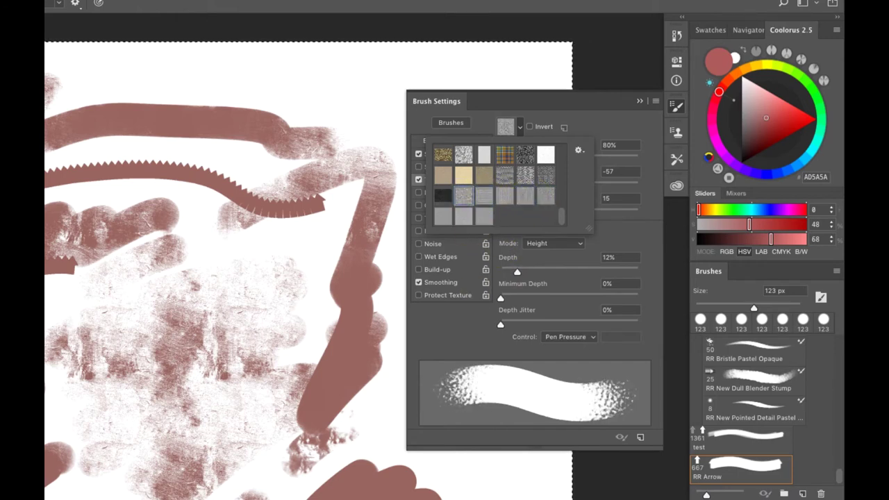
pyautogui.press('Return')
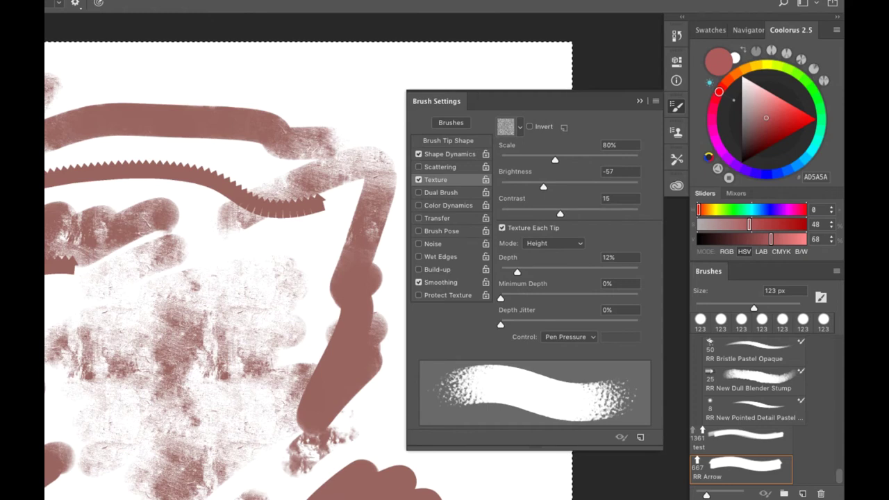
# Clear the canvas and paint two diagonal test strokes with the new grainy texture.
pyautogui.press('BackSpace')
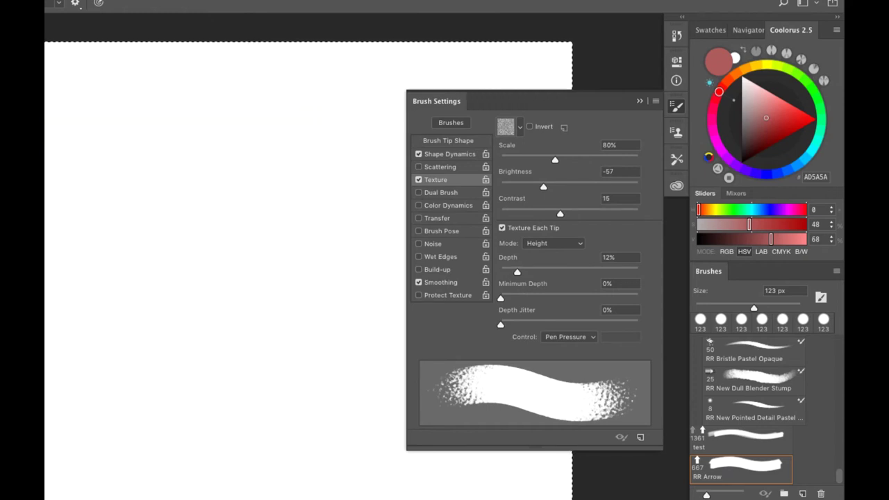
pyautogui.moveTo(314, 210)
pyautogui.mouseDown()
pyautogui.moveTo(195, 254)
pyautogui.moveTo(157, 280)
pyautogui.mouseUp()
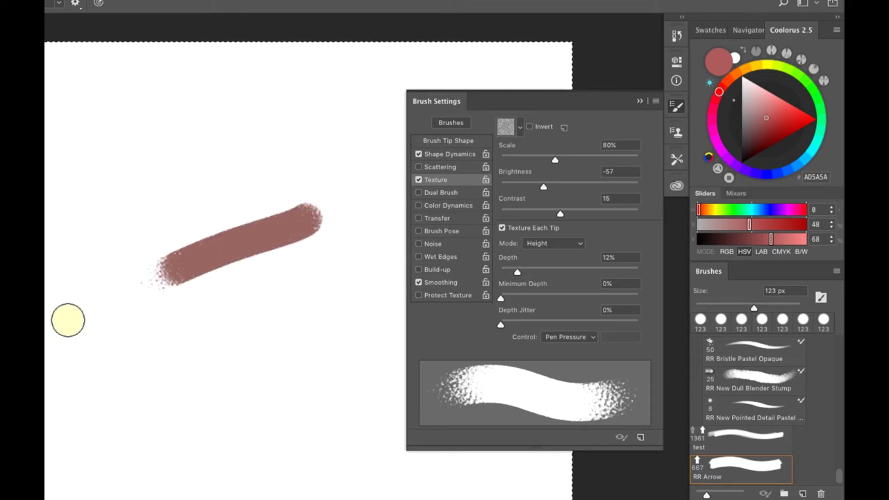
pyautogui.moveTo(326, 272); pyautogui.dragTo(129, 361)
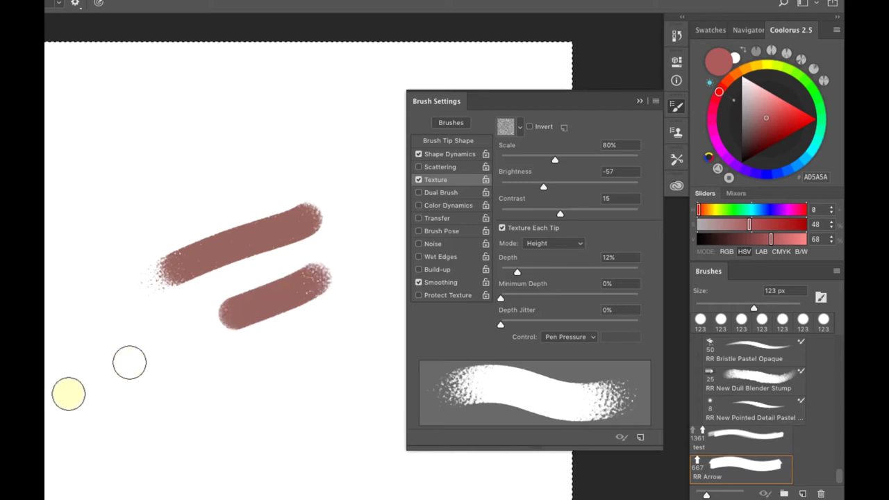
# Reduce the texture scale to 36%, painting wavy and curved test strokes on the canvas before and after to compare the grain.
pyautogui.moveTo(60, 165)
pyautogui.mouseDown()
pyautogui.moveTo(49, 209)
pyautogui.moveTo(77, 496)
pyautogui.mouseUp()
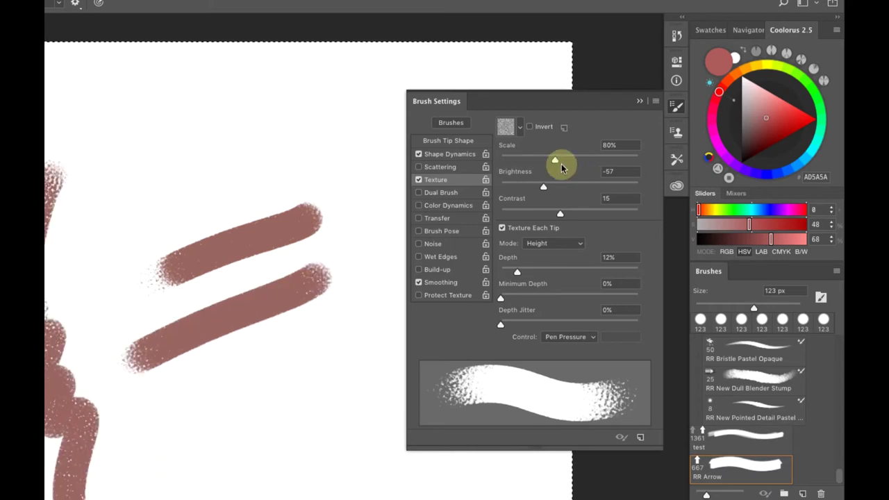
pyautogui.moveTo(559, 160); pyautogui.dragTo(534, 160)
pyautogui.moveTo(281, 415)
pyautogui.mouseDown()
pyautogui.moveTo(237, 453)
pyautogui.moveTo(209, 498)
pyautogui.moveTo(316, 488)
pyautogui.mouseUp()
pyautogui.moveTo(534, 160); pyautogui.dragTo(525, 160)
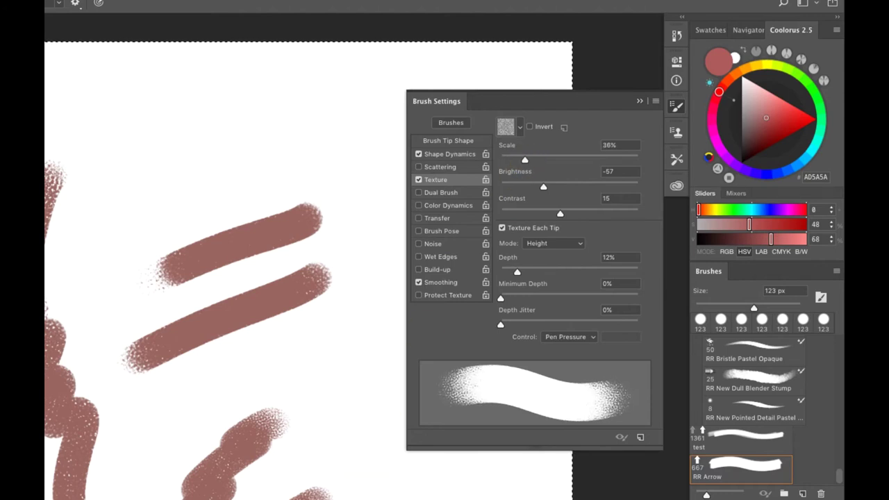
pyautogui.moveTo(123, 470); pyautogui.dragTo(267, 381)
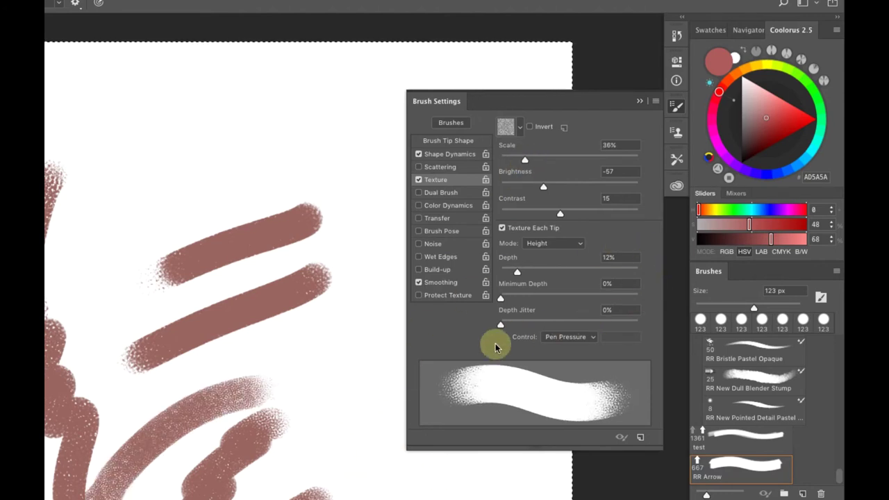
# Switch the texture's blending mode to Multiply and raise its depth to 100%.
pyautogui.click(579, 243)
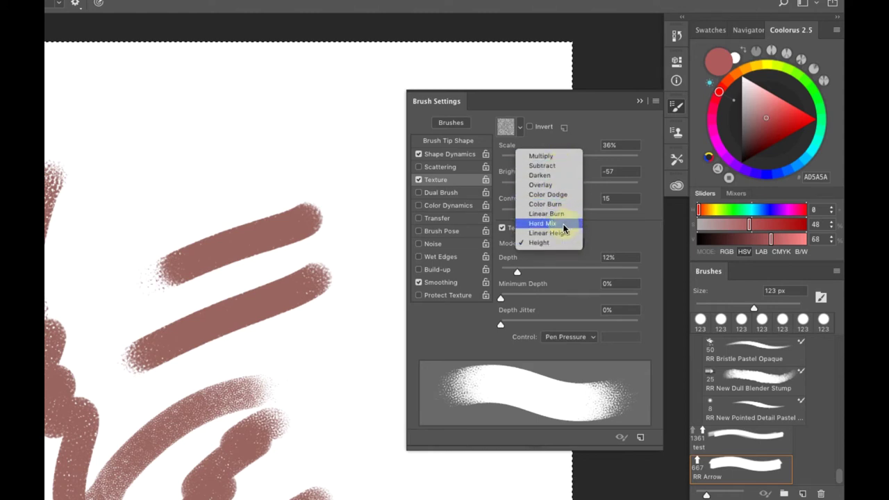
pyautogui.click(549, 155)
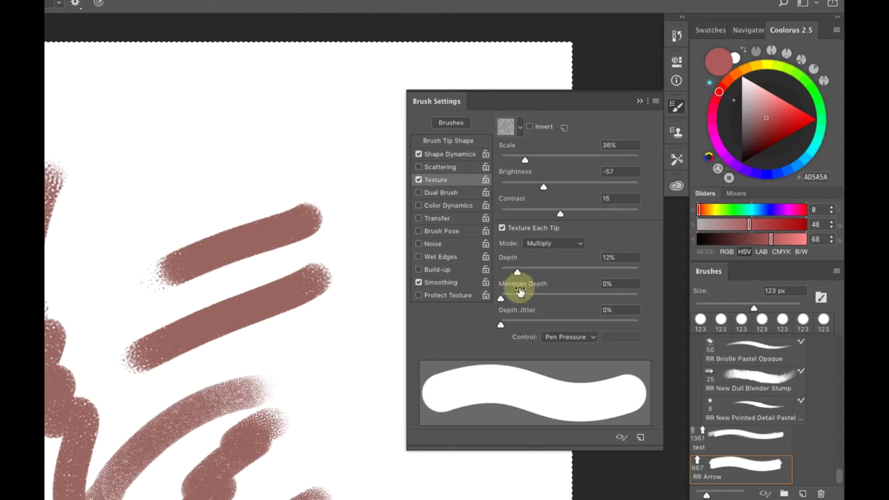
pyautogui.moveTo(516, 272)
pyautogui.mouseDown()
pyautogui.moveTo(646, 268)
pyautogui.moveTo(507, 272)
pyautogui.moveTo(674, 264)
pyautogui.mouseUp()
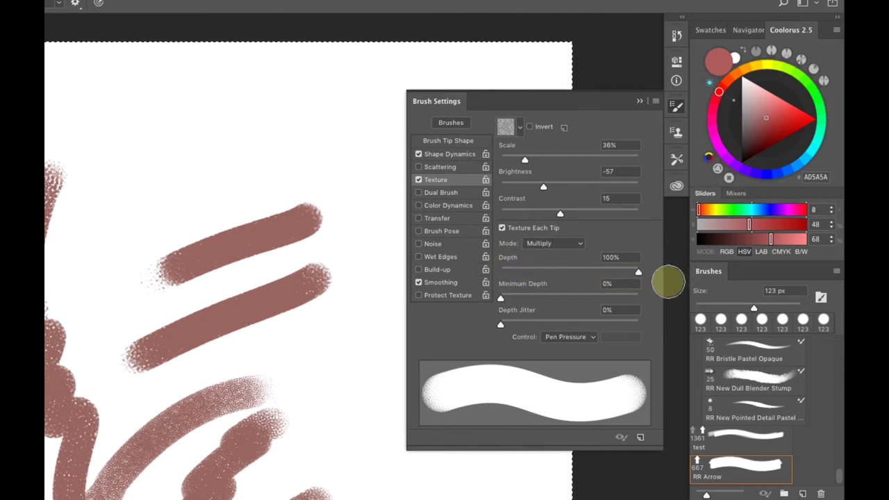
# Set the brush texture scale to 108% and paint two test strokes on the canvas.
pyautogui.moveTo(524, 159)
pyautogui.mouseDown()
pyautogui.moveTo(565, 155)
pyautogui.moveTo(561, 161)
pyautogui.mouseUp()
pyautogui.moveTo(284, 149); pyautogui.dragTo(109, 192)
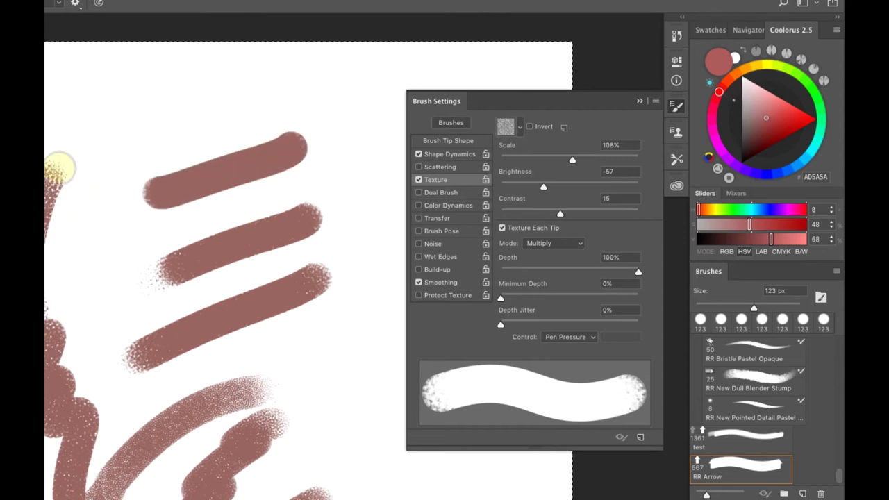
pyautogui.moveTo(84, 127); pyautogui.dragTo(45, 135)
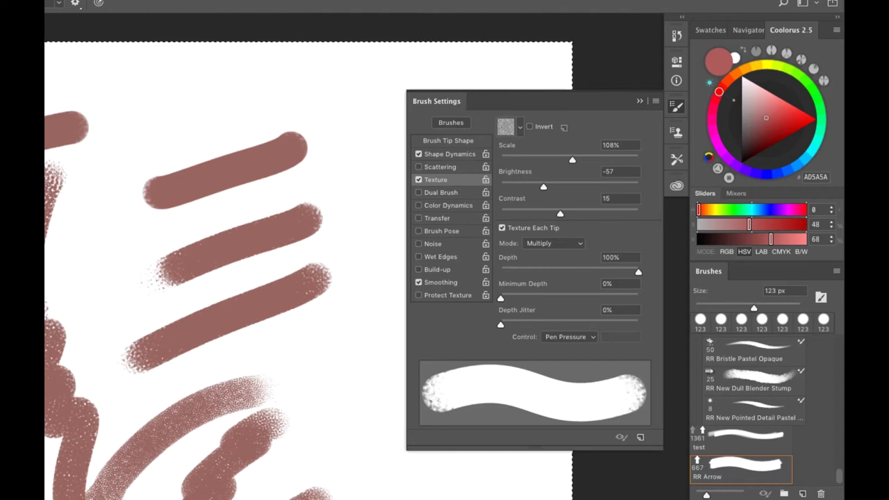
# Change the brush texture's blending mode to Height and lower its depth to 17%.
pyautogui.moveTo(637, 276)
pyautogui.mouseDown()
pyautogui.moveTo(522, 271)
pyautogui.moveTo(547, 271)
pyautogui.mouseUp()
pyautogui.click(554, 247)
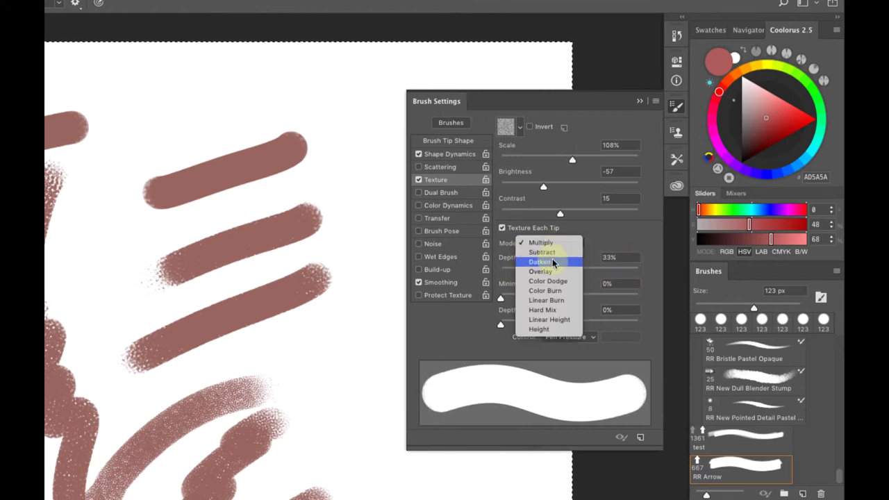
pyautogui.click(556, 309)
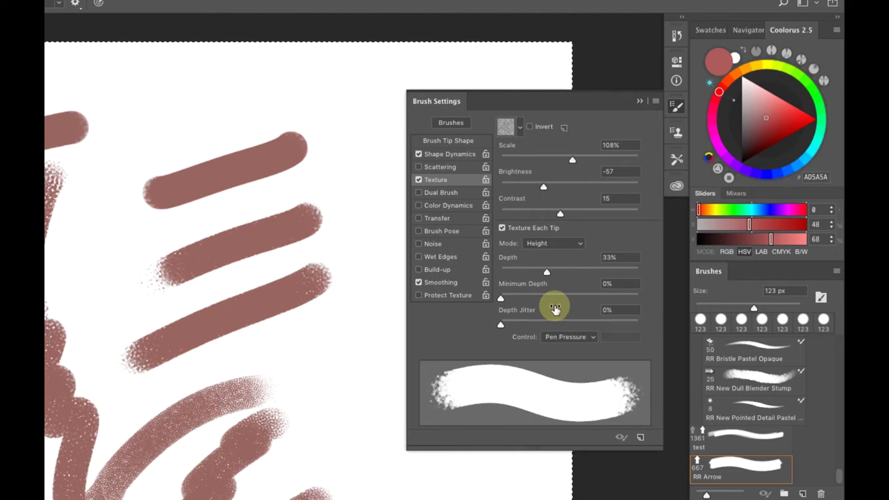
pyautogui.click(564, 242)
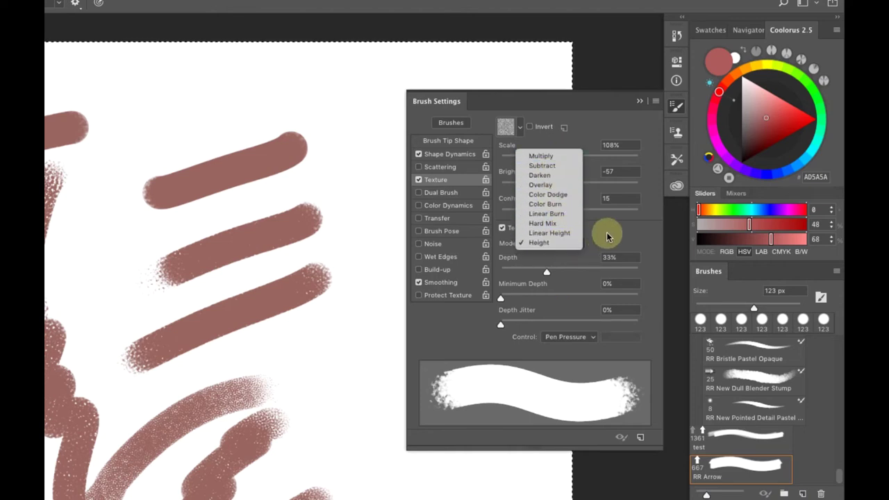
pyautogui.click(627, 230)
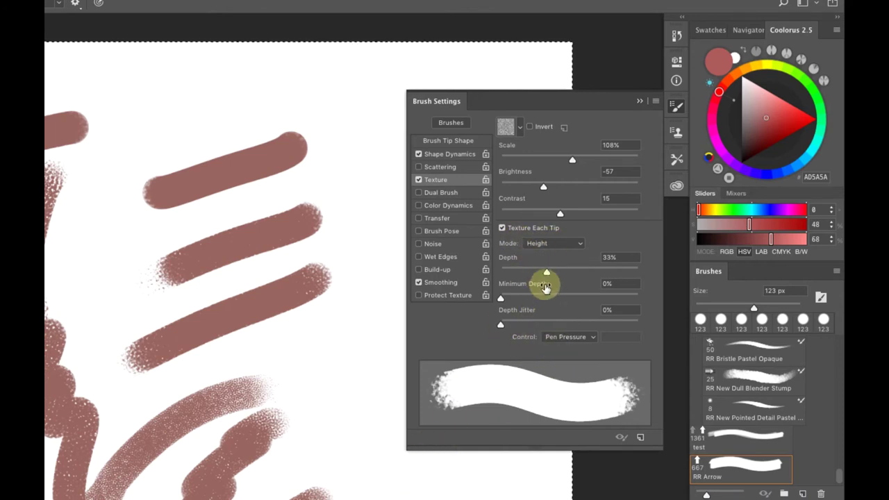
pyautogui.moveTo(548, 272)
pyautogui.mouseDown()
pyautogui.moveTo(627, 264)
pyautogui.moveTo(515, 271)
pyautogui.moveTo(524, 265)
pyautogui.mouseUp()
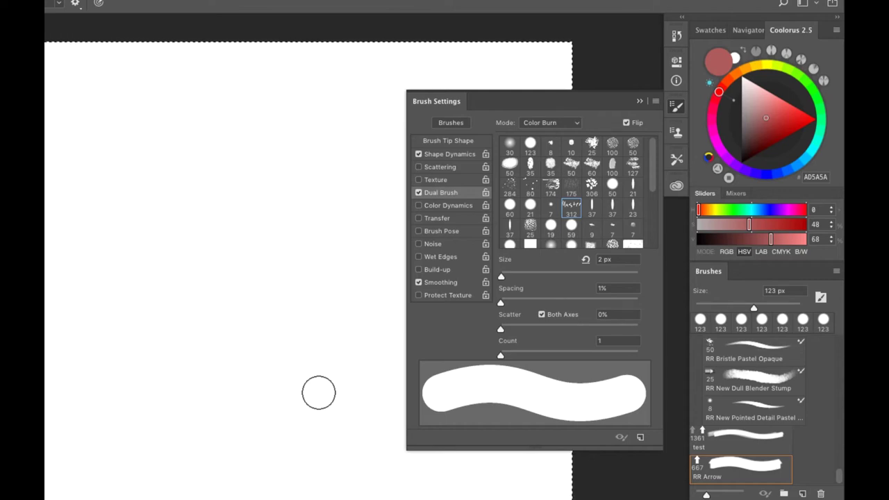
# Paint a solid horizontal test stroke, try the textured 25 px dual brush tip, and enable Transfer.
pyautogui.moveTo(326, 303); pyautogui.dragTo(34, 284)
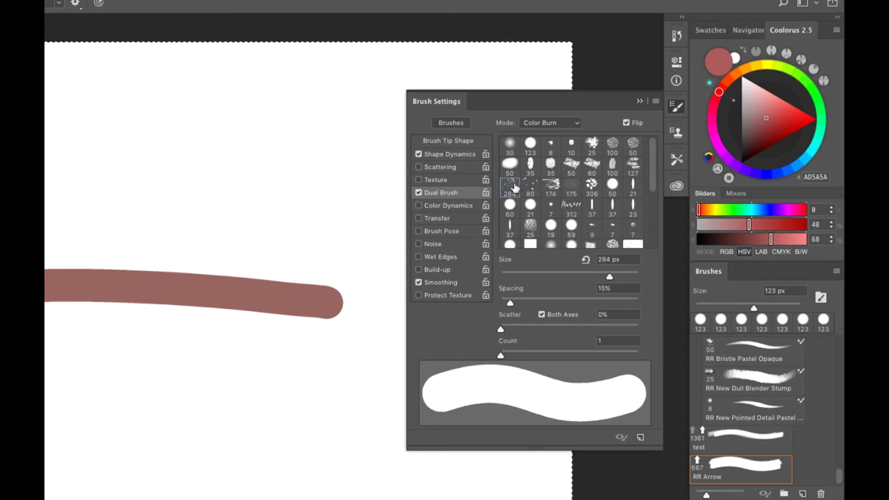
pyautogui.click(530, 229)
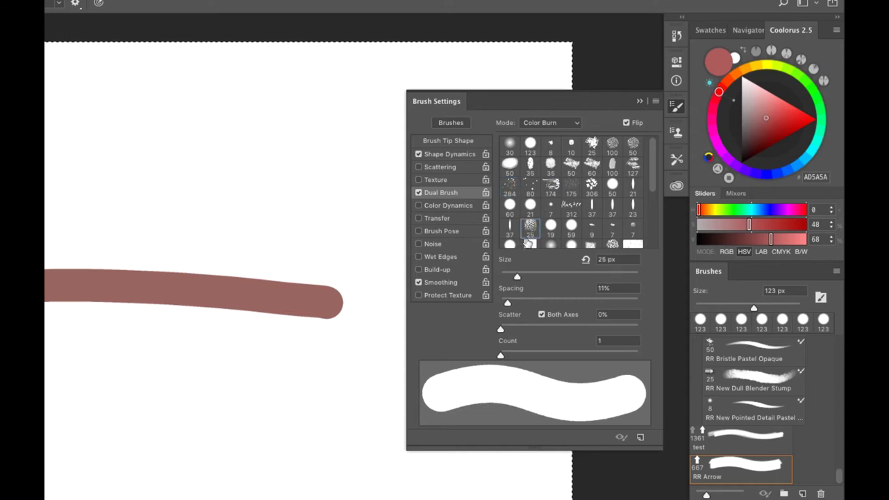
pyautogui.click(419, 218)
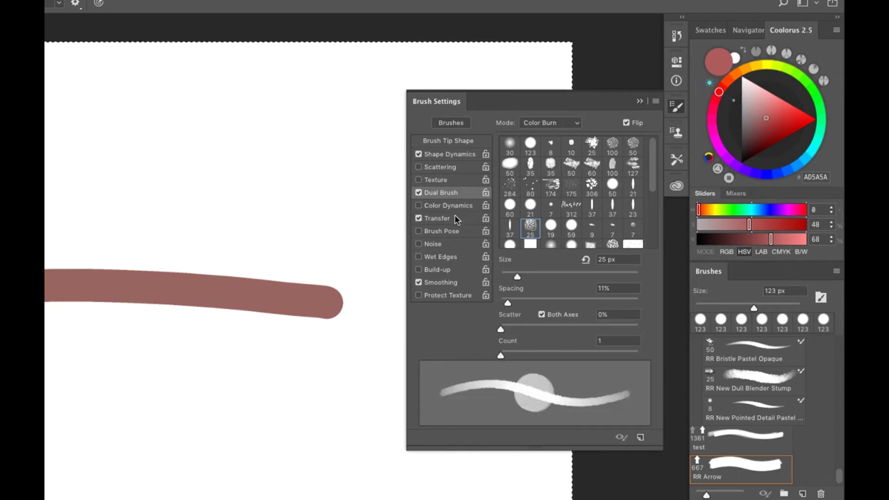
# Choose the 312 px scribble tip for the dual brush and paint two horizontal test strokes.
pyautogui.click(556, 185)
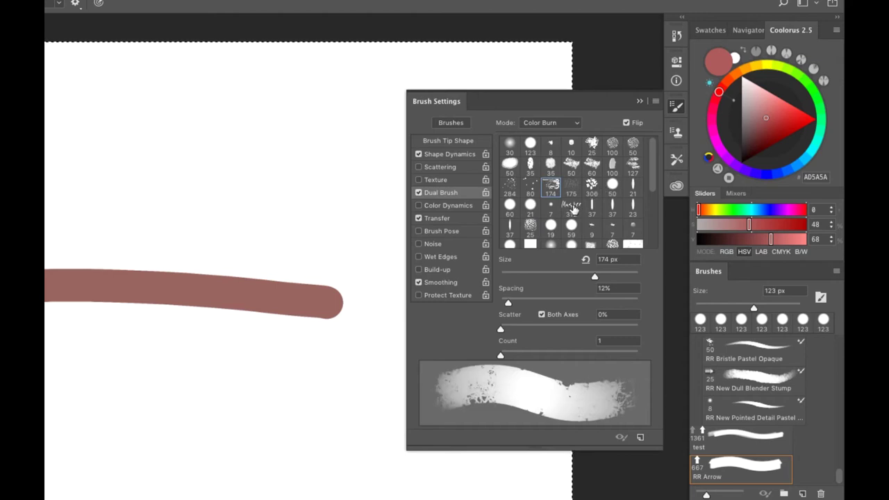
pyautogui.click(572, 206)
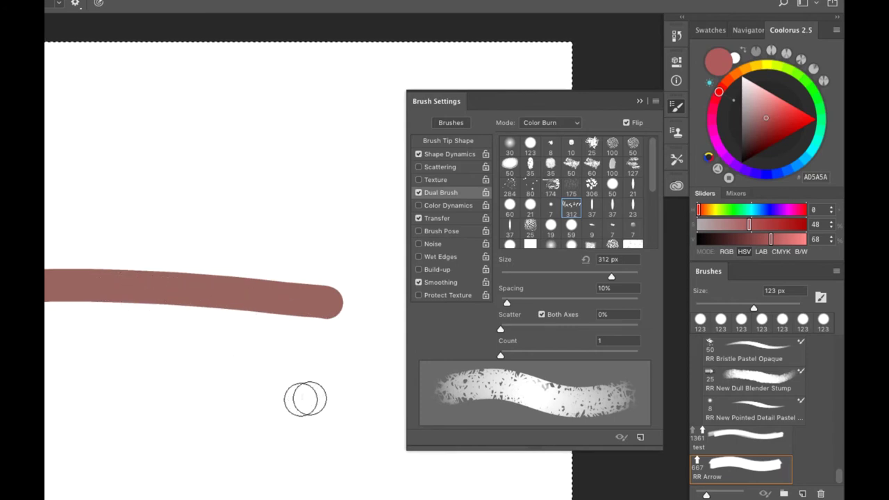
pyautogui.moveTo(305, 399); pyautogui.dragTo(47, 412)
pyautogui.moveTo(365, 461); pyautogui.dragTo(43, 485)
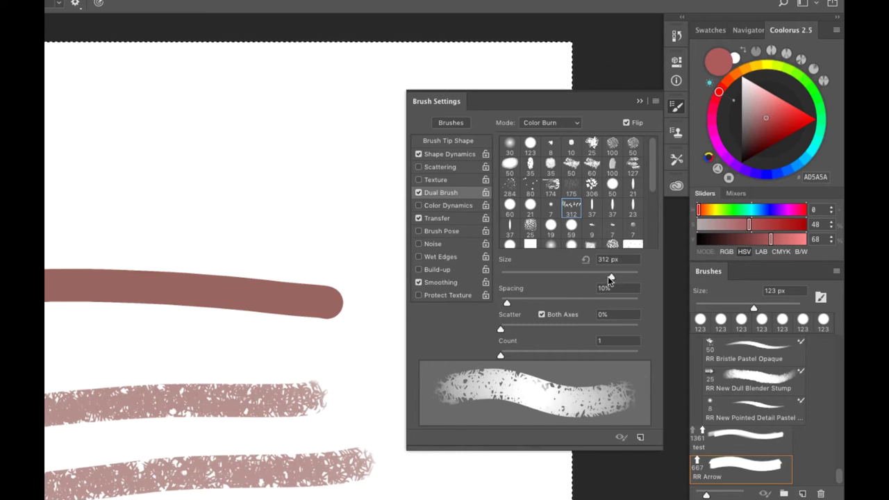
# Try smaller sizes for the dual brush tip and settle on 133 px.
pyautogui.moveTo(610, 277)
pyautogui.mouseDown()
pyautogui.moveTo(517, 276)
pyautogui.moveTo(559, 269)
pyautogui.moveTo(516, 270)
pyautogui.moveTo(535, 270)
pyautogui.moveTo(523, 270)
pyautogui.mouseUp()
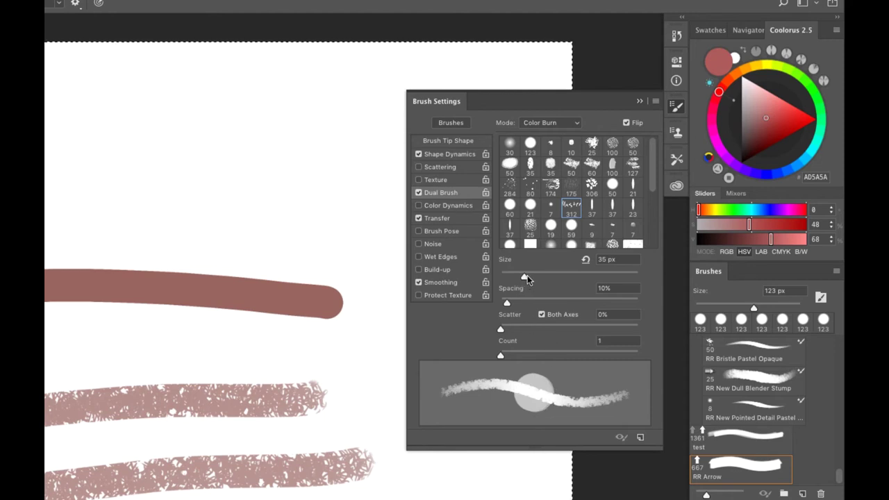
pyautogui.moveTo(527, 275); pyautogui.dragTo(591, 277)
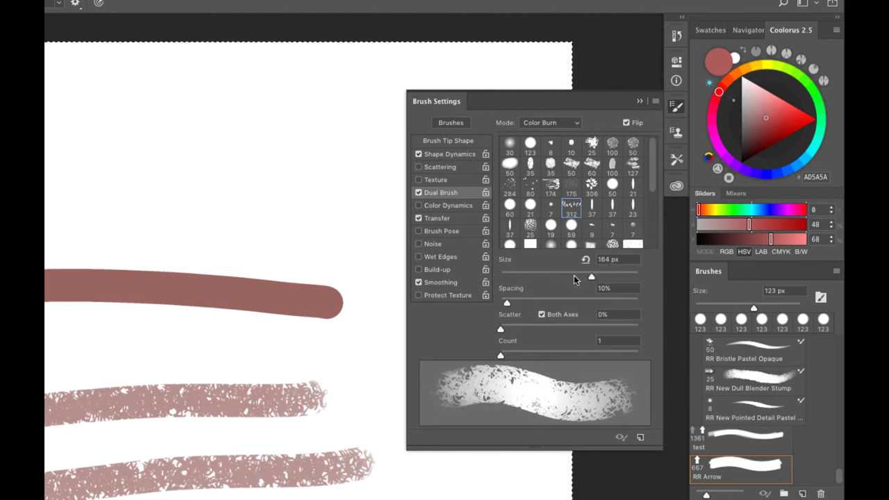
pyautogui.click(576, 274)
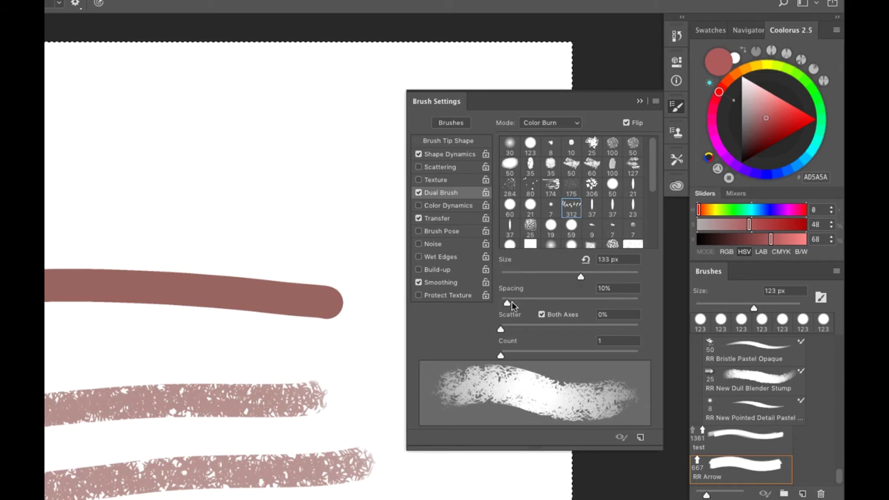
# Set the dual brush spacing to 71% and scatter to 284%, and paint two test strokes above the solid one.
pyautogui.moveTo(510, 303)
pyautogui.mouseDown()
pyautogui.moveTo(583, 304)
pyautogui.moveTo(558, 311)
pyautogui.moveTo(574, 304)
pyautogui.mouseUp()
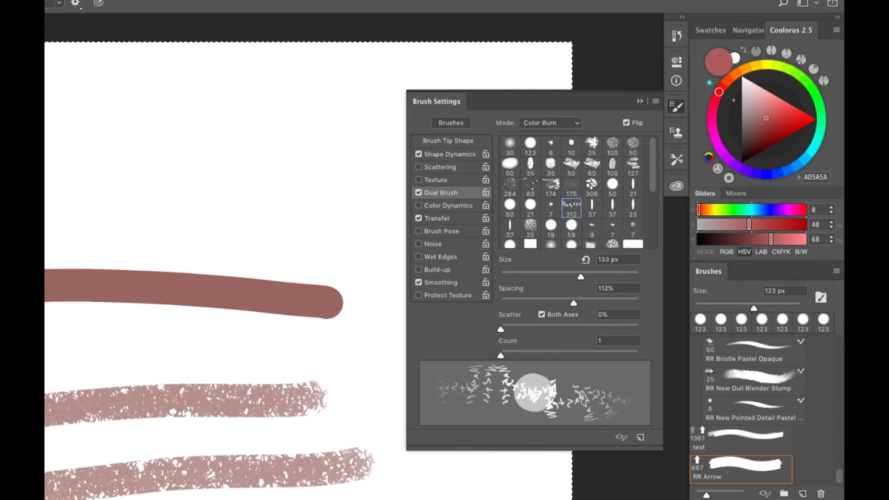
pyautogui.moveTo(572, 306)
pyautogui.mouseDown()
pyautogui.moveTo(626, 301)
pyautogui.moveTo(502, 306)
pyautogui.moveTo(544, 303)
pyautogui.mouseUp()
pyautogui.moveTo(501, 330); pyautogui.dragTo(539, 330)
pyautogui.moveTo(335, 204); pyautogui.dragTo(46, 195)
pyautogui.moveTo(294, 240); pyautogui.dragTo(52, 229)
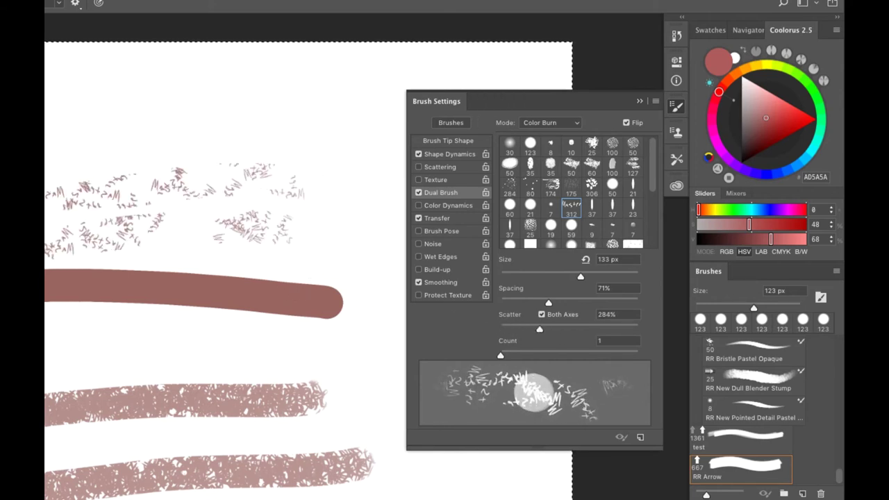
# Raise the dual brush count to 5 and paint test strokes across the upper canvas and around the solid stroke's end.
pyautogui.moveTo(501, 356)
pyautogui.mouseDown()
pyautogui.moveTo(554, 354)
pyautogui.moveTo(534, 351)
pyautogui.mouseUp()
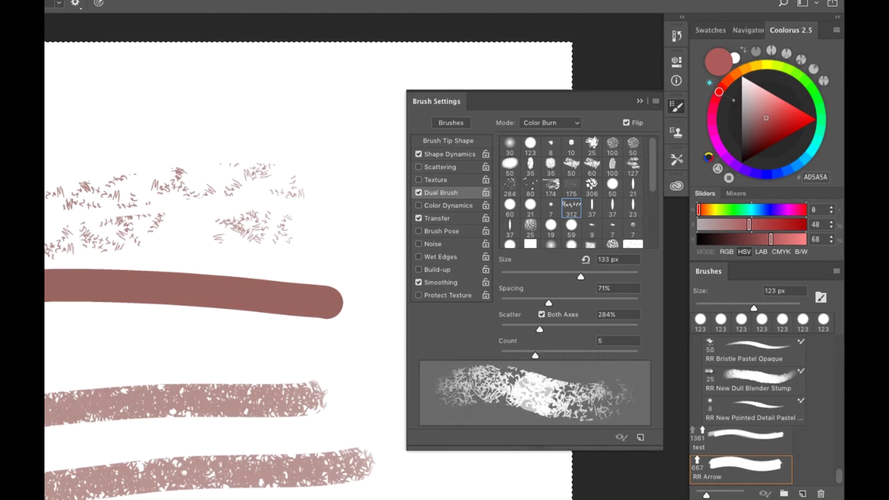
pyautogui.moveTo(334, 147)
pyautogui.mouseDown()
pyautogui.moveTo(211, 123)
pyautogui.moveTo(49, 105)
pyautogui.mouseUp()
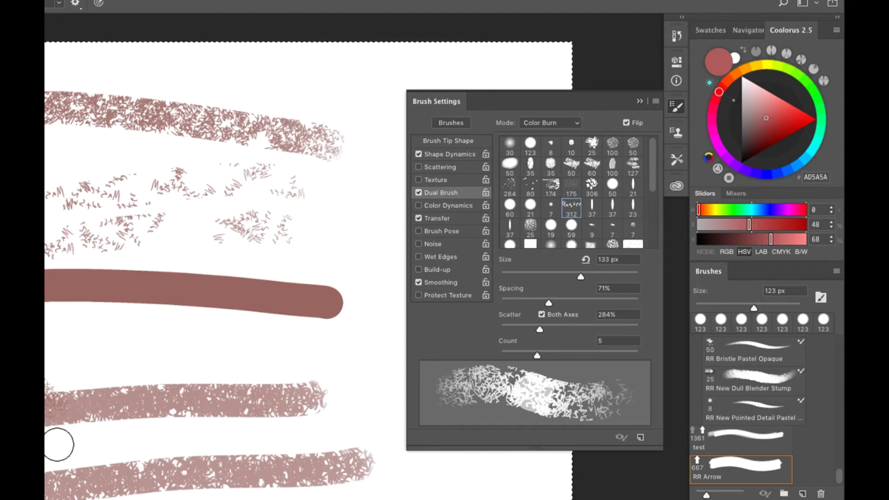
pyautogui.moveTo(347, 233)
pyautogui.mouseDown()
pyautogui.moveTo(342, 328)
pyautogui.moveTo(318, 355)
pyautogui.mouseUp()
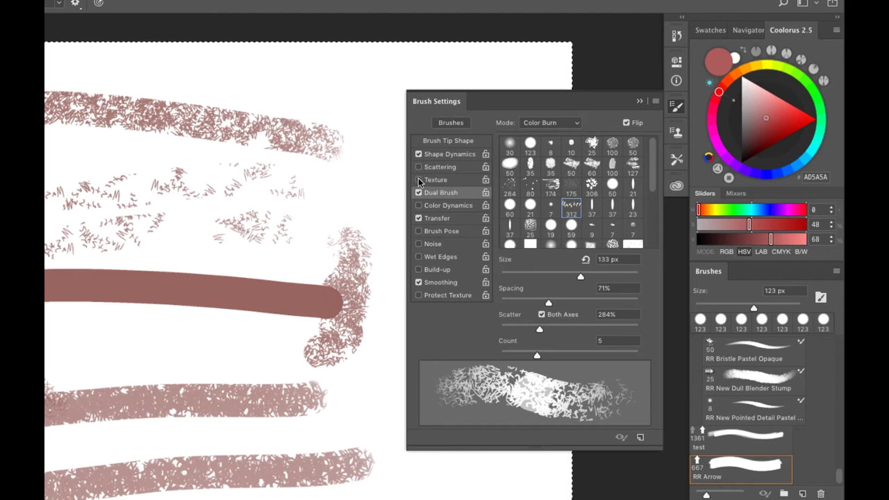
# Enable Texture for the brush and replace its pattern with a soft, cloudy gray one.
pyautogui.click(437, 180)
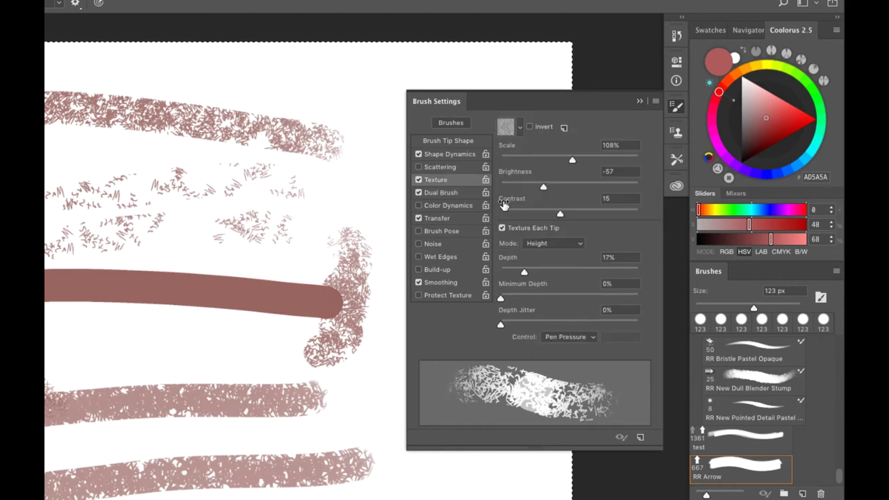
pyautogui.click(506, 127)
pyautogui.moveTo(562, 217); pyautogui.dragTo(562, 180)
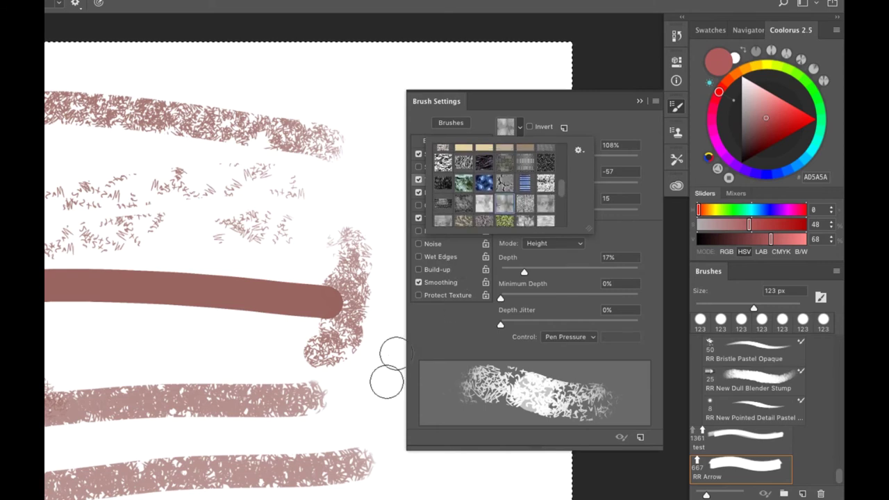
pyautogui.click(347, 338)
# Switch the dual brush to the textured 100 px tip with 81% spacing and 460% scatter, painting test strokes.
pyautogui.click(440, 193)
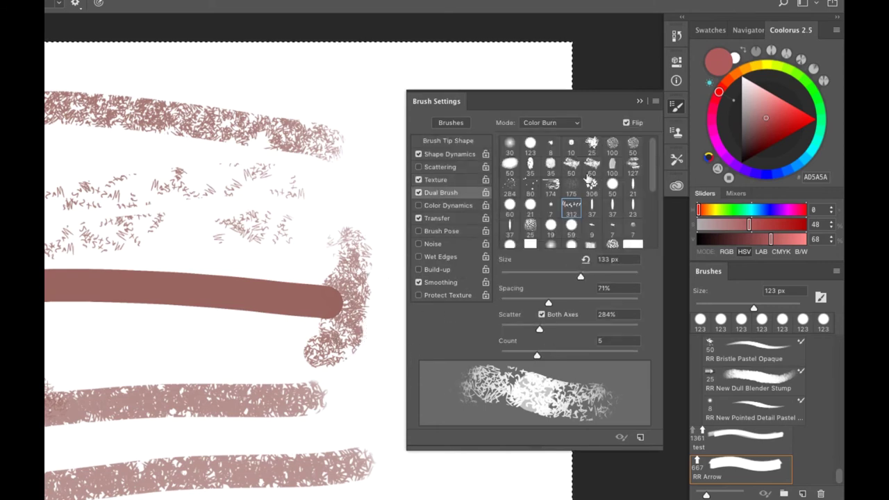
pyautogui.click(610, 146)
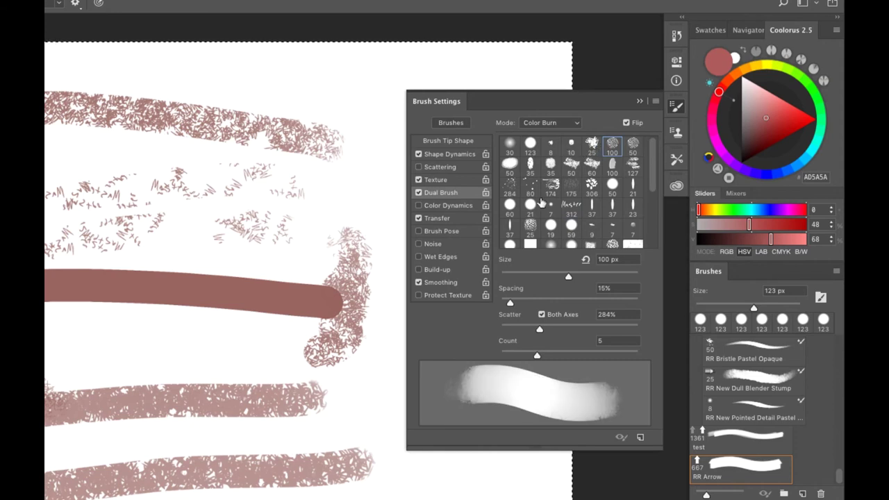
pyautogui.moveTo(444, 467)
pyautogui.mouseDown()
pyautogui.moveTo(476, 466)
pyautogui.moveTo(354, 486)
pyautogui.mouseUp()
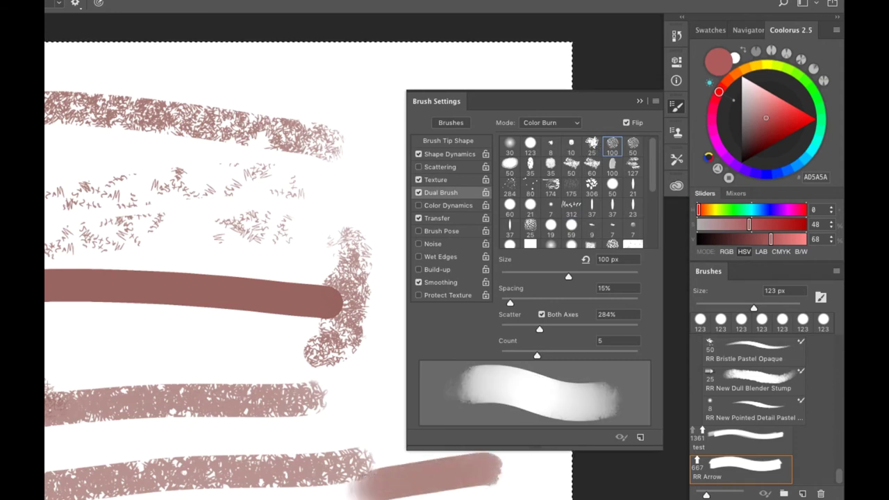
pyautogui.moveTo(510, 303)
pyautogui.mouseDown()
pyautogui.moveTo(560, 303)
pyautogui.moveTo(563, 329)
pyautogui.mouseUp()
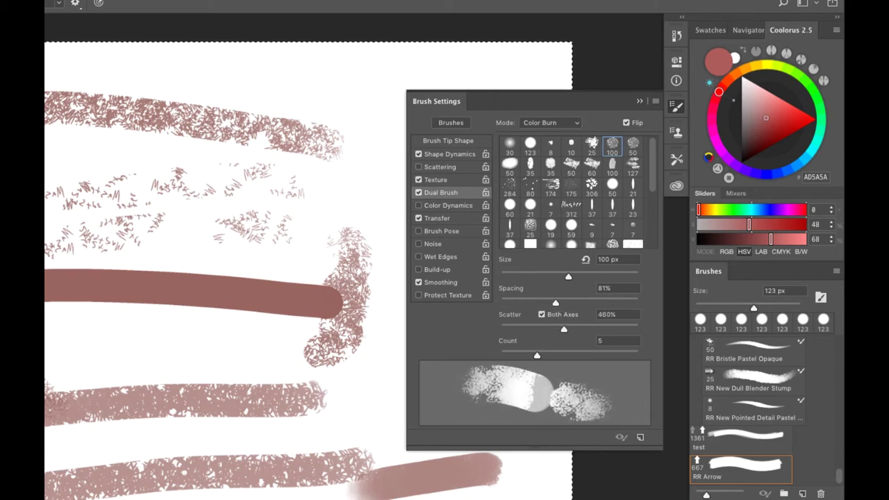
pyautogui.moveTo(149, 441); pyautogui.dragTo(76, 451)
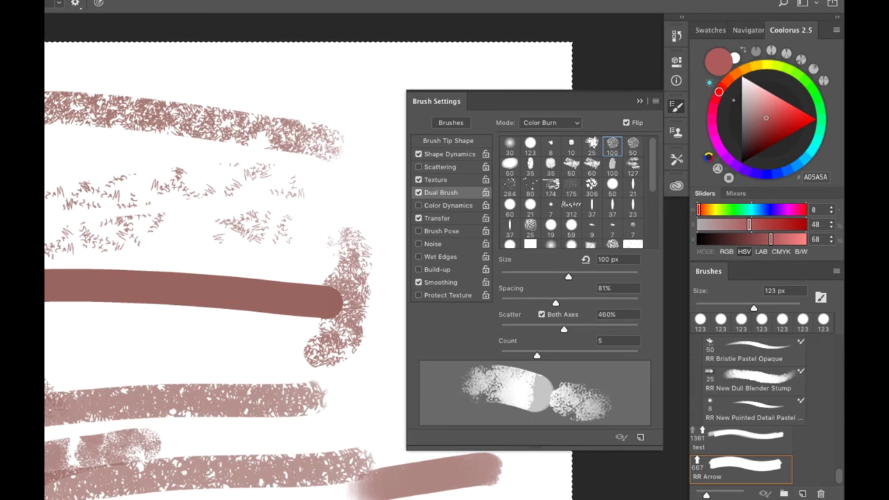
# Choose the 68 px gradient tip for the dual brush, with 48% spacing, 214% scatter and a count of 3.
pyautogui.scroll(-8, 645, 177)
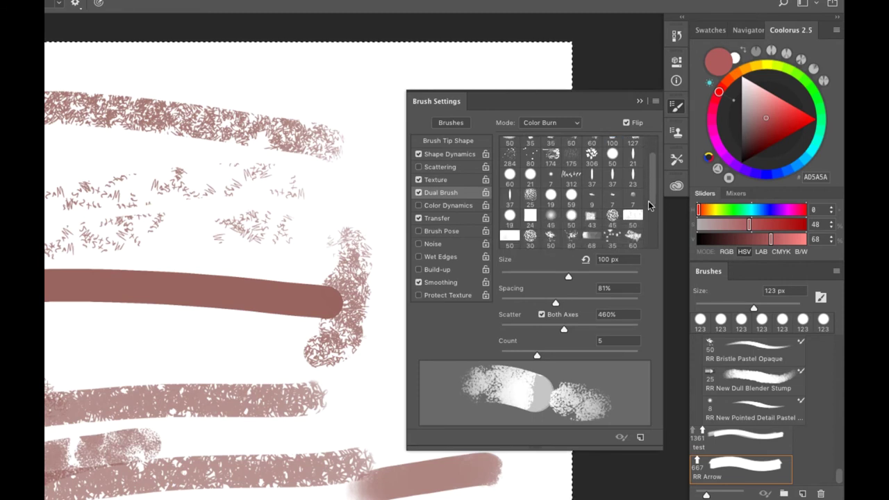
pyautogui.scroll(-1, 595, 211)
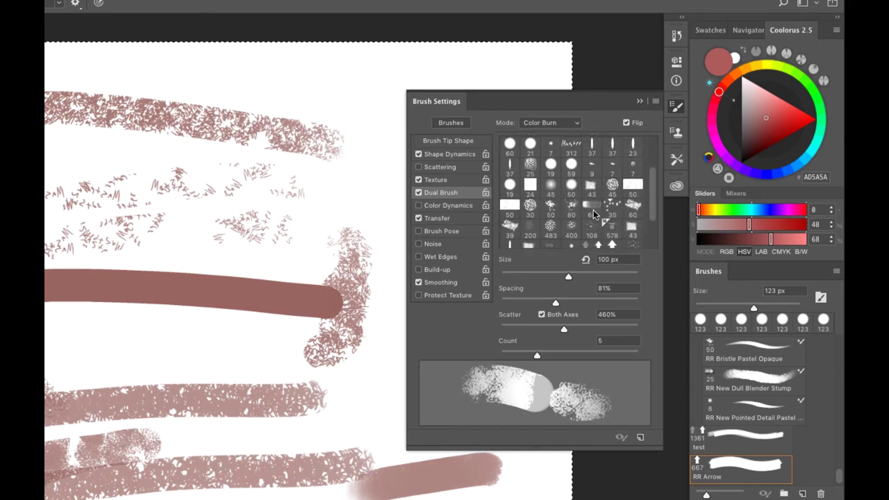
pyautogui.click(592, 209)
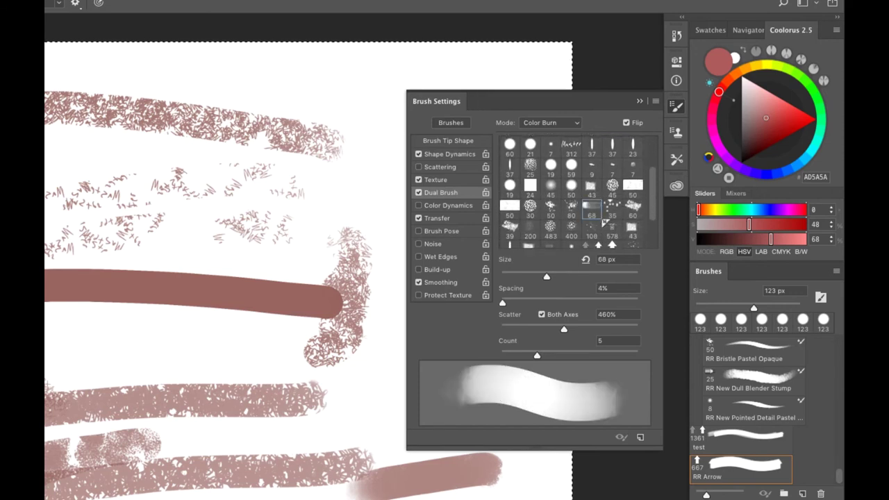
pyautogui.moveTo(502, 303); pyautogui.dragTo(557, 303)
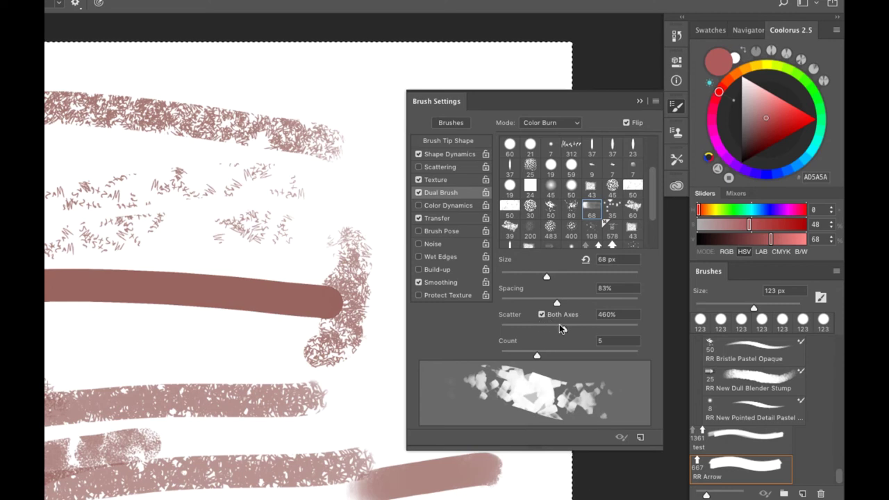
pyautogui.moveTo(563, 328)
pyautogui.mouseDown()
pyautogui.moveTo(530, 328)
pyautogui.moveTo(533, 303)
pyautogui.mouseUp()
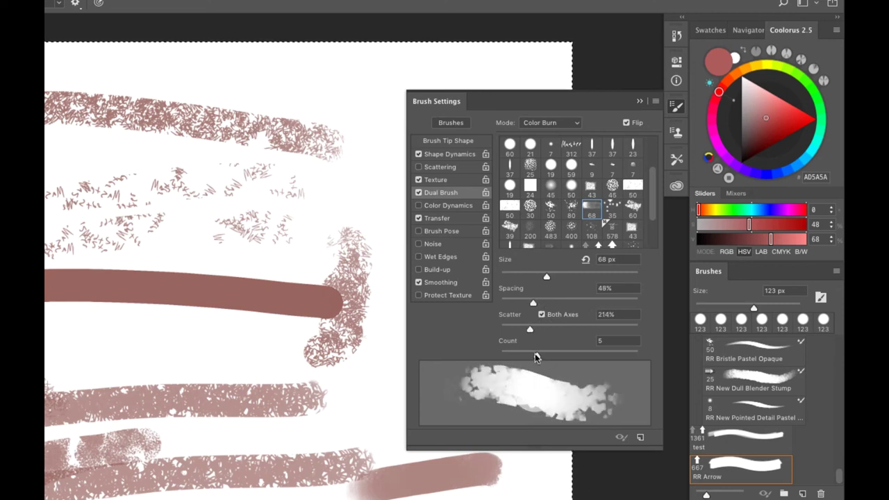
pyautogui.moveTo(537, 355); pyautogui.dragTo(520, 355)
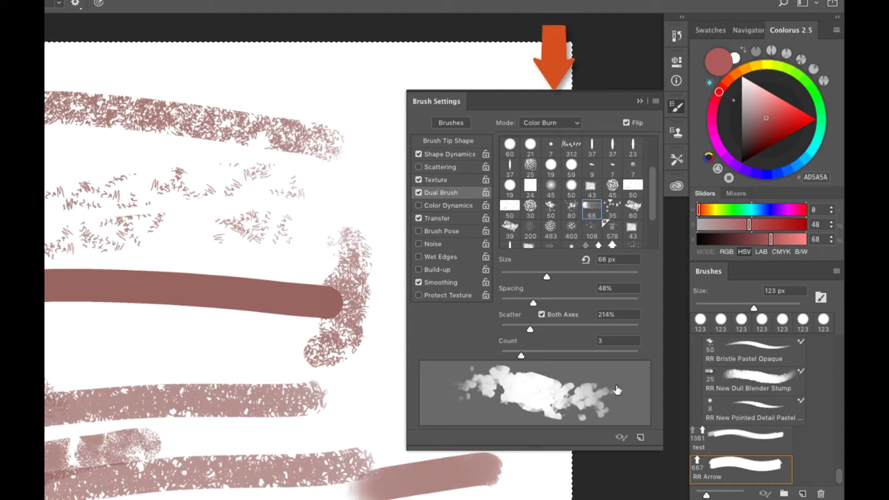
# Paint test strokes below and across the solid stroke with the dual brush mode on Multiply and on Hard Mix.
pyautogui.click(568, 125)
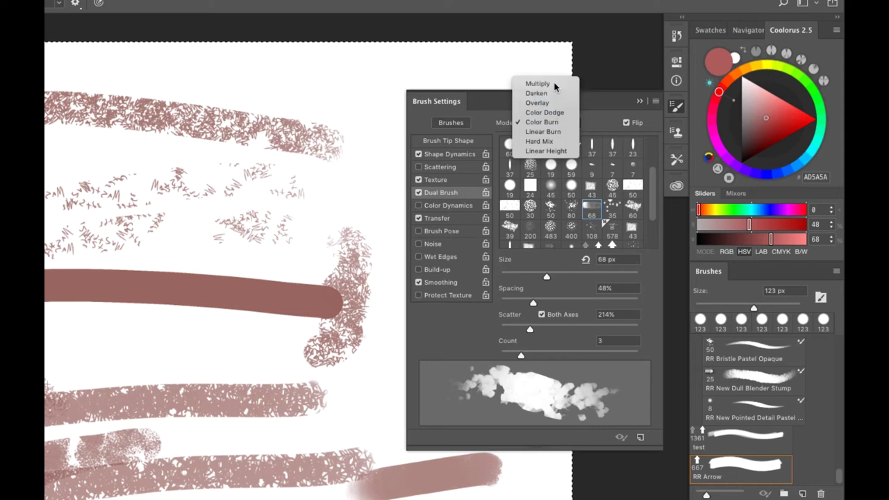
pyautogui.click(553, 84)
pyautogui.moveTo(248, 329)
pyautogui.mouseDown()
pyautogui.moveTo(118, 351)
pyautogui.moveTo(184, 353)
pyautogui.moveTo(283, 335)
pyautogui.moveTo(159, 375)
pyautogui.moveTo(247, 361)
pyautogui.moveTo(139, 416)
pyautogui.mouseUp()
pyautogui.click(550, 122)
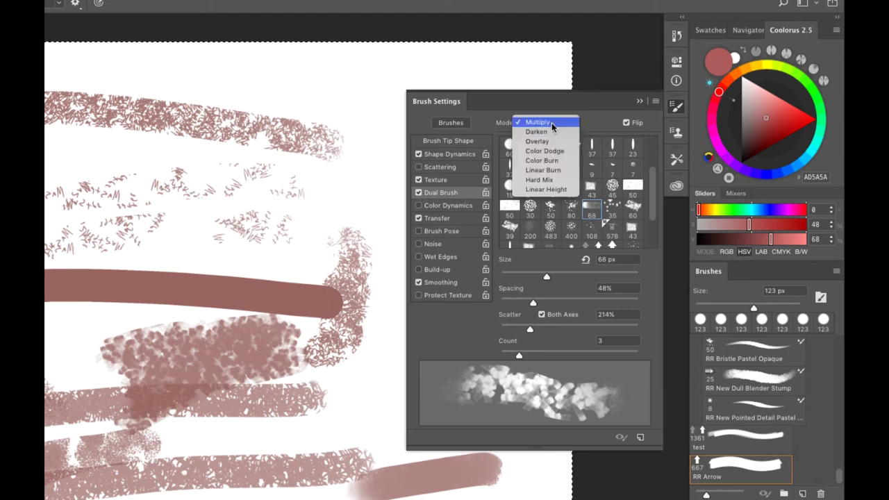
pyautogui.click(555, 179)
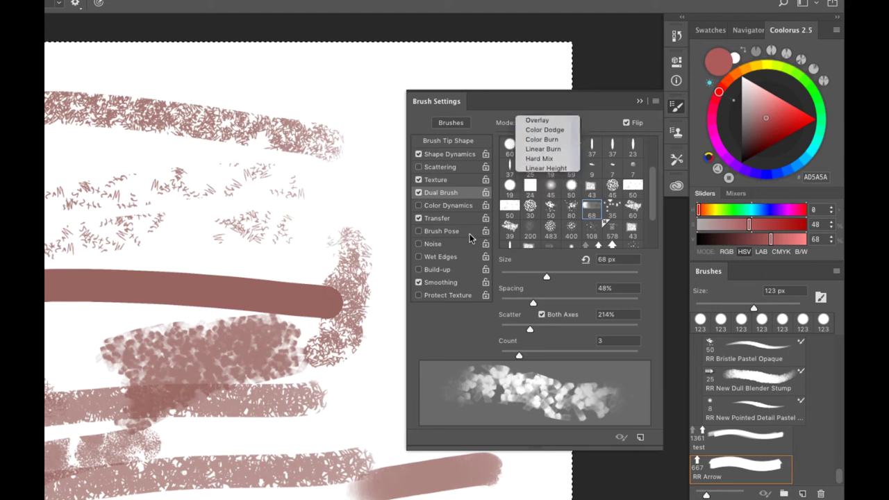
pyautogui.moveTo(172, 305)
pyautogui.mouseDown()
pyautogui.moveTo(196, 271)
pyautogui.moveTo(193, 280)
pyautogui.moveTo(341, 209)
pyautogui.mouseUp()
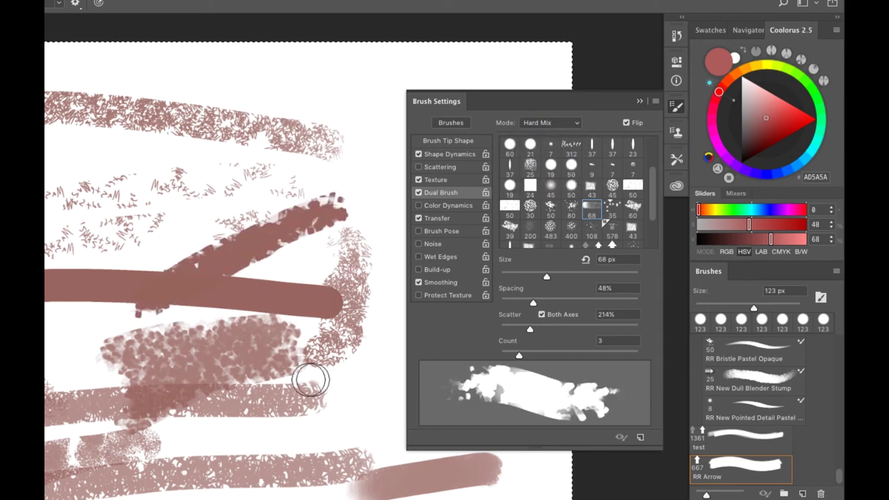
# Return the dual brush mode to Color Burn, paint one diagonal test stroke, and clear the canvas.
pyautogui.click(552, 125)
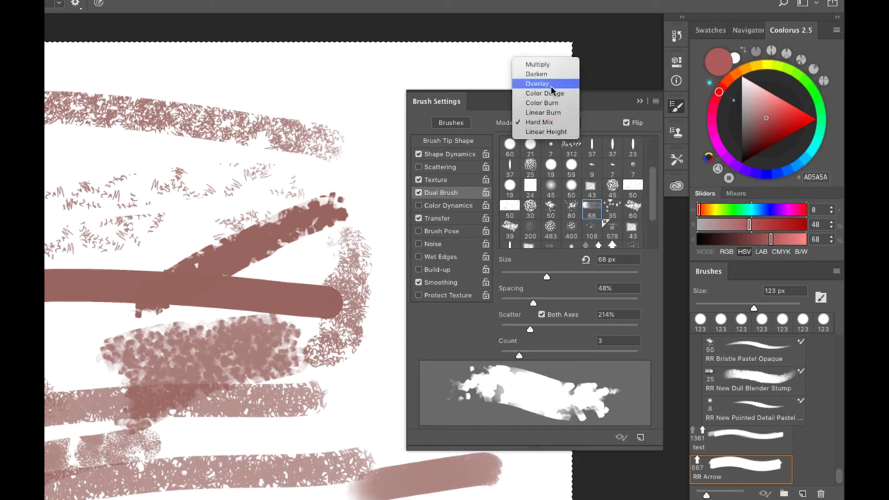
pyautogui.click(552, 104)
pyautogui.moveTo(338, 400); pyautogui.dragTo(188, 496)
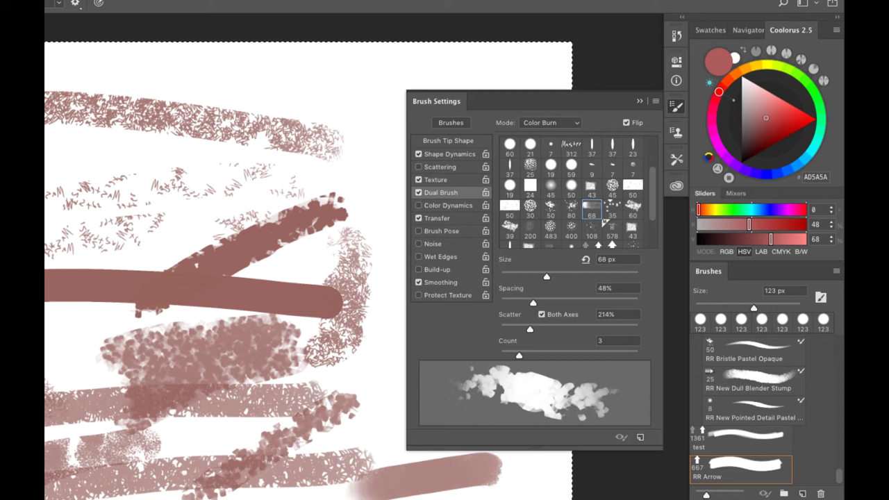
pyautogui.press('Delete')
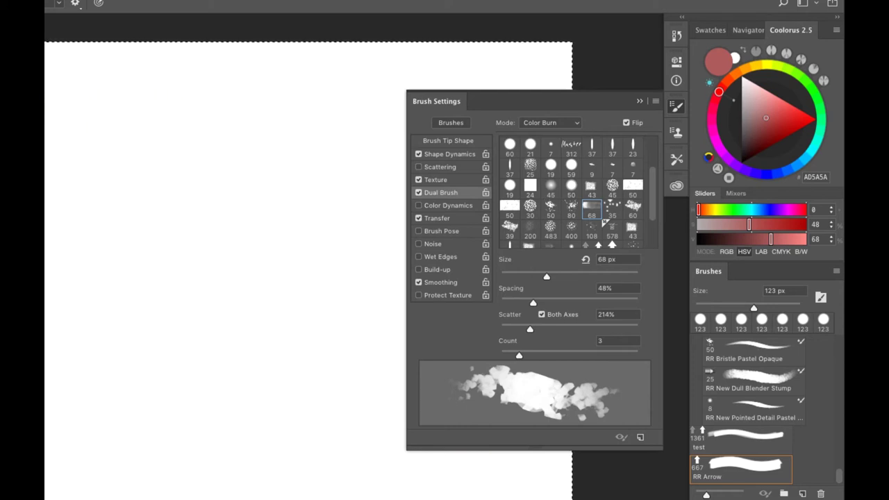
# Enable Color Dynamics for the round brush and turn off Texture, Dual Brush and Shape Dynamics.
pyautogui.click(419, 206)
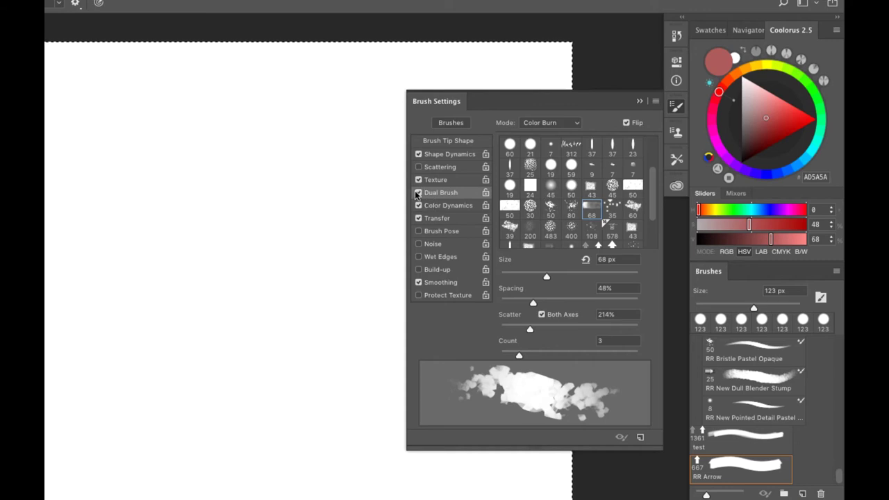
pyautogui.click(418, 193)
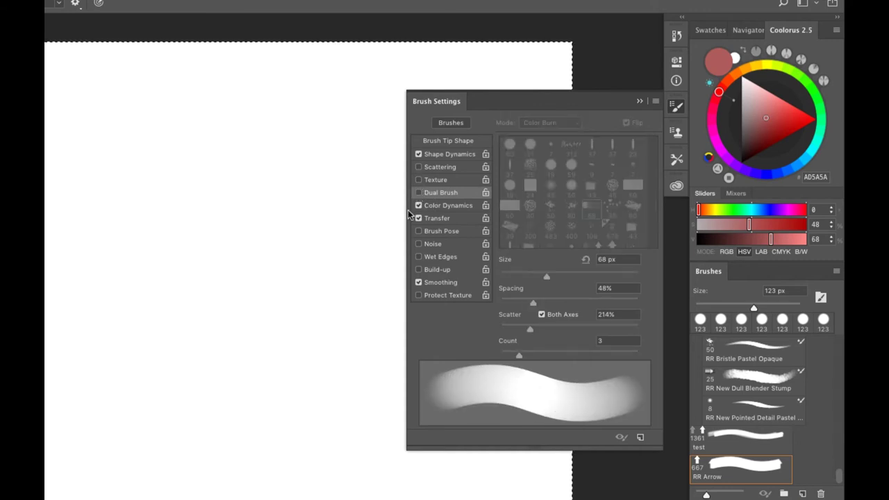
pyautogui.click(467, 205)
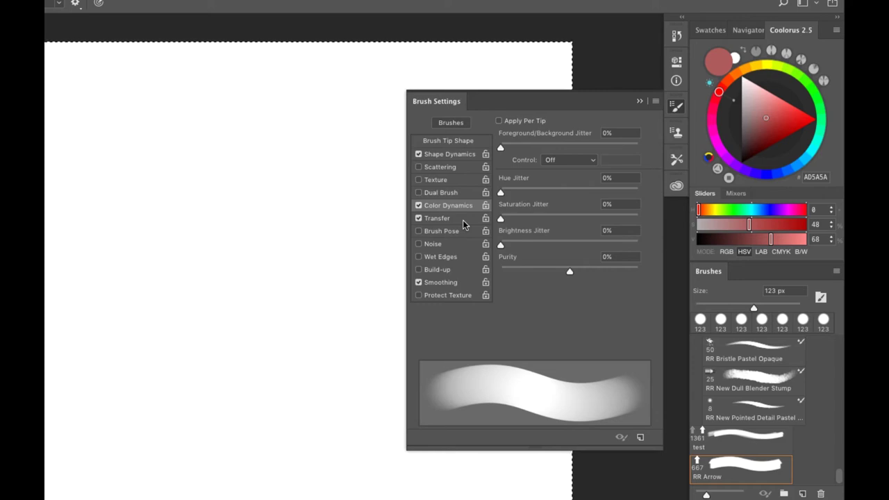
pyautogui.click(418, 167)
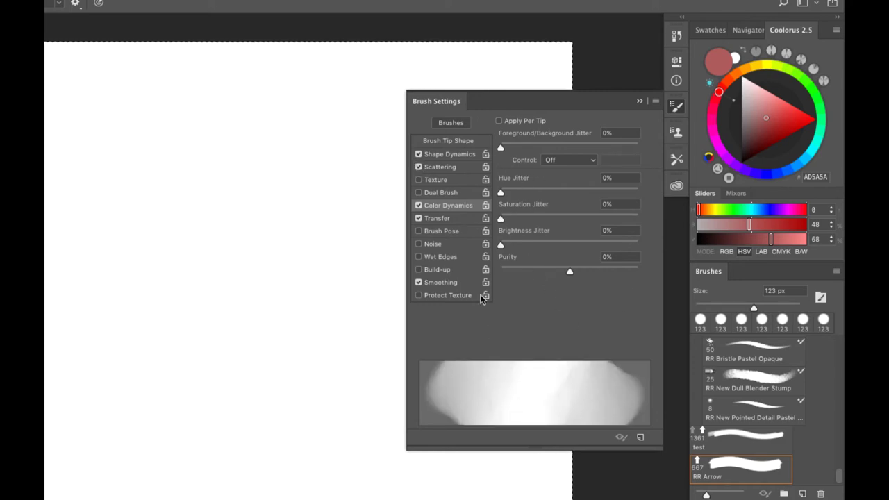
pyautogui.click(419, 168)
pyautogui.click(418, 154)
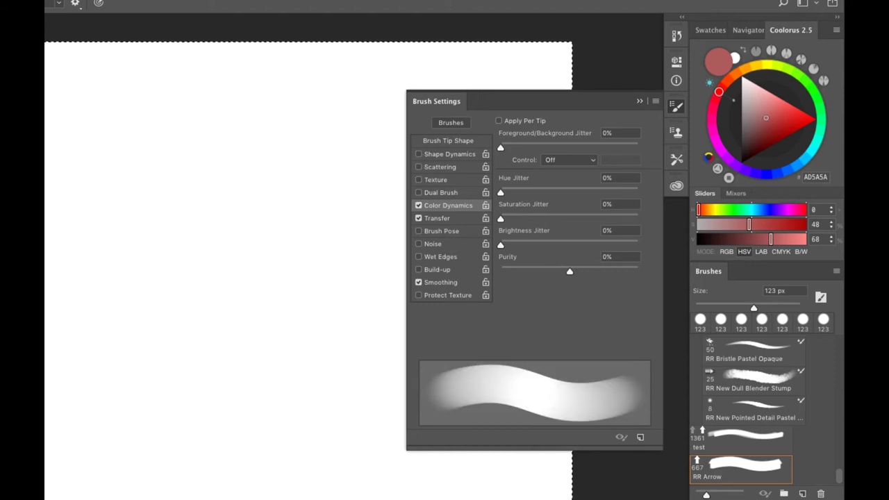
# Bring the gray leaf image back onto the canvas.
pyautogui.click(232, 383)
pyautogui.press('Delete')
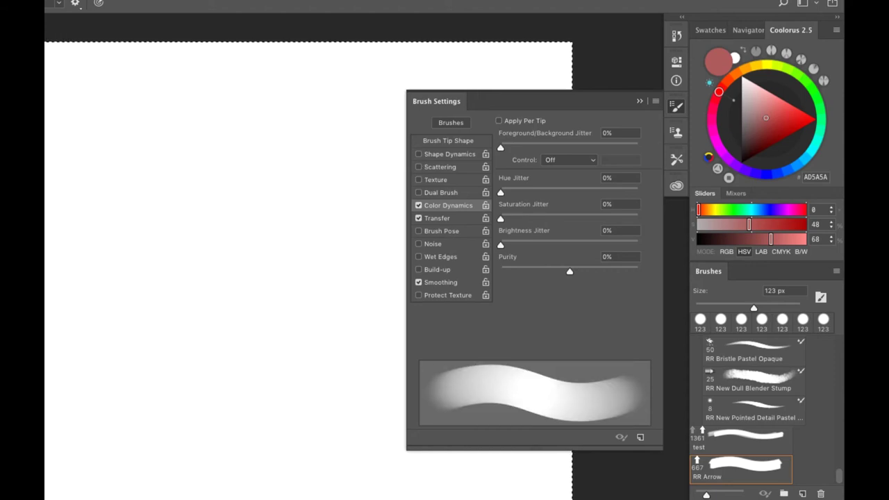
pyautogui.hotkey('ctrl', 'z')
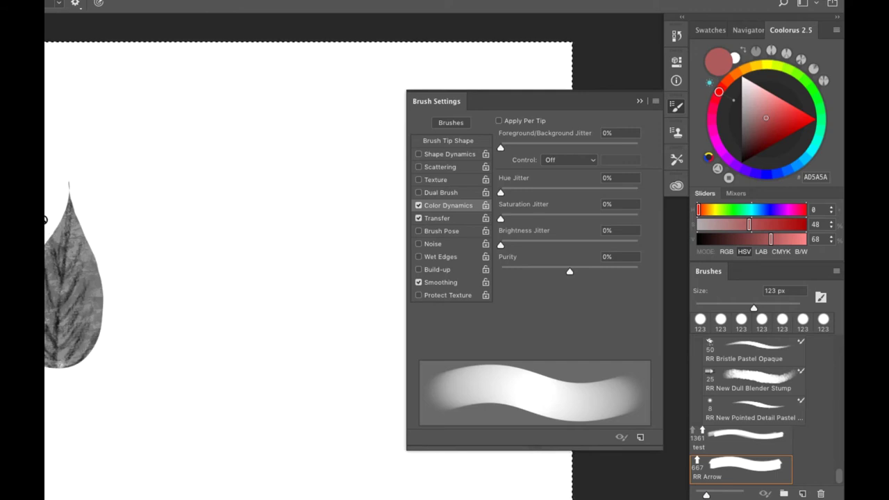
# Select the leaf with a rectangular marquee and define it as a brush named "RR leaf test".
pyautogui.press('m')
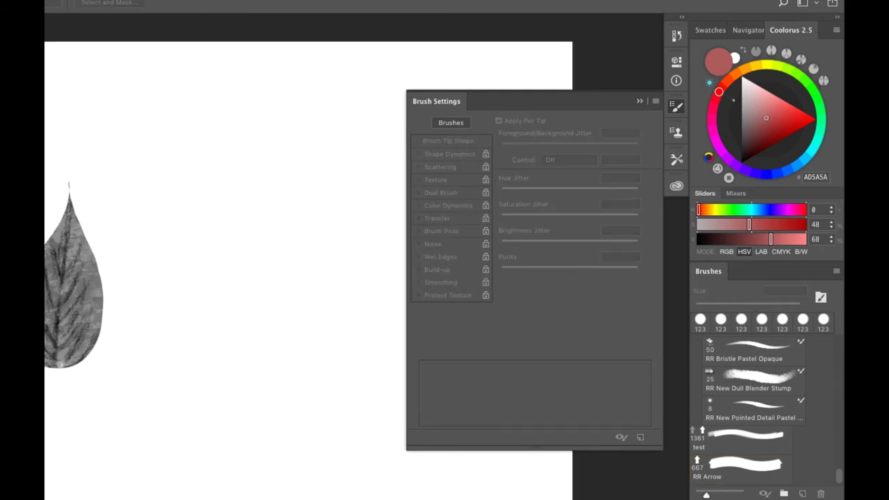
pyautogui.moveTo(45, 153); pyautogui.dragTo(153, 414)
pyautogui.hotkey('ctrl', 'alt', 'b')
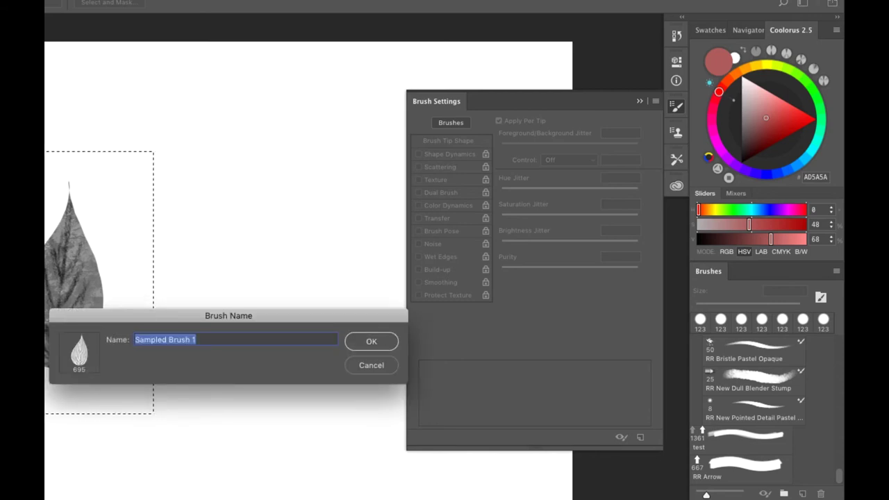
pyautogui.write('RR le')
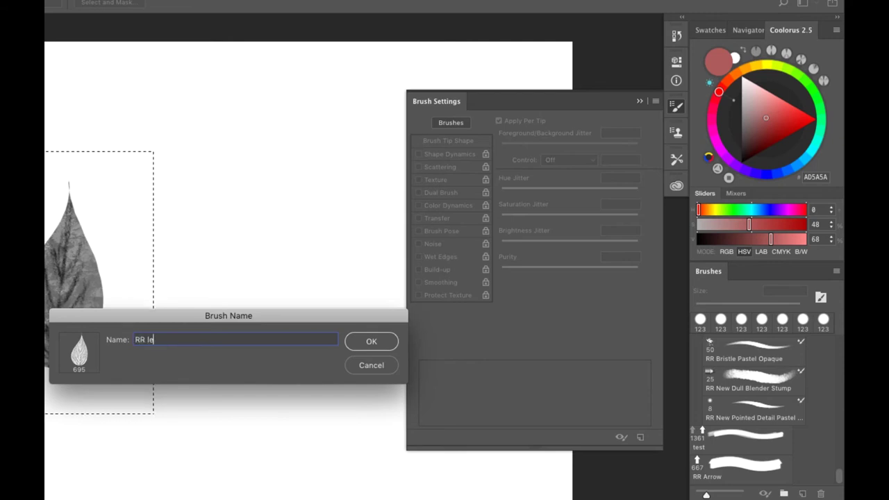
pyautogui.write('af test')
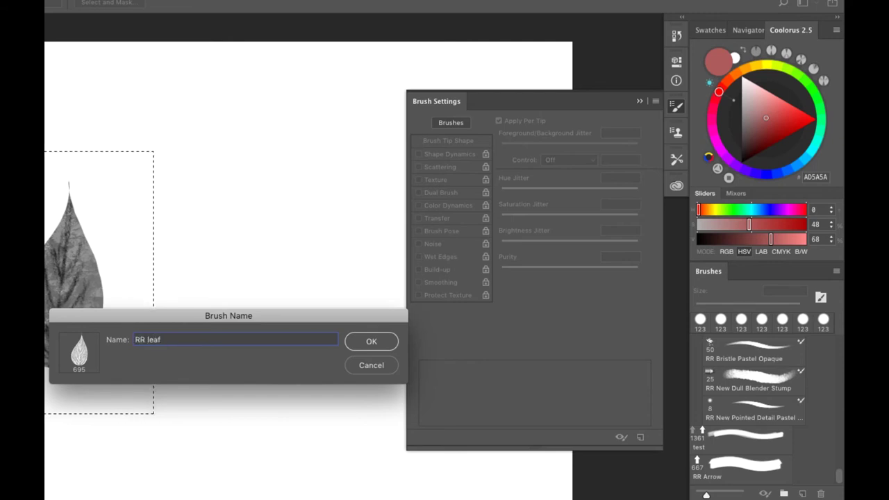
pyautogui.click(371, 340)
# Clear the leaf image from the canvas and give the leaf brush a 505 px size and 51% spacing.
pyautogui.press('super+d')
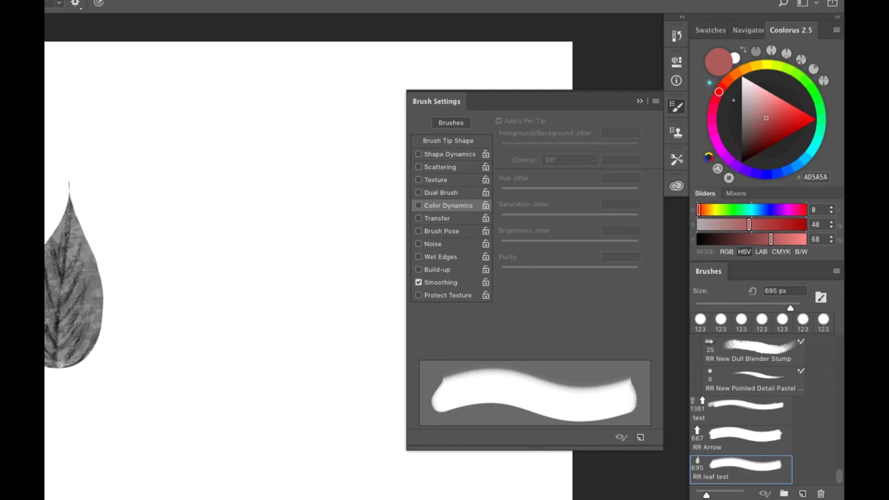
pyautogui.press('BackSpace')
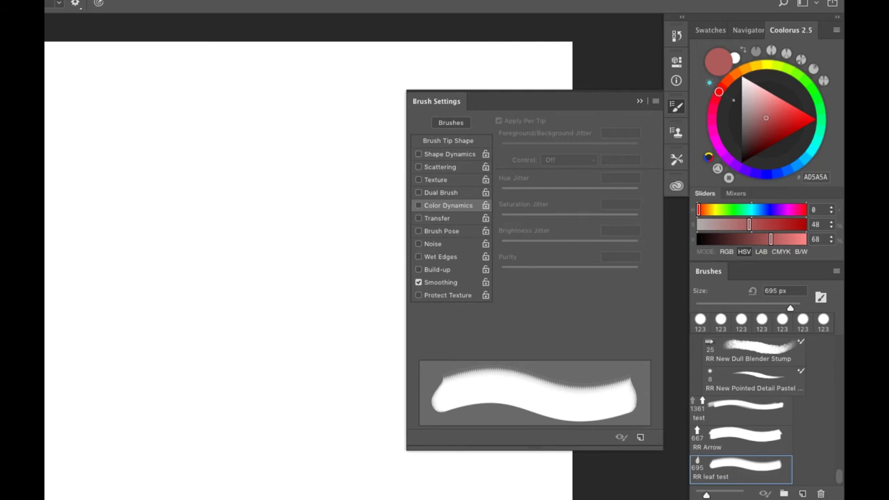
pyautogui.click(481, 143)
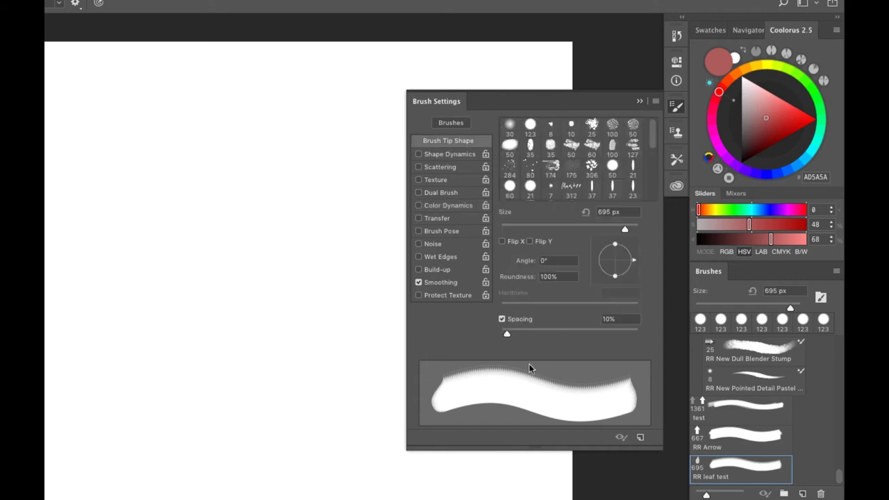
pyautogui.moveTo(507, 331)
pyautogui.mouseDown()
pyautogui.moveTo(554, 332)
pyautogui.moveTo(535, 334)
pyautogui.mouseUp()
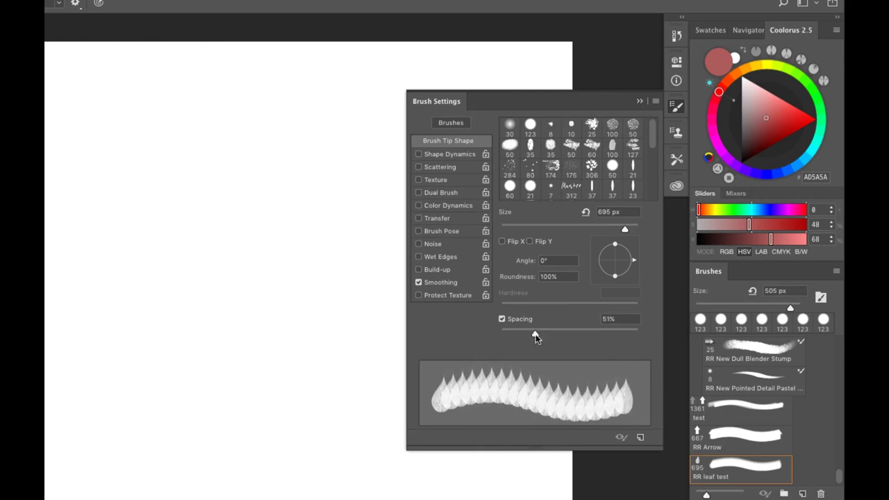
# Enable Scattering for the leaf brush at 144% scatter and paint test leaves on the lower canvas.
pyautogui.click(434, 167)
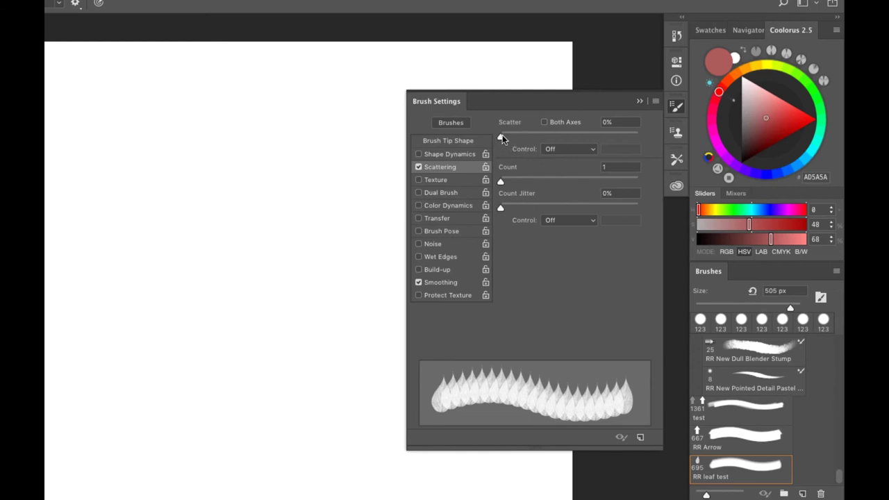
pyautogui.moveTo(500, 135); pyautogui.dragTo(520, 136)
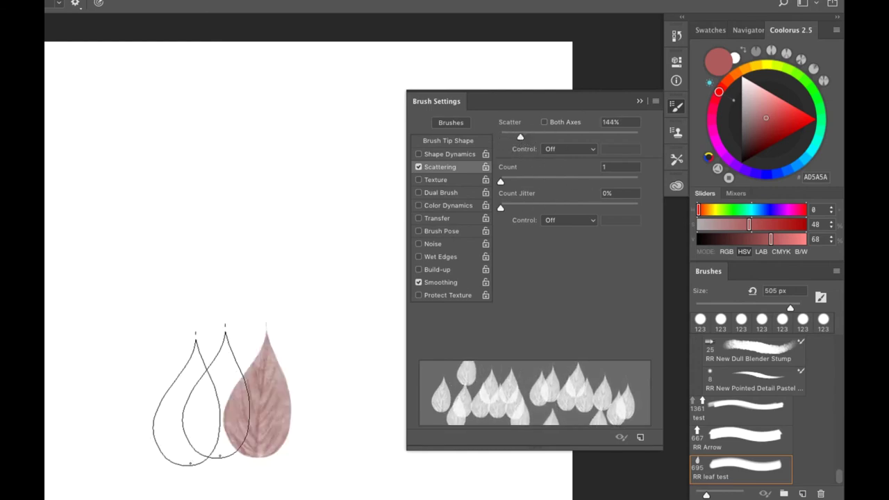
pyautogui.moveTo(201, 400); pyautogui.dragTo(139, 389)
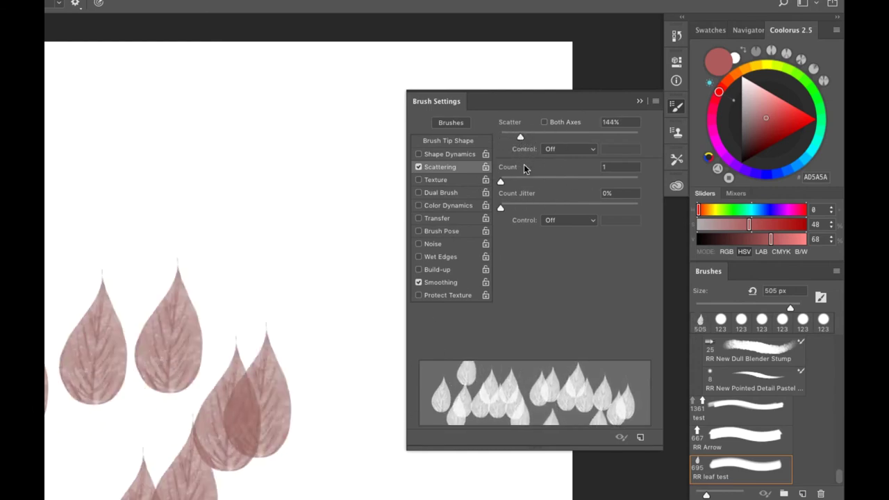
# Reduce the leaf brush to 323 px, enable Shape Dynamics with 34% angle jitter, and paint test leaves across the canvas.
pyautogui.moveTo(248, 162); pyautogui.dragTo(224, 163)
pyautogui.click(449, 153)
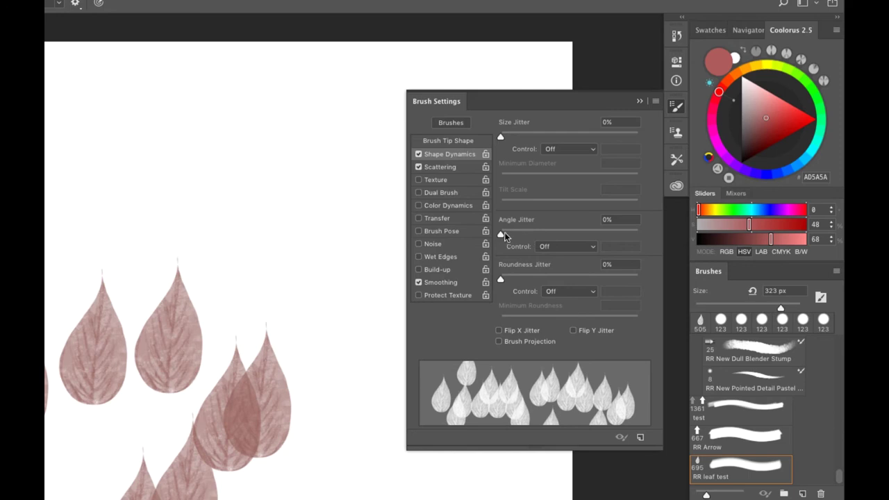
pyautogui.moveTo(502, 234); pyautogui.dragTo(548, 235)
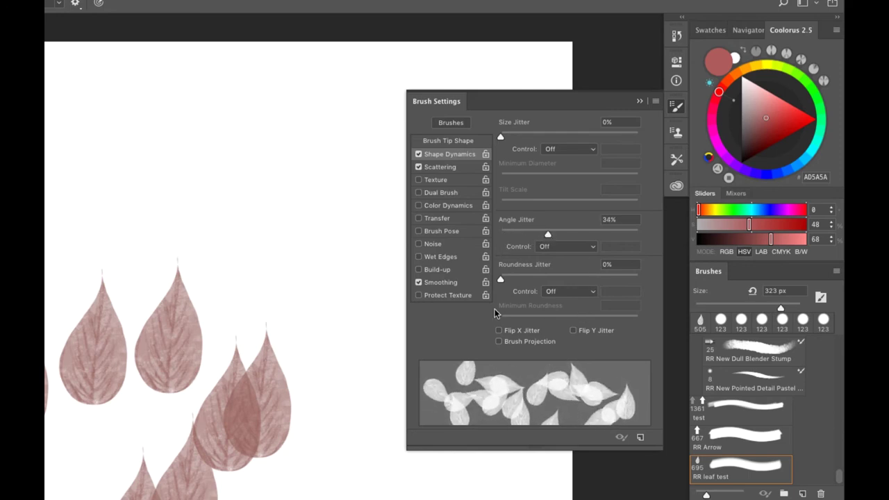
pyautogui.moveTo(229, 222)
pyautogui.mouseDown()
pyautogui.moveTo(207, 203)
pyautogui.moveTo(254, 278)
pyautogui.moveTo(148, 182)
pyautogui.moveTo(302, 192)
pyautogui.moveTo(179, 308)
pyautogui.moveTo(254, 28)
pyautogui.moveTo(218, 370)
pyautogui.moveTo(199, 150)
pyautogui.moveTo(101, 480)
pyautogui.mouseUp()
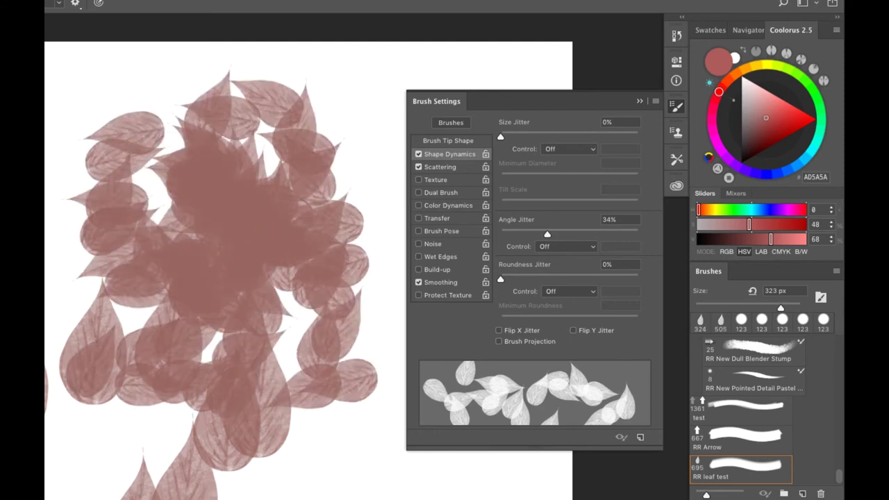
pyautogui.moveTo(40, 209); pyautogui.dragTo(41, 243)
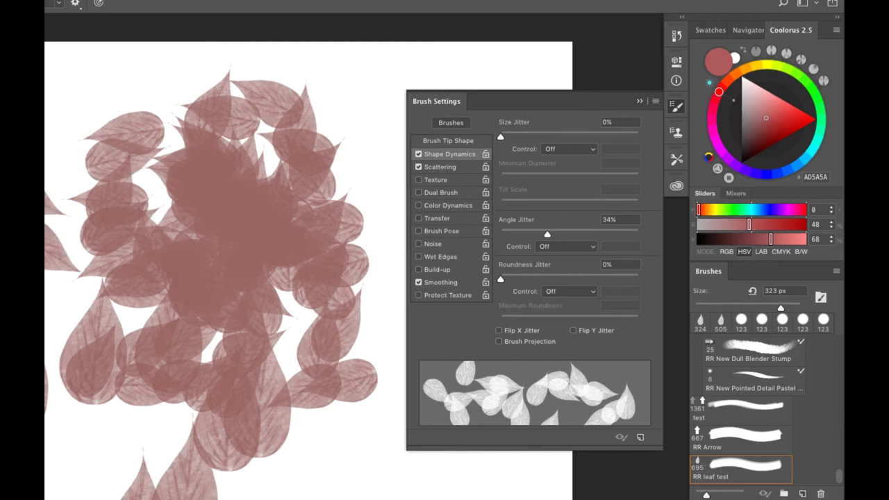
# On a cleared canvas, paint test leaves with angle jitter set to 51% and roundness jitter set to 74%.
pyautogui.hotkey('ctrl', 'a')
pyautogui.press('Delete')
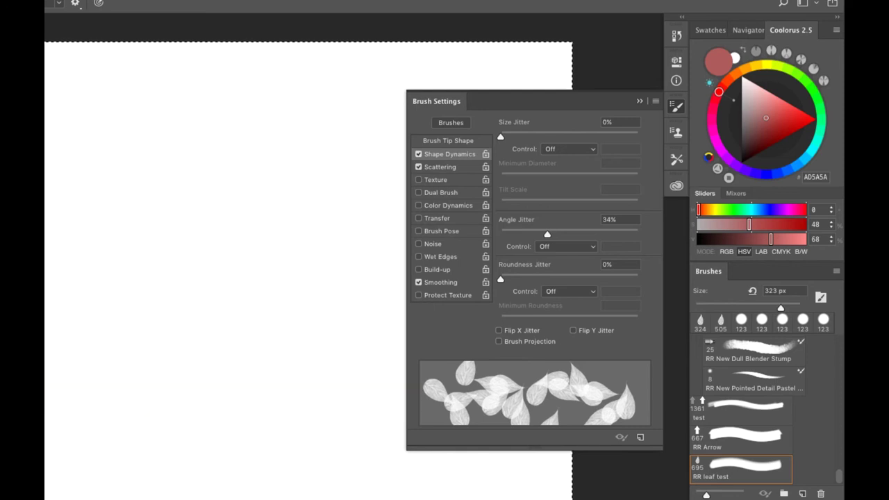
pyautogui.click(570, 246)
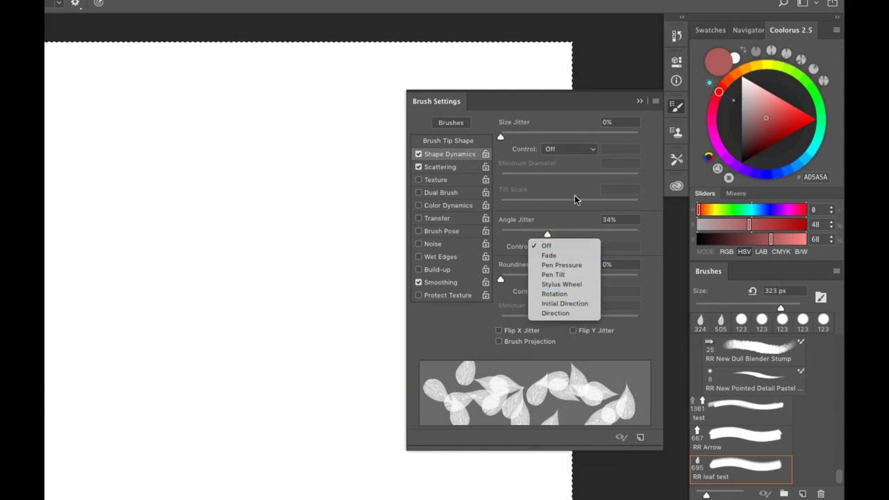
pyautogui.click(558, 246)
pyautogui.moveTo(551, 235)
pyautogui.mouseDown()
pyautogui.moveTo(615, 232)
pyautogui.moveTo(566, 235)
pyautogui.mouseUp()
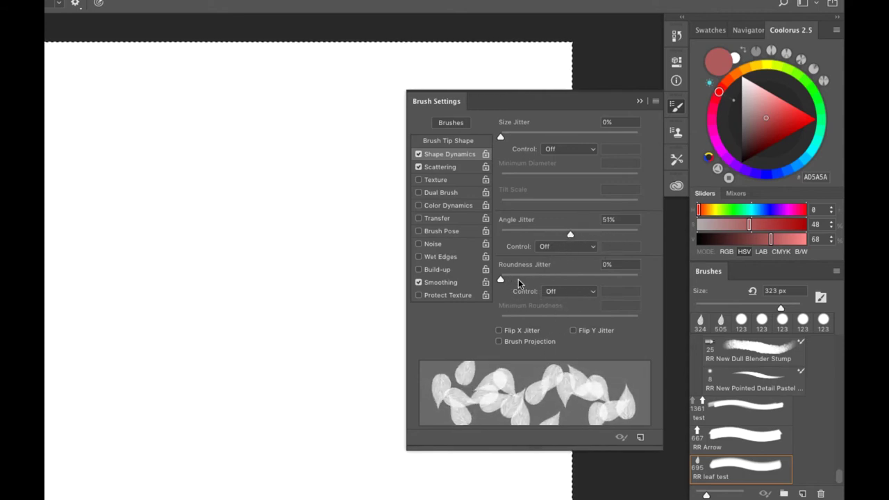
pyautogui.moveTo(501, 278)
pyautogui.mouseDown()
pyautogui.moveTo(614, 276)
pyautogui.moveTo(603, 278)
pyautogui.mouseUp()
pyautogui.moveTo(292, 373)
pyautogui.mouseDown()
pyautogui.moveTo(216, 337)
pyautogui.moveTo(156, 455)
pyautogui.moveTo(261, 455)
pyautogui.moveTo(281, 352)
pyautogui.moveTo(166, 245)
pyautogui.moveTo(68, 345)
pyautogui.moveTo(120, 474)
pyautogui.mouseUp()
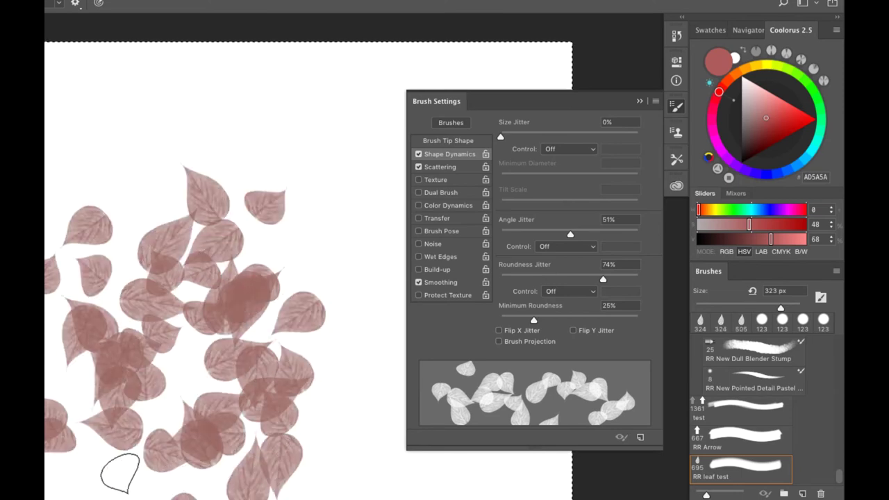
# Enable Color Dynamics with Apply Per Tip and 16% hue jitter, and paint test leaves over the existing ones.
pyautogui.click(419, 180)
pyautogui.click(418, 180)
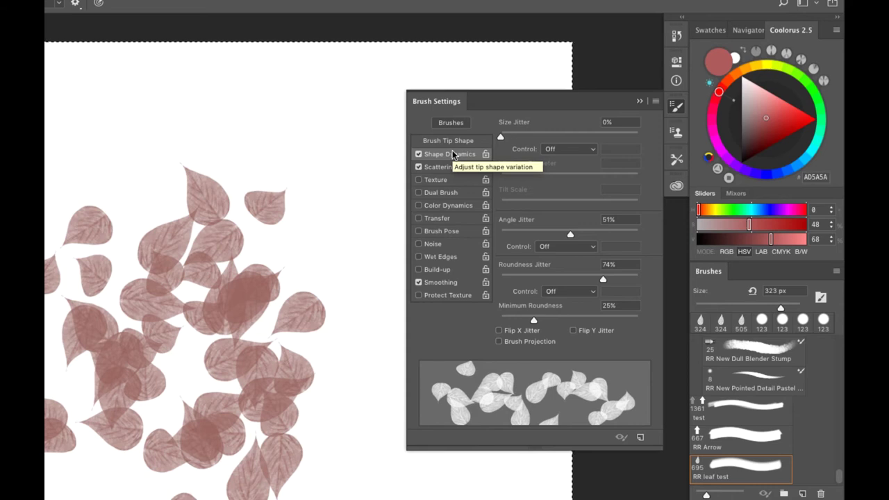
pyautogui.click(418, 205)
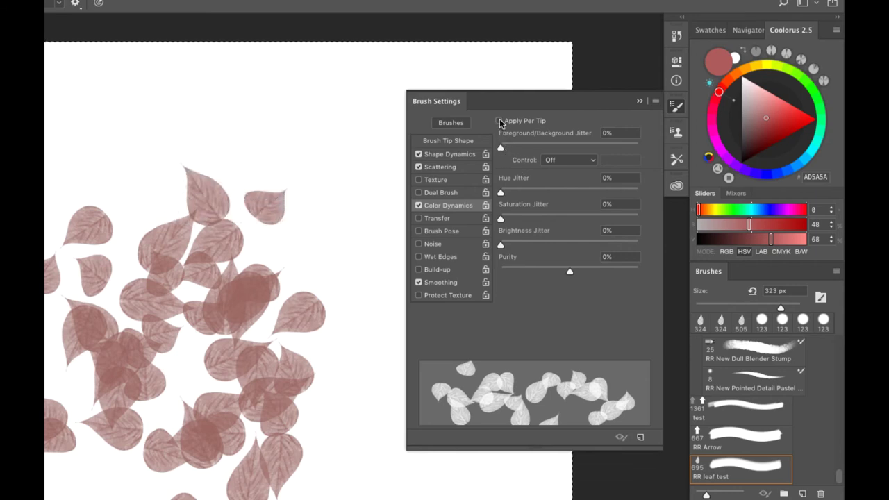
pyautogui.click(498, 121)
pyautogui.moveTo(500, 192); pyautogui.dragTo(523, 194)
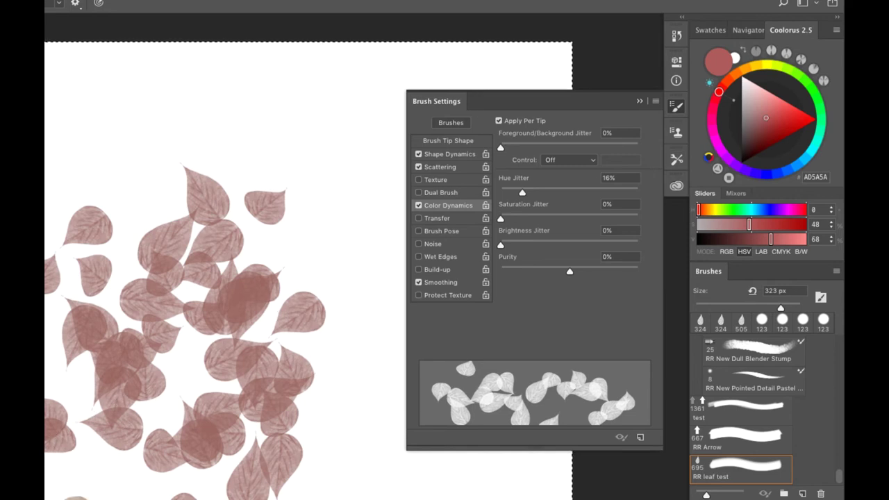
pyautogui.moveTo(243, 480); pyautogui.dragTo(278, 361)
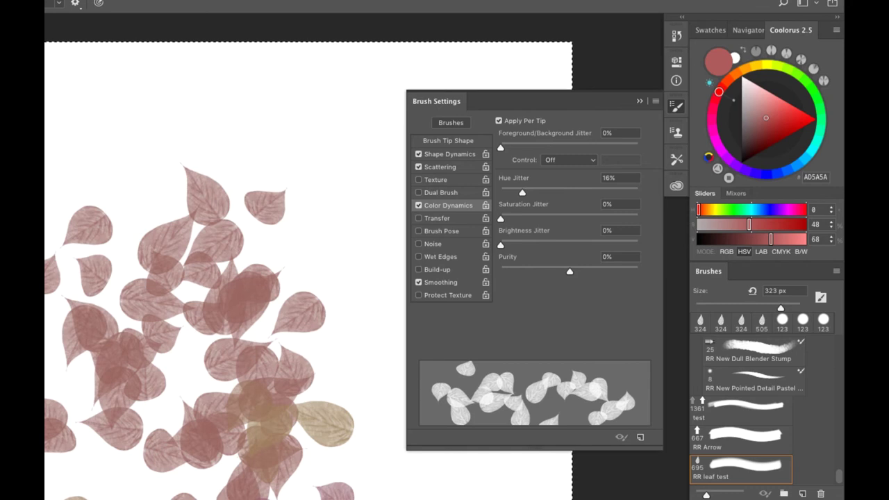
pyautogui.moveTo(46, 194); pyautogui.dragTo(44, 312)
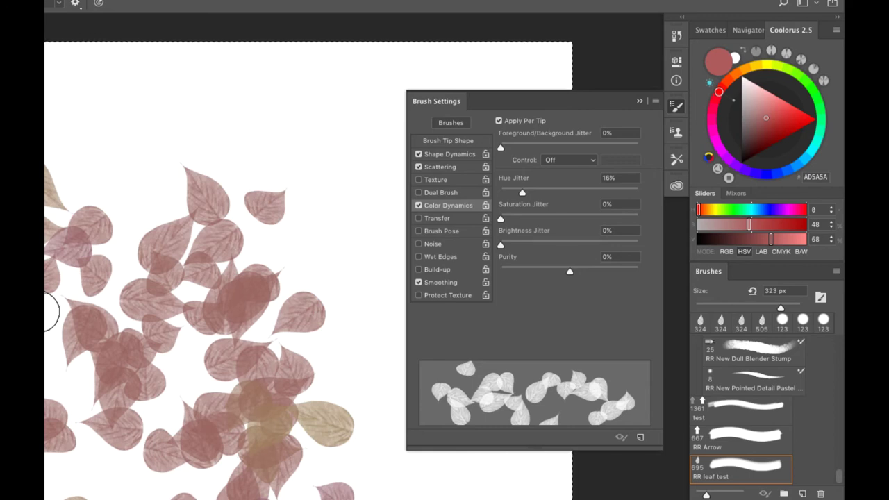
# Choose the muted green 7C9059 as the foreground color and paint test leaves over the red ones.
pyautogui.moveTo(805, 84); pyautogui.dragTo(786, 68)
pyautogui.click(764, 134)
pyautogui.click(758, 123)
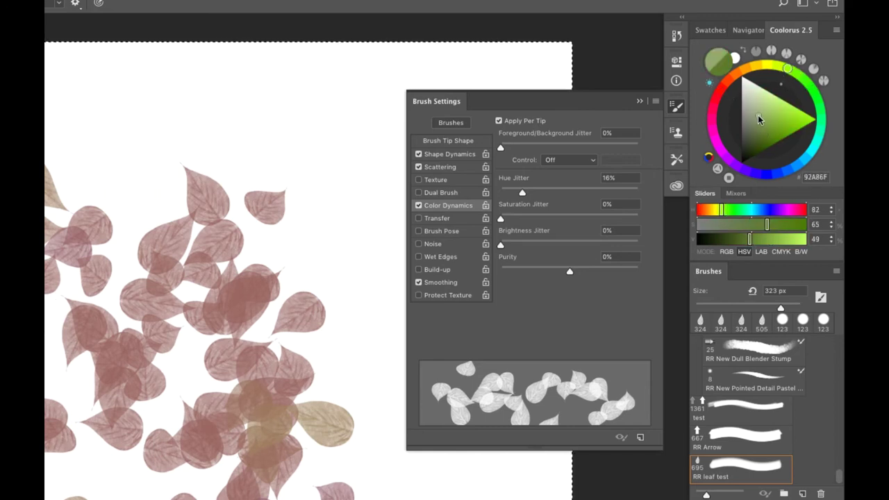
pyautogui.click(284, 253)
pyautogui.moveTo(285, 253)
pyautogui.mouseDown()
pyautogui.moveTo(209, 334)
pyautogui.moveTo(285, 173)
pyautogui.mouseUp()
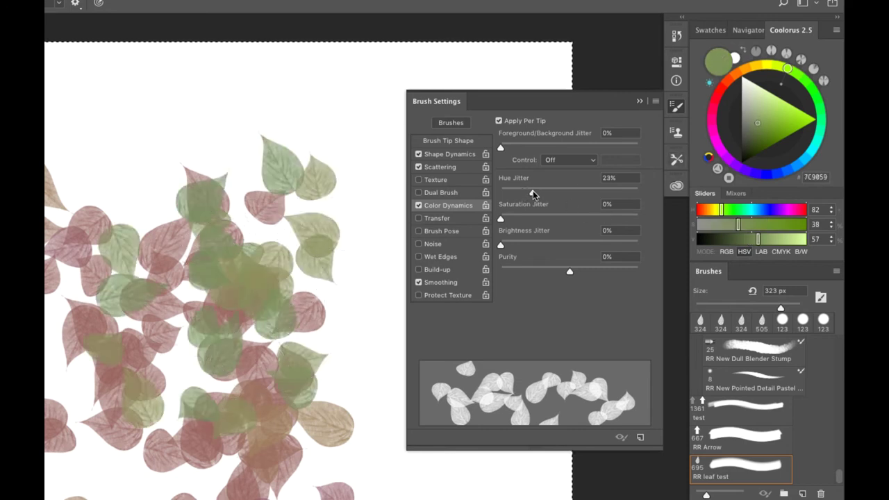
# Set hue jitter to 27% and paint test leaves with saturation jitter at 0%, 18% and 100%.
pyautogui.moveTo(532, 190); pyautogui.dragTo(537, 191)
pyautogui.moveTo(204, 399)
pyautogui.mouseDown()
pyautogui.moveTo(104, 479)
pyautogui.moveTo(153, 431)
pyautogui.moveTo(100, 493)
pyautogui.mouseUp()
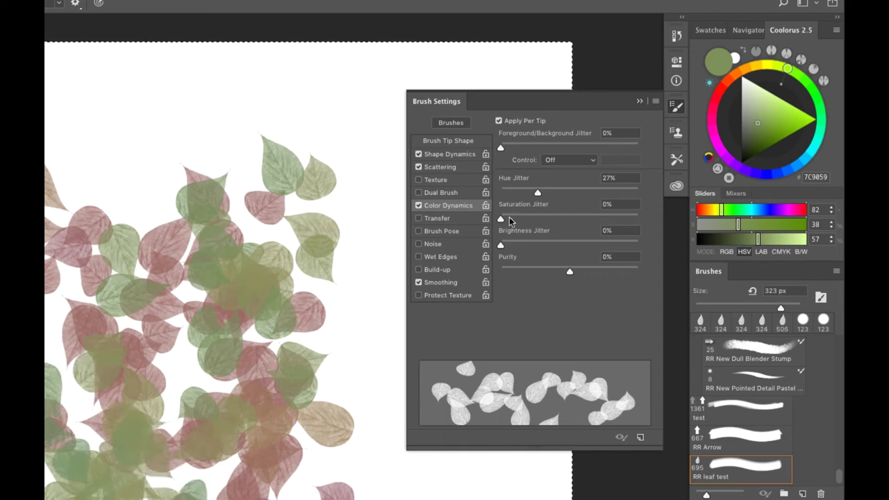
pyautogui.moveTo(501, 219); pyautogui.dragTo(525, 219)
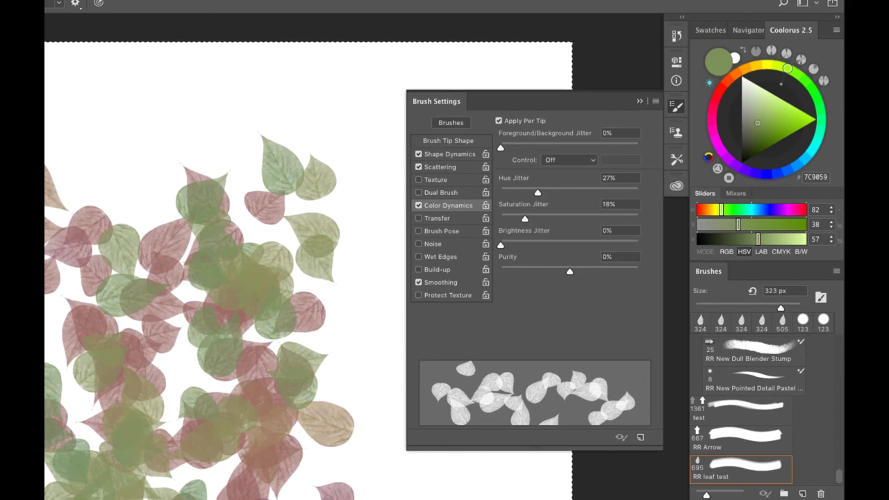
pyautogui.moveTo(348, 483)
pyautogui.mouseDown()
pyautogui.moveTo(424, 486)
pyautogui.moveTo(329, 464)
pyautogui.mouseUp()
pyautogui.moveTo(525, 218); pyautogui.dragTo(677, 222)
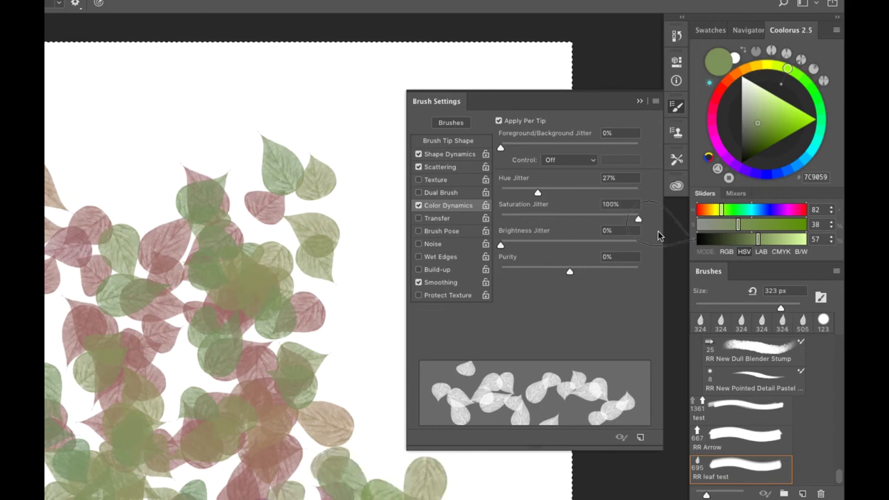
pyautogui.moveTo(416, 486); pyautogui.dragTo(340, 459)
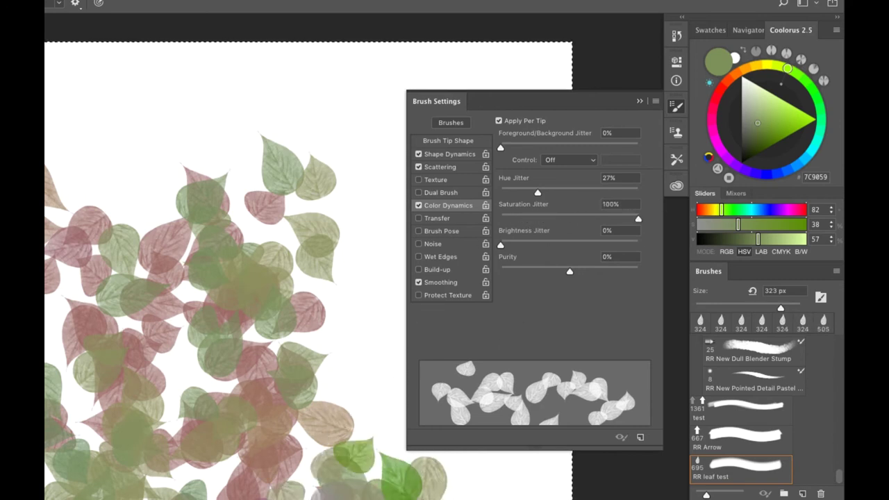
# Set hue jitter to 12%, saturation jitter to 5% and brightness jitter to 12%, and paint test leaves near the canvas's upper edge.
pyautogui.moveTo(584, 215); pyautogui.dragTo(519, 218)
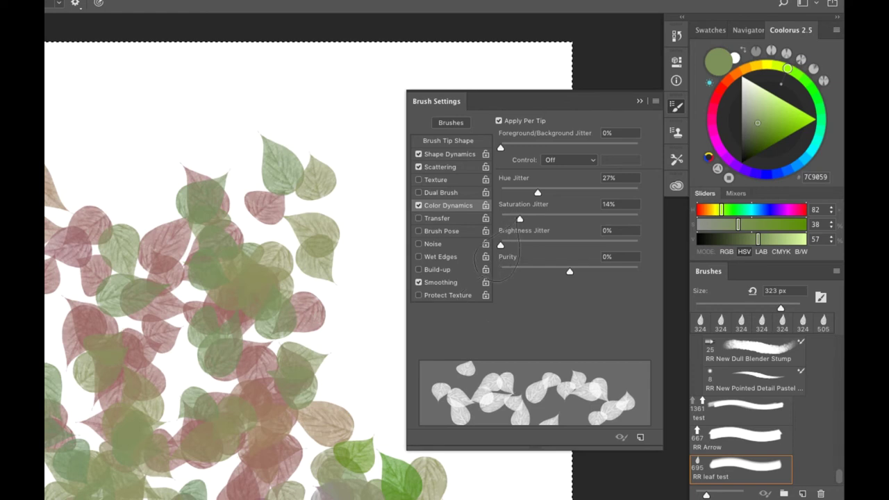
pyautogui.moveTo(500, 244)
pyautogui.mouseDown()
pyautogui.moveTo(565, 248)
pyautogui.moveTo(517, 245)
pyautogui.moveTo(507, 220)
pyautogui.mouseUp()
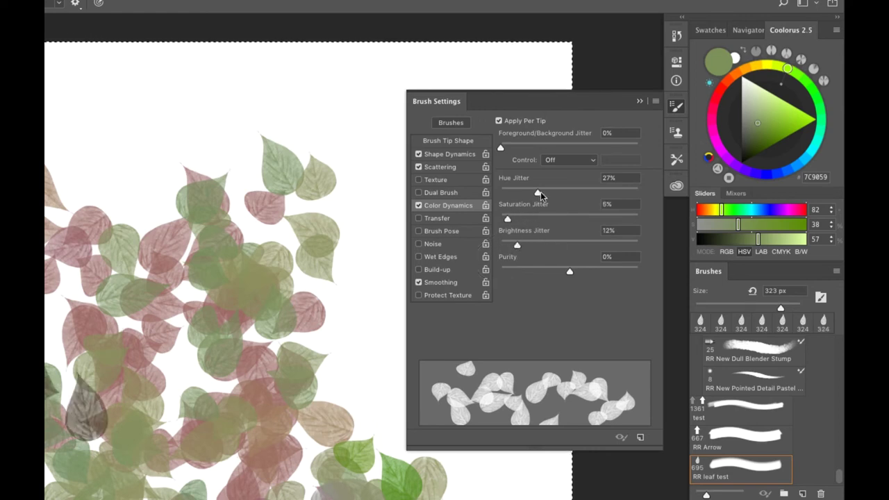
pyautogui.moveTo(540, 192); pyautogui.dragTo(517, 192)
pyautogui.click(189, 198)
pyautogui.moveTo(188, 198); pyautogui.dragTo(169, 183)
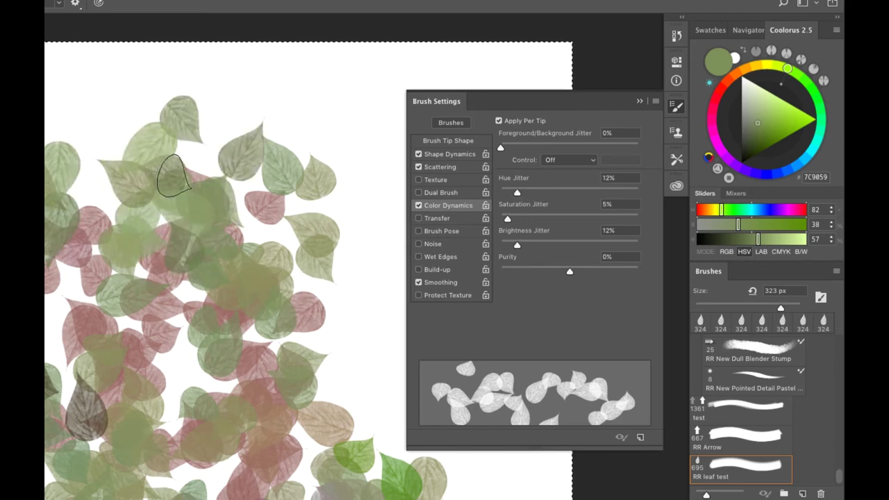
# Clear the canvas and paint a dense round cluster of green leaves at a 187 px brush size.
pyautogui.press('Delete')
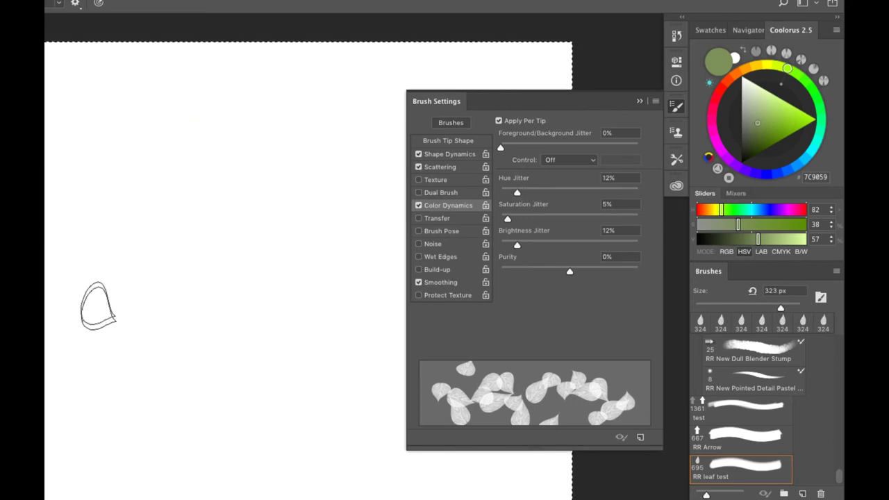
pyautogui.moveTo(104, 288)
pyautogui.mouseDown()
pyautogui.moveTo(189, 314)
pyautogui.moveTo(147, 297)
pyautogui.moveTo(186, 282)
pyautogui.moveTo(154, 310)
pyautogui.moveTo(182, 254)
pyautogui.moveTo(179, 331)
pyautogui.moveTo(136, 278)
pyautogui.moveTo(202, 279)
pyautogui.moveTo(139, 325)
pyautogui.moveTo(164, 241)
pyautogui.moveTo(177, 339)
pyautogui.moveTo(200, 335)
pyautogui.moveTo(159, 329)
pyautogui.moveTo(171, 238)
pyautogui.moveTo(165, 335)
pyautogui.moveTo(157, 243)
pyautogui.moveTo(203, 314)
pyautogui.moveTo(121, 259)
pyautogui.moveTo(198, 246)
pyautogui.moveTo(138, 329)
pyautogui.moveTo(177, 246)
pyautogui.moveTo(155, 342)
pyautogui.moveTo(115, 232)
pyautogui.moveTo(221, 282)
pyautogui.moveTo(106, 309)
pyautogui.moveTo(209, 229)
pyautogui.moveTo(181, 347)
pyautogui.moveTo(120, 251)
pyautogui.moveTo(158, 314)
pyautogui.mouseUp()
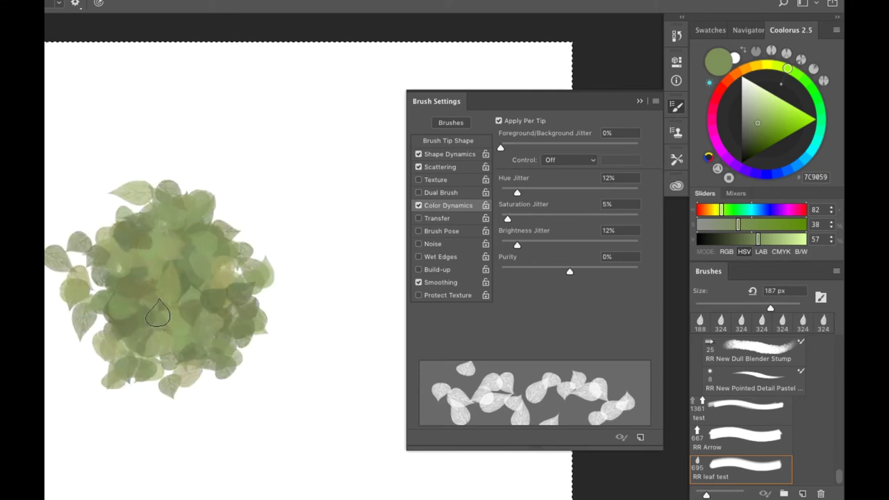
# Paint a second leaf cluster below the first with scatter controlled by Pen Pressure, and switch the scatter control back to Off.
pyautogui.click(456, 170)
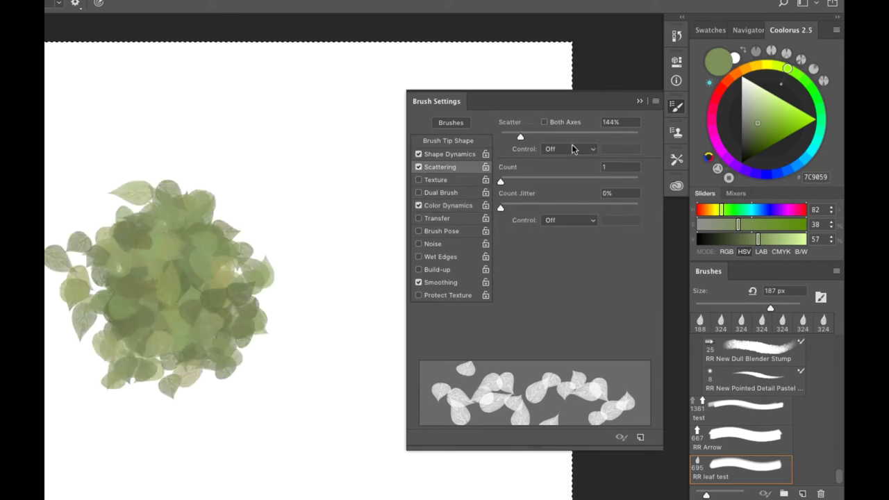
pyautogui.click(576, 150)
pyautogui.click(567, 167)
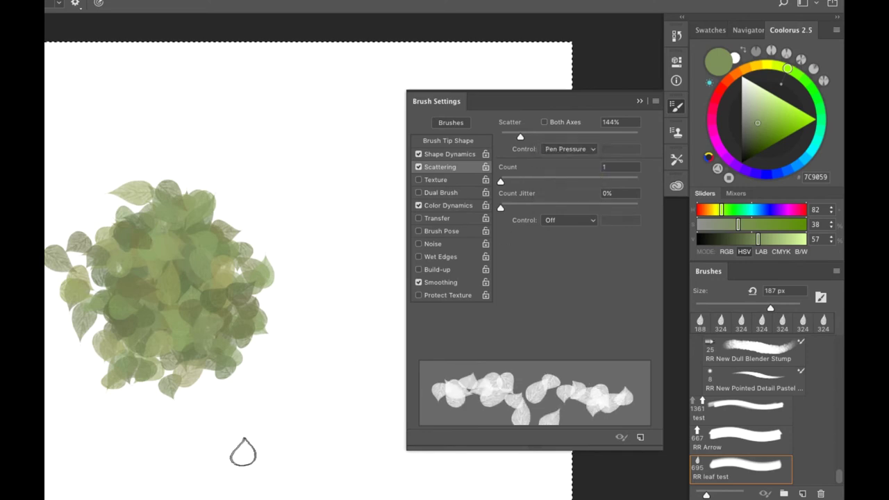
pyautogui.moveTo(242, 452)
pyautogui.mouseDown()
pyautogui.moveTo(259, 452)
pyautogui.moveTo(244, 476)
pyautogui.moveTo(248, 461)
pyautogui.moveTo(262, 474)
pyautogui.moveTo(229, 430)
pyautogui.moveTo(282, 463)
pyautogui.moveTo(254, 436)
pyautogui.moveTo(208, 452)
pyautogui.moveTo(277, 417)
pyautogui.moveTo(261, 368)
pyautogui.mouseUp()
pyautogui.click(576, 148)
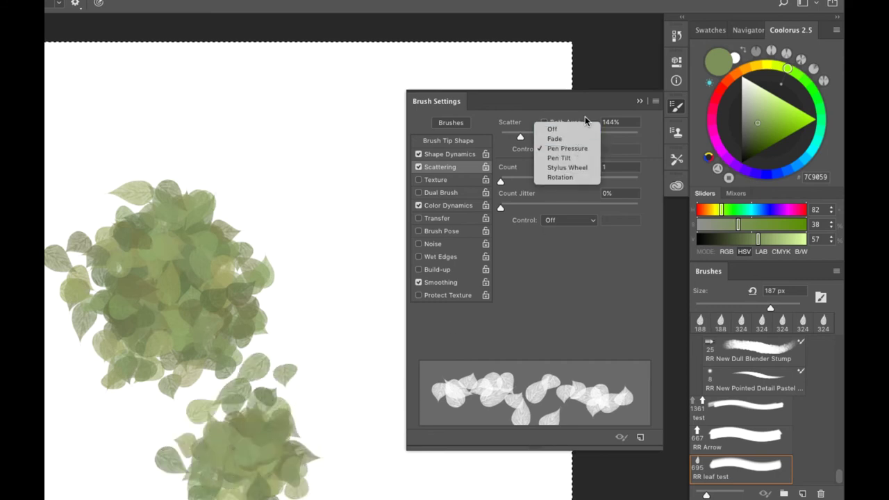
pyautogui.click(569, 129)
# Try Pen Pressure as the Color Dynamics control and set it back to Off.
pyautogui.click(444, 205)
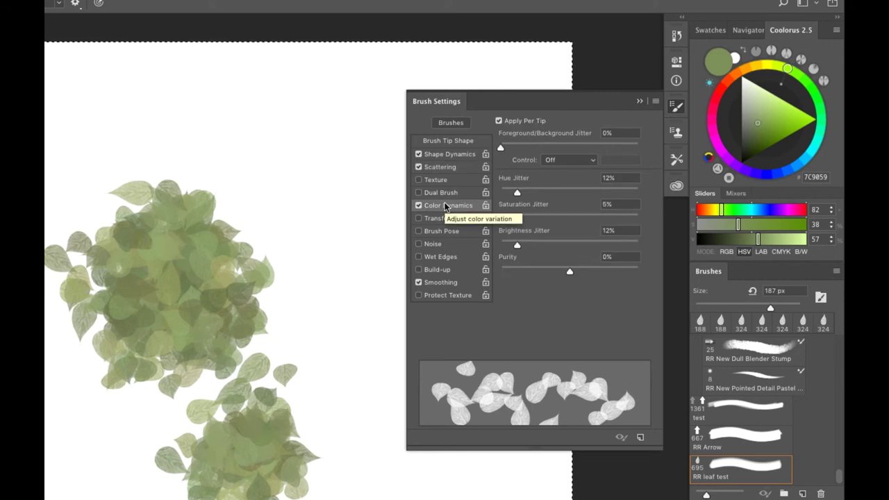
pyautogui.click(575, 160)
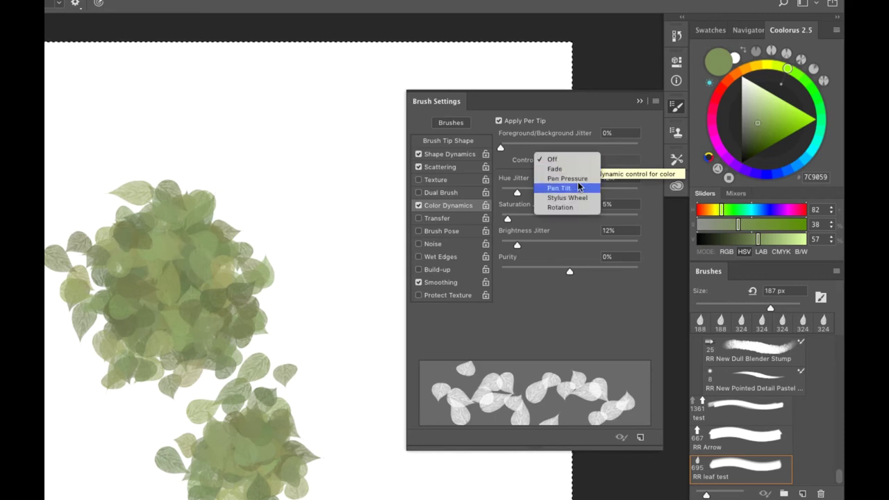
pyautogui.click(576, 178)
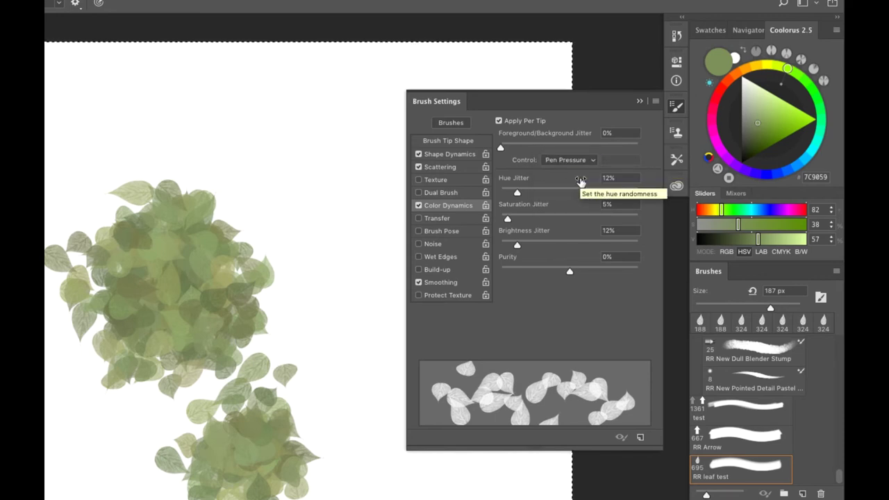
pyautogui.click(582, 160)
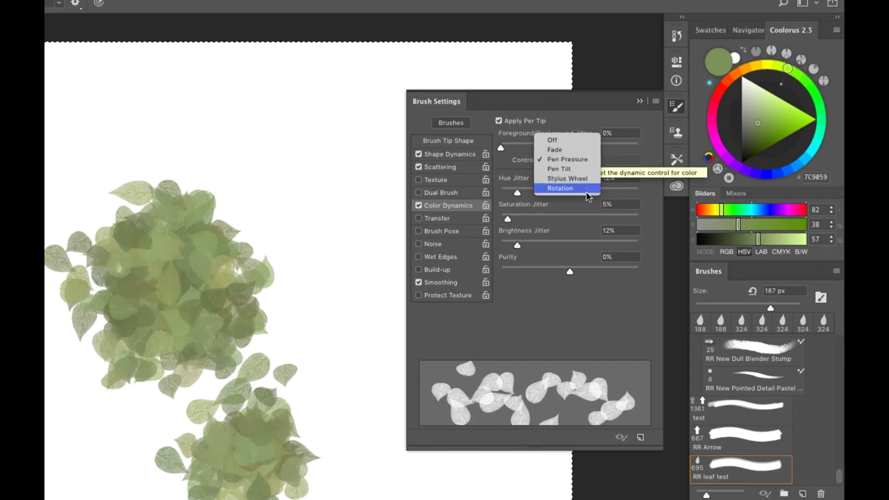
pyautogui.click(591, 140)
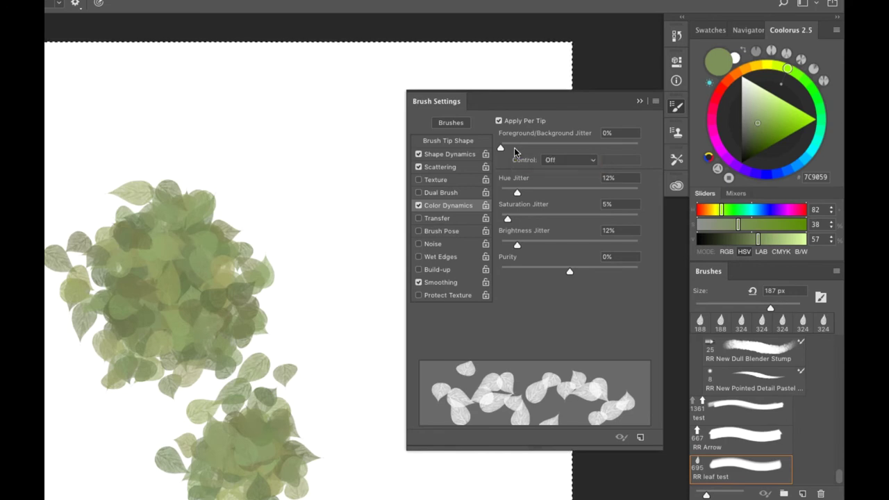
# Set a bright yellow background color and paint a mixed green and yellow leaf cluster with Foreground/Background Jitter at 78%.
pyautogui.click(742, 90)
pyautogui.moveTo(787, 68); pyautogui.dragTo(756, 66)
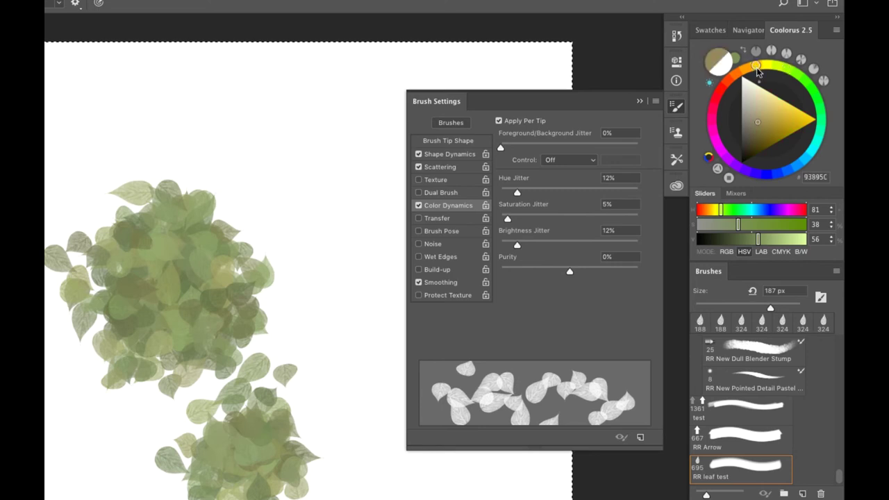
pyautogui.click(795, 117)
pyautogui.press('x')
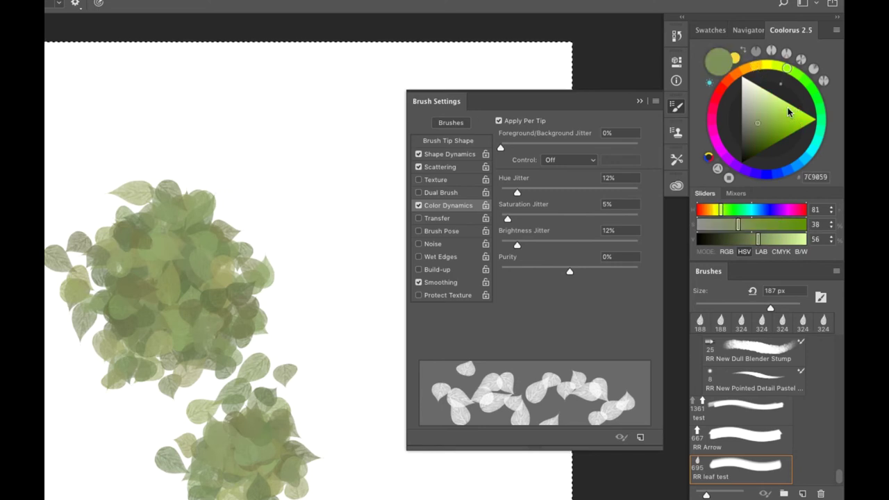
pyautogui.moveTo(501, 147); pyautogui.dragTo(609, 146)
pyautogui.moveTo(52, 416)
pyautogui.mouseDown()
pyautogui.moveTo(87, 410)
pyautogui.moveTo(59, 444)
pyautogui.moveTo(83, 439)
pyautogui.moveTo(61, 473)
pyautogui.moveTo(103, 427)
pyautogui.moveTo(96, 466)
pyautogui.moveTo(80, 470)
pyautogui.moveTo(69, 388)
pyautogui.moveTo(56, 430)
pyautogui.moveTo(63, 407)
pyautogui.moveTo(80, 448)
pyautogui.moveTo(83, 402)
pyautogui.moveTo(69, 479)
pyautogui.moveTo(69, 452)
pyautogui.moveTo(90, 486)
pyautogui.moveTo(48, 389)
pyautogui.mouseUp()
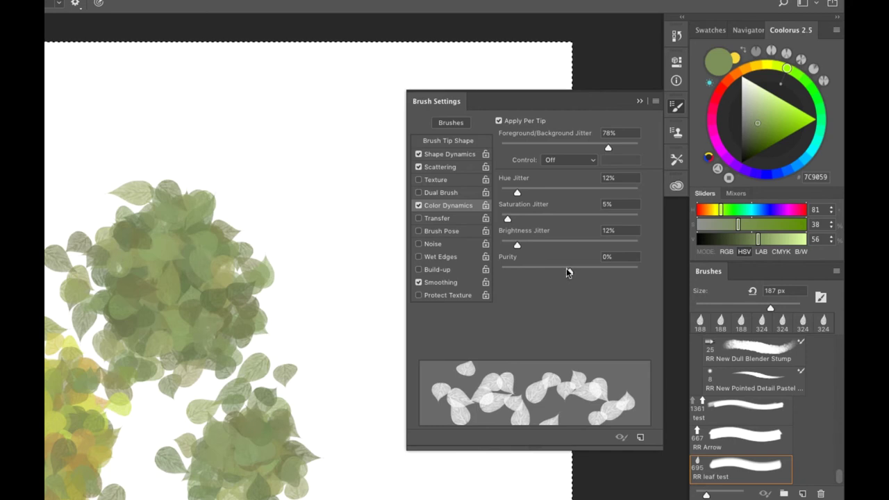
# Paint test leaves with Purity at +88%, and another cluster above the green foliage with Purity at +6%.
pyautogui.moveTo(566, 275); pyautogui.dragTo(630, 273)
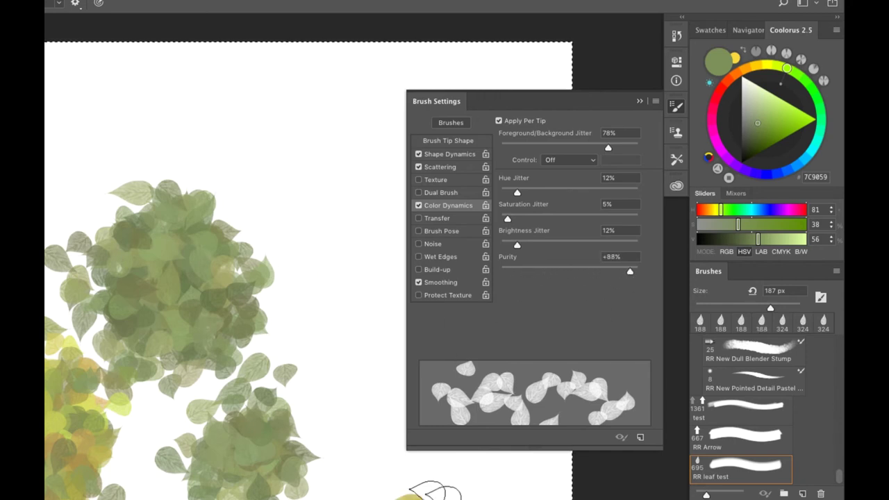
pyautogui.moveTo(434, 492); pyautogui.dragTo(396, 486)
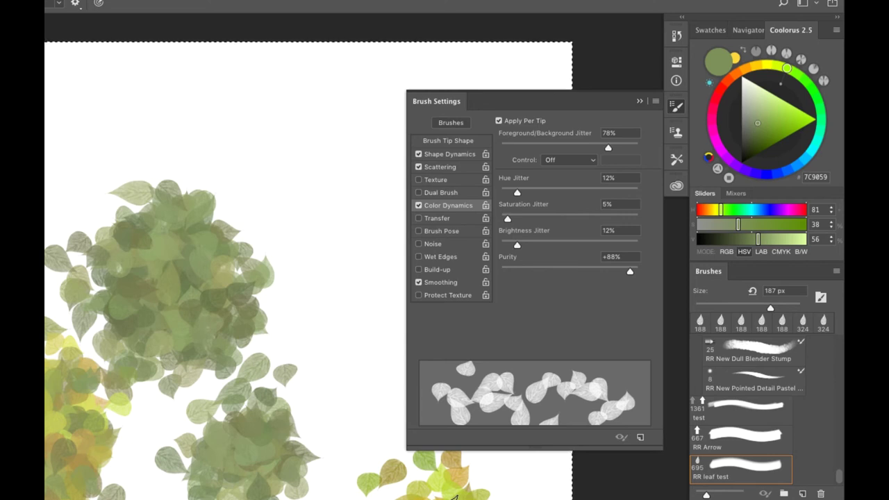
pyautogui.moveTo(622, 271); pyautogui.dragTo(571, 272)
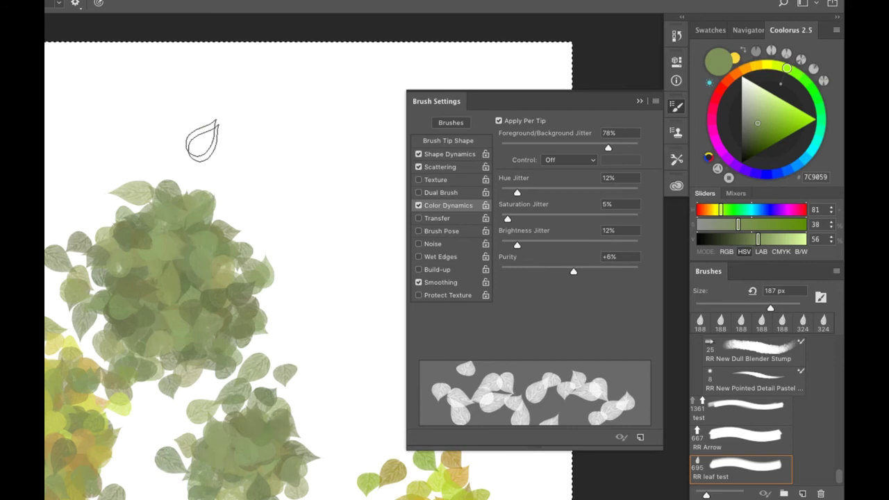
pyautogui.moveTo(201, 141)
pyautogui.mouseDown()
pyautogui.moveTo(223, 142)
pyautogui.moveTo(206, 167)
pyautogui.moveTo(234, 172)
pyautogui.moveTo(235, 123)
pyautogui.mouseUp()
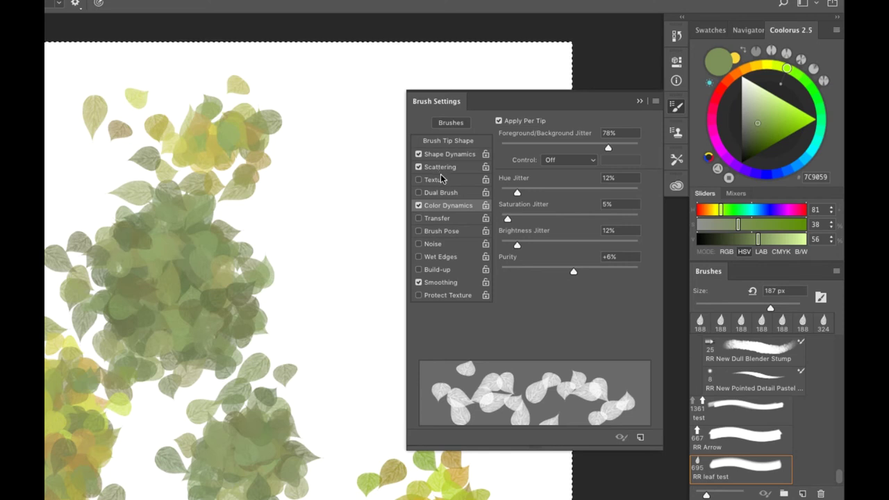
# Disable Scattering, enable Texture and Dual Brush, and select the 100 px rough-textured brush tip.
pyautogui.click(419, 167)
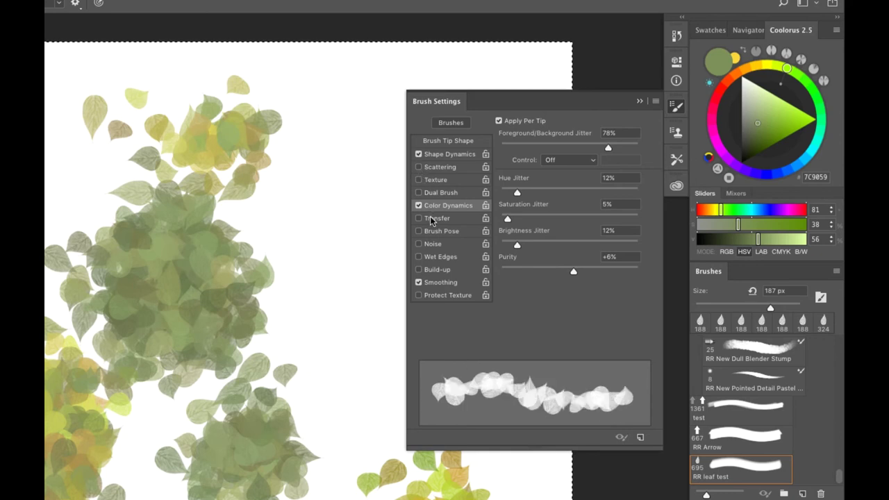
pyautogui.click(421, 192)
pyautogui.click(420, 180)
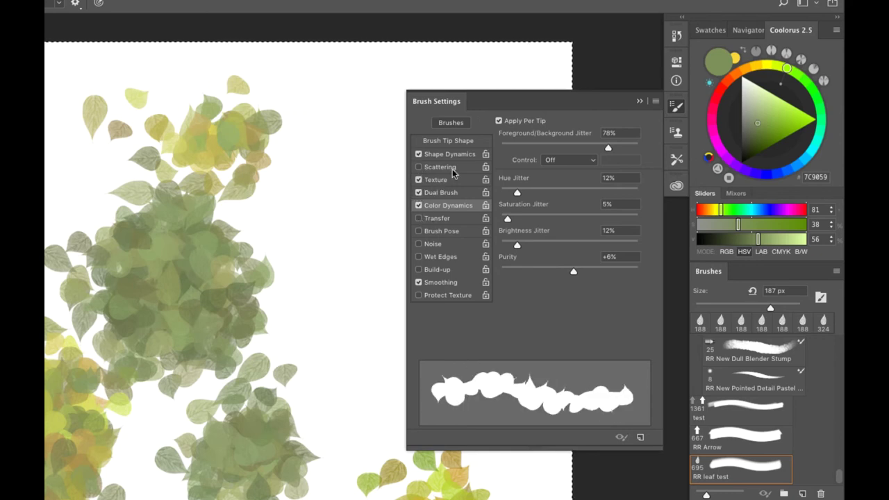
pyautogui.click(489, 140)
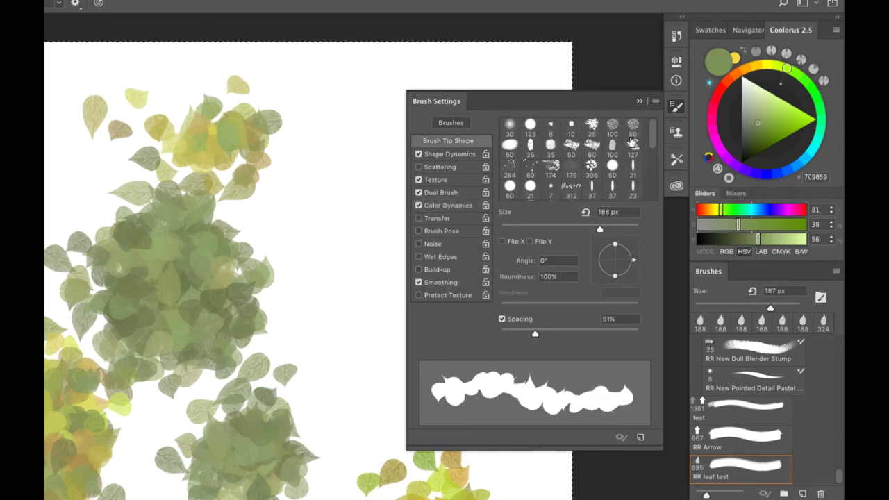
pyautogui.click(612, 126)
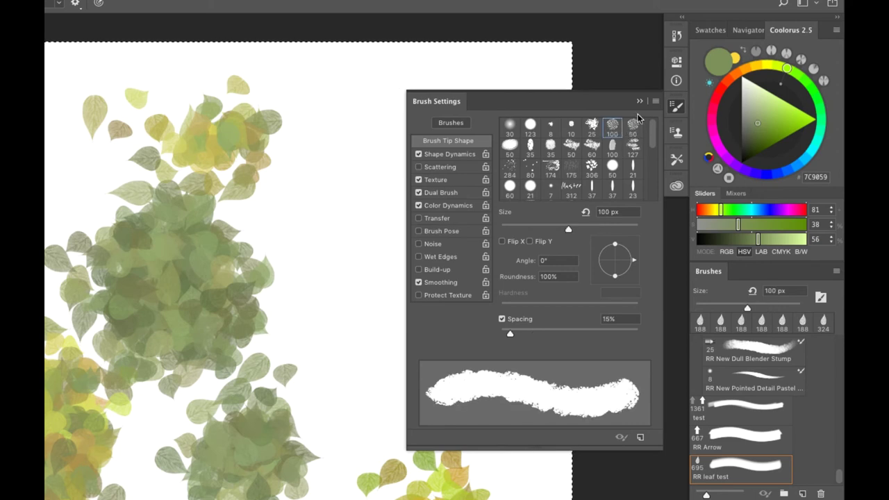
# Paint several green and yellow test strokes across the foliage with the 100 px rough-textured tip.
pyautogui.moveTo(371, 267); pyautogui.dragTo(152, 307)
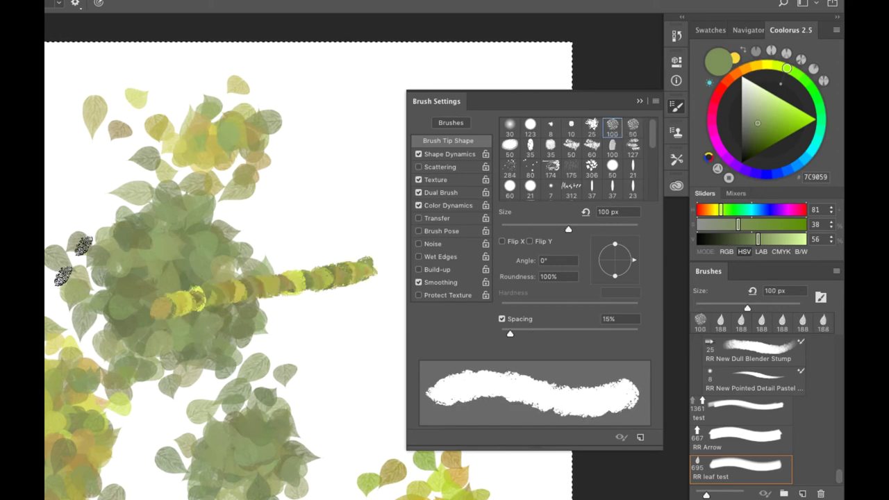
pyautogui.moveTo(87, 141); pyautogui.dragTo(44, 148)
pyautogui.moveTo(90, 166); pyautogui.dragTo(46, 193)
pyautogui.moveTo(139, 255); pyautogui.dragTo(46, 272)
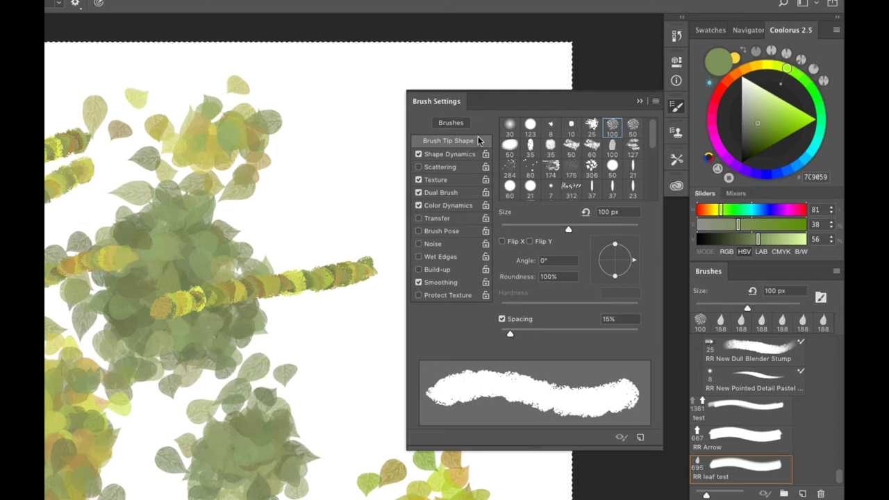
# Reduce the rough tip's Spacing to 1% and paint curved test strokes over the lower foliage.
pyautogui.moveTo(510, 334); pyautogui.dragTo(505, 336)
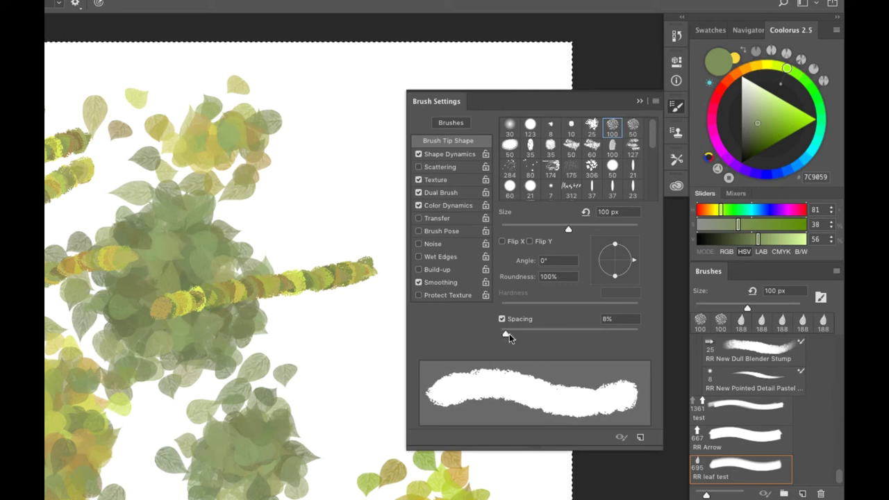
pyautogui.moveTo(506, 334); pyautogui.dragTo(500, 334)
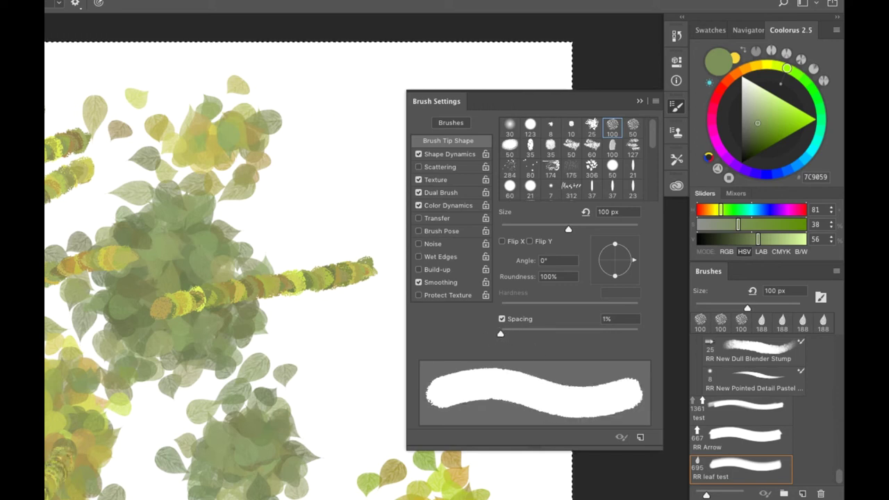
pyautogui.moveTo(209, 489); pyautogui.dragTo(379, 449)
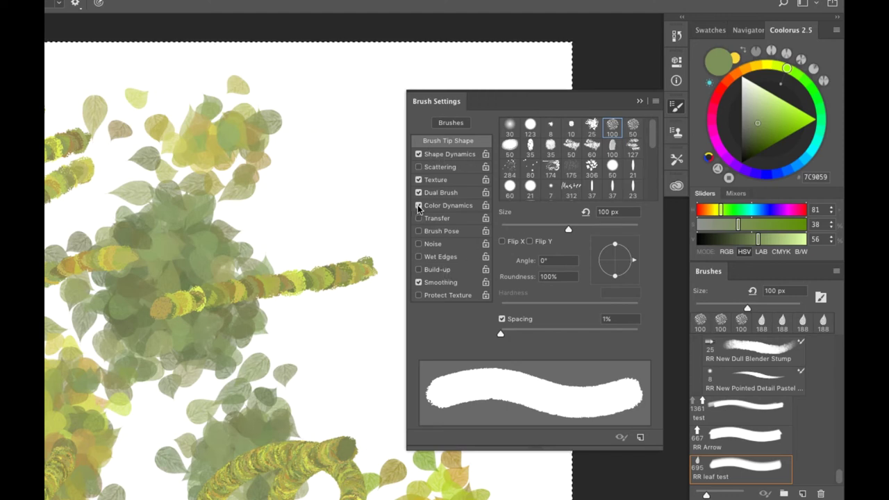
# Select the 30 px soft round brush tip and set its Spacing to 11%.
pyautogui.click(530, 129)
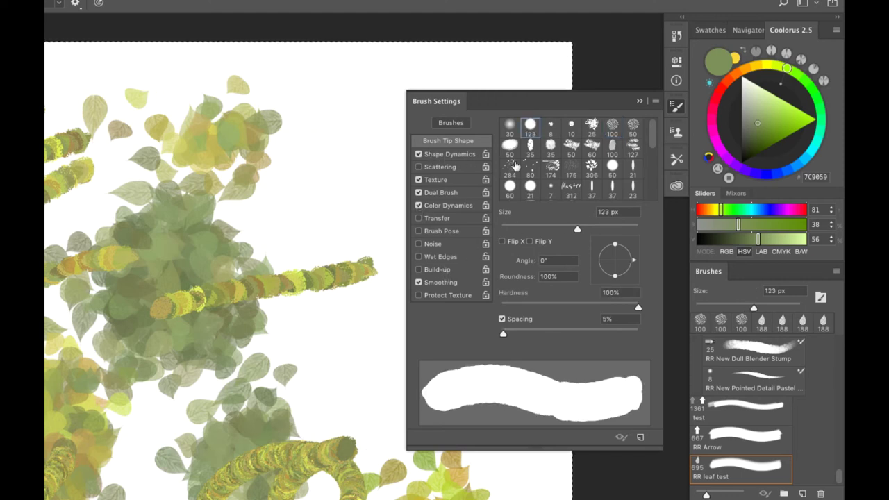
pyautogui.click(510, 129)
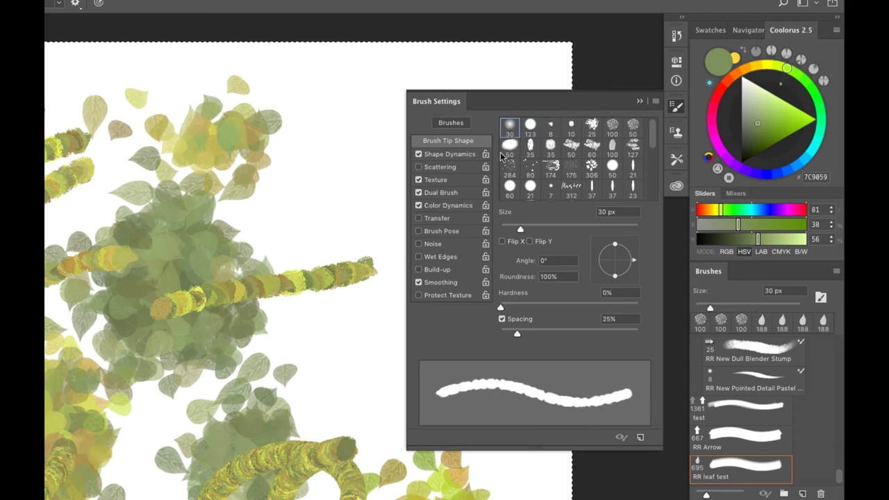
pyautogui.moveTo(517, 334); pyautogui.dragTo(508, 334)
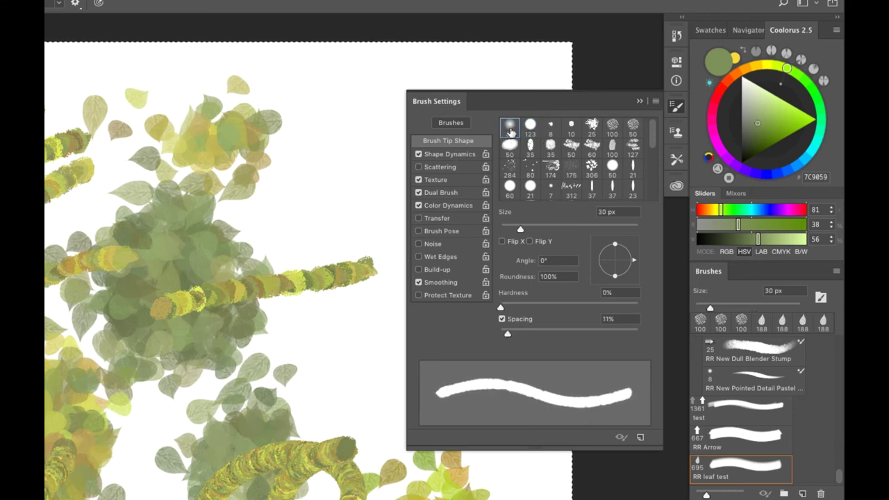
# Disable Dual Brush, Texture and Color Dynamics, enable Transfer, and clear all the painted foliage from the canvas.
pyautogui.click(418, 192)
pyautogui.click(418, 179)
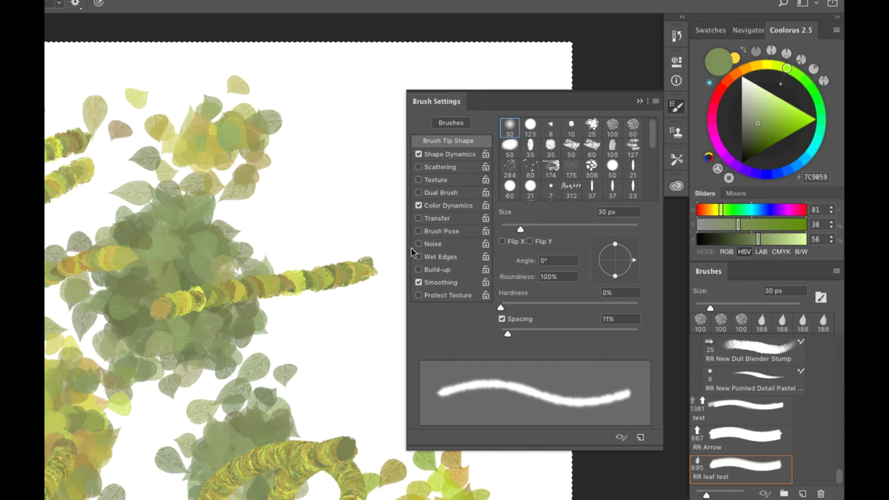
pyautogui.click(418, 205)
pyautogui.click(425, 219)
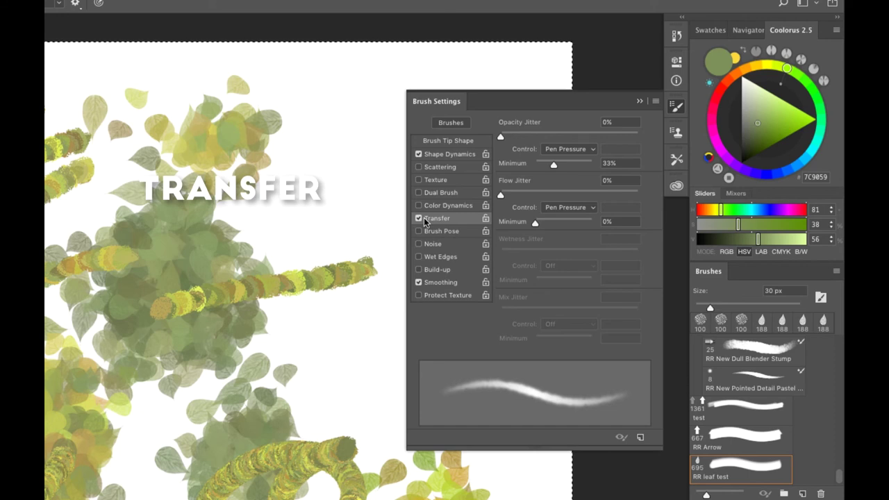
pyautogui.press('Delete')
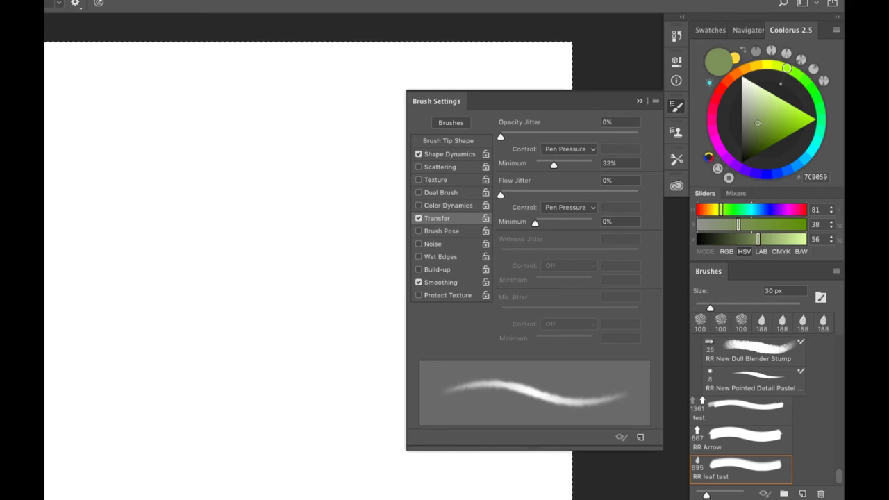
# Try Off as the Opacity Jitter control and set it back to Pen Pressure.
pyautogui.click(589, 150)
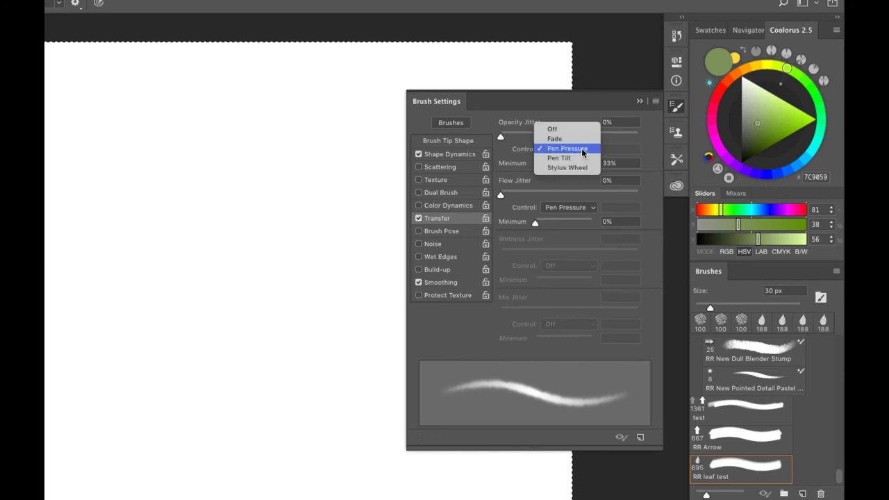
pyautogui.click(569, 127)
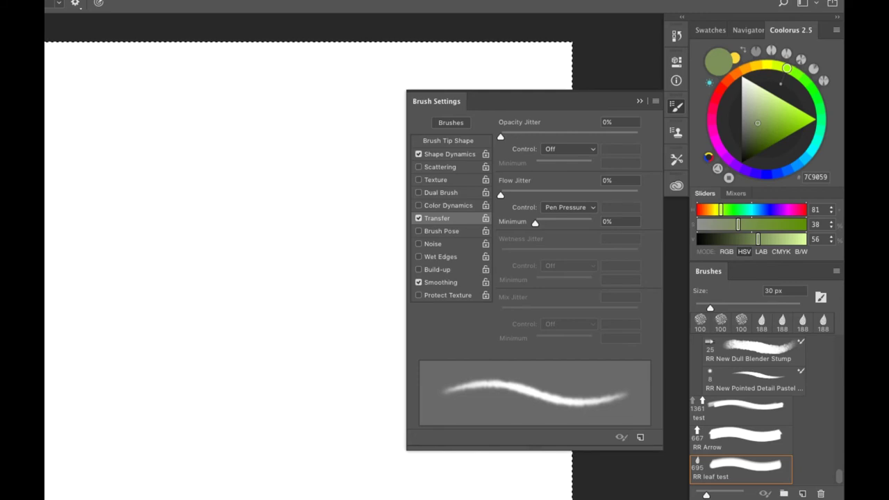
pyautogui.click(570, 150)
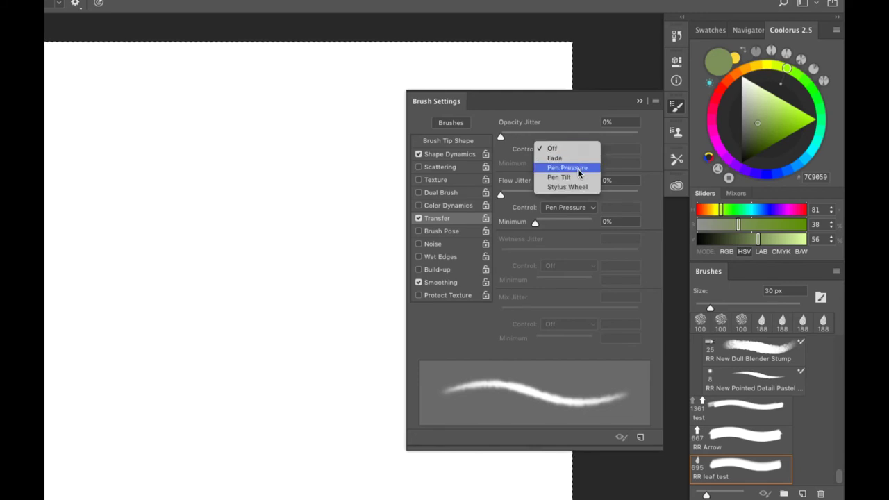
pyautogui.click(577, 168)
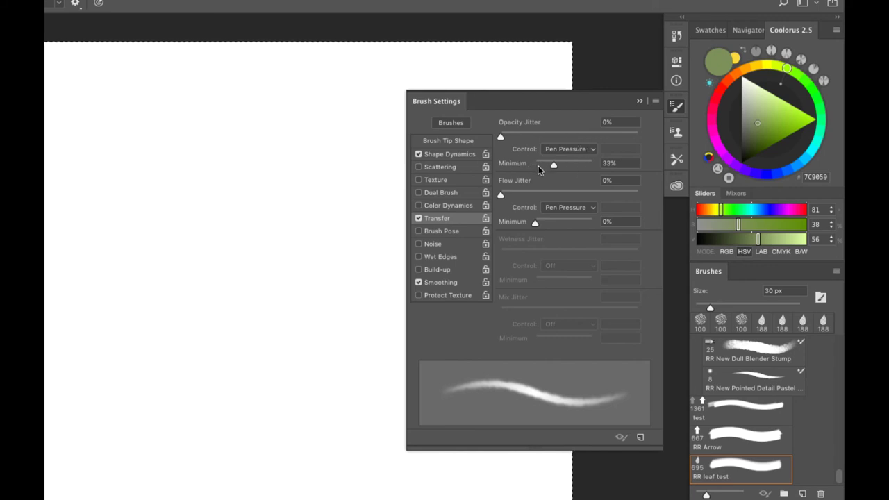
# Set the Flow Jitter control to Off and paint pressure-opacity test strokes in green and black.
pyautogui.click(561, 207)
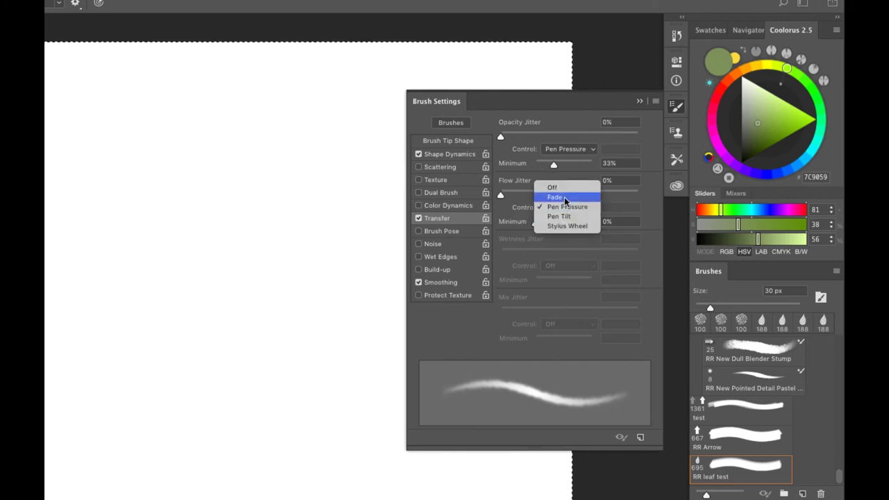
pyautogui.click(551, 187)
pyautogui.moveTo(221, 262); pyautogui.dragTo(83, 387)
pyautogui.moveTo(109, 393)
pyautogui.mouseDown()
pyautogui.moveTo(67, 434)
pyautogui.moveTo(206, 400)
pyautogui.moveTo(194, 477)
pyautogui.moveTo(300, 360)
pyautogui.moveTo(139, 231)
pyautogui.moveTo(44, 273)
pyautogui.mouseUp()
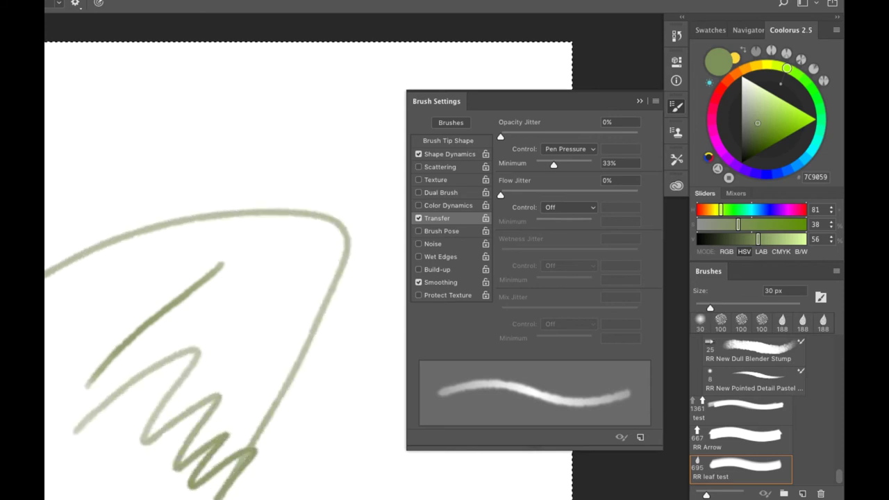
pyautogui.click(741, 163)
pyautogui.moveTo(247, 116)
pyautogui.mouseDown()
pyautogui.moveTo(126, 154)
pyautogui.moveTo(44, 201)
pyautogui.moveTo(47, 234)
pyautogui.moveTo(226, 179)
pyautogui.mouseUp()
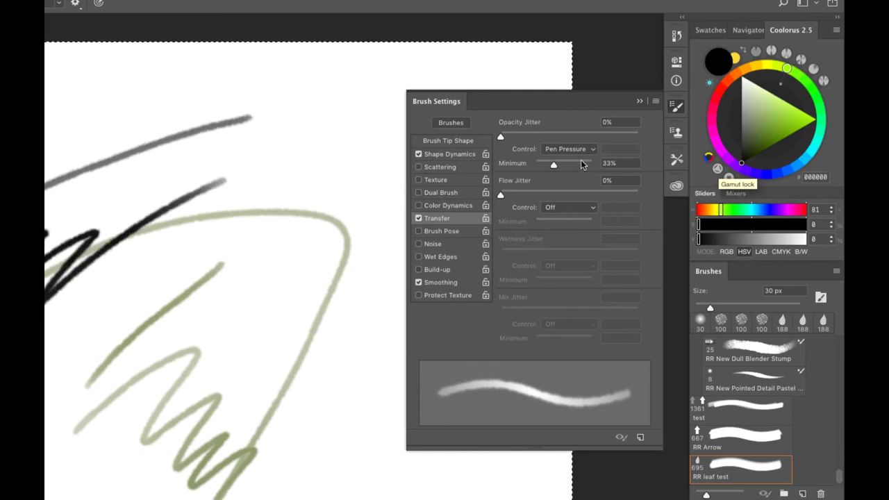
# Set the minimum opacity to 0% and paint straight, looping and scribbled black test strokes.
pyautogui.moveTo(554, 166); pyautogui.dragTo(535, 166)
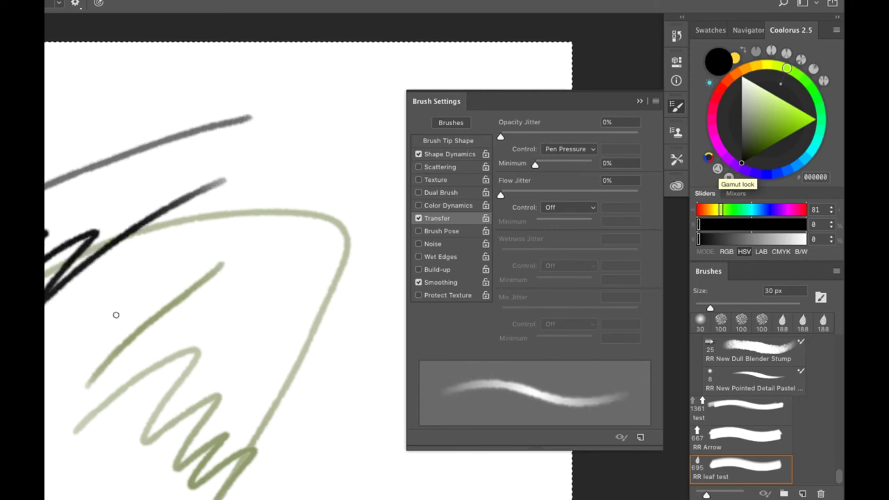
pyautogui.moveTo(108, 100); pyautogui.dragTo(45, 129)
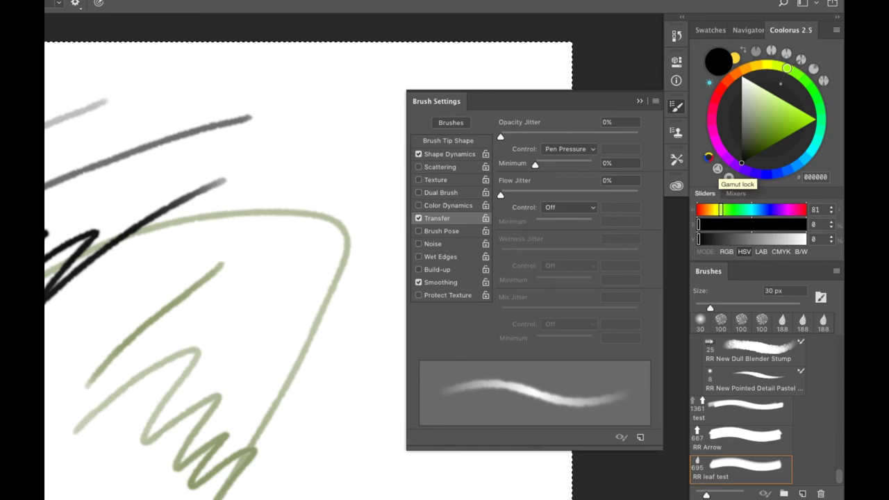
pyautogui.moveTo(347, 486)
pyautogui.mouseDown()
pyautogui.moveTo(368, 470)
pyautogui.moveTo(353, 223)
pyautogui.moveTo(258, 295)
pyautogui.moveTo(175, 402)
pyautogui.mouseUp()
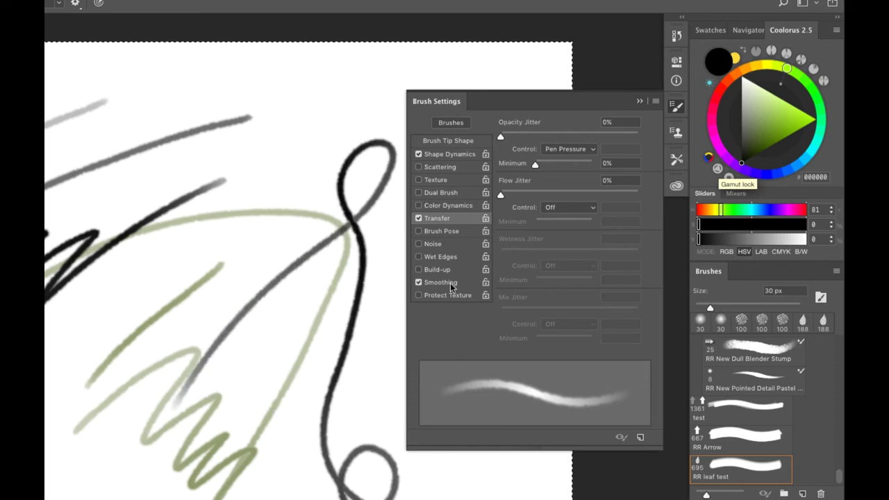
pyautogui.moveTo(309, 127)
pyautogui.mouseDown()
pyautogui.moveTo(291, 139)
pyautogui.moveTo(302, 141)
pyautogui.moveTo(292, 154)
pyautogui.moveTo(125, 293)
pyautogui.moveTo(157, 273)
pyautogui.moveTo(104, 323)
pyautogui.moveTo(170, 264)
pyautogui.moveTo(205, 250)
pyautogui.moveTo(71, 388)
pyautogui.mouseUp()
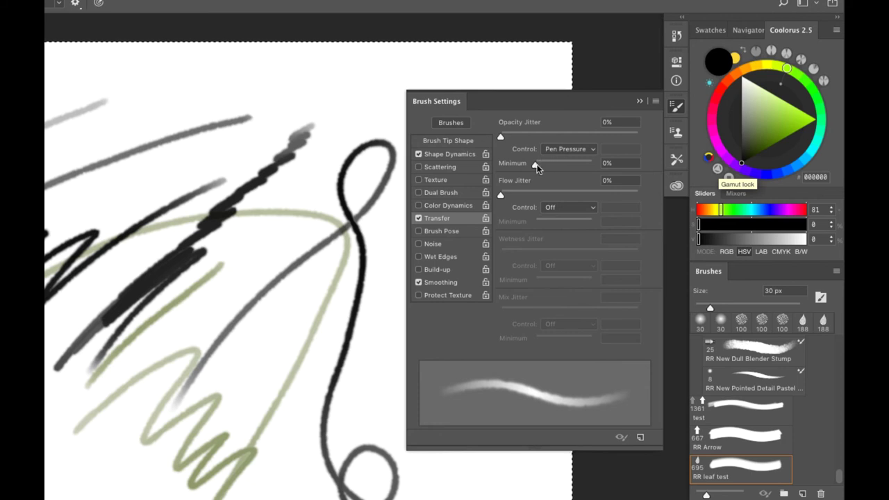
# Try minimum opacity values such as 36%, 29% and 26%, return it to 0%, and scribble a short dark test patch low on the canvas.
pyautogui.moveTo(536, 167)
pyautogui.mouseDown()
pyautogui.moveTo(578, 172)
pyautogui.moveTo(533, 168)
pyautogui.moveTo(567, 170)
pyautogui.moveTo(549, 170)
pyautogui.mouseUp()
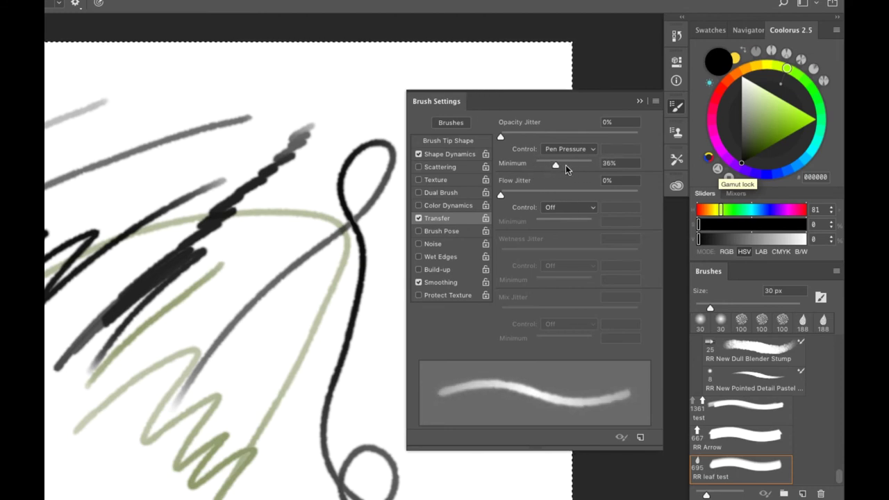
pyautogui.moveTo(565, 164)
pyautogui.mouseDown()
pyautogui.moveTo(540, 166)
pyautogui.moveTo(554, 165)
pyautogui.mouseUp()
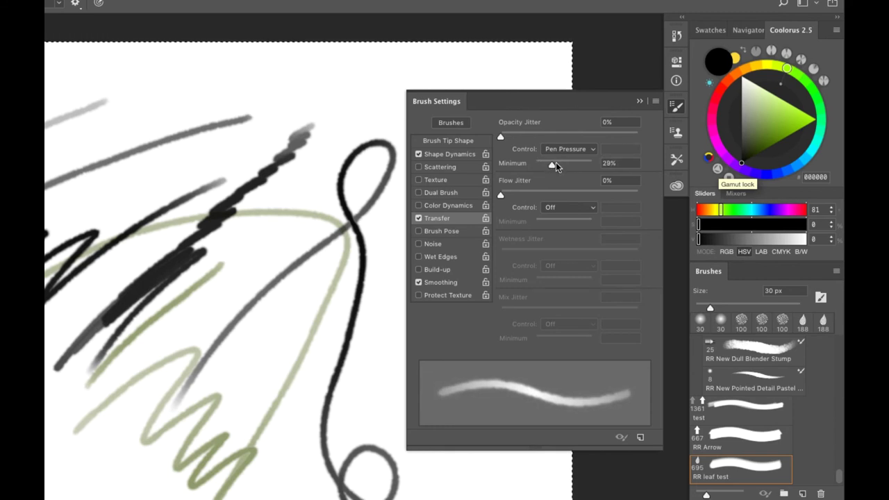
pyautogui.moveTo(550, 164); pyautogui.dragTo(521, 174)
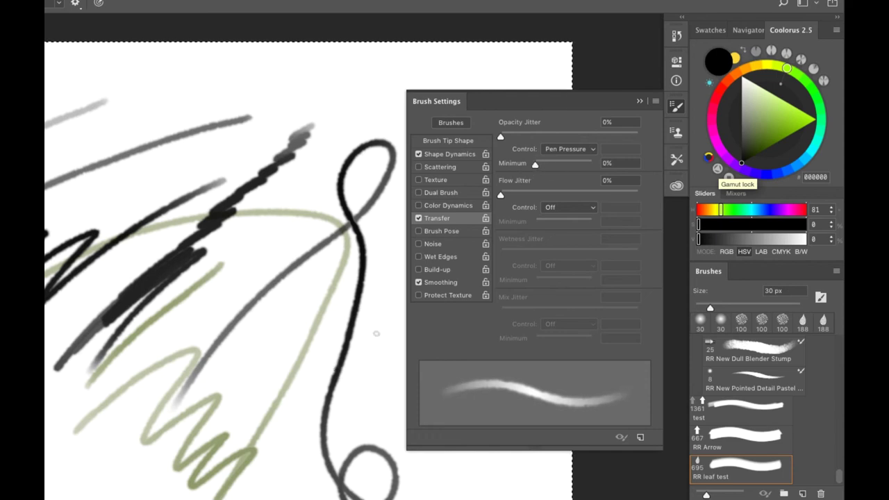
pyautogui.moveTo(281, 476)
pyautogui.mouseDown()
pyautogui.moveTo(332, 487)
pyautogui.moveTo(254, 499)
pyautogui.mouseUp()
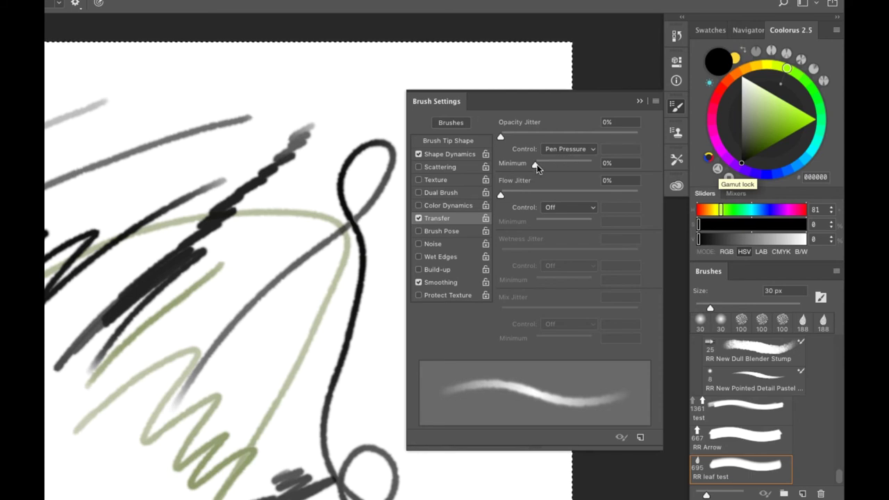
pyautogui.moveTo(535, 165); pyautogui.dragTo(548, 162)
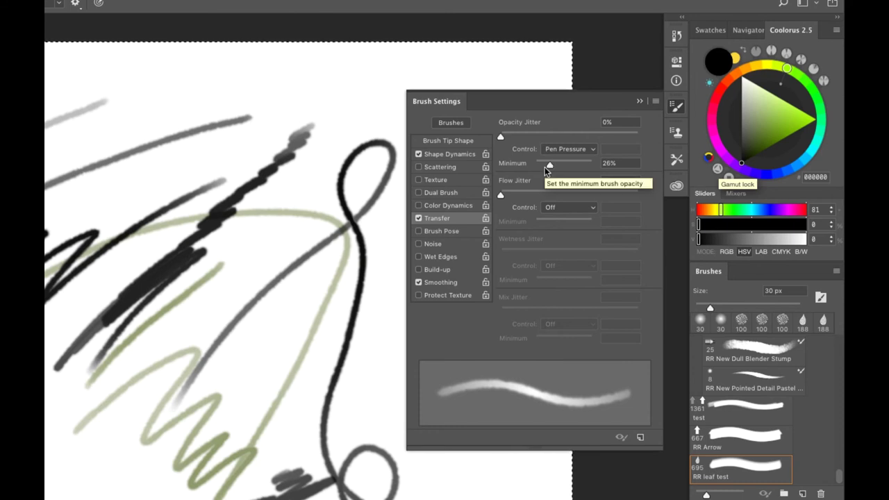
pyautogui.moveTo(548, 166); pyautogui.dragTo(533, 170)
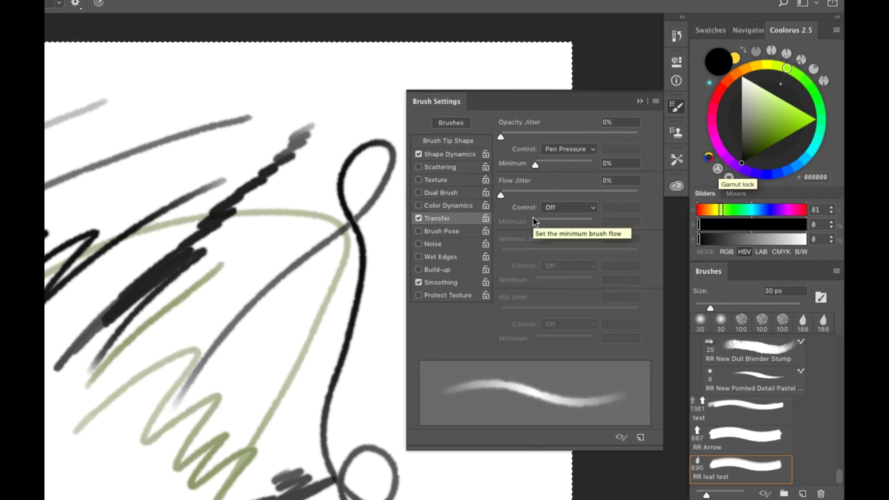
# Set the opacity control to Off and the flow control to Pen Pressure, and paint a short black stroke near the canvas's upper edge.
pyautogui.click(587, 149)
pyautogui.click(551, 130)
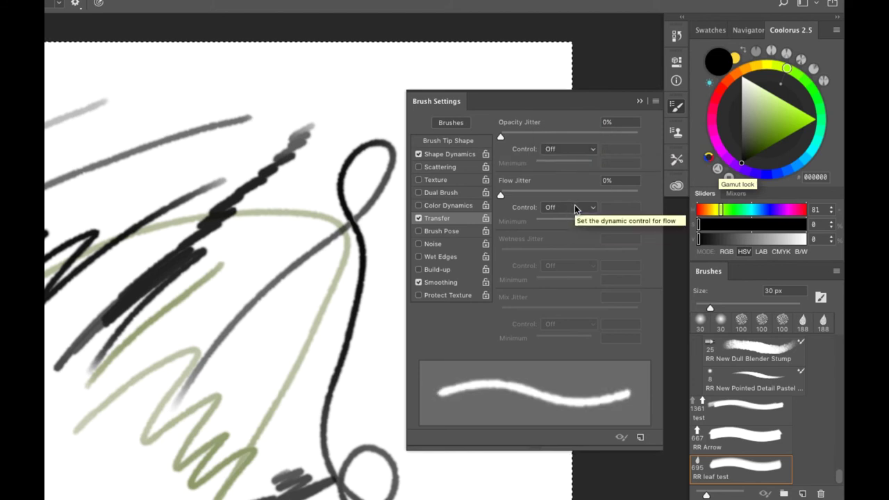
pyautogui.click(573, 207)
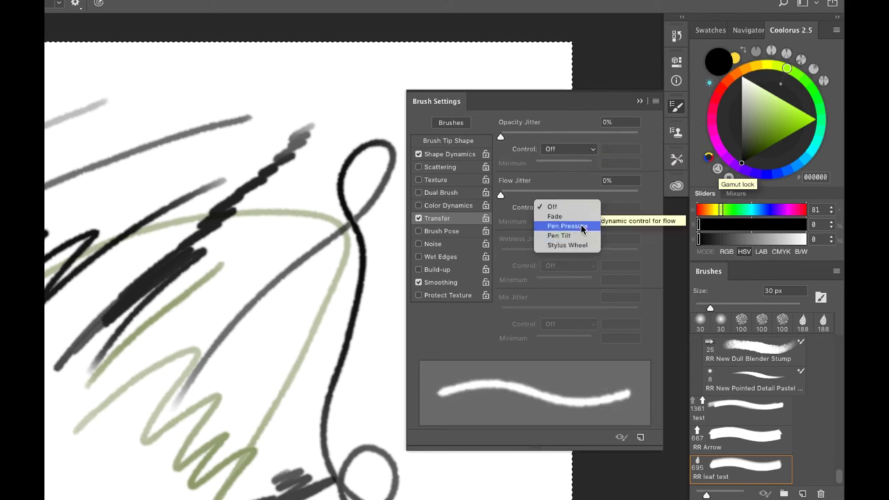
pyautogui.click(582, 226)
pyautogui.moveTo(108, 118); pyautogui.dragTo(255, 85)
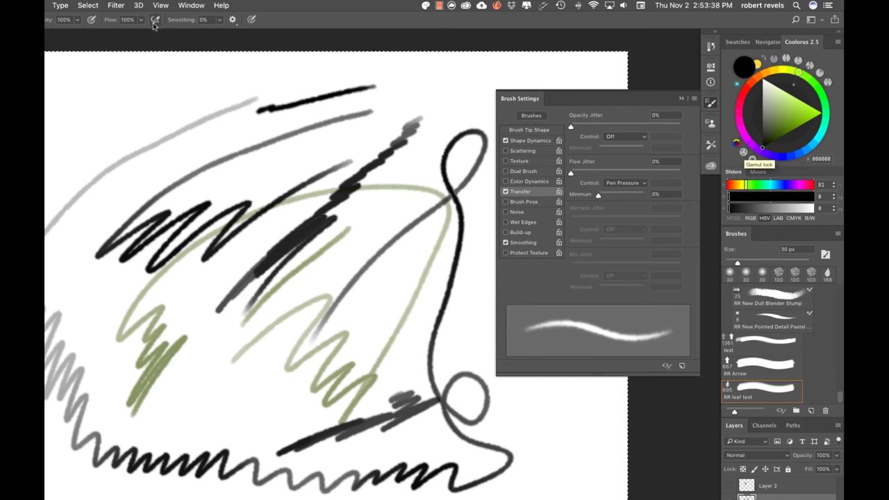
# Toggle airbrush Build-up on and off, leave it enabled, and turn off Smoothing.
pyautogui.click(155, 21)
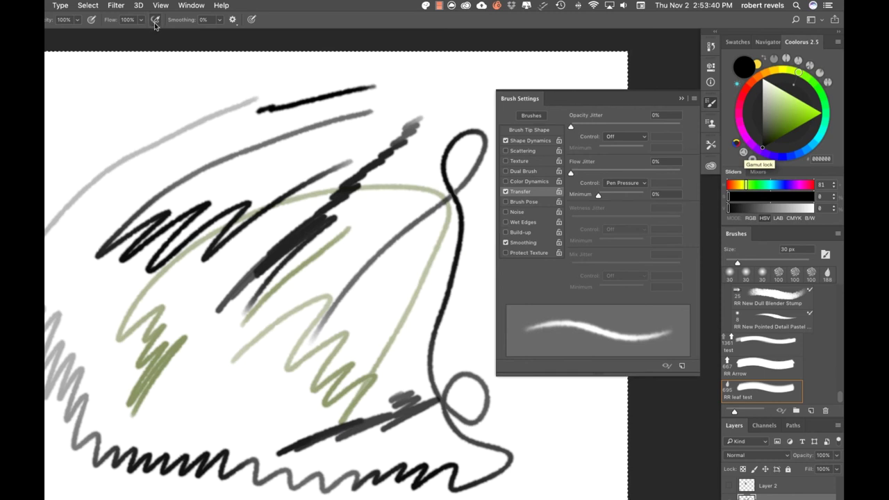
pyautogui.click(507, 234)
pyautogui.click(507, 234)
pyautogui.click(507, 234)
pyautogui.click(506, 234)
pyautogui.click(505, 233)
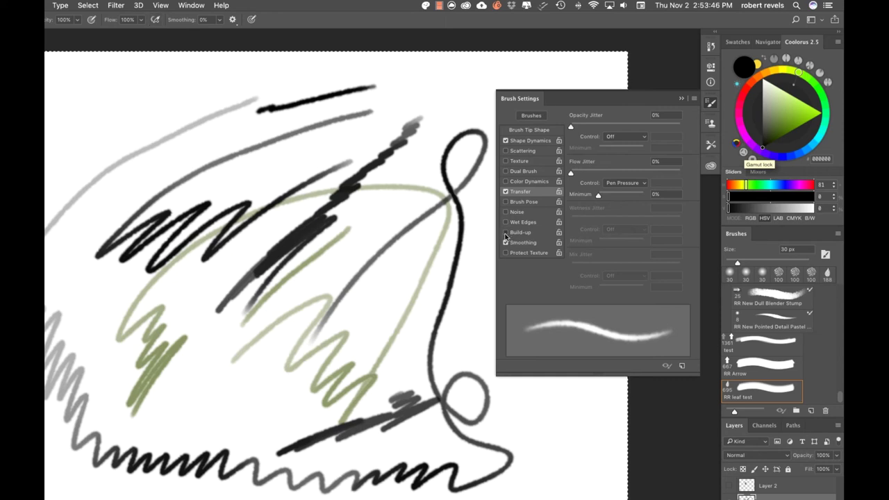
pyautogui.click(506, 233)
pyautogui.click(505, 233)
pyautogui.click(506, 234)
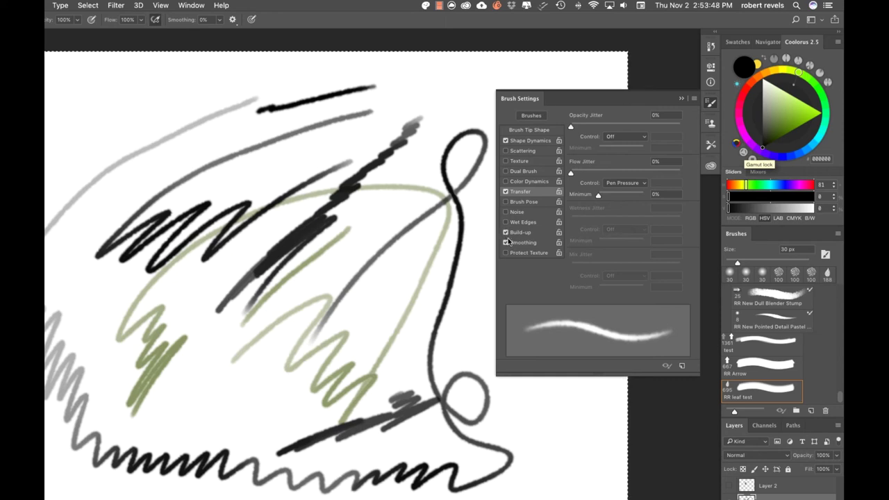
pyautogui.click(506, 241)
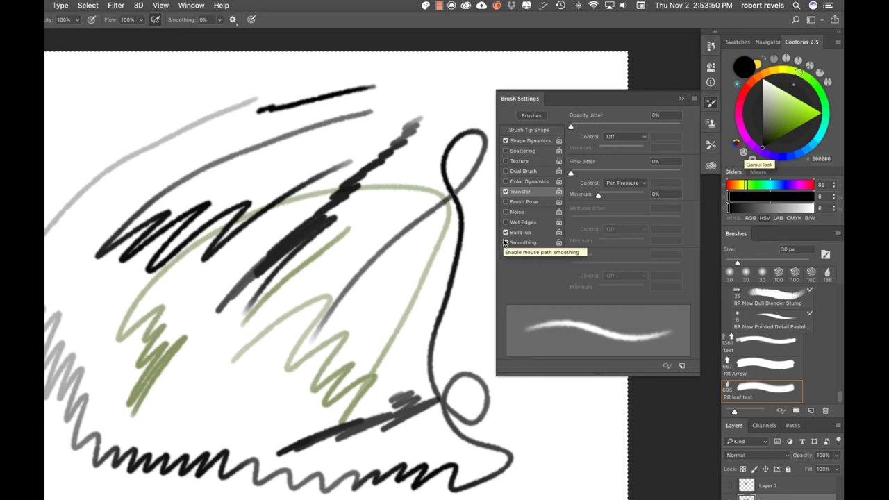
# Toggle airbrush Build-up a few times, leave it enabled, and turn Smoothing back on.
pyautogui.hotkey('alt', 'shift', 'p')
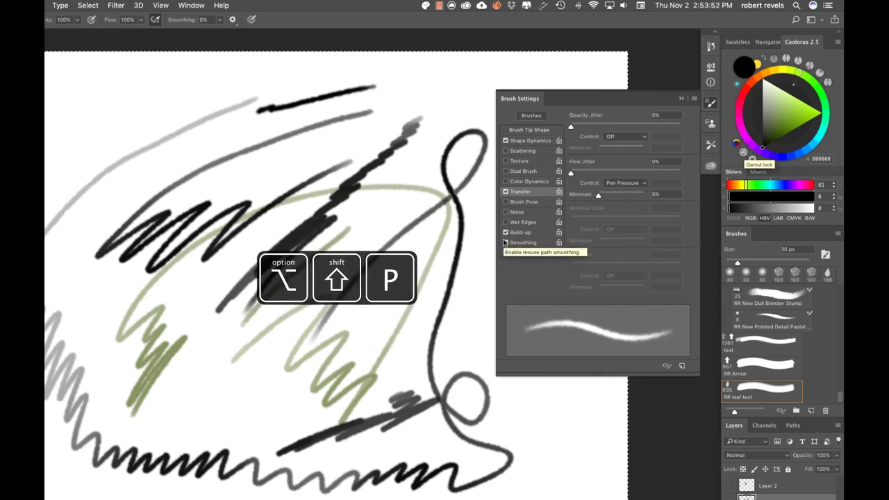
pyautogui.hotkey('alt', 'shift', 'p')
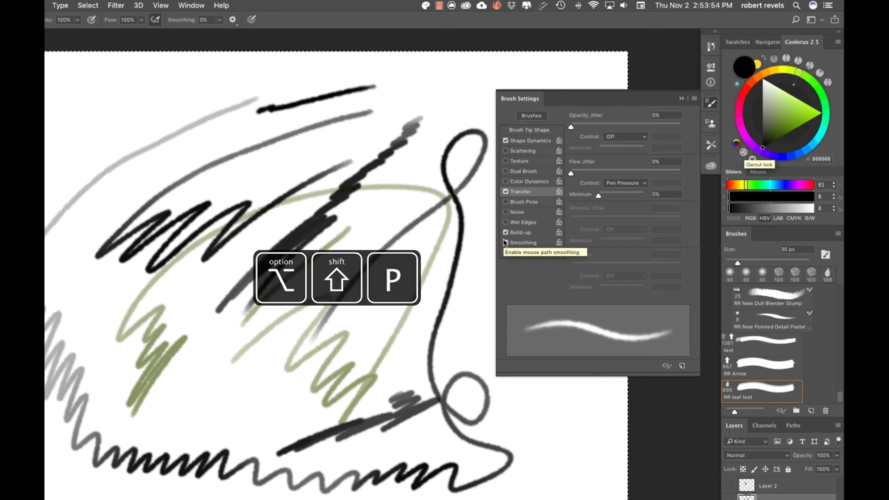
pyautogui.hotkey('alt', 'shift', 'p')
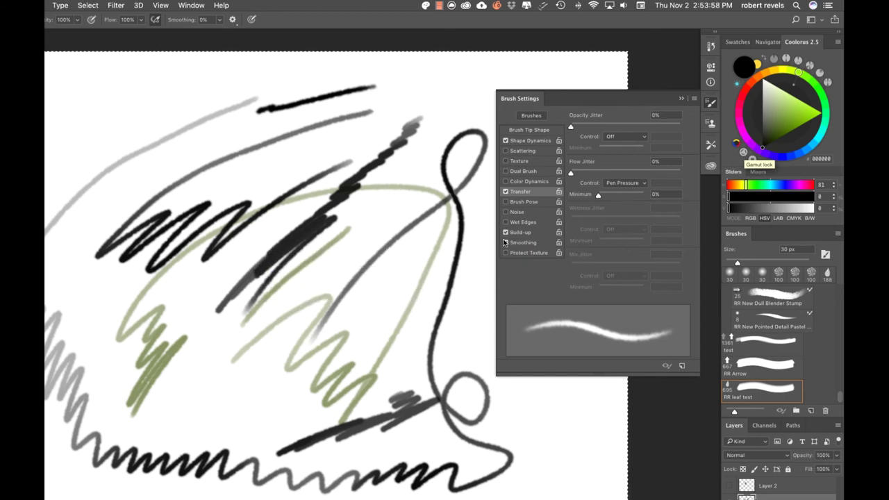
pyautogui.click(505, 241)
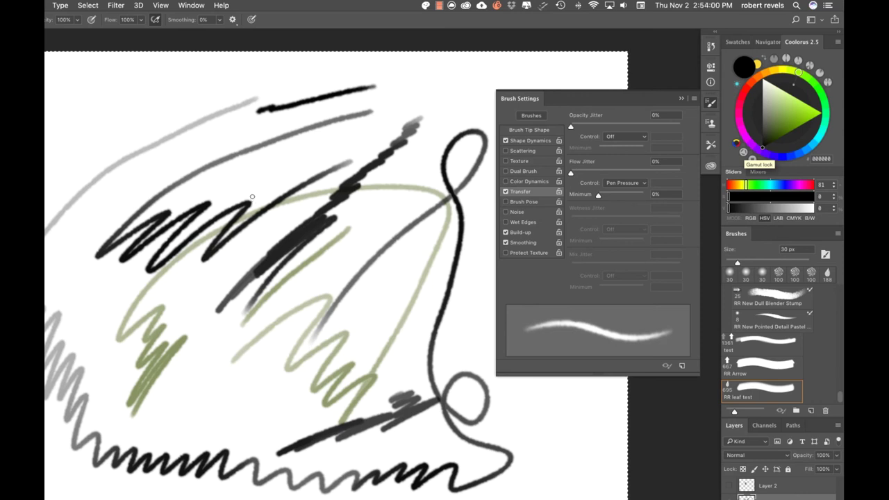
# Enlarge the brush to 229 px and paint a soft black dot and a thick, slightly curved stroke near the canvas's upper edge.
pyautogui.moveTo(219, 186); pyautogui.dragTo(315, 149)
pyautogui.moveTo(245, 89)
pyautogui.mouseDown()
pyautogui.moveTo(101, 153)
pyautogui.moveTo(52, 207)
pyautogui.mouseUp()
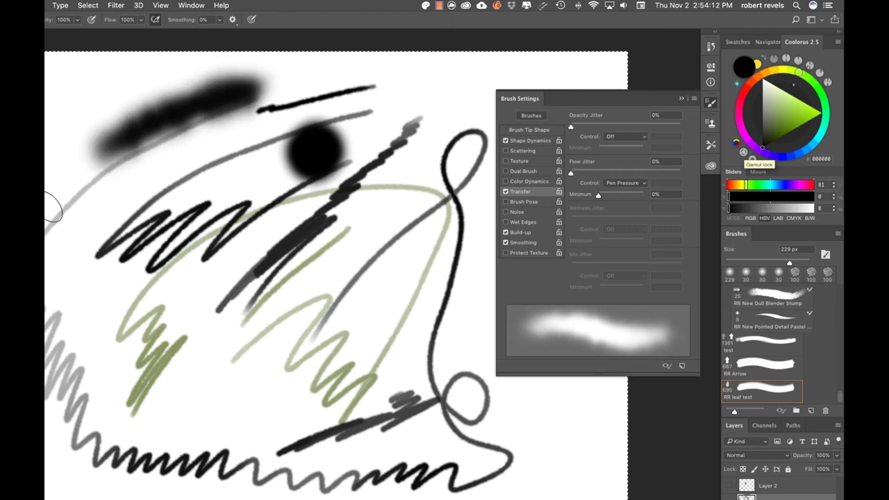
# Set the brush's Angle Jitter and Roundness Jitter to 0% in Shape Dynamics, and paint a thick diagonal black stroke near the canvas's upper-left area.
pyautogui.click(527, 140)
pyautogui.moveTo(626, 204); pyautogui.dragTo(528, 205)
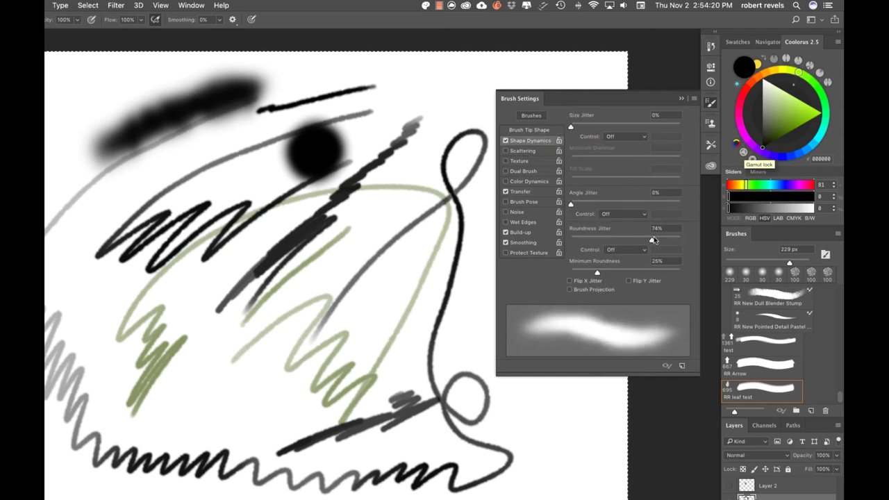
pyautogui.moveTo(651, 240); pyautogui.dragTo(534, 234)
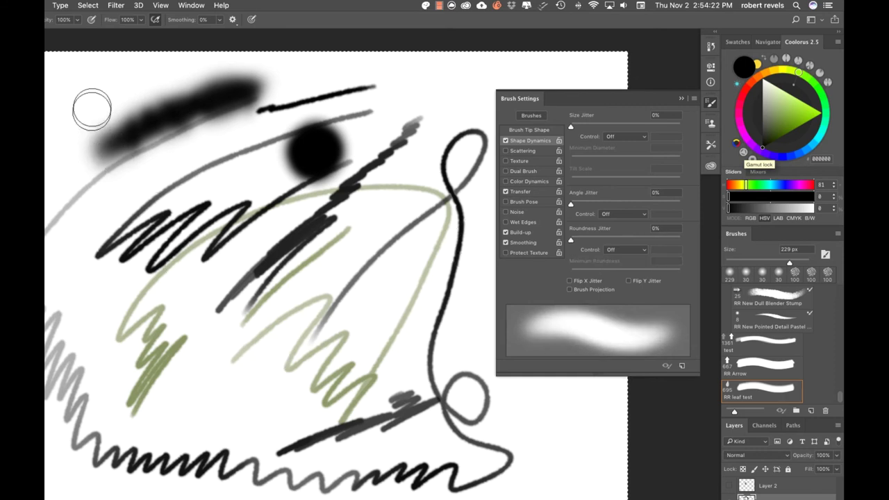
pyautogui.moveTo(91, 109); pyautogui.dragTo(46, 209)
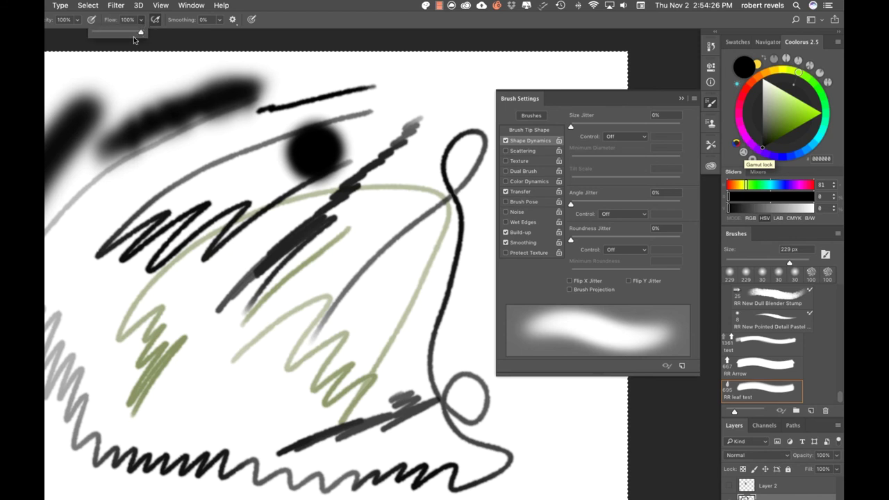
# Lower the brush flow to 13% and build up soft dark strokes across the middle of the canvas.
pyautogui.moveTo(134, 39); pyautogui.dragTo(100, 40)
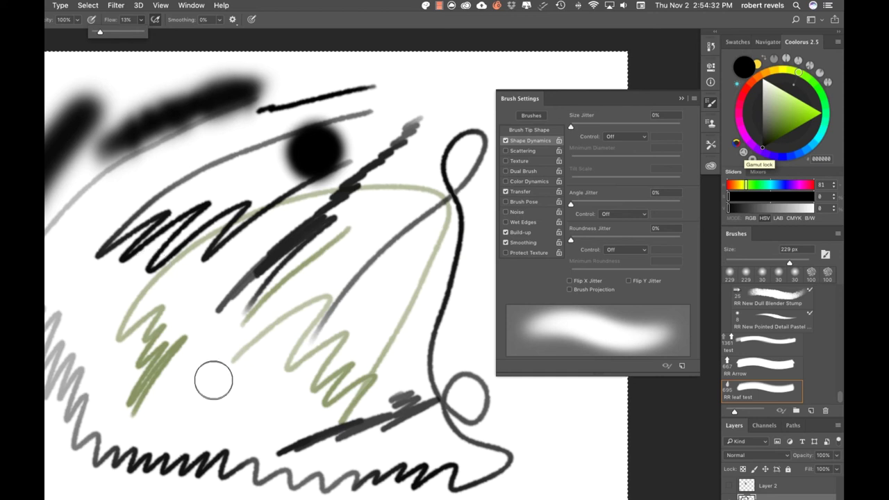
pyautogui.moveTo(214, 373)
pyautogui.mouseDown()
pyautogui.moveTo(240, 407)
pyautogui.moveTo(260, 405)
pyautogui.moveTo(394, 294)
pyautogui.moveTo(411, 257)
pyautogui.moveTo(377, 242)
pyautogui.moveTo(209, 348)
pyautogui.mouseUp()
pyautogui.moveTo(122, 293)
pyautogui.mouseDown()
pyautogui.moveTo(136, 334)
pyautogui.moveTo(163, 304)
pyautogui.moveTo(109, 325)
pyautogui.moveTo(179, 298)
pyautogui.moveTo(81, 446)
pyautogui.moveTo(284, 236)
pyautogui.moveTo(331, 216)
pyautogui.mouseUp()
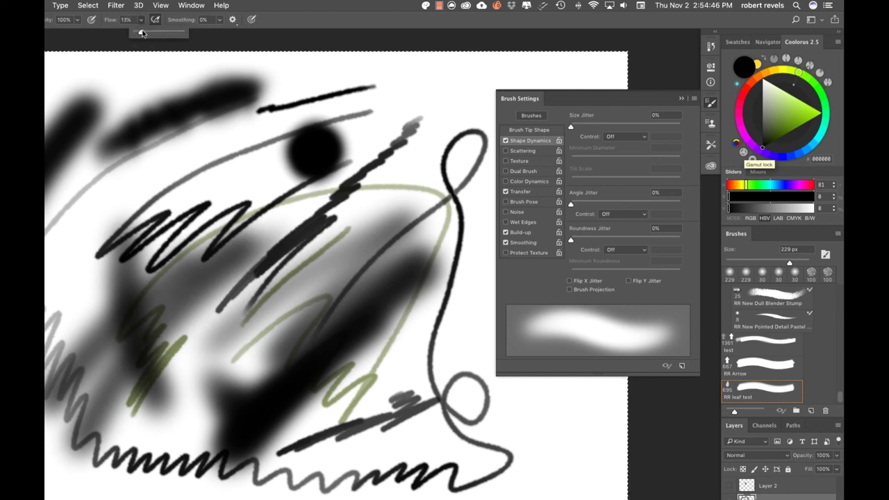
# Set the flow to 100% and the opacity to 42%, and paint a soft grey patch in the canvas's lower-left area.
pyautogui.moveTo(141, 33); pyautogui.dragTo(238, 35)
pyautogui.moveTo(77, 19); pyautogui.dragTo(46, 32)
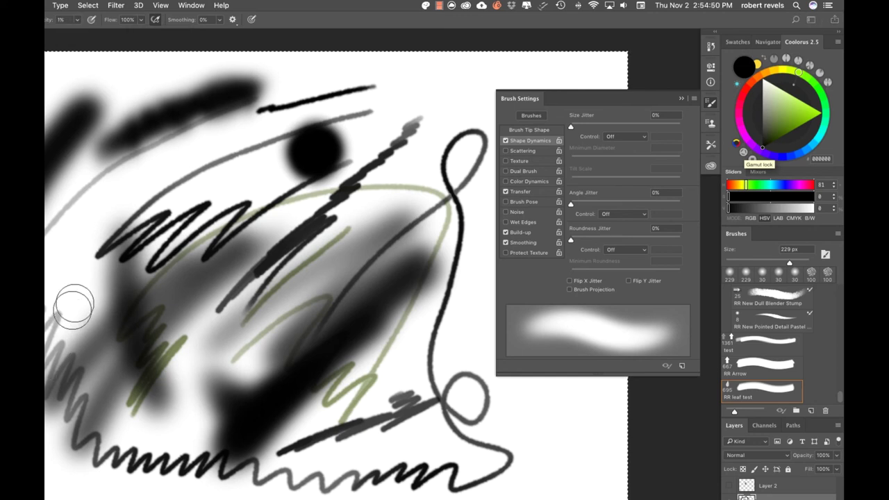
pyautogui.moveTo(88, 36); pyautogui.dragTo(98, 37)
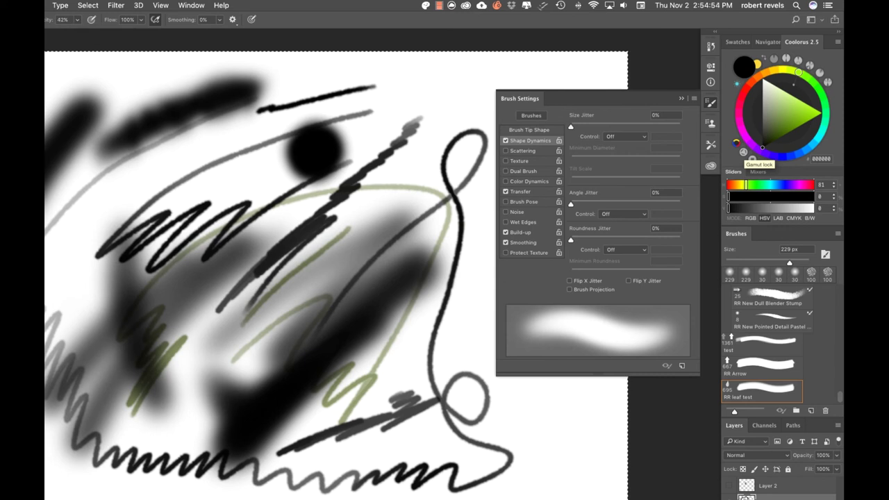
pyautogui.moveTo(50, 465)
pyautogui.mouseDown()
pyautogui.moveTo(83, 452)
pyautogui.moveTo(52, 416)
pyautogui.mouseUp()
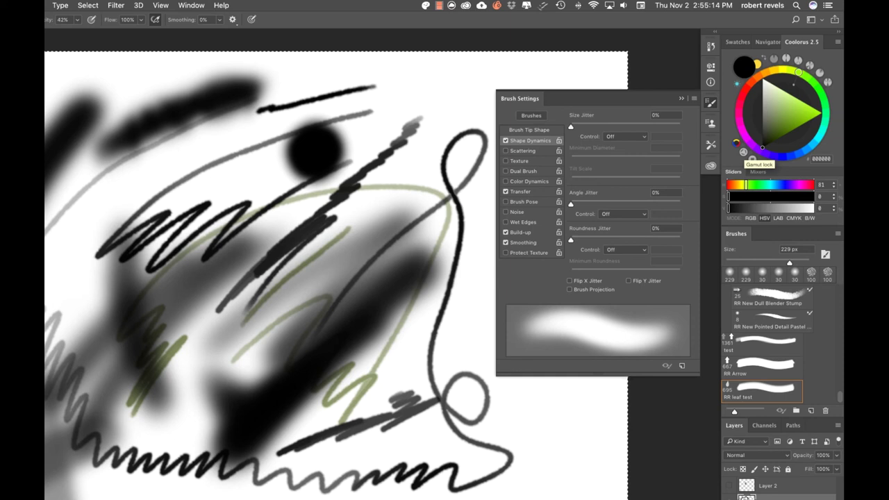
# Restore the brush opacity to 100% and paint a thick diagonal black stroke over the lower middle of the canvas.
pyautogui.click(76, 19)
pyautogui.moveTo(86, 32); pyautogui.dragTo(111, 32)
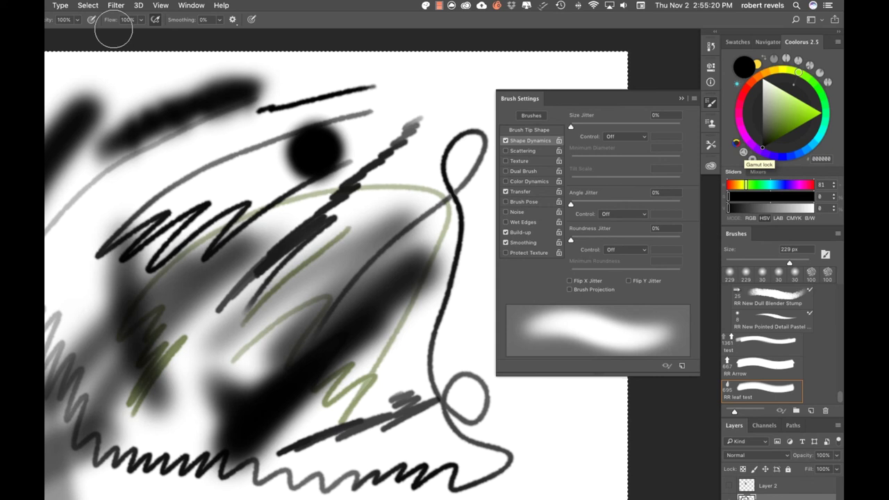
pyautogui.moveTo(458, 306)
pyautogui.mouseDown()
pyautogui.moveTo(408, 335)
pyautogui.moveTo(299, 444)
pyautogui.mouseUp()
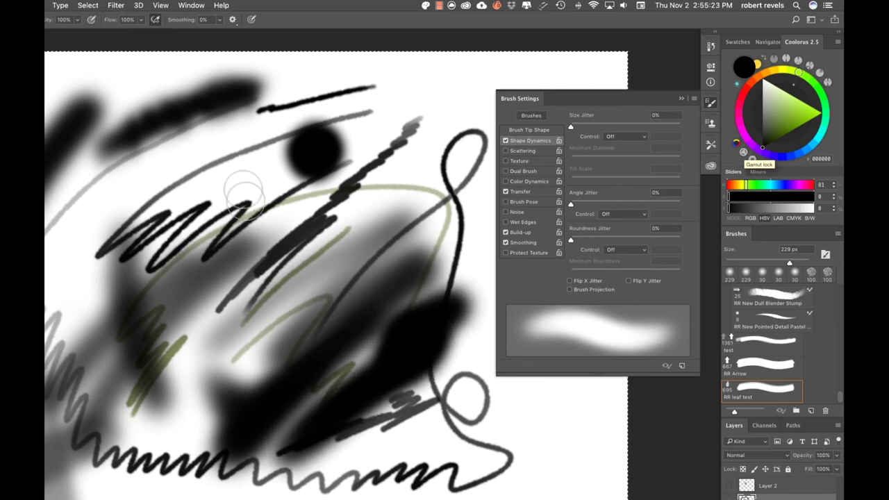
# Reduce the brush flow to 41% and paint a soft dark stroke near the canvas's upper-right area.
pyautogui.click(140, 20)
pyautogui.moveTo(145, 32); pyautogui.dragTo(113, 32)
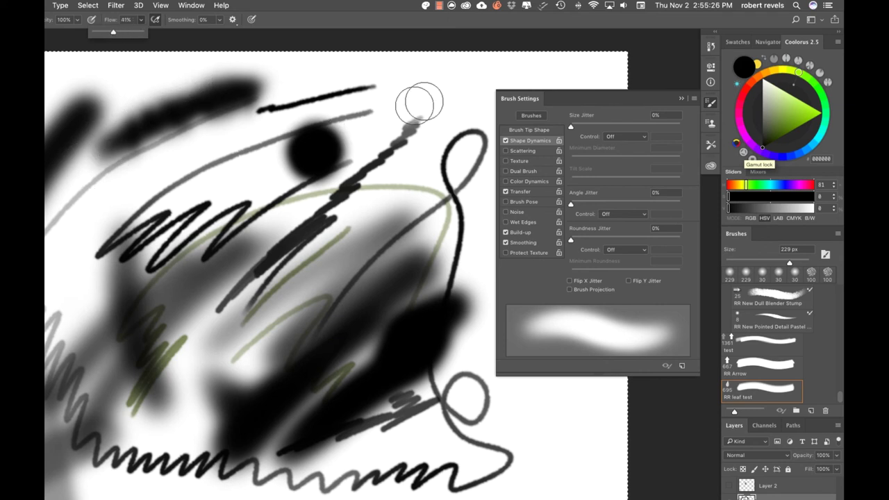
pyautogui.moveTo(437, 91); pyautogui.dragTo(409, 174)
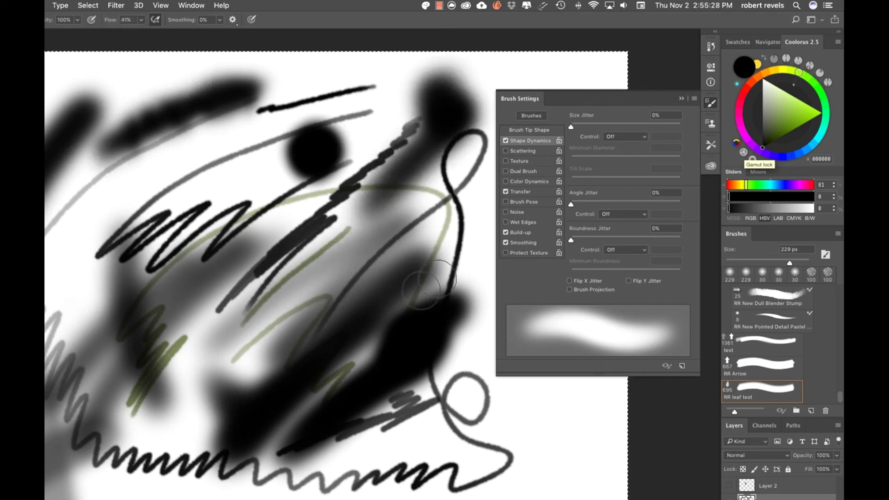
# Set the Transfer opacity control to Pen Pressure and paint soft grey and dark test strokes along the lower part of the canvas.
pyautogui.click(532, 191)
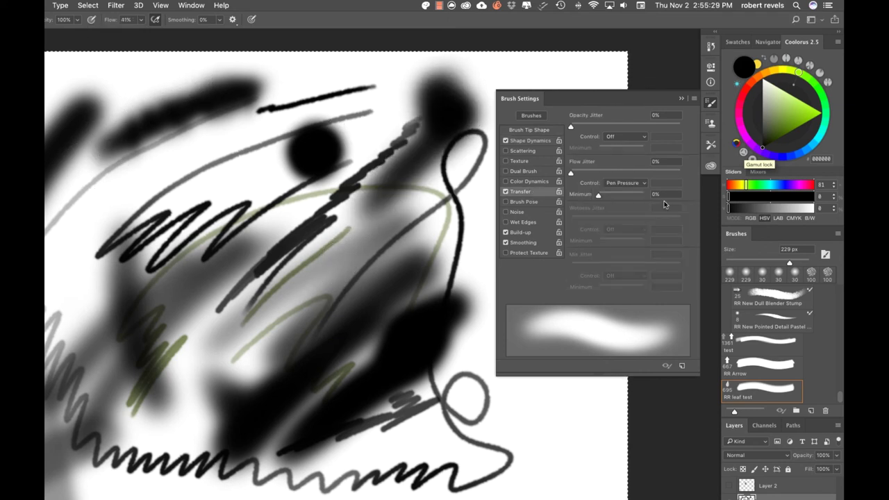
pyautogui.click(623, 136)
pyautogui.click(627, 153)
pyautogui.moveTo(417, 486)
pyautogui.mouseDown()
pyautogui.moveTo(425, 486)
pyautogui.moveTo(375, 489)
pyautogui.moveTo(510, 486)
pyautogui.moveTo(532, 476)
pyautogui.moveTo(573, 416)
pyautogui.moveTo(361, 473)
pyautogui.mouseUp()
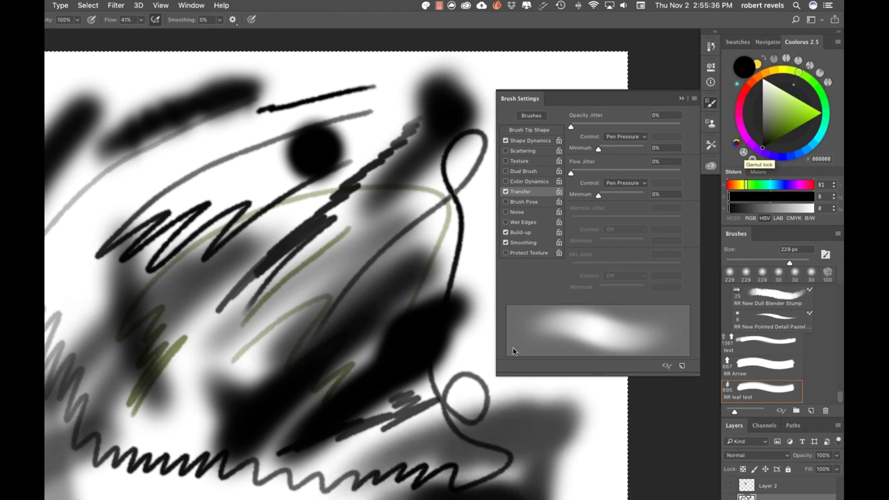
pyautogui.moveTo(263, 495)
pyautogui.mouseDown()
pyautogui.moveTo(297, 487)
pyautogui.moveTo(282, 499)
pyautogui.moveTo(339, 491)
pyautogui.mouseUp()
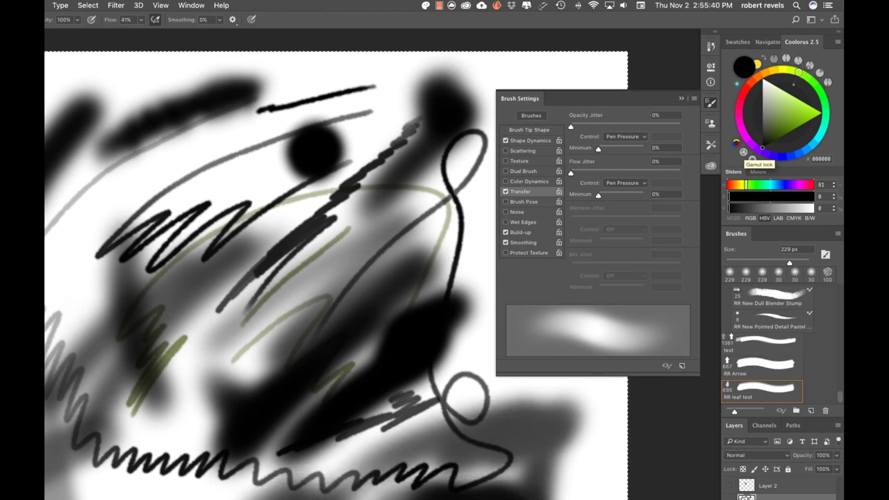
pyautogui.moveTo(211, 486)
pyautogui.mouseDown()
pyautogui.moveTo(174, 486)
pyautogui.moveTo(243, 486)
pyautogui.moveTo(223, 493)
pyautogui.moveTo(170, 448)
pyautogui.moveTo(202, 451)
pyautogui.mouseUp()
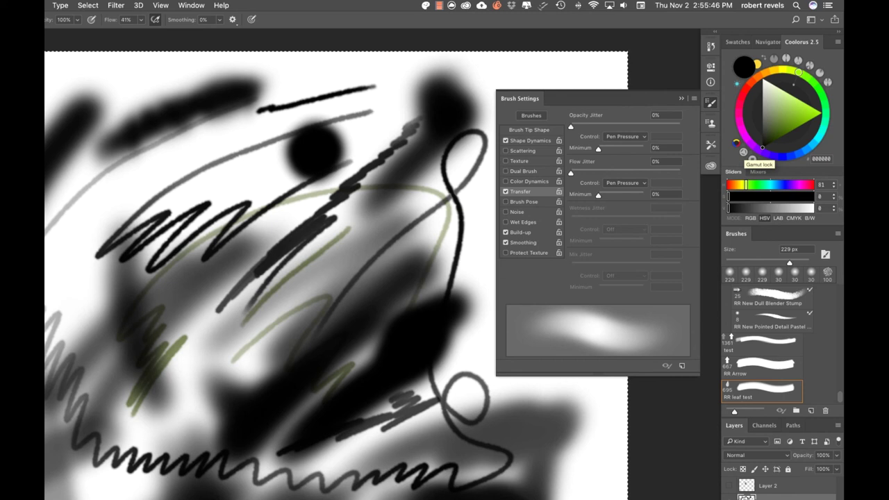
# Clear all the test strokes and paint one thick, soft dark diagonal stroke on the empty canvas.
pyautogui.press('BackSpace')
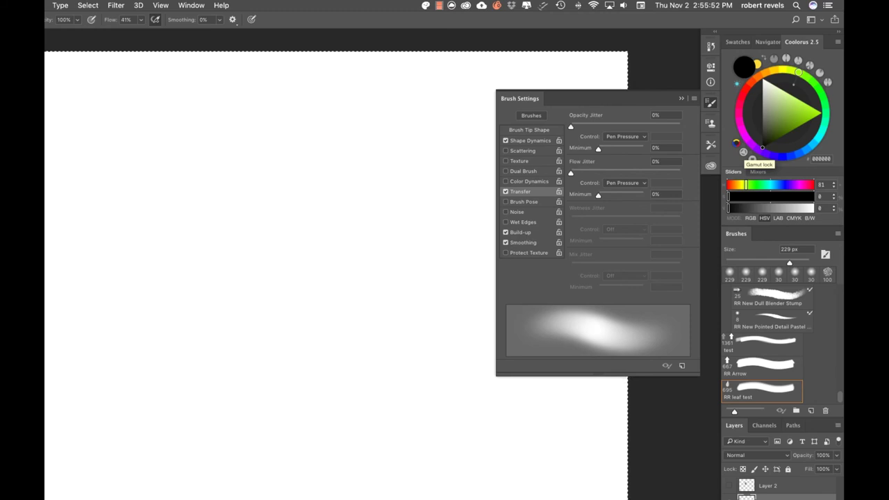
pyautogui.moveTo(387, 123)
pyautogui.mouseDown()
pyautogui.moveTo(338, 148)
pyautogui.moveTo(336, 184)
pyautogui.moveTo(291, 215)
pyautogui.mouseUp()
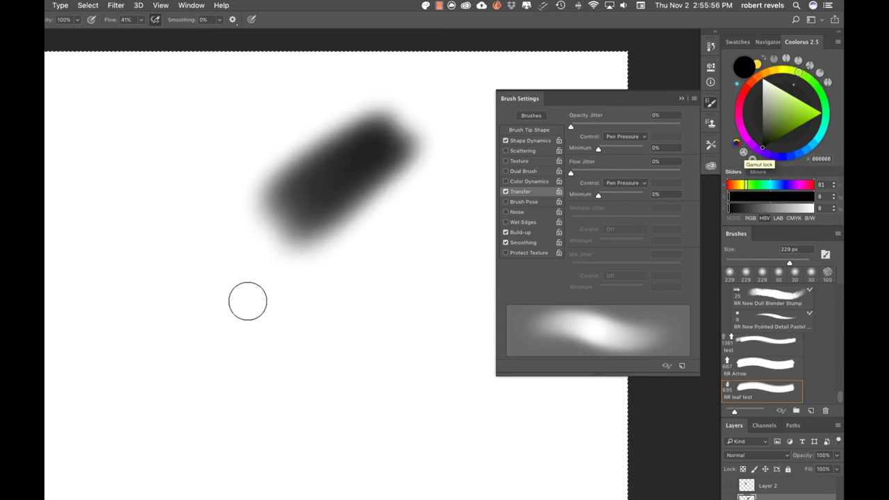
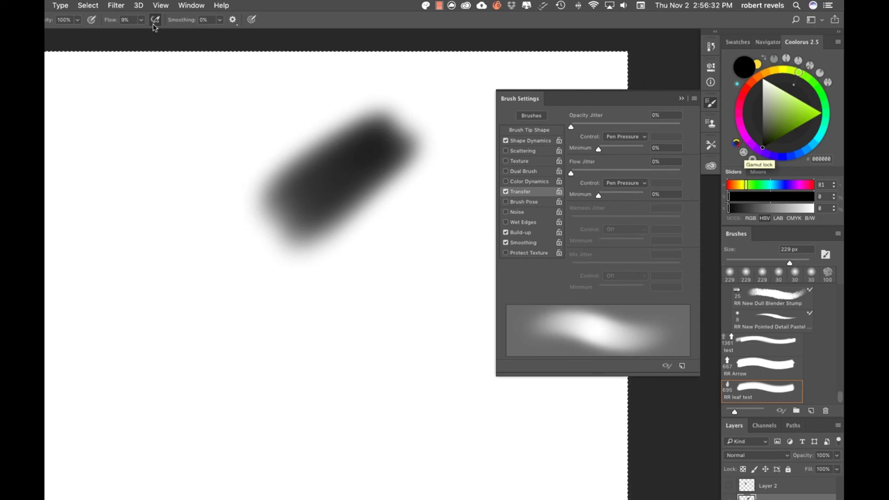
# Set the brush flow to 100% and toggle airbrush Build-up off and back on.
pyautogui.hotkey('shift', '0')
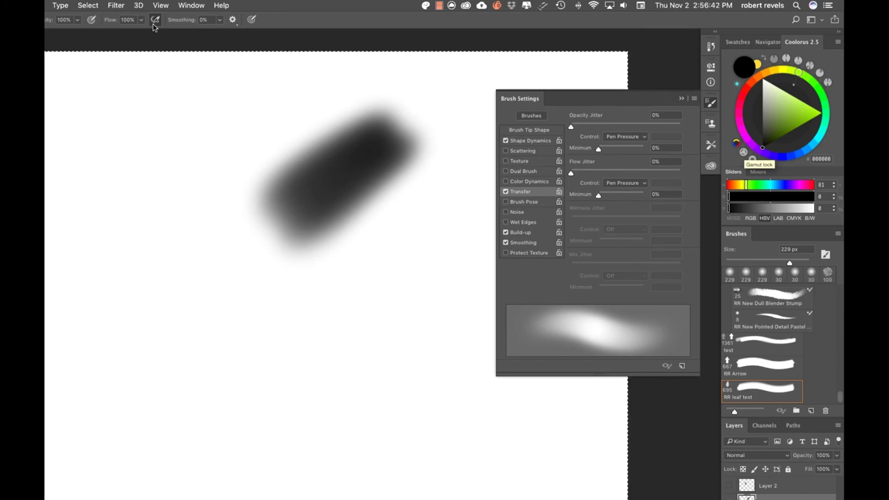
pyautogui.click(153, 25)
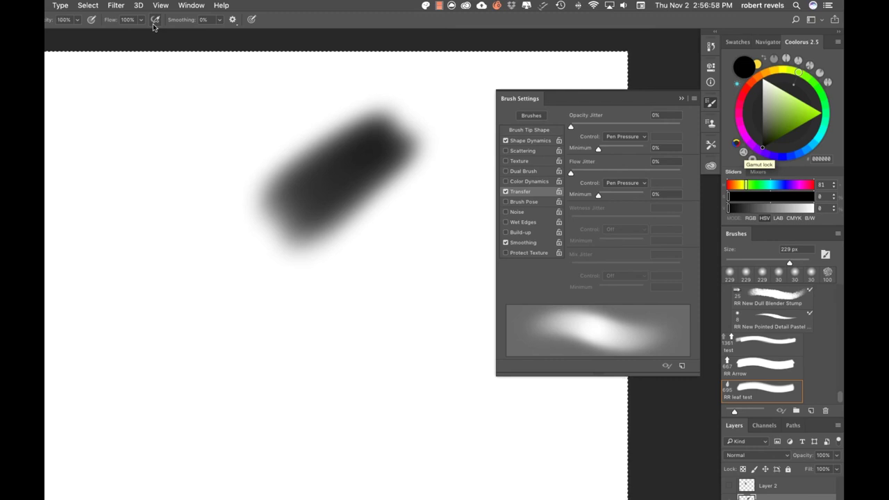
pyautogui.click(154, 23)
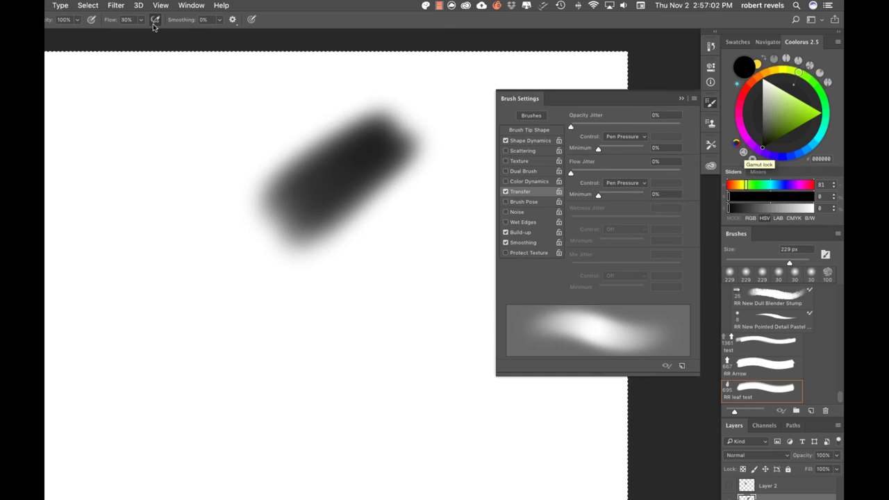
# Paint a long diagonal and two short crossing soft strokes at 30% flow below the existing dark stroke.
pyautogui.moveTo(373, 312)
pyautogui.mouseDown()
pyautogui.moveTo(234, 377)
pyautogui.moveTo(169, 437)
pyautogui.mouseUp()
pyautogui.moveTo(271, 278); pyautogui.dragTo(278, 407)
pyautogui.moveTo(333, 264); pyautogui.dragTo(291, 416)
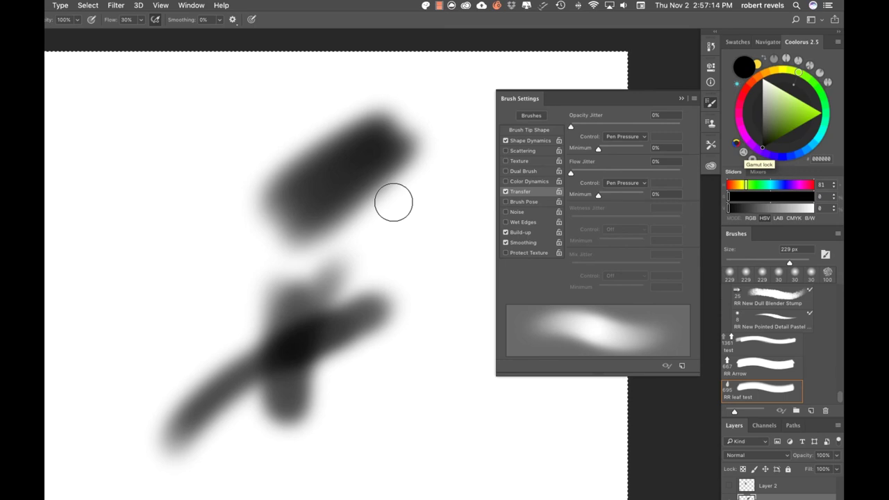
# Try brush sizes such as 251 px and 334 px with varying edge softness, and settle on a harder 314 px brush.
pyautogui.moveTo(71, 207)
pyautogui.mouseDown()
pyautogui.moveTo(240, 222)
pyautogui.moveTo(103, 193)
pyautogui.moveTo(70, 204)
pyautogui.moveTo(164, 185)
pyautogui.moveTo(58, 173)
pyautogui.moveTo(188, 189)
pyautogui.moveTo(65, 174)
pyautogui.moveTo(46, 436)
pyautogui.moveTo(79, 84)
pyautogui.moveTo(55, 427)
pyautogui.mouseUp()
pyautogui.click(45, 5)
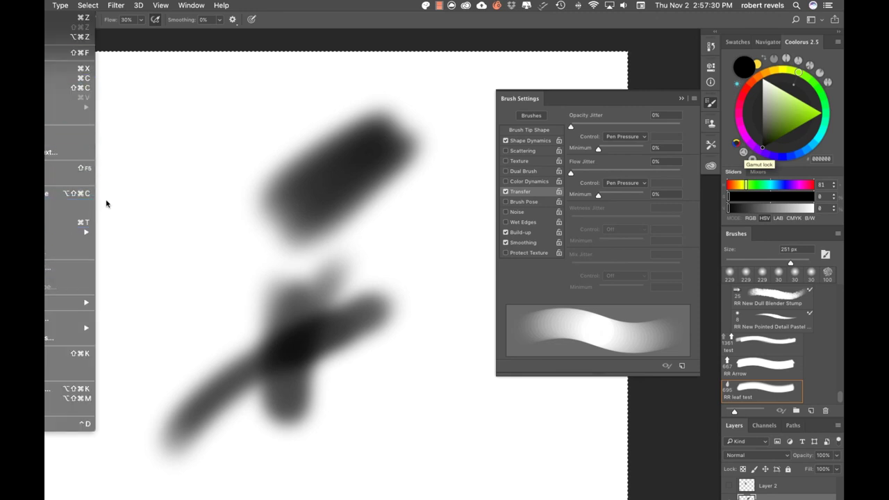
pyautogui.click(244, 94)
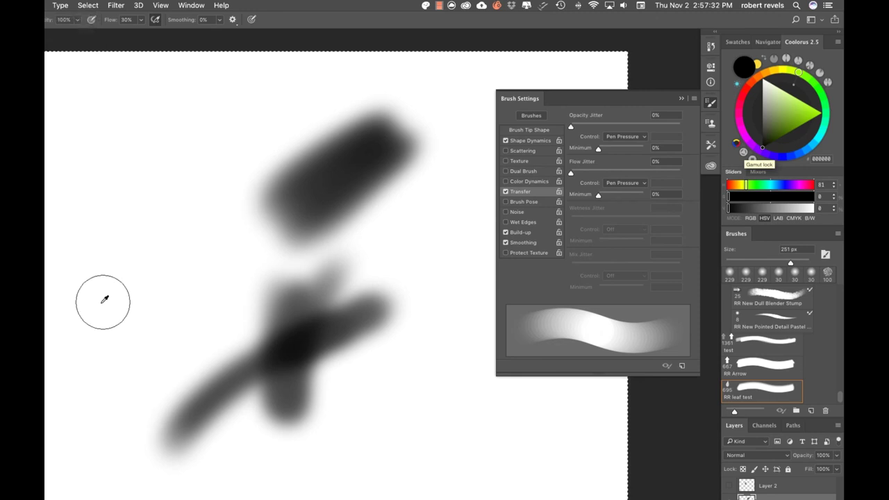
pyautogui.moveTo(99, 321)
pyautogui.mouseDown()
pyautogui.moveTo(109, 57)
pyautogui.moveTo(80, 380)
pyautogui.moveTo(90, 85)
pyautogui.moveTo(90, 229)
pyautogui.moveTo(262, 288)
pyautogui.moveTo(97, 298)
pyautogui.moveTo(213, 306)
pyautogui.moveTo(82, 308)
pyautogui.moveTo(71, 36)
pyautogui.moveTo(79, 421)
pyautogui.moveTo(76, 176)
pyautogui.moveTo(79, 359)
pyautogui.moveTo(95, 149)
pyautogui.moveTo(94, 97)
pyautogui.moveTo(86, 201)
pyautogui.moveTo(91, 96)
pyautogui.moveTo(88, 75)
pyautogui.moveTo(82, 81)
pyautogui.mouseUp()
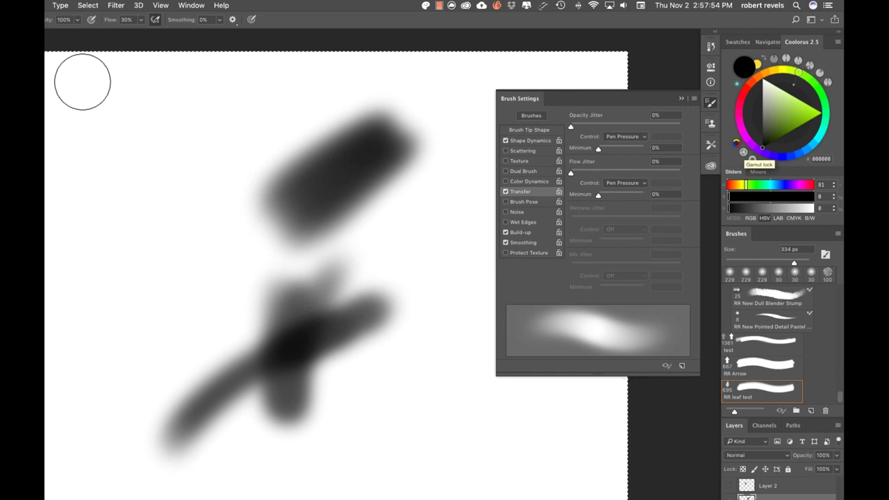
pyautogui.moveTo(161, 124); pyautogui.dragTo(156, 121)
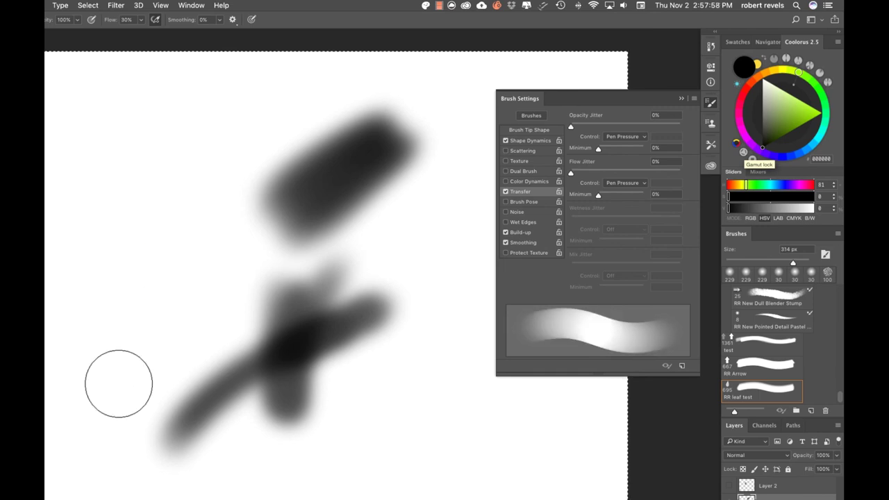
# Turn the brush's Transfer dynamics off and enable the override that always uses pen pressure for opacity.
pyautogui.click(90, 24)
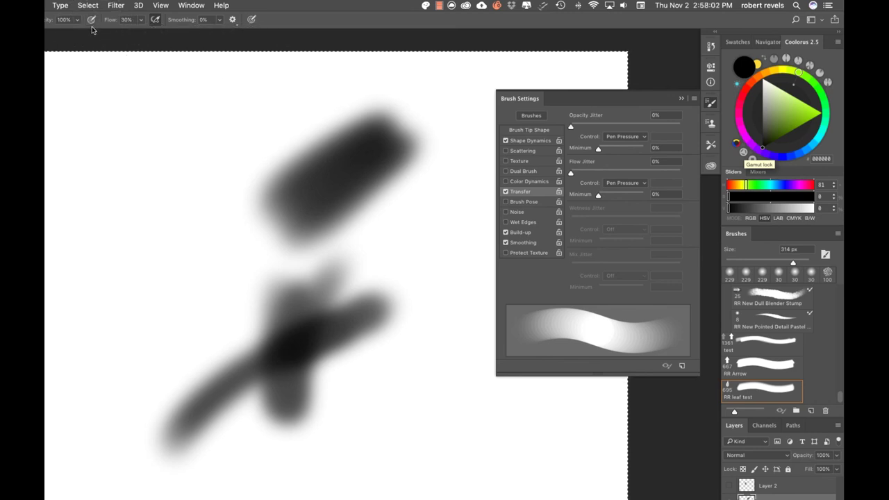
pyautogui.click(505, 192)
pyautogui.click(506, 192)
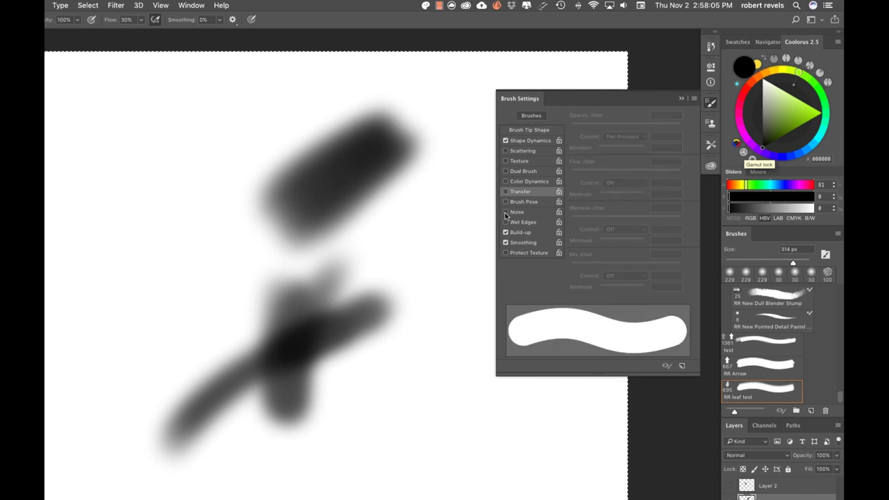
pyautogui.click(92, 21)
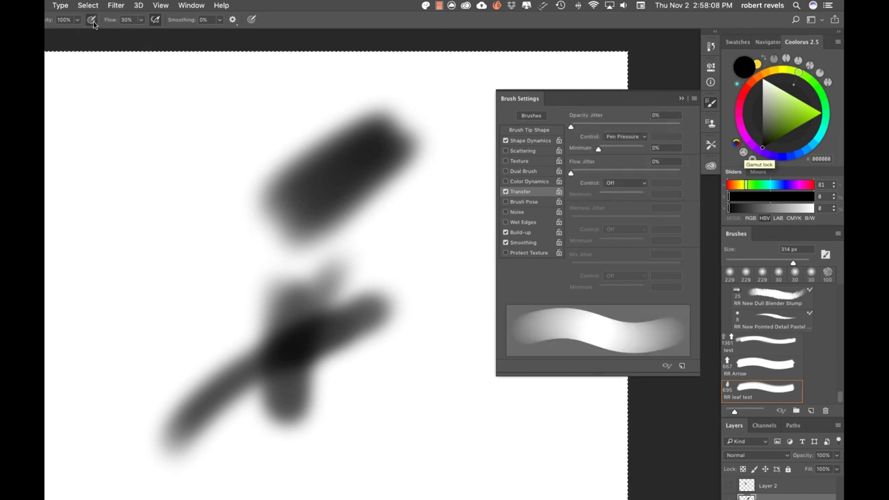
# Toggle the pen-pressure override for opacity off and back on, and paint two short hard-edged strokes beside the soft ones.
pyautogui.click(91, 20)
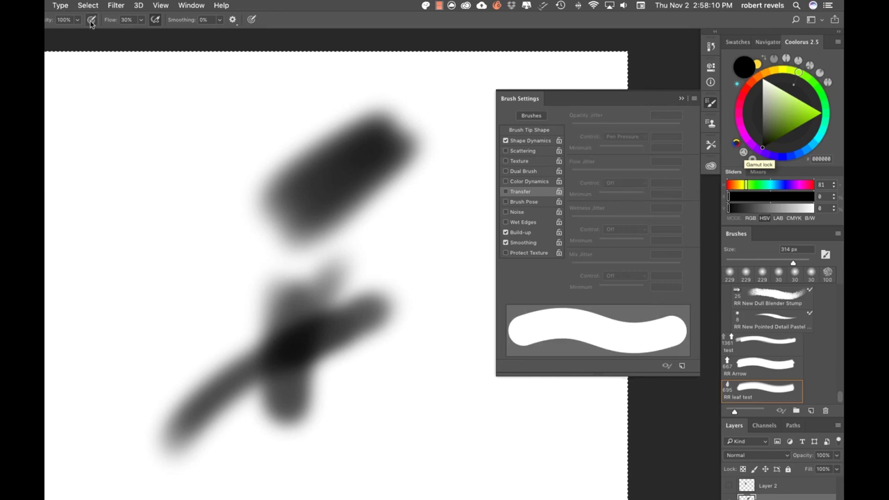
pyautogui.click(91, 20)
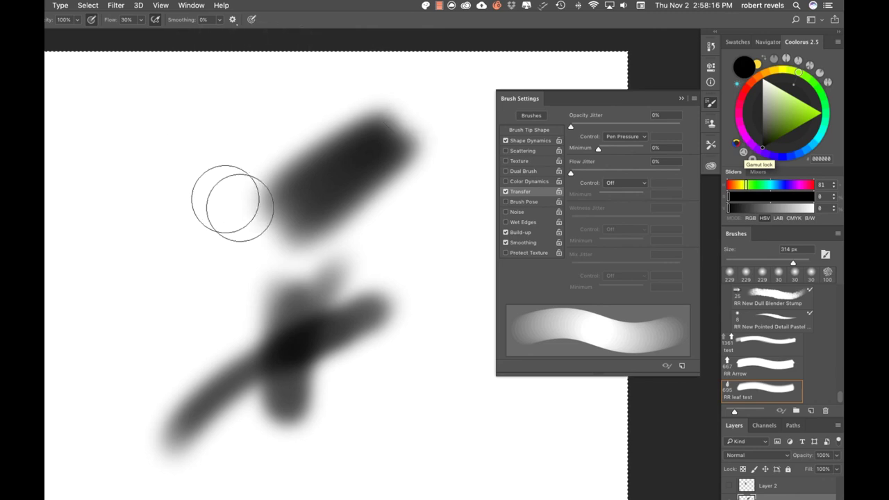
pyautogui.click(623, 184)
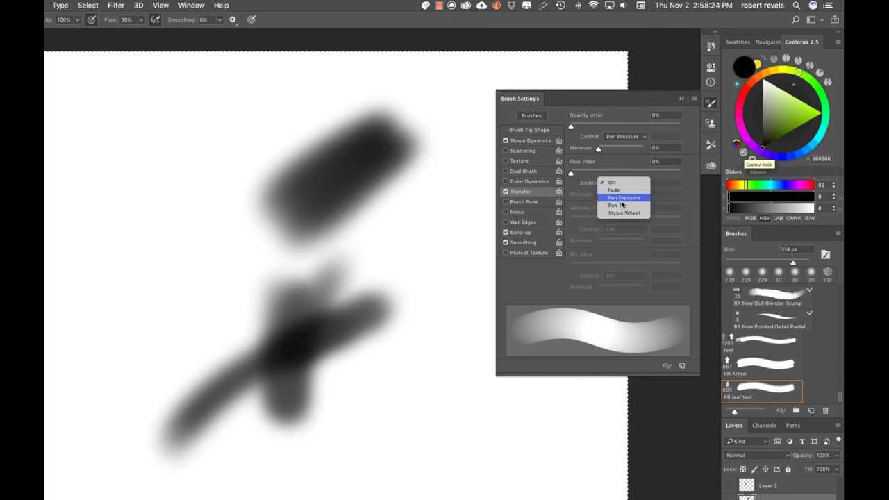
pyautogui.click(446, 293)
pyautogui.moveTo(441, 305); pyautogui.dragTo(365, 396)
pyautogui.moveTo(245, 274); pyautogui.dragTo(188, 268)
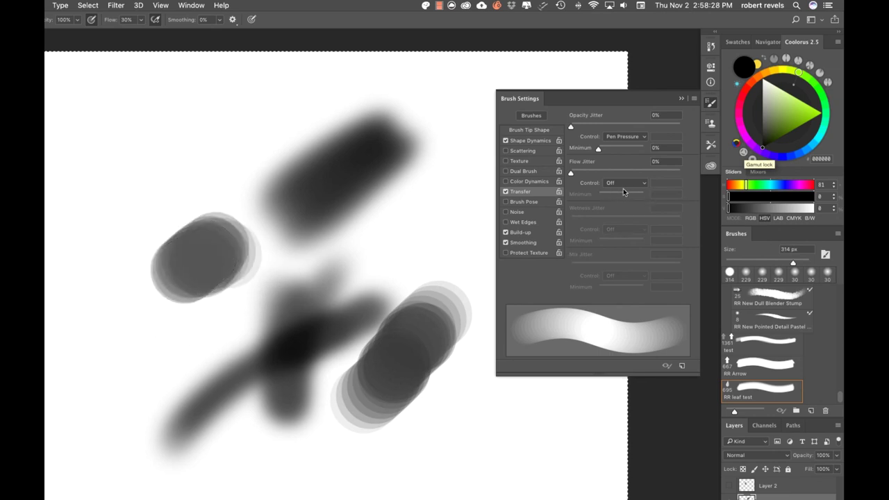
# Enable Transfer with both opacity and flow controlled by Pen Pressure, and switch off the opacity pressure override.
pyautogui.click(90, 23)
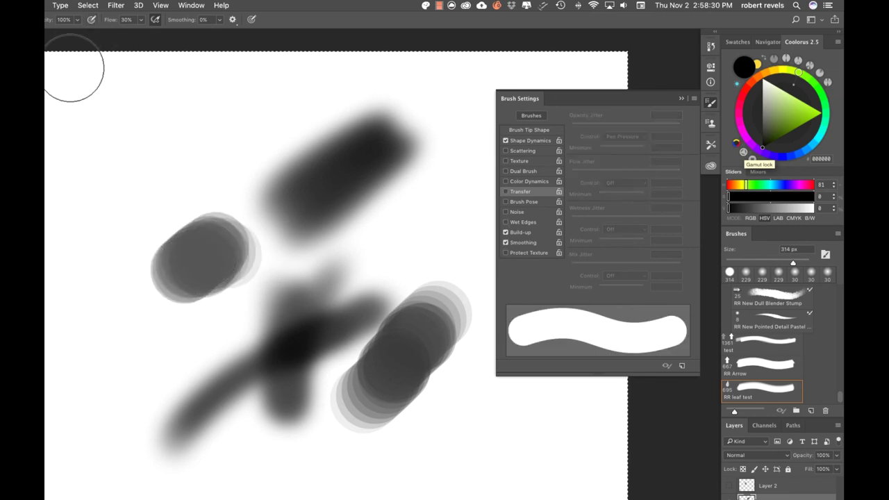
pyautogui.click(505, 192)
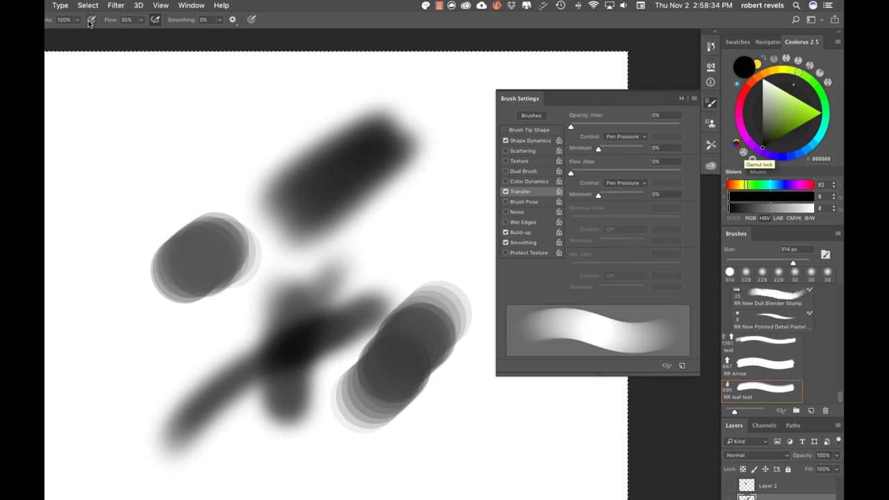
pyautogui.click(625, 136)
pyautogui.click(611, 120)
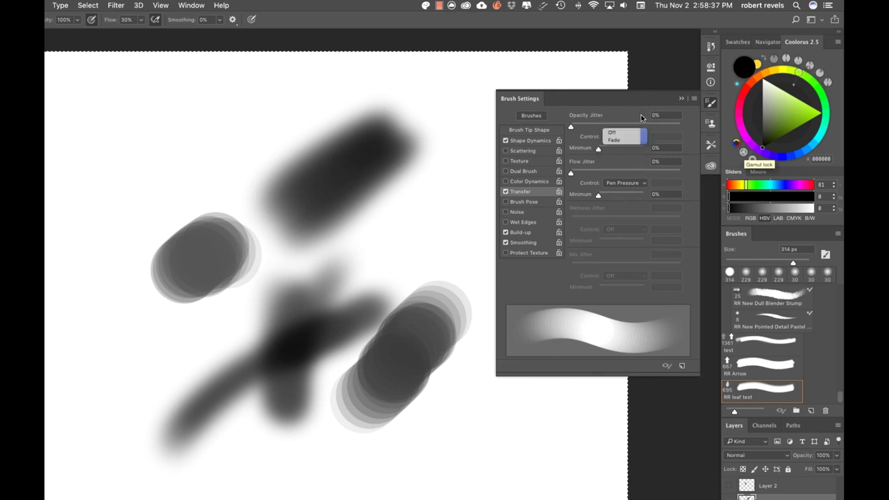
pyautogui.click(91, 21)
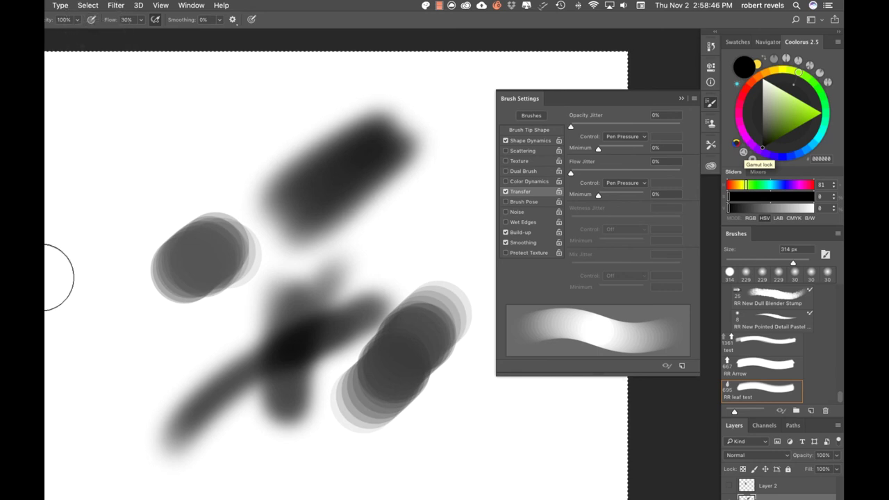
# Paint a short overlapping stroke at the canvas's left edge, and clear all test strokes from the canvas.
pyautogui.moveTo(67, 210); pyautogui.dragTo(40, 247)
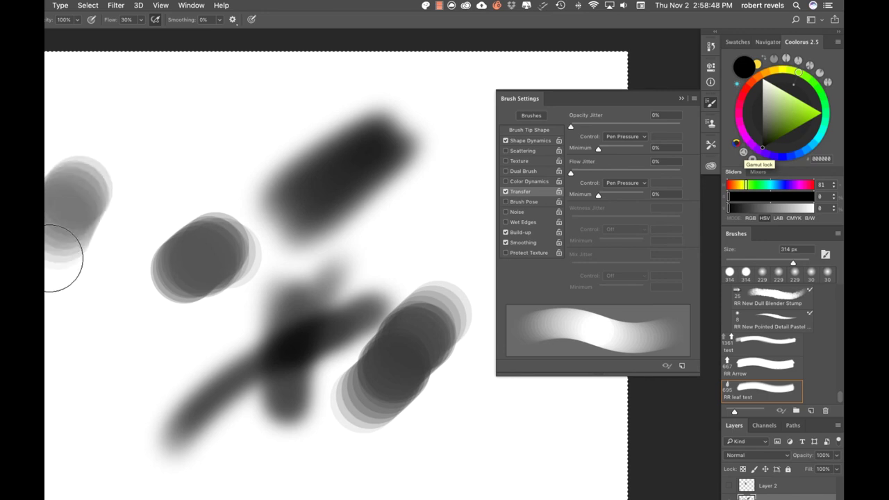
pyautogui.click(506, 190)
pyautogui.click(531, 189)
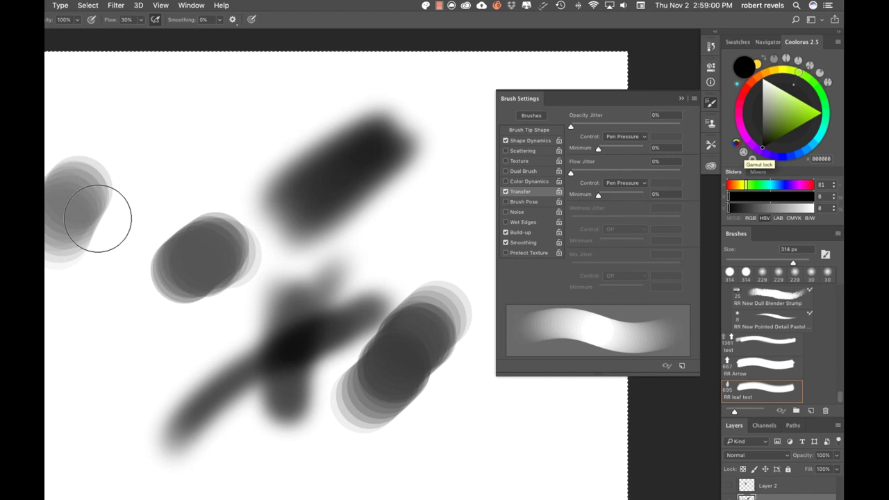
pyautogui.press('Delete')
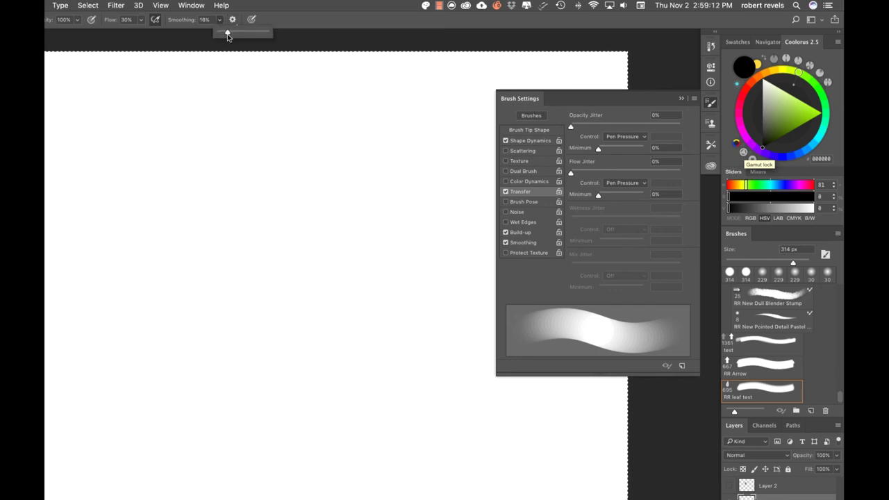
# Set brush smoothing to 16% and paint three curved strokes, reducing the brush to 187 px for the last one.
pyautogui.moveTo(227, 33); pyautogui.dragTo(224, 32)
pyautogui.moveTo(278, 135)
pyautogui.mouseDown()
pyautogui.moveTo(145, 232)
pyautogui.moveTo(142, 292)
pyautogui.mouseUp()
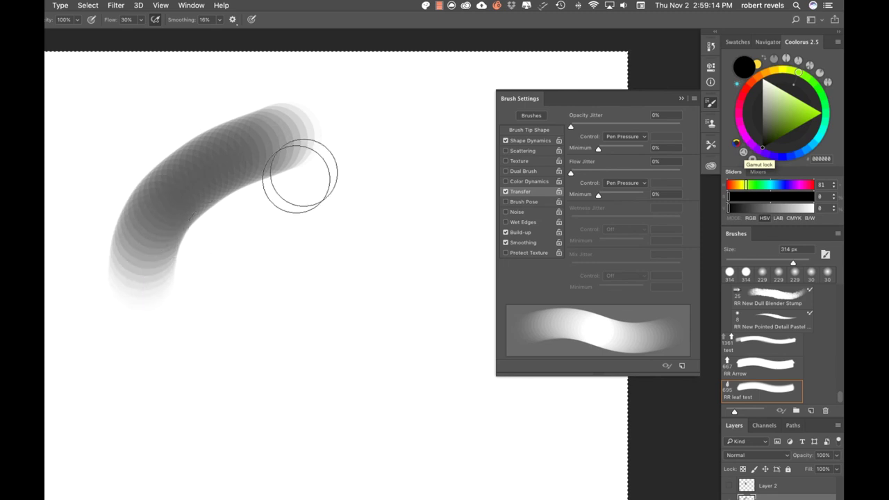
pyautogui.moveTo(415, 118)
pyautogui.mouseDown()
pyautogui.moveTo(409, 179)
pyautogui.moveTo(281, 337)
pyautogui.mouseUp()
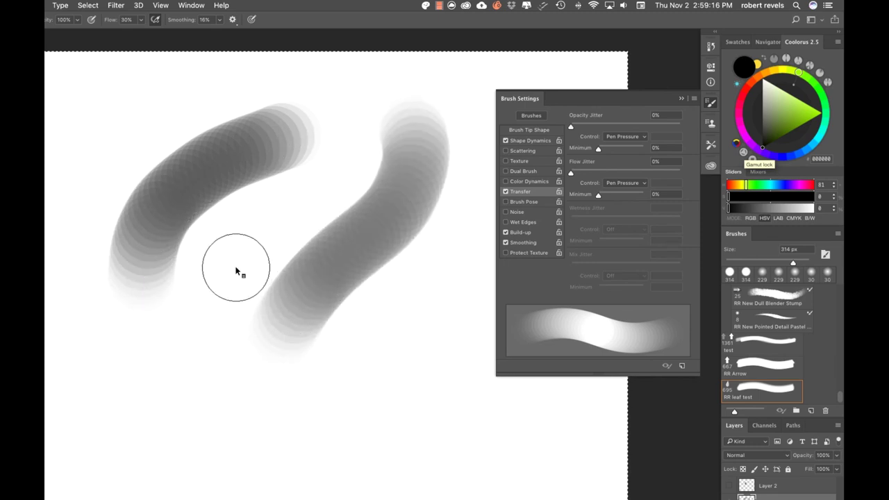
pyautogui.moveTo(236, 272); pyautogui.dragTo(225, 252)
pyautogui.moveTo(288, 202)
pyautogui.mouseDown()
pyautogui.moveTo(198, 347)
pyautogui.moveTo(248, 460)
pyautogui.mouseUp()
# Reduce the brush to 128 px and paint a short diagonal stroke at 0% smoothing near the canvas's left edge.
pyautogui.click(528, 131)
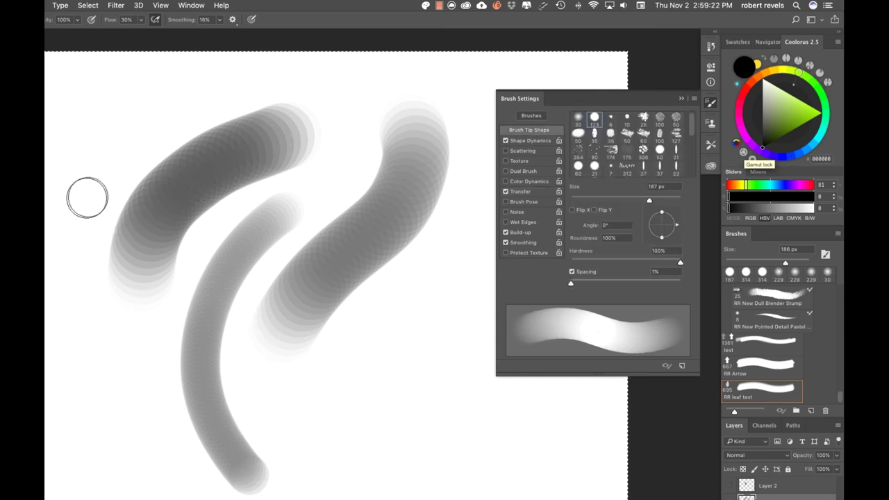
pyautogui.moveTo(108, 164); pyautogui.dragTo(104, 159)
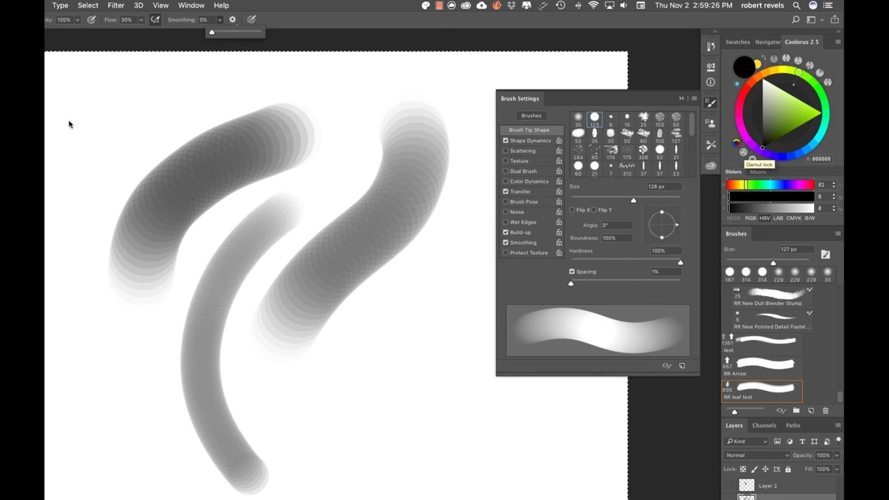
pyautogui.moveTo(101, 114)
pyautogui.mouseDown()
pyautogui.moveTo(47, 214)
pyautogui.moveTo(46, 250)
pyautogui.mouseUp()
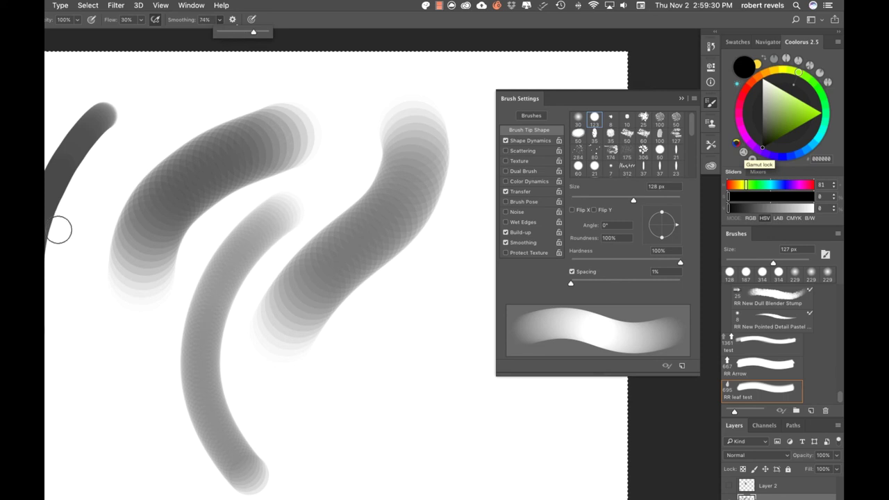
# Paint two long looping strokes across the canvas at 74% smoothing, reviewing the smoothing options between them.
pyautogui.moveTo(68, 212)
pyautogui.mouseDown()
pyautogui.moveTo(52, 288)
pyautogui.moveTo(50, 358)
pyautogui.moveTo(65, 407)
pyautogui.moveTo(100, 463)
pyautogui.moveTo(156, 490)
pyautogui.moveTo(197, 448)
pyautogui.moveTo(198, 264)
pyautogui.moveTo(256, 178)
pyautogui.moveTo(368, 166)
pyautogui.moveTo(417, 240)
pyautogui.moveTo(420, 396)
pyautogui.moveTo(327, 498)
pyautogui.moveTo(196, 460)
pyautogui.moveTo(154, 314)
pyautogui.moveTo(243, 159)
pyautogui.moveTo(388, 174)
pyautogui.moveTo(413, 400)
pyautogui.moveTo(475, 479)
pyautogui.moveTo(502, 468)
pyautogui.mouseUp()
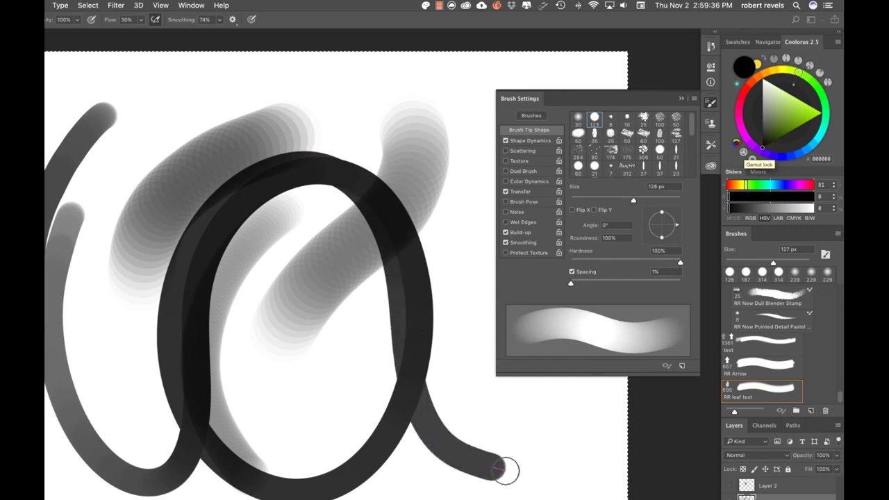
pyautogui.click(234, 20)
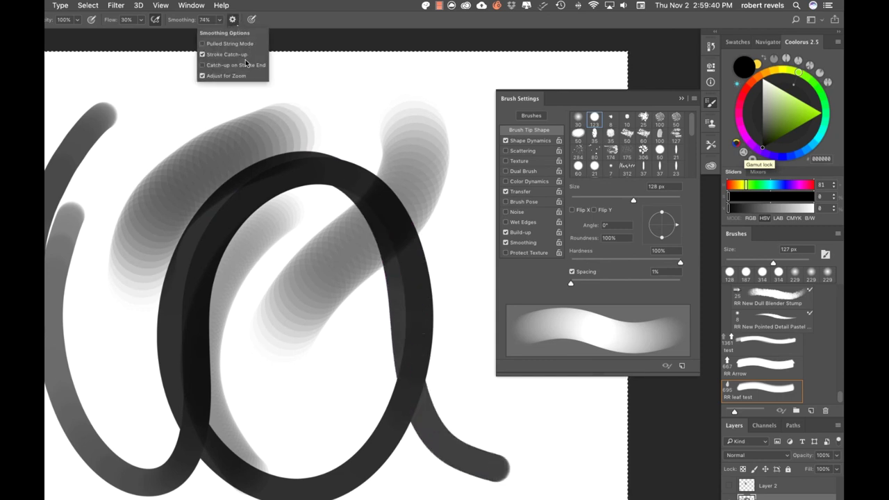
pyautogui.click(99, 193)
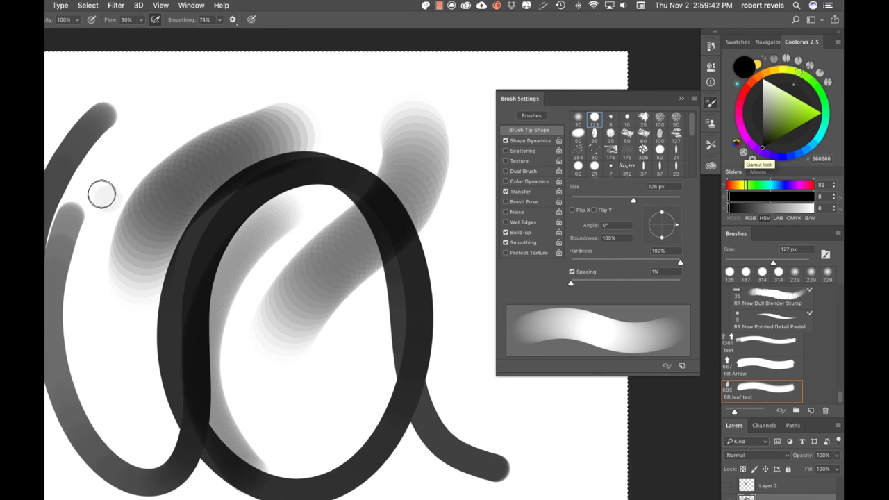
pyautogui.moveTo(99, 195)
pyautogui.mouseDown()
pyautogui.moveTo(188, 118)
pyautogui.moveTo(274, 98)
pyautogui.moveTo(372, 162)
pyautogui.moveTo(417, 282)
pyautogui.moveTo(425, 407)
pyautogui.moveTo(444, 496)
pyautogui.moveTo(543, 497)
pyautogui.mouseUp()
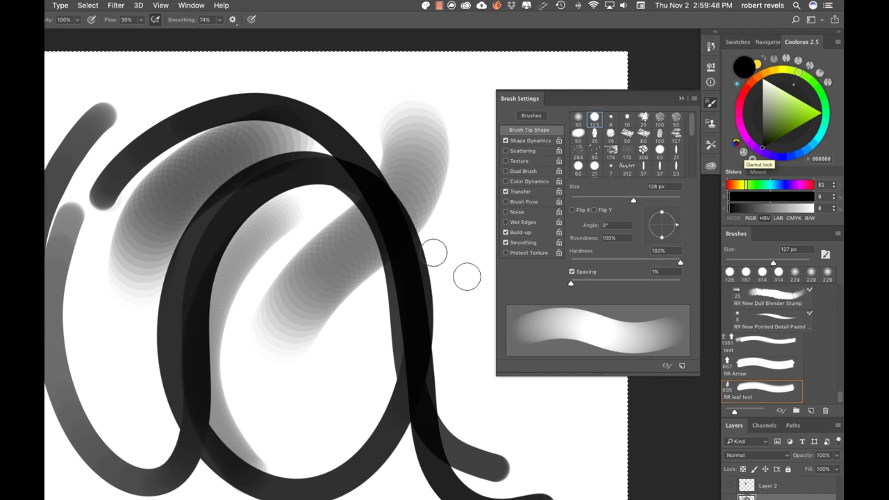
# Enable Pulled String Mode, paint angular strokes over the loops, and turn the mode back off.
pyautogui.click(234, 20)
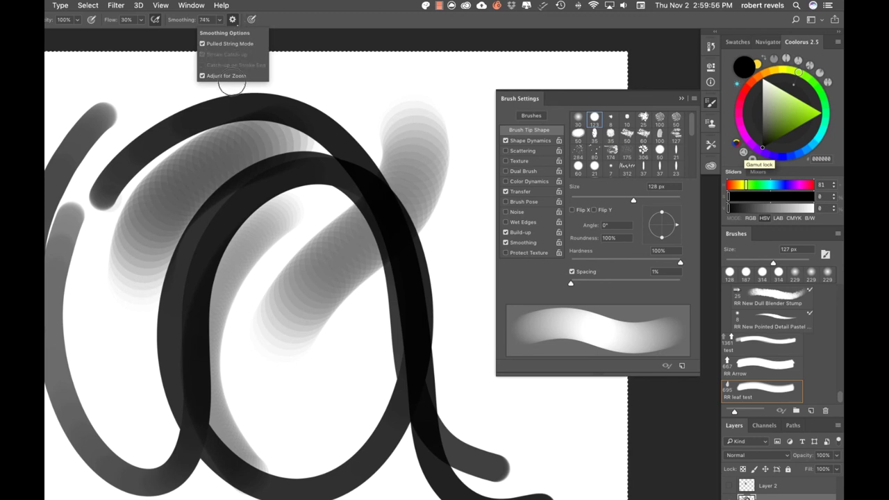
pyautogui.click(55, 148)
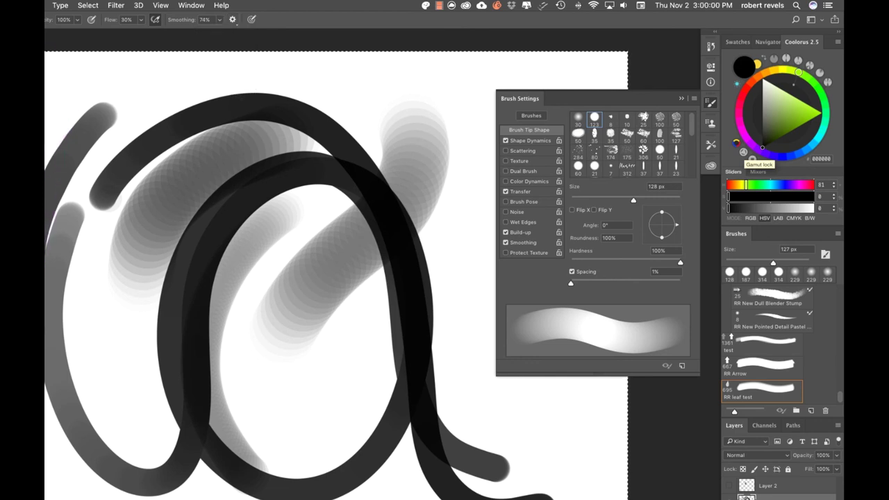
pyautogui.moveTo(282, 298)
pyautogui.mouseDown()
pyautogui.moveTo(220, 287)
pyautogui.moveTo(195, 496)
pyautogui.moveTo(204, 424)
pyautogui.moveTo(474, 397)
pyautogui.moveTo(406, 402)
pyautogui.moveTo(331, 456)
pyautogui.moveTo(330, 234)
pyautogui.moveTo(325, 304)
pyautogui.moveTo(331, 275)
pyautogui.moveTo(159, 205)
pyautogui.moveTo(234, 200)
pyautogui.moveTo(240, 186)
pyautogui.moveTo(453, 93)
pyautogui.moveTo(327, 149)
pyautogui.mouseUp()
pyautogui.click(233, 20)
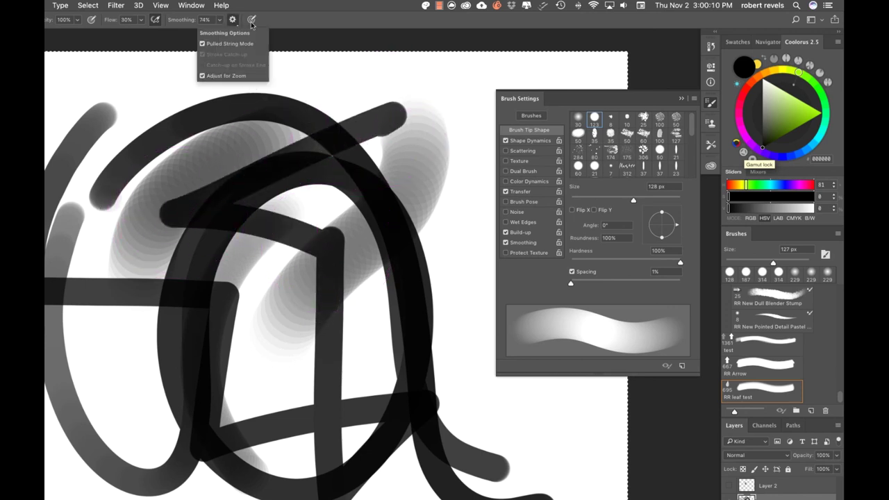
pyautogui.click(202, 43)
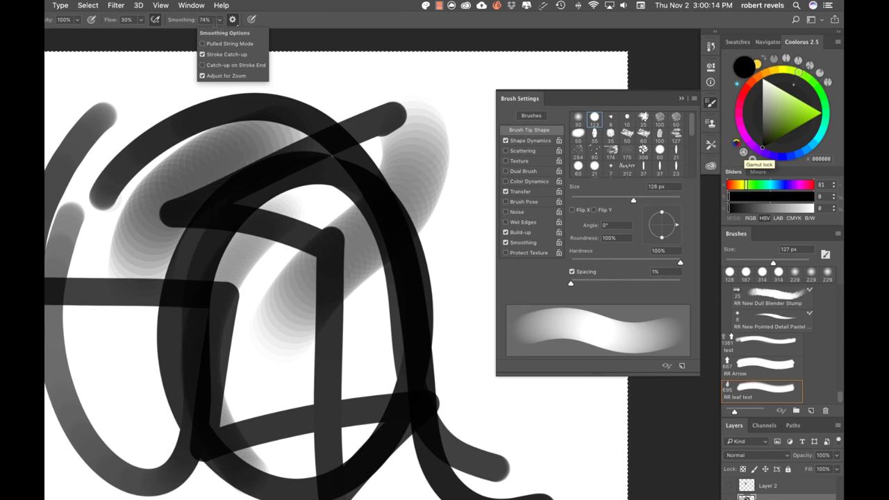
# Compare wavy strokes painted at 0% smoothing in the canvas's lower-left area and at 11% smoothing beside the loops.
pyautogui.click(218, 20)
pyautogui.moveTo(170, 32); pyautogui.dragTo(163, 31)
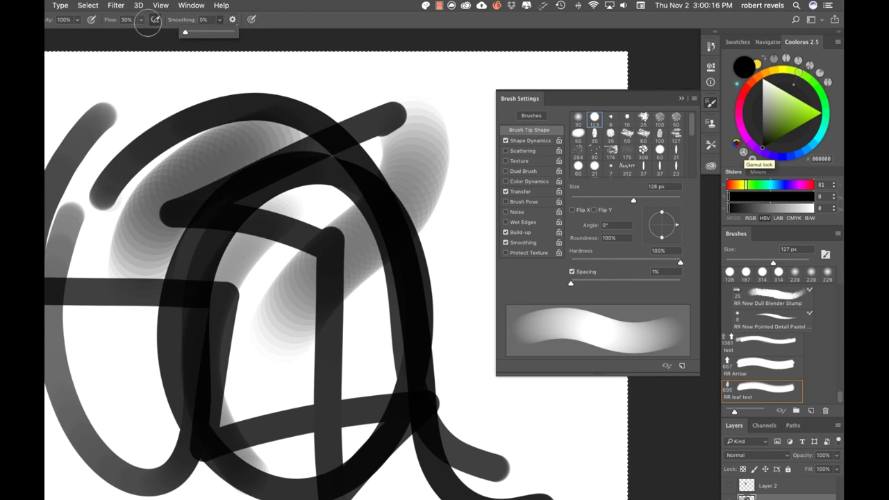
pyautogui.moveTo(48, 402)
pyautogui.mouseDown()
pyautogui.moveTo(56, 461)
pyautogui.moveTo(229, 494)
pyautogui.mouseUp()
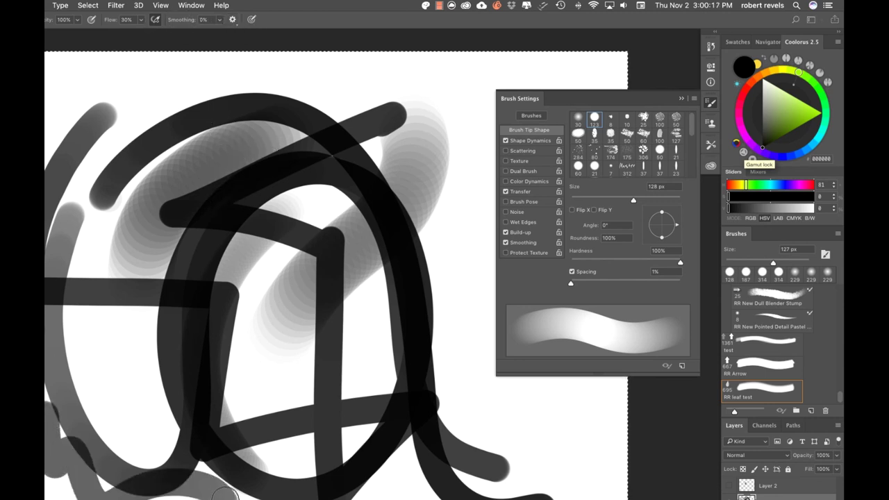
pyautogui.click(220, 21)
pyautogui.moveTo(218, 33); pyautogui.dragTo(223, 35)
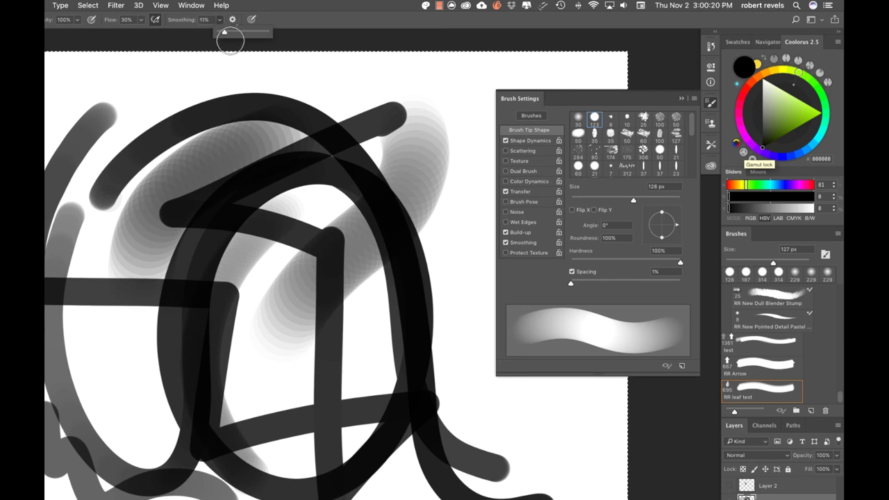
pyautogui.moveTo(423, 191)
pyautogui.mouseDown()
pyautogui.moveTo(461, 411)
pyautogui.moveTo(382, 375)
pyautogui.mouseUp()
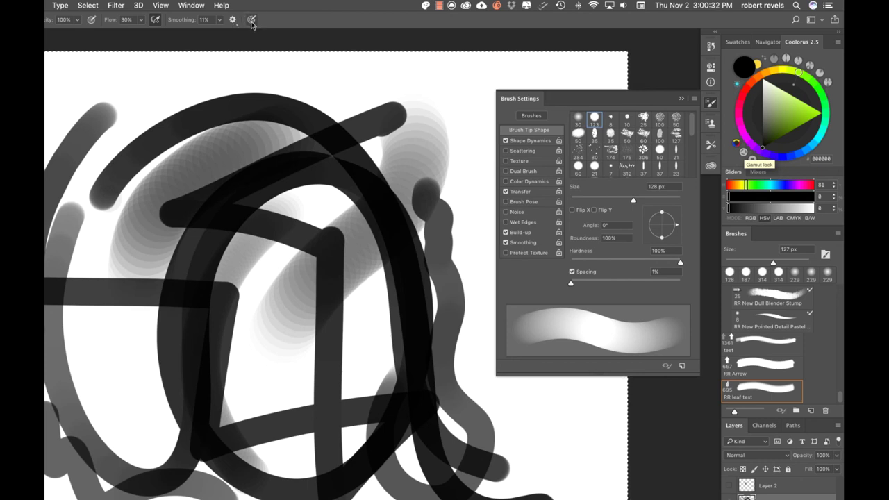
# Show the Shape Dynamics settings and repeatedly toggle the override that always uses pen pressure for size.
pyautogui.click(251, 20)
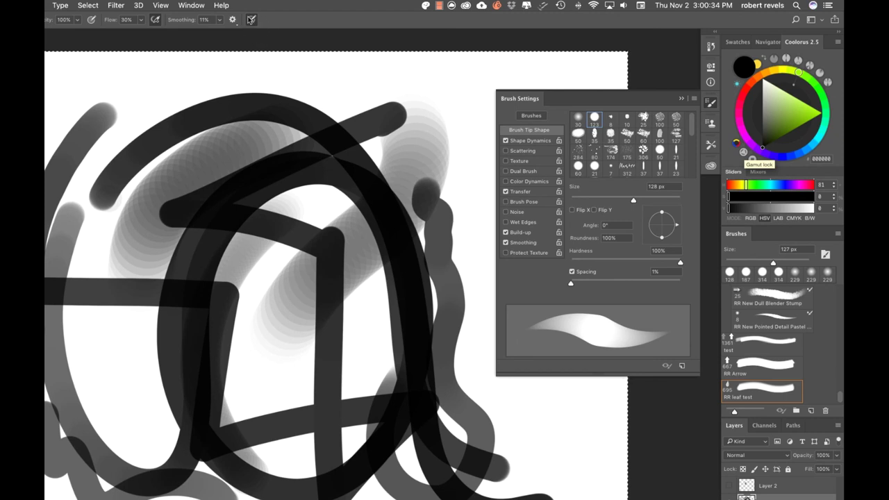
pyautogui.click(531, 141)
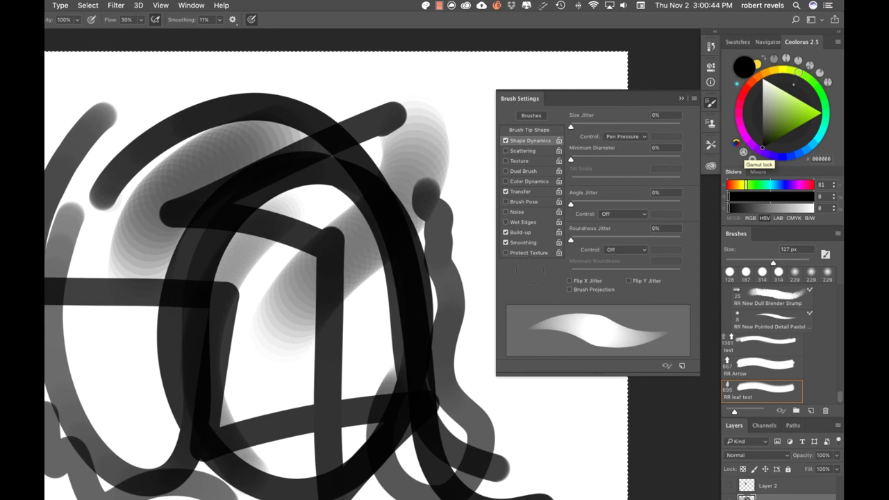
pyautogui.click(251, 20)
pyautogui.click(252, 21)
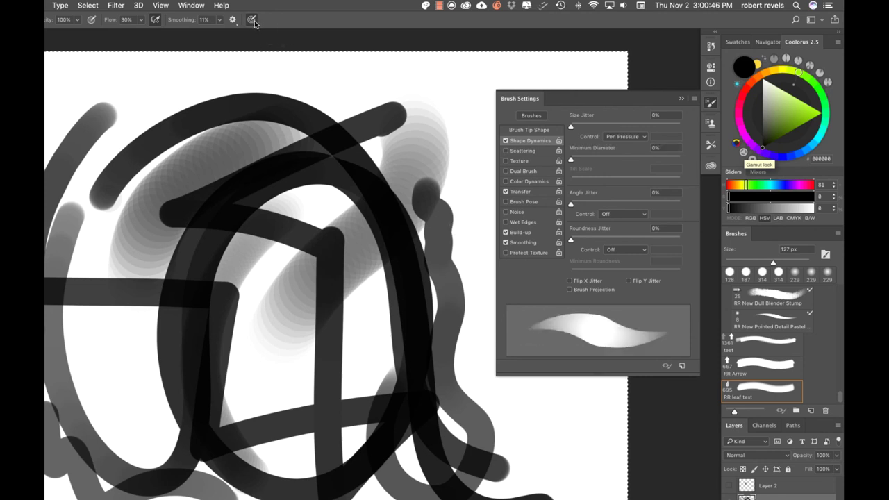
pyautogui.click(252, 21)
pyautogui.click(251, 21)
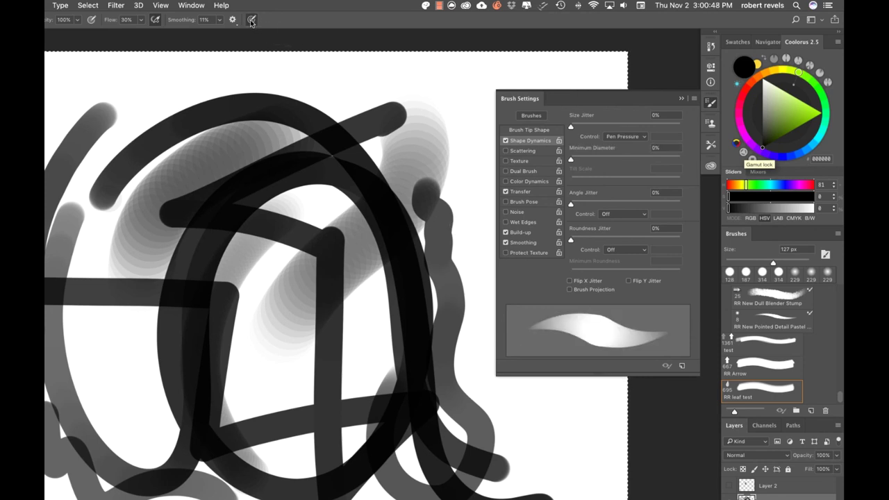
pyautogui.click(251, 21)
pyautogui.click(251, 21)
pyautogui.click(252, 21)
pyautogui.click(251, 22)
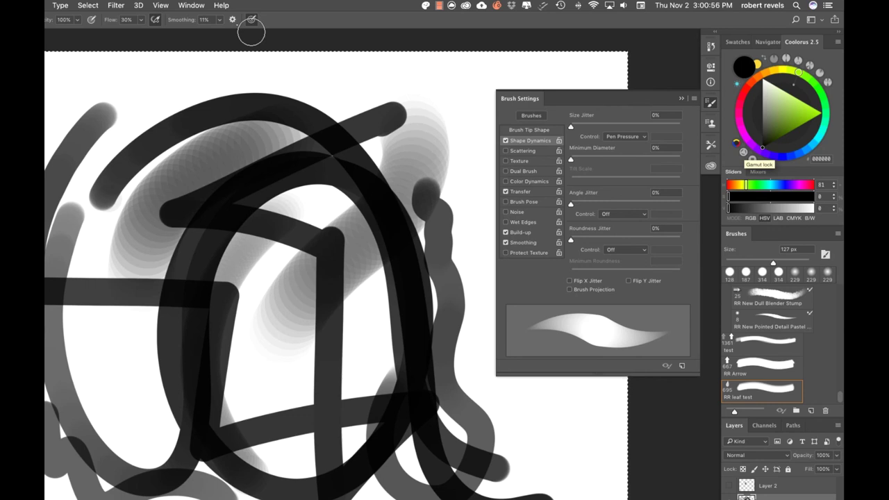
# Clear the canvas, turn off the size pressure override, and paint overlapping zigzag strokes with the size control off.
pyautogui.press('Delete')
pyautogui.click(251, 20)
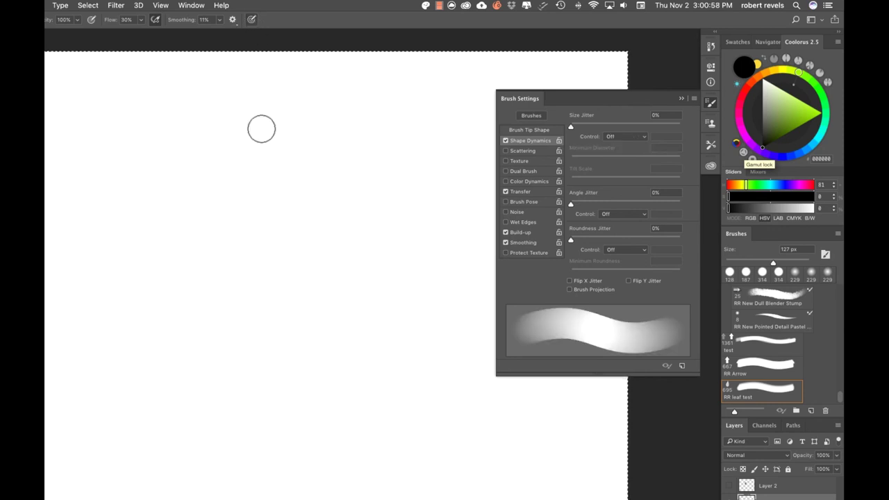
pyautogui.moveTo(273, 182)
pyautogui.mouseDown()
pyautogui.moveTo(202, 306)
pyautogui.moveTo(217, 298)
pyautogui.moveTo(231, 356)
pyautogui.moveTo(243, 341)
pyautogui.moveTo(261, 353)
pyautogui.moveTo(310, 449)
pyautogui.mouseUp()
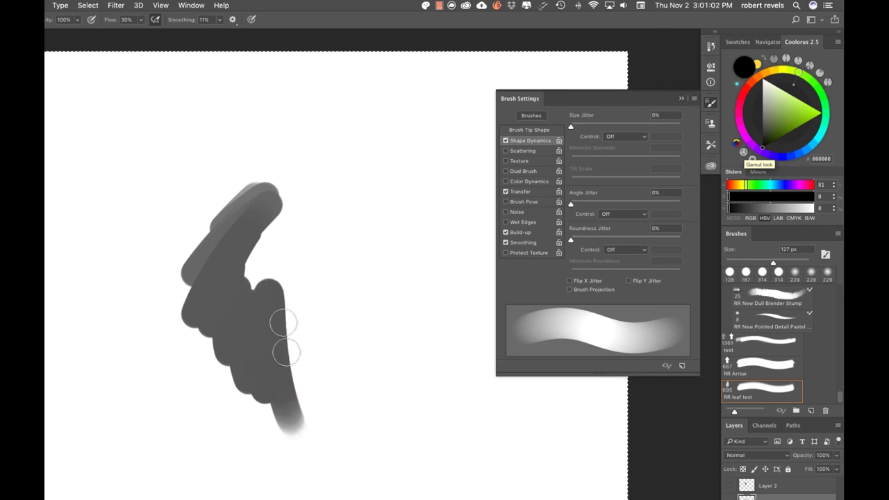
# Enable the size pen-pressure override, paint a long winding stroke from the grey patch with an 80 px brush, and turn the override off.
pyautogui.click(252, 20)
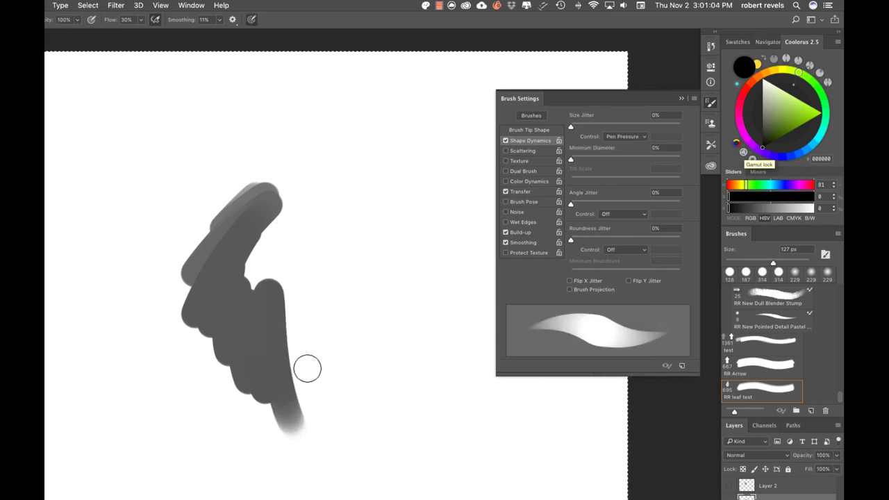
pyautogui.press('[')
pyautogui.press('[')
pyautogui.press('[')
pyautogui.moveTo(295, 409)
pyautogui.mouseDown()
pyautogui.moveTo(221, 469)
pyautogui.moveTo(212, 496)
pyautogui.moveTo(307, 476)
pyautogui.moveTo(325, 497)
pyautogui.moveTo(351, 382)
pyautogui.moveTo(366, 221)
pyautogui.moveTo(424, 119)
pyautogui.mouseUp()
pyautogui.click(253, 19)
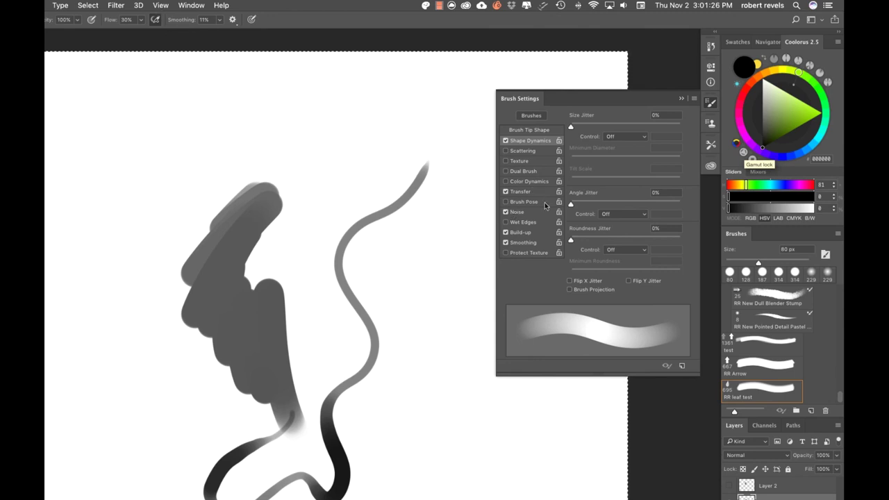
# Turn off the brush's Noise option, show the Brush Pose settings, and leave Brush Pose disabled.
pyautogui.click(507, 212)
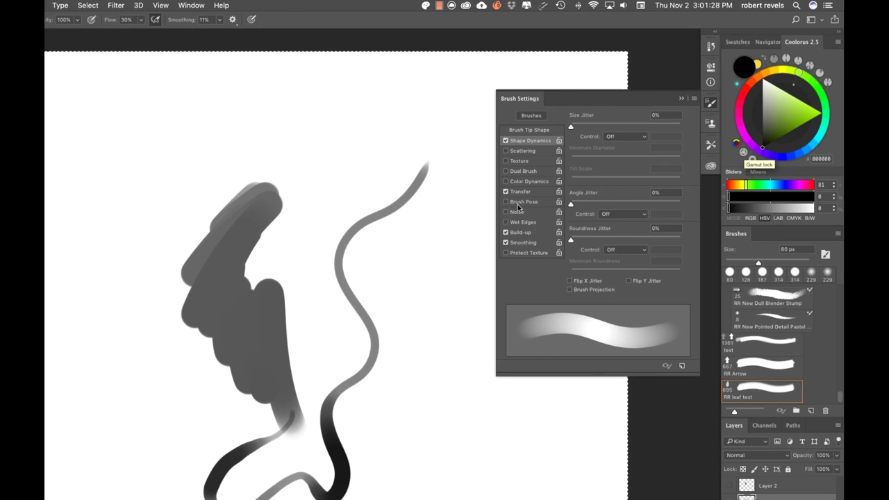
pyautogui.click(524, 203)
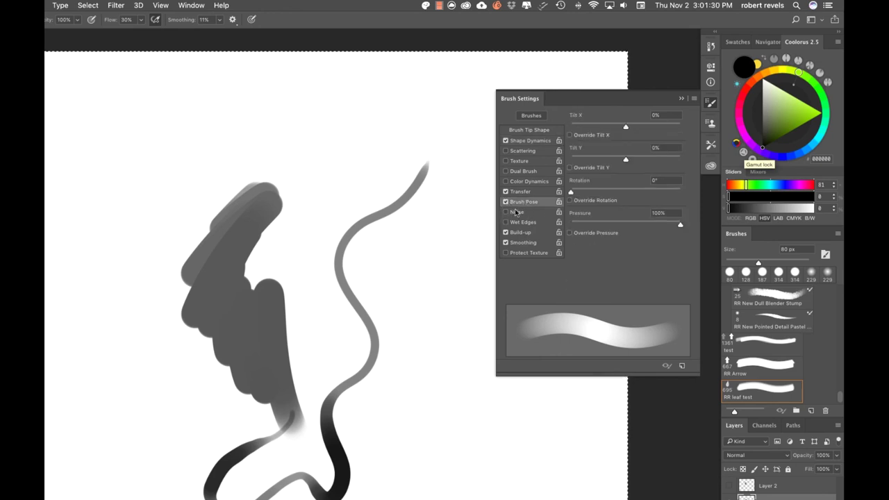
pyautogui.click(506, 202)
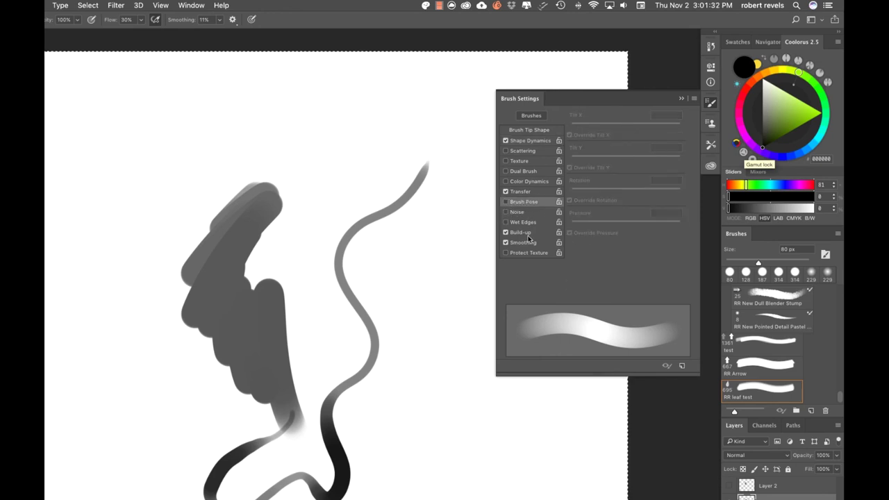
# Enable Wet Edges and paint overlapping, crossing test strokes to the right of the winding stroke.
pyautogui.click(510, 224)
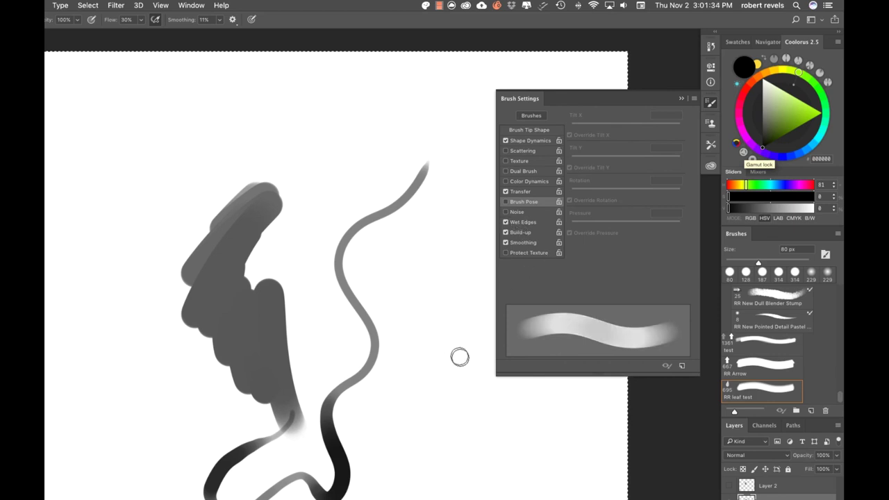
pyautogui.moveTo(458, 357)
pyautogui.mouseDown()
pyautogui.moveTo(404, 396)
pyautogui.moveTo(378, 448)
pyautogui.mouseUp()
pyautogui.moveTo(439, 316); pyautogui.dragTo(415, 471)
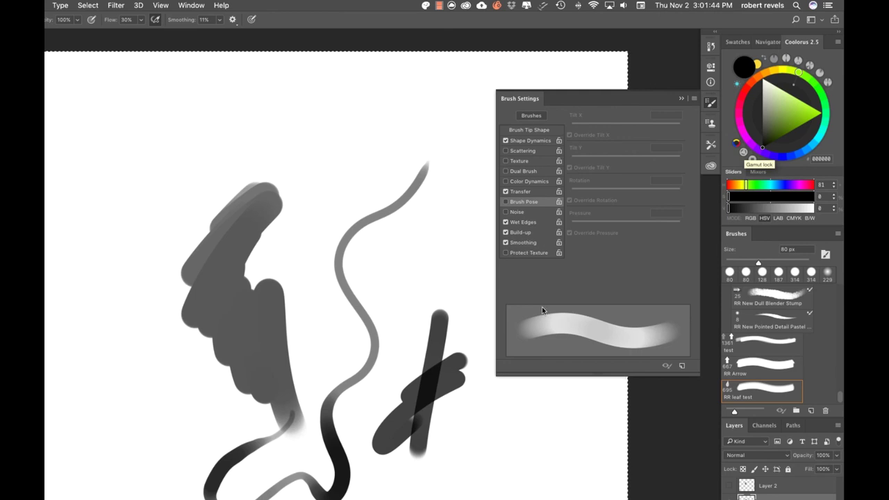
pyautogui.click(526, 252)
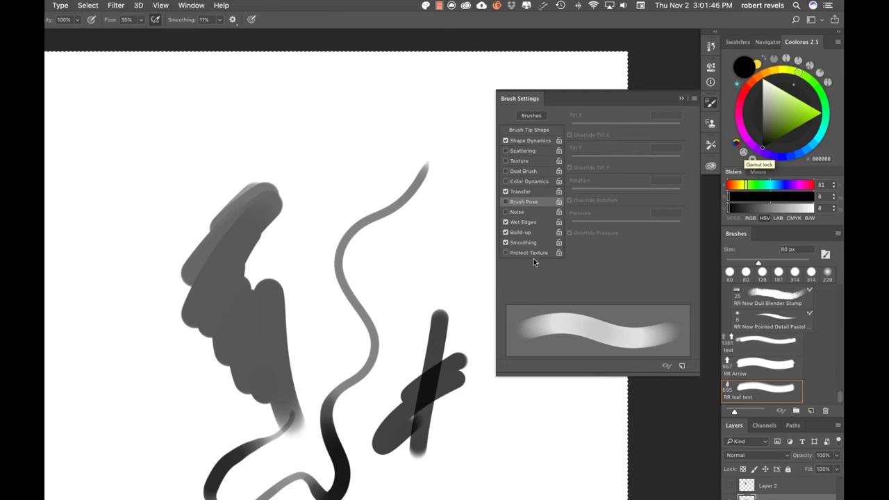